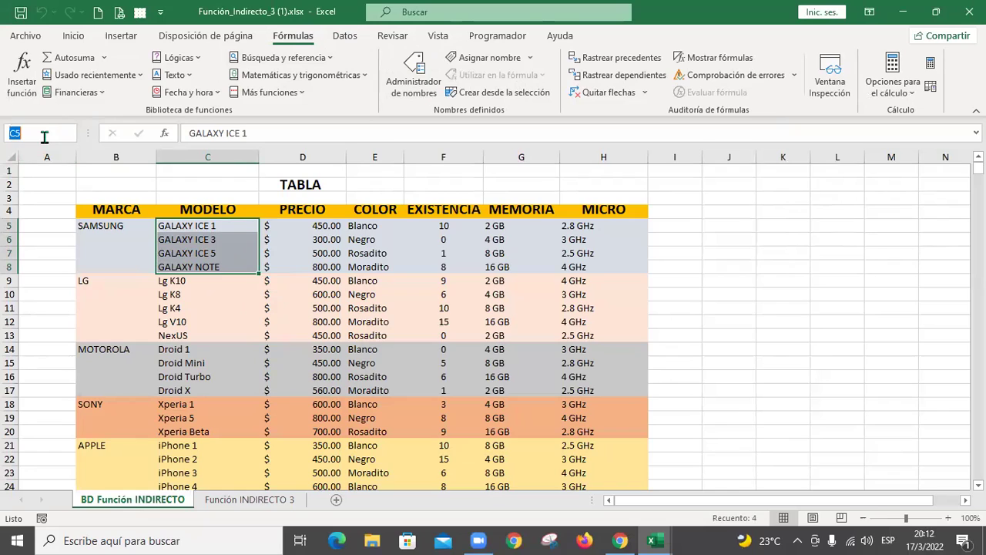
- Name the Samsung model cells C5:C8 SAMSUNG and the LG model cells C9:C13 LG
type("SAMSUNG")
key("Return")
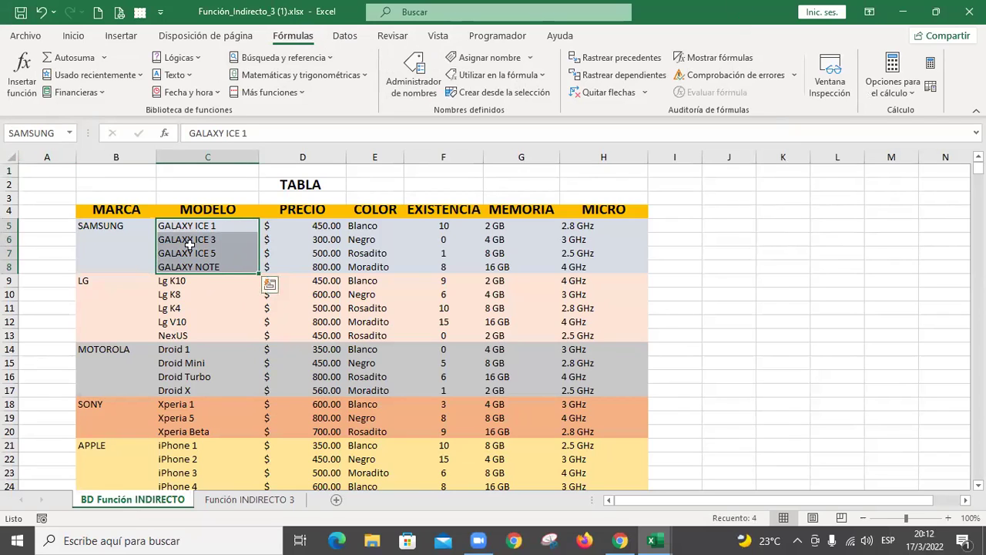
left_click_drag(201, 280, 201, 339)
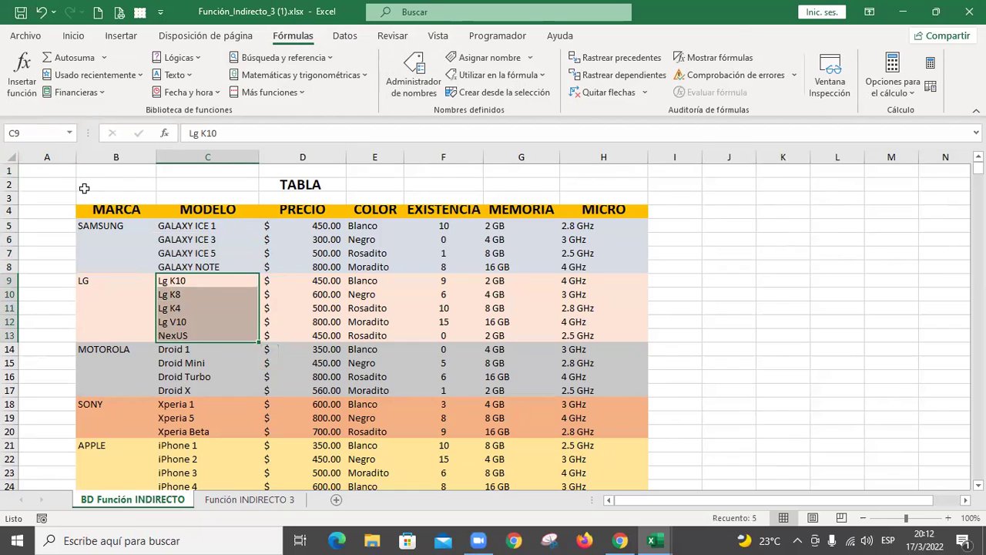
left_click(45, 133)
- Define the name MOTOROLA for the Motorola model cells C14:C17
left_click_drag(198, 351, 199, 393)
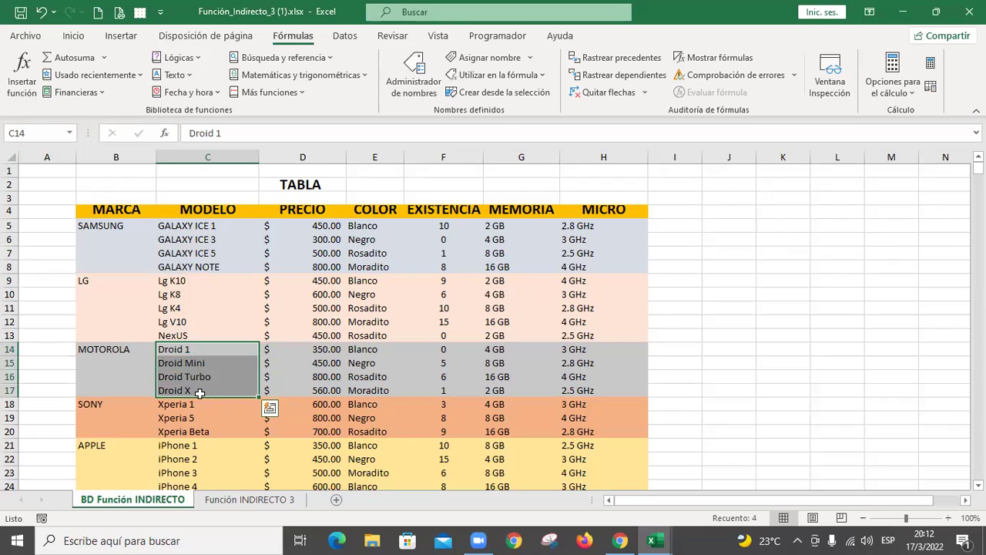
left_click(40, 135)
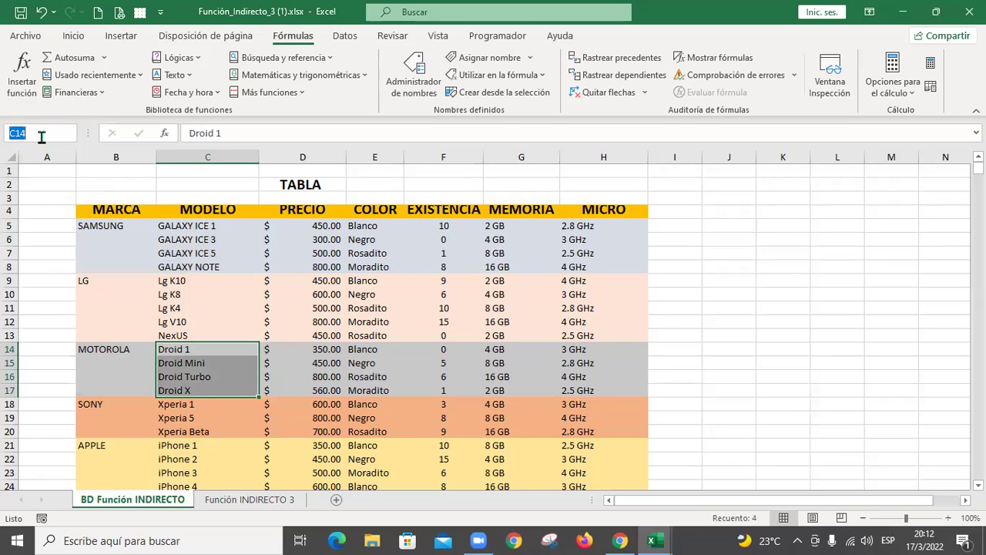
type("MOTOROLA")
key("Return")
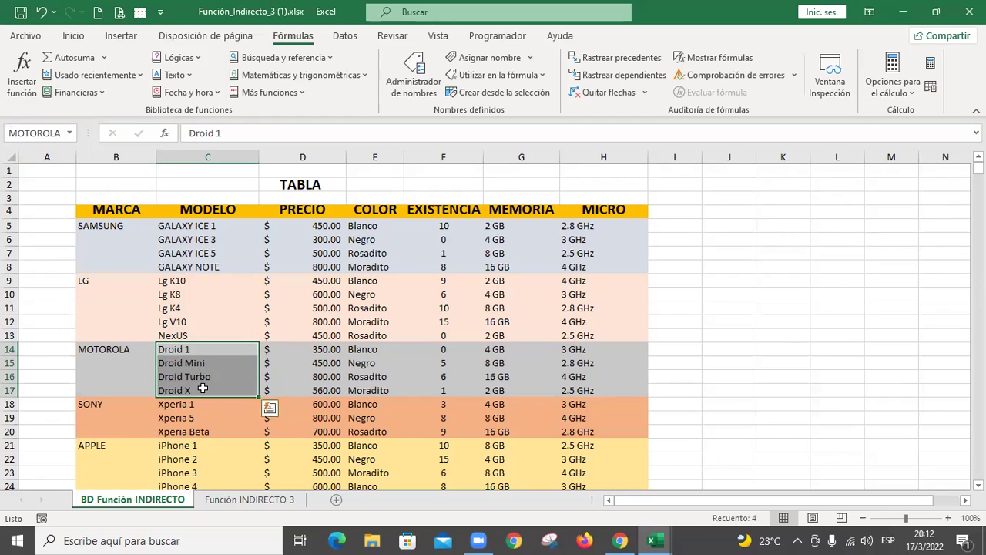
- Define the name SONY for the Sony model cells C18:C20
scroll(204, 376, "down", 1)
left_click_drag(205, 365, 204, 389)
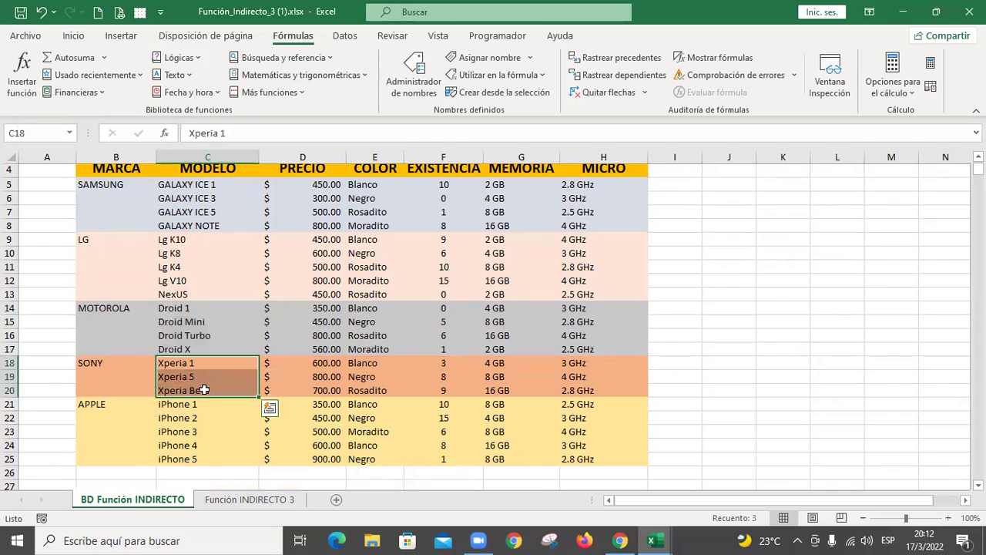
left_click(42, 132)
type("SO")
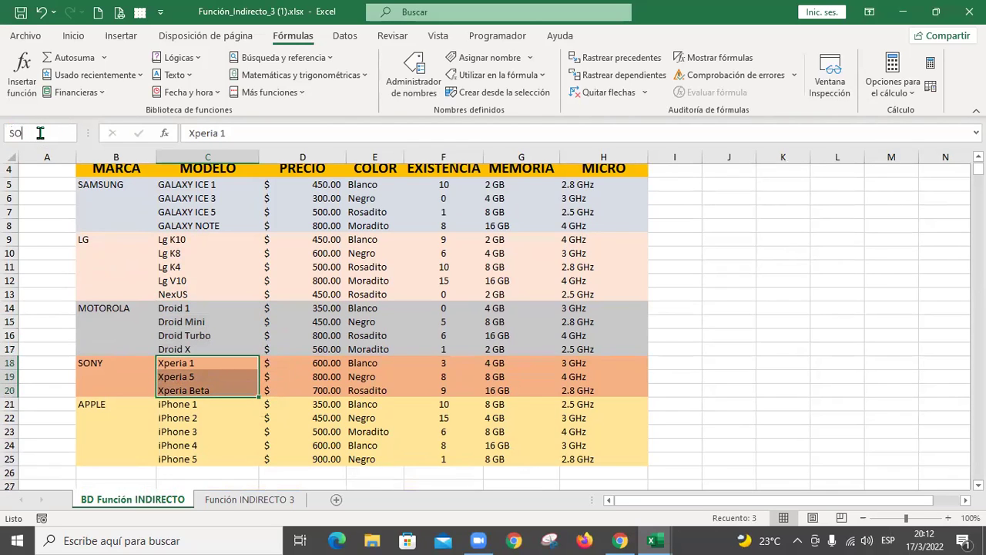
type("NY")
key("Return")
- Define the name APPLE for the iPhone model cells C21:C25
scroll(293, 264, "down", 1)
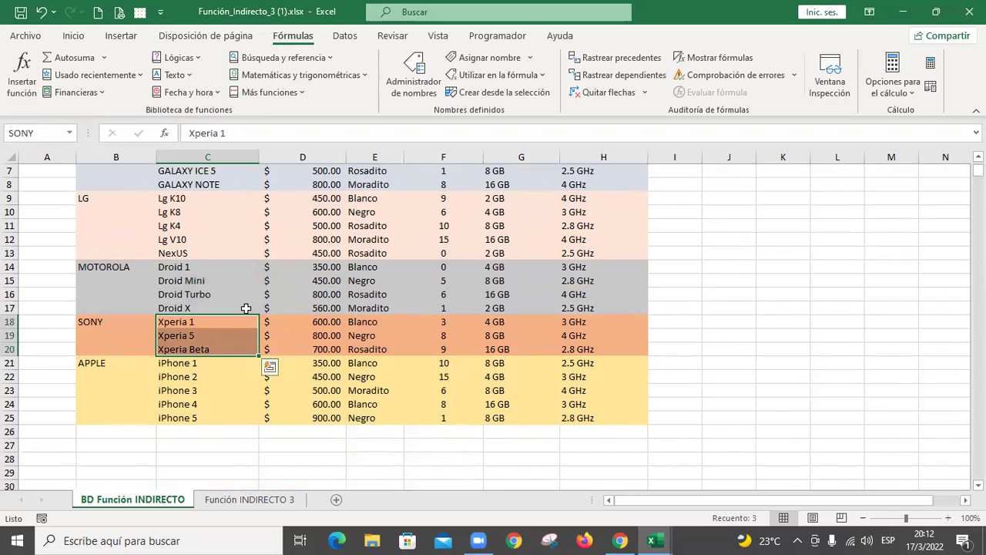
left_click_drag(204, 362, 204, 417)
left_click(56, 133)
type("APPLE")
key("Return")
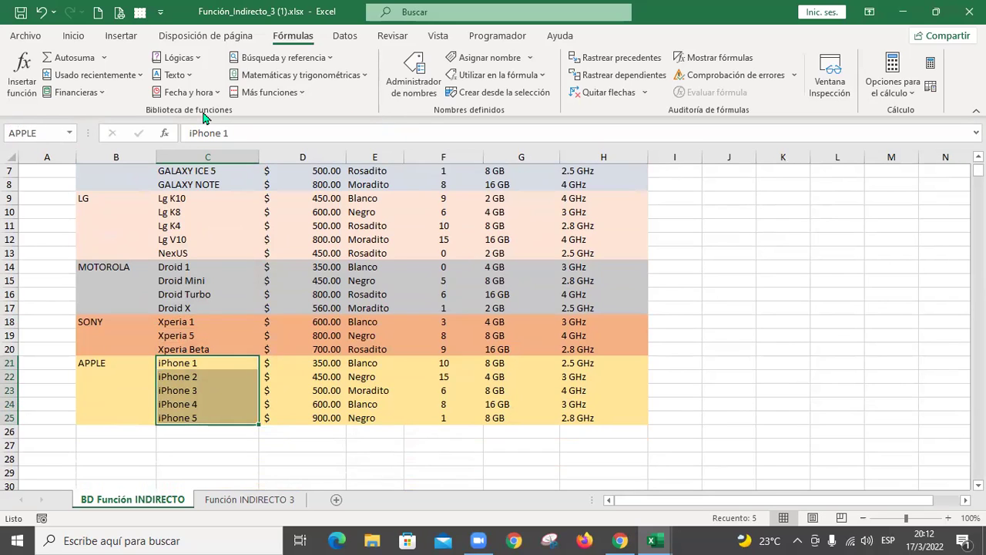
- Check in the Name Manager which full cell range each brand name refers to, and close it again
scroll(404, 315, "up", 2)
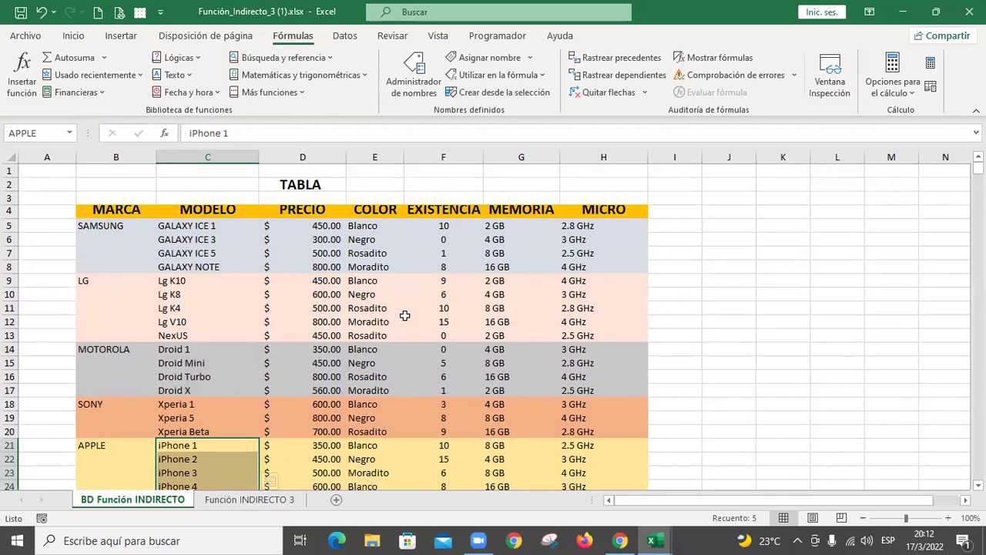
left_click(413, 82)
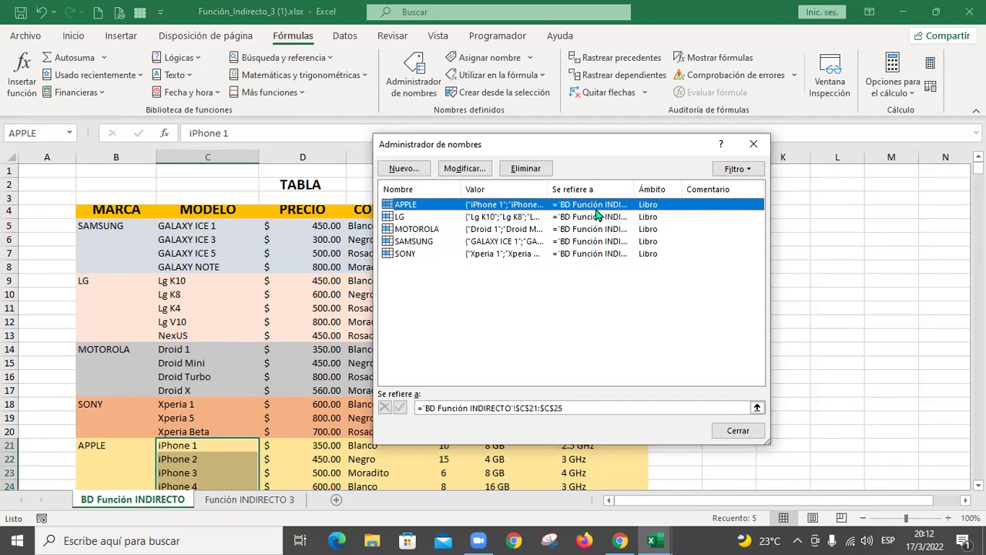
double_click(637, 189)
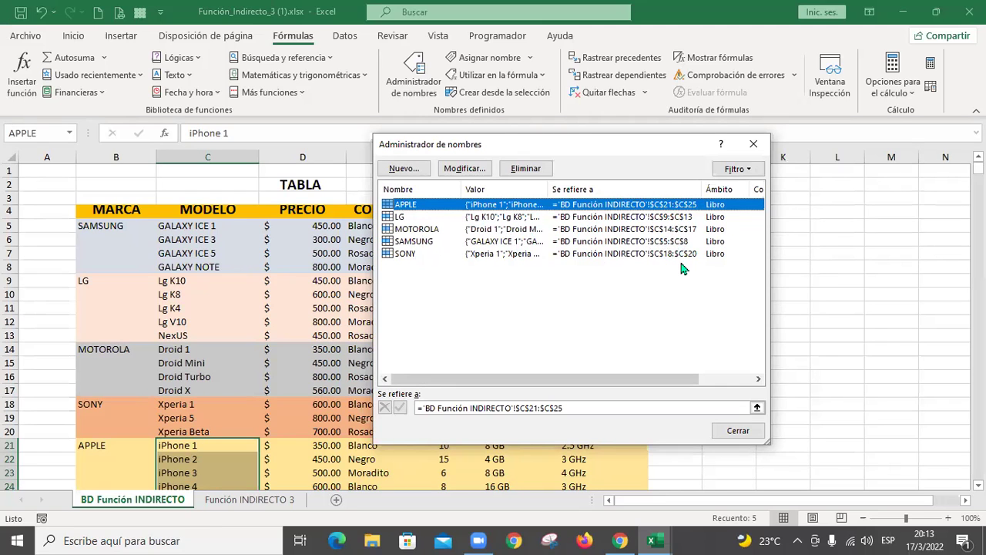
left_click(751, 433)
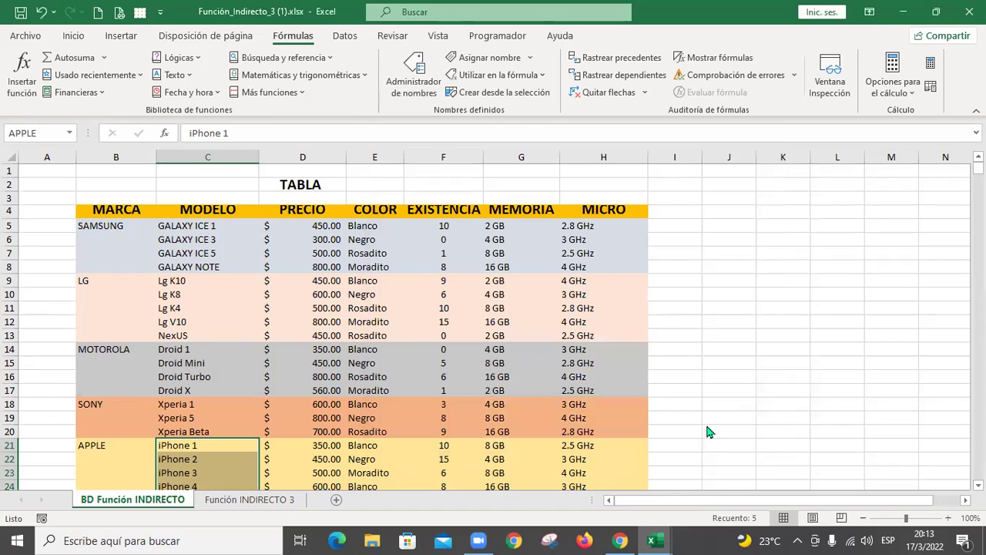
- Switch to the browser and watch the next part of the Función Indirecto y Concatenar lesson video, pausing it at the end
key("alt+Tab")
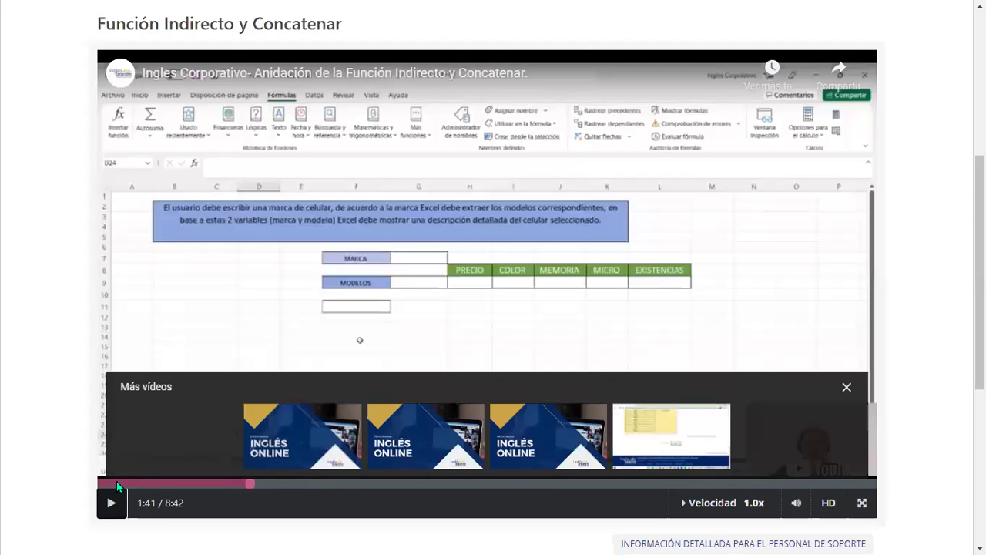
left_click(112, 504)
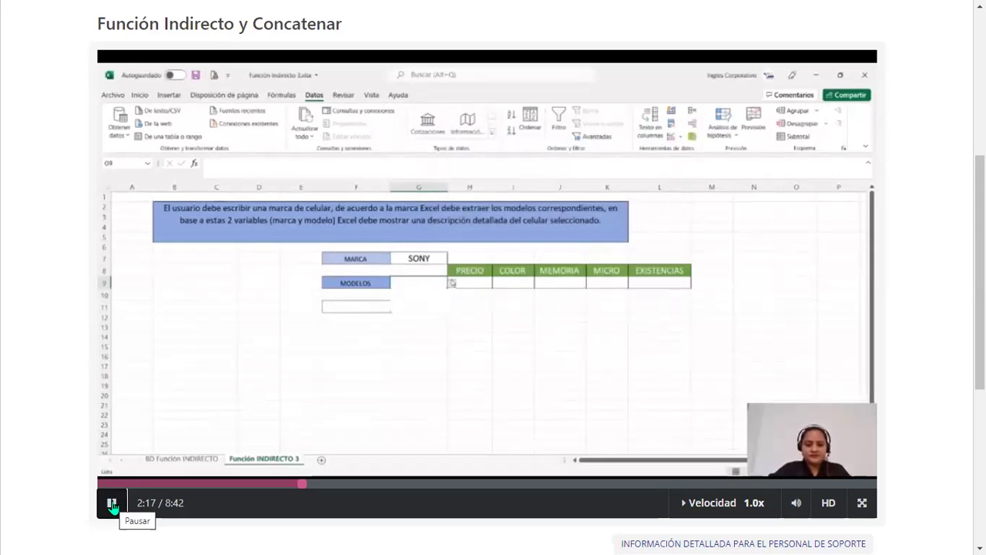
left_click(112, 505)
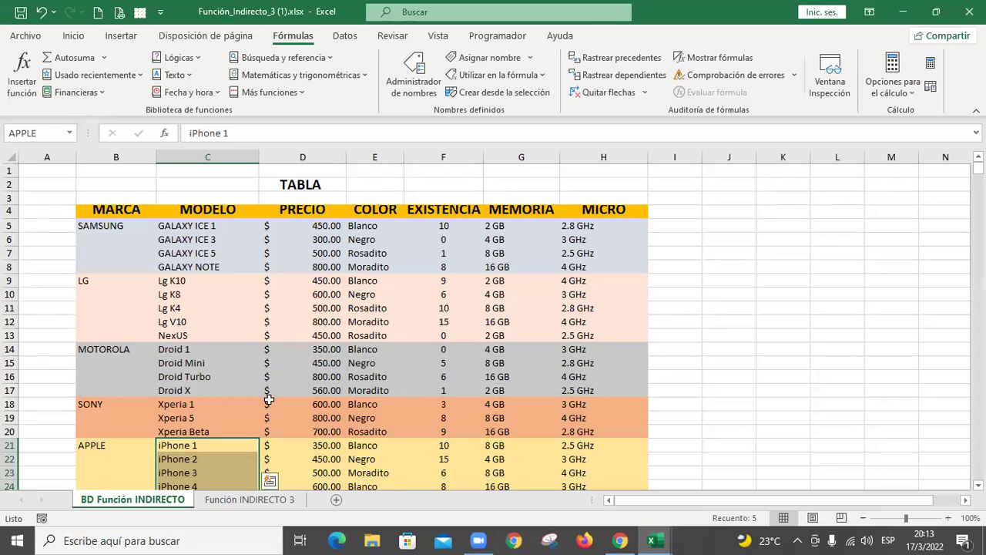
- Compare the MARCA and MODELOS input cells on the Función INDIRECTO 3 sheet with the phone table on BD Función INDIRECTO
left_click(240, 500)
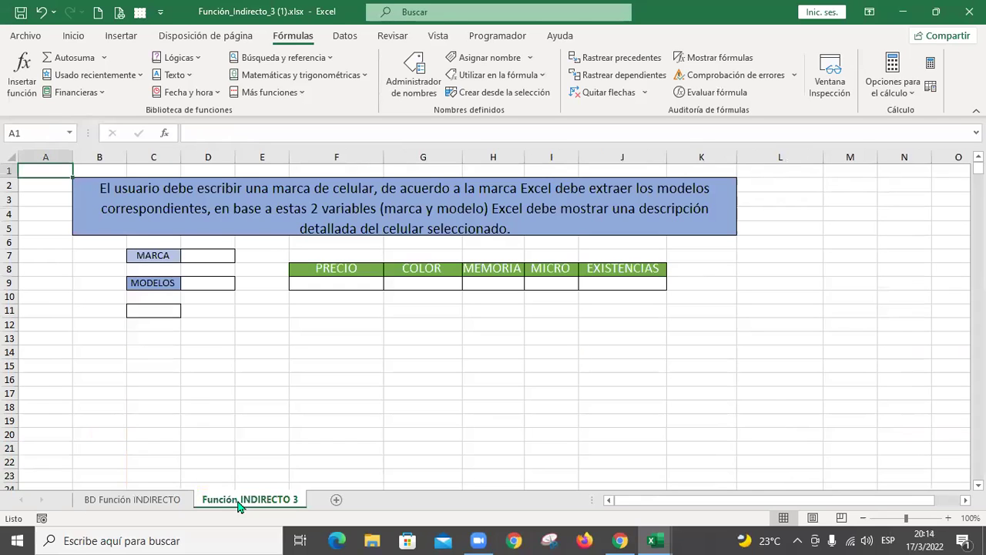
left_click(209, 258)
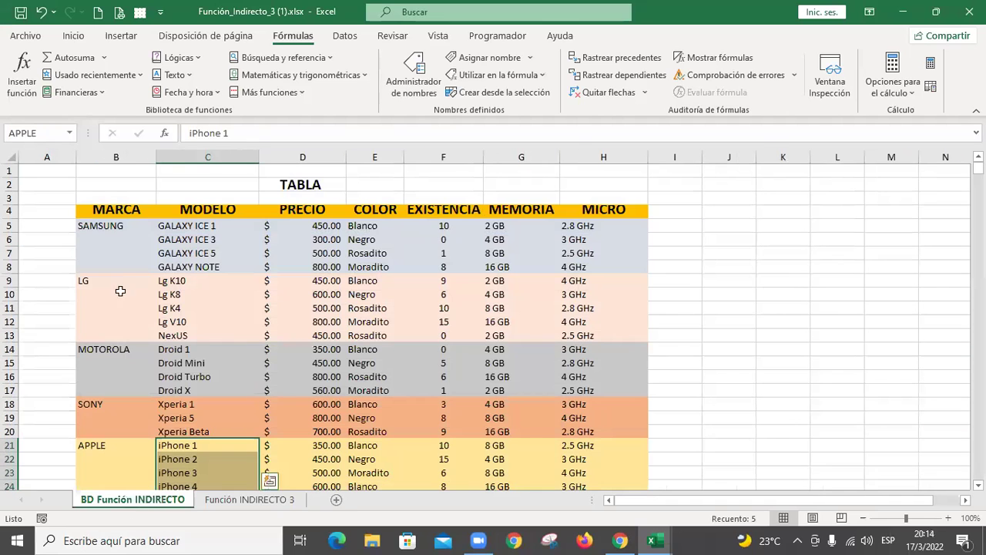
left_click(131, 499)
left_click(276, 504)
left_click(220, 284)
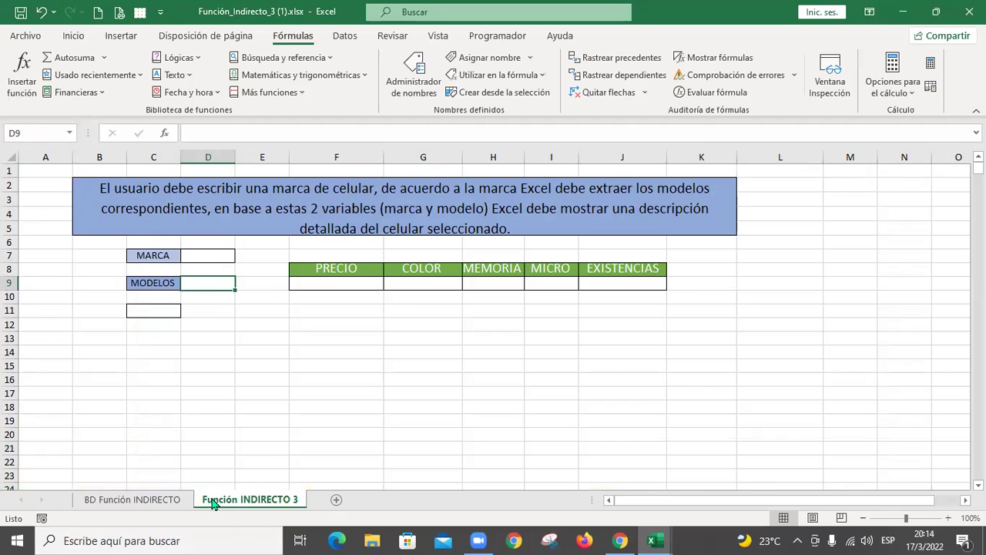
left_click(158, 501)
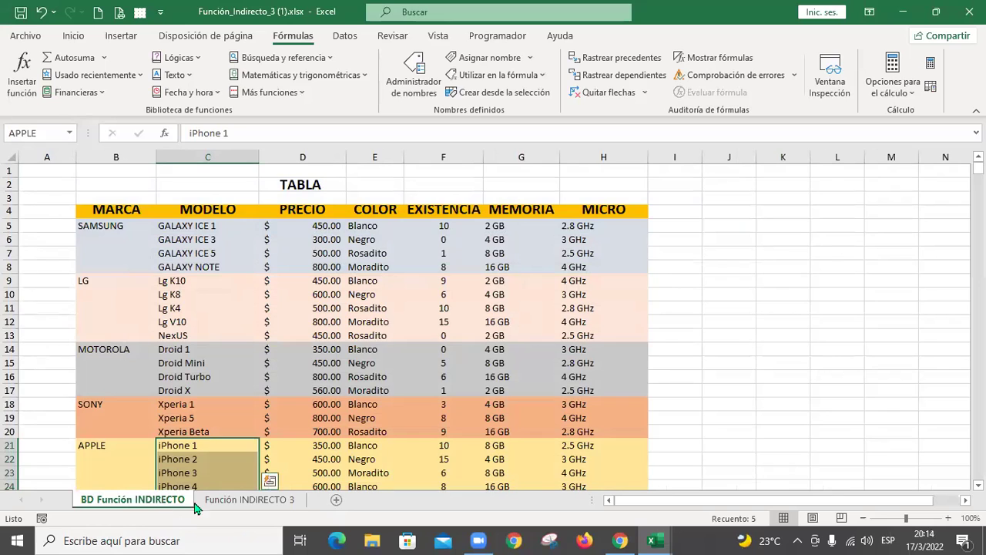
- Enter SAMSUNG as the MARCA in D7 of the Función INDIRECTO 3 sheet and autofit column D to it
left_click(228, 505)
left_click(206, 255)
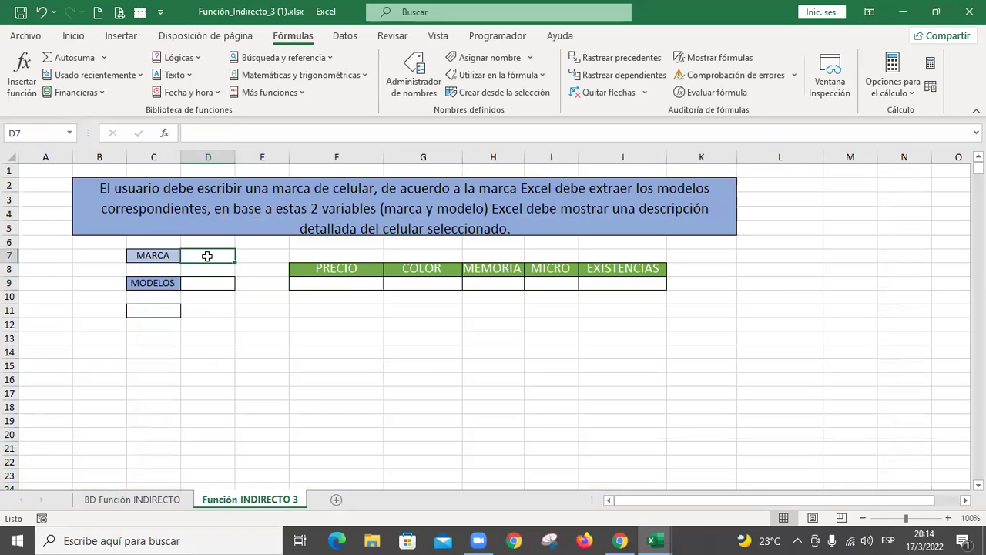
type("SAMSUNG")
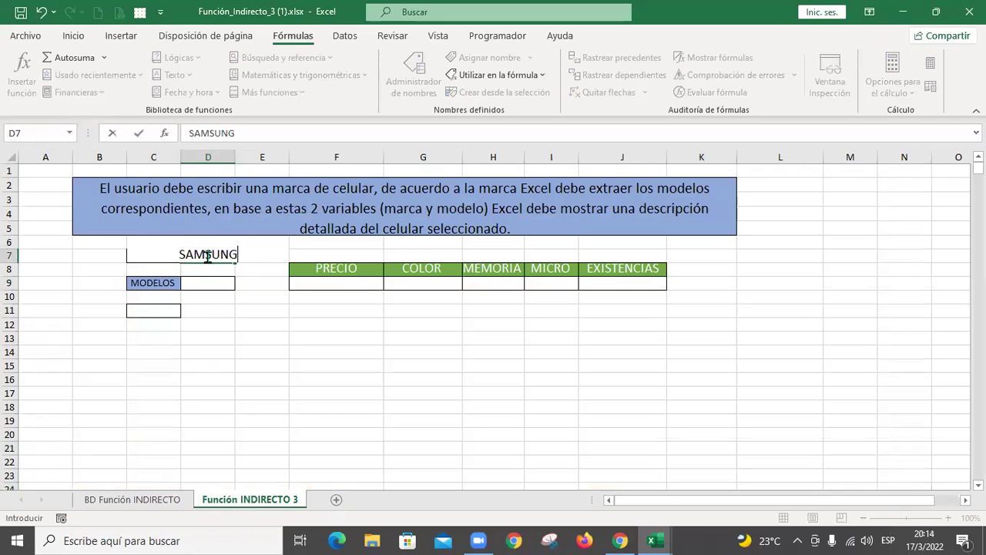
key("Return")
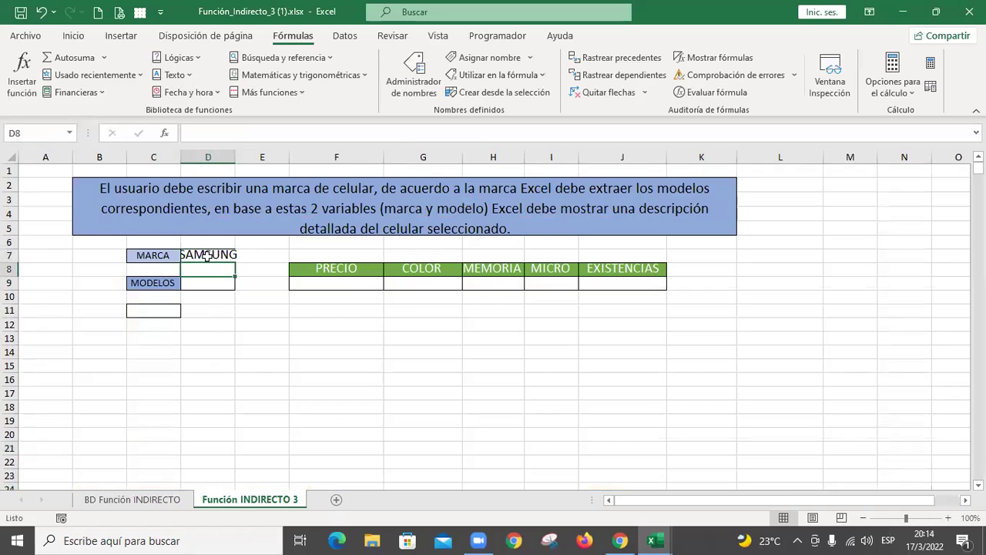
double_click(231, 157)
- Add data validation to the MODELOS cell D9 that allows a Lista with the source =INDIRECTO($D$7)
left_click(226, 282)
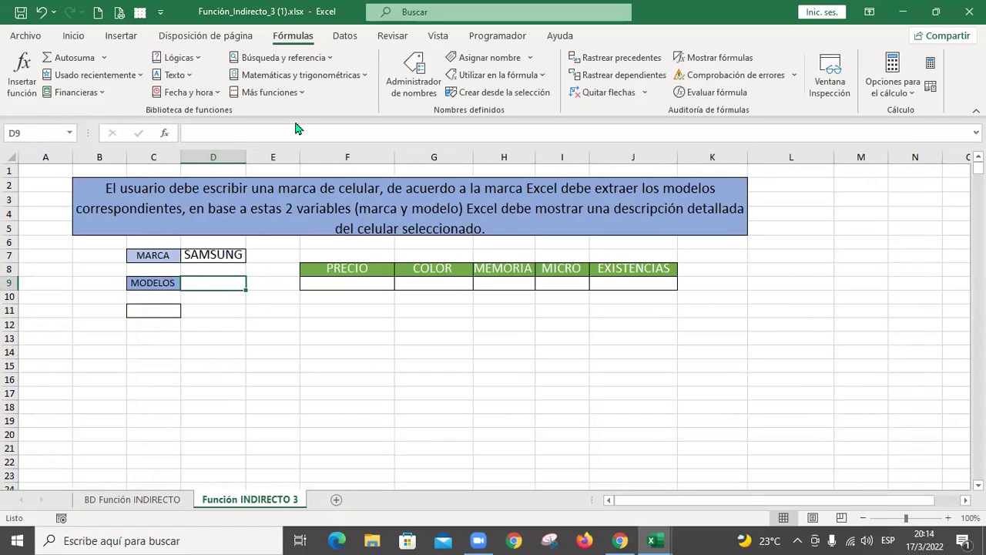
left_click(344, 36)
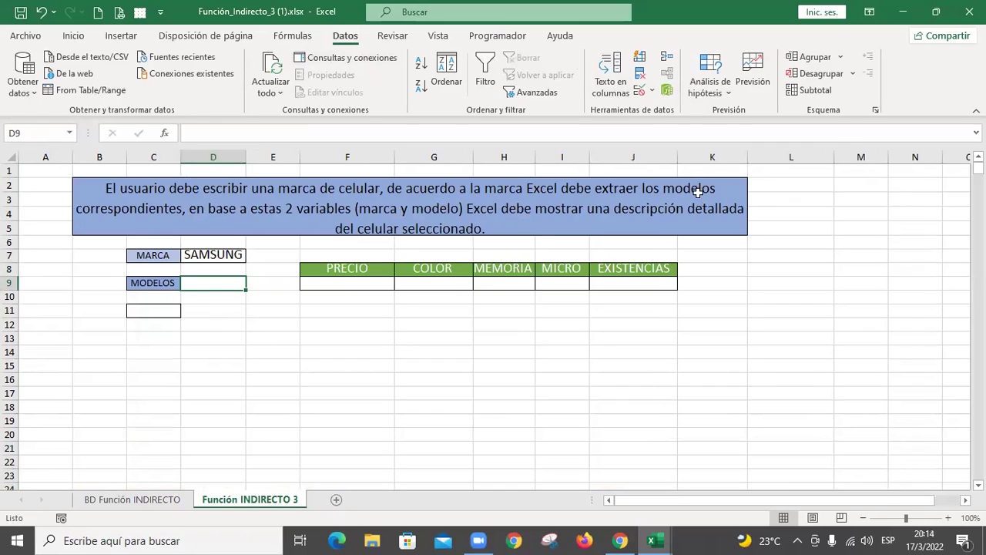
left_click(640, 91)
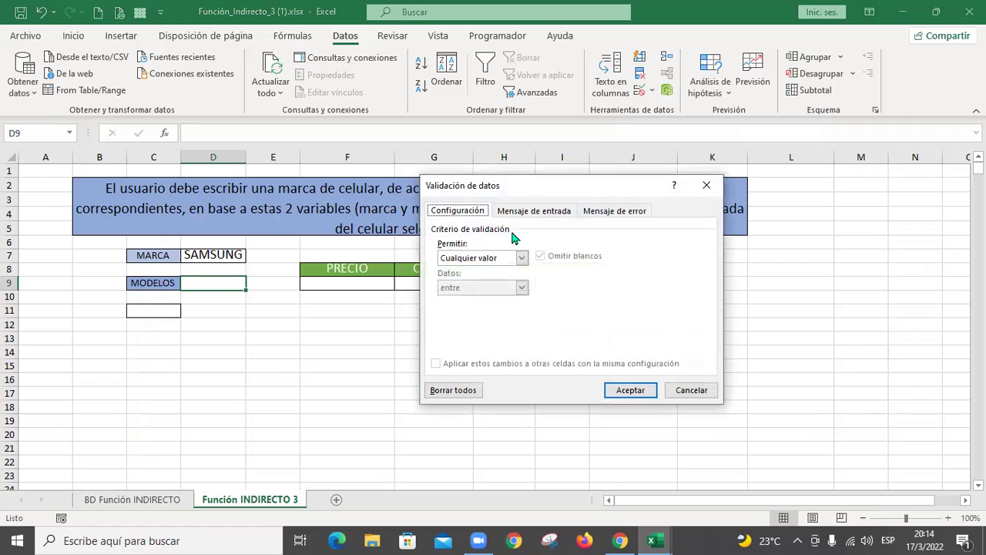
left_click(522, 258)
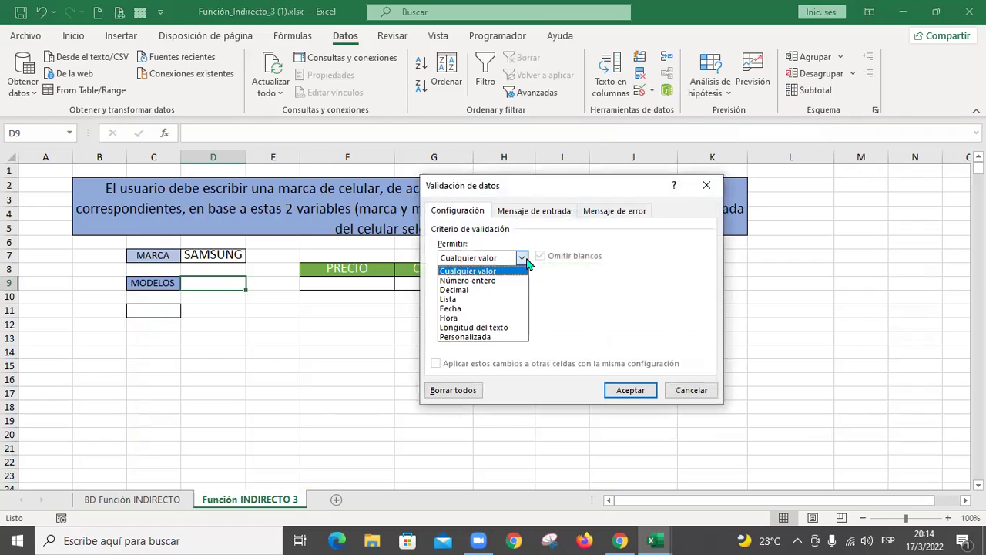
left_click(471, 299)
left_click(486, 316)
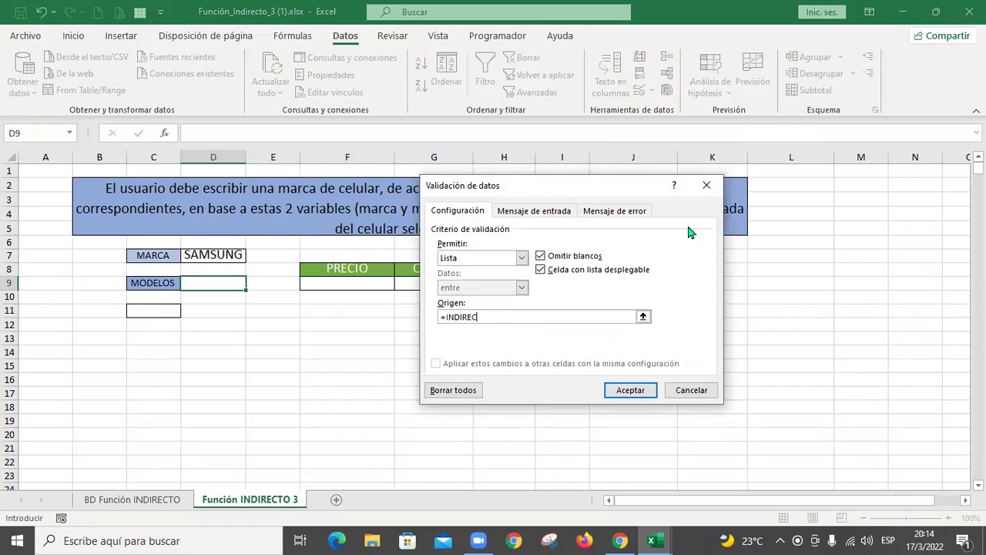
type("(")
left_click(214, 253)
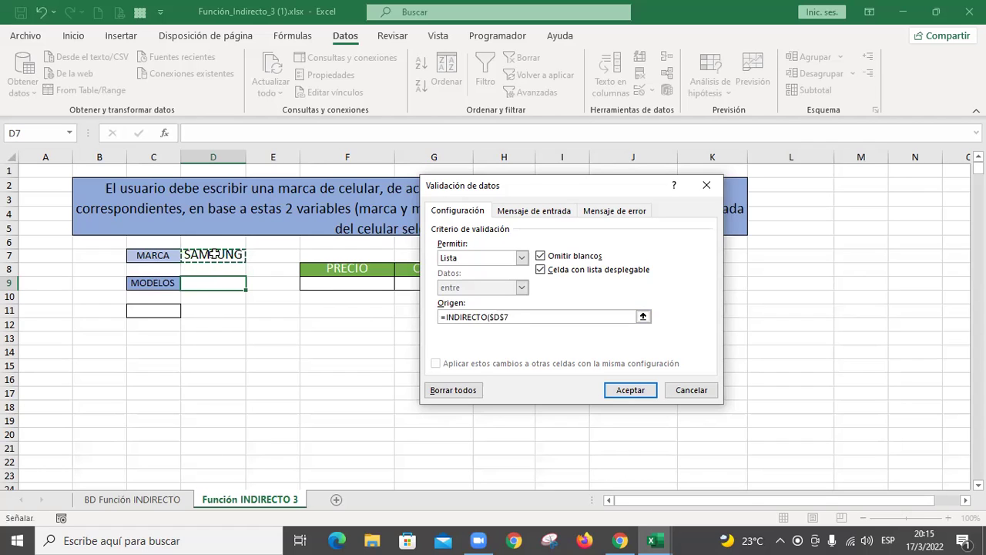
type(")")
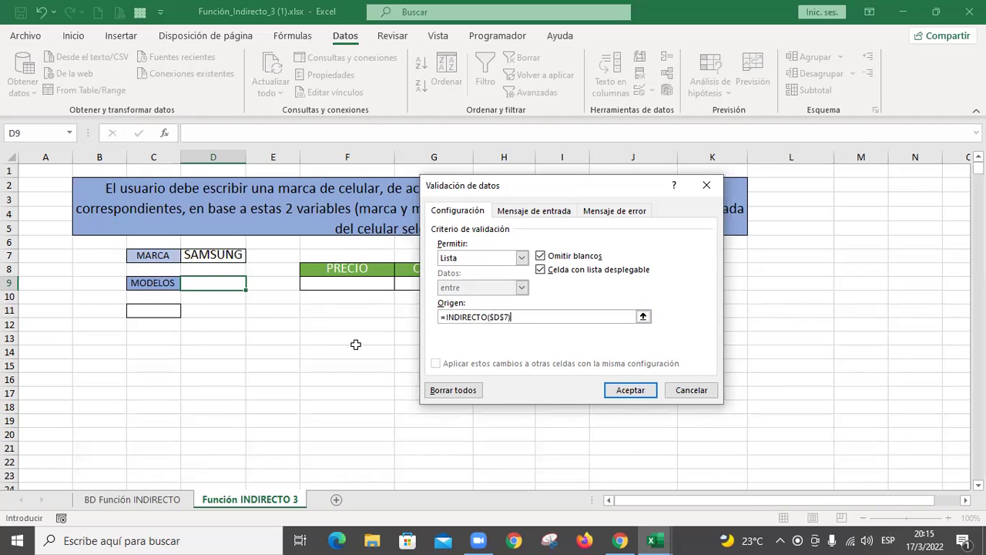
left_click(629, 390)
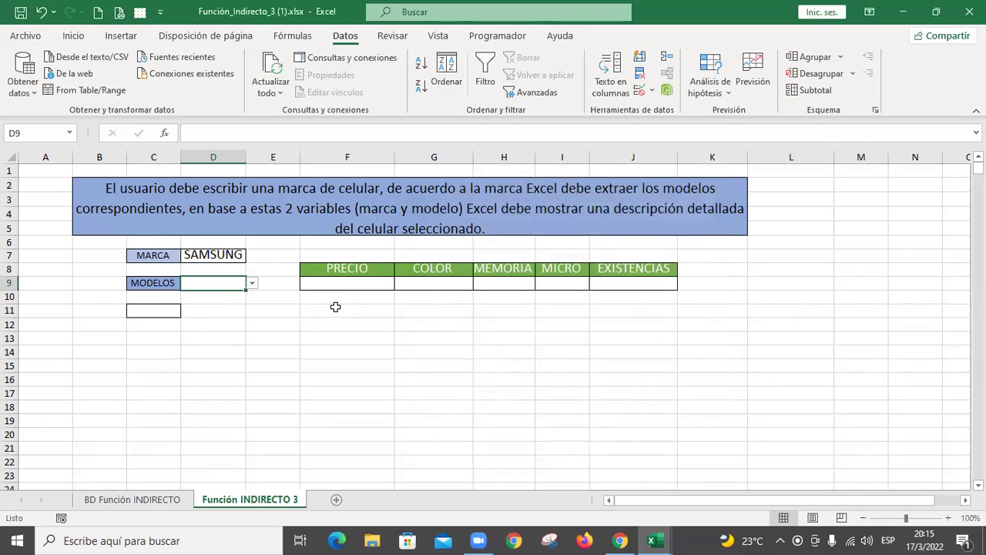
- Check the models offered by the drop-down list in D9 against the Samsung models in the BD Función INDIRECTO table
left_click(252, 284)
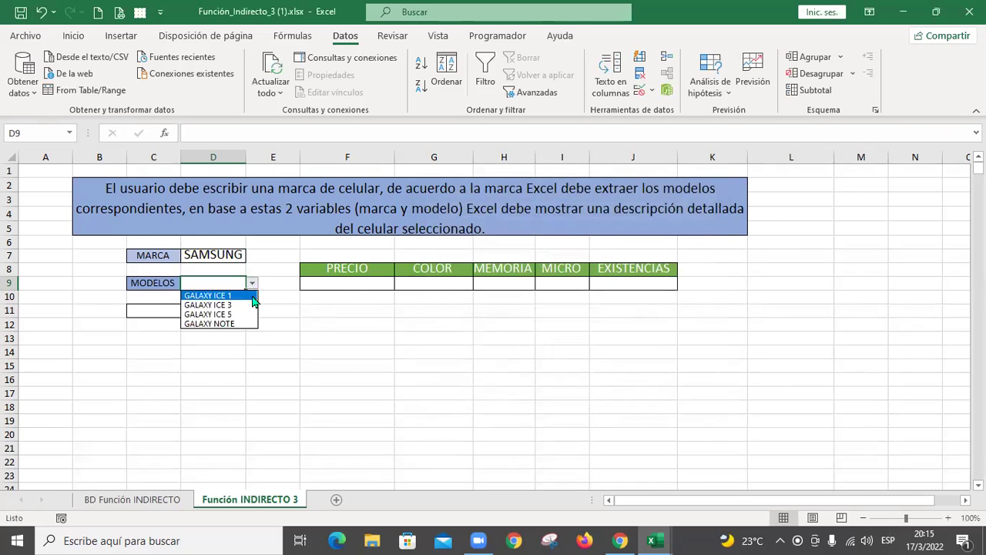
key("Escape")
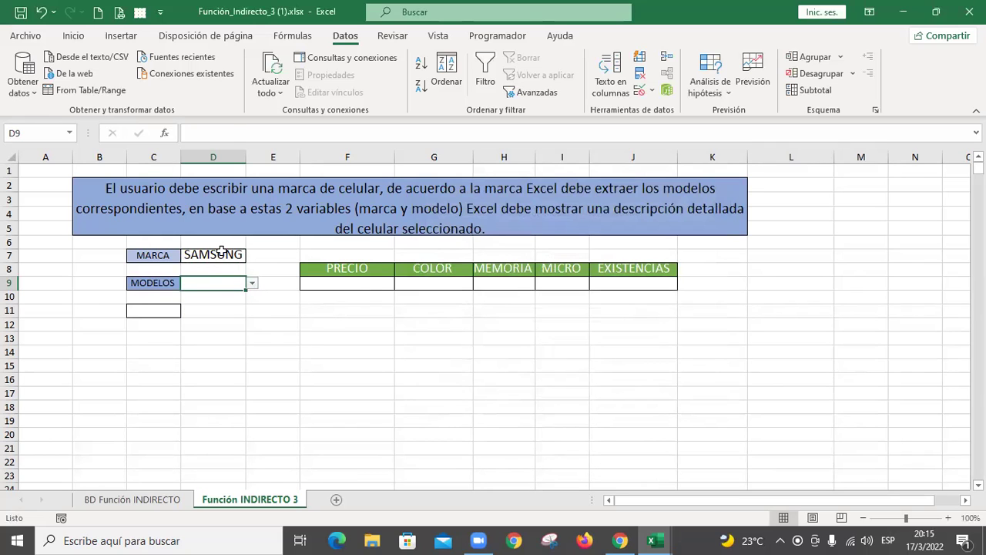
left_click(221, 251)
key("ctrl+Page_Up")
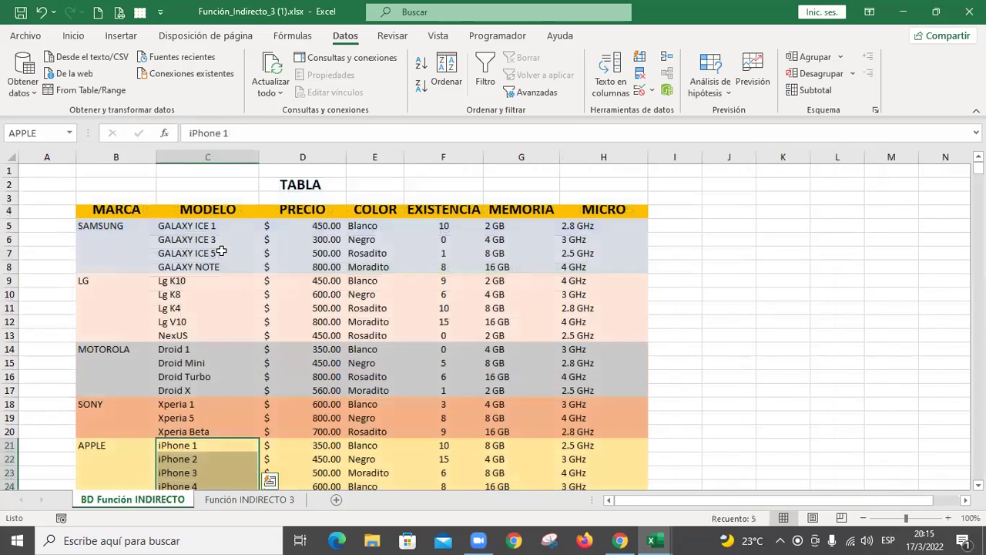
key("ctrl+Page_Down")
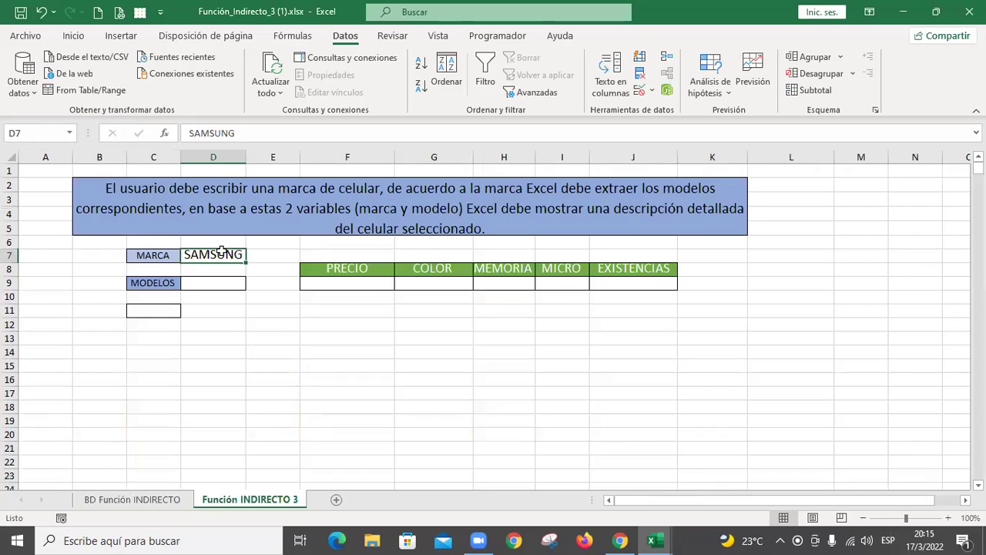
- Enter LG as the MARCA in D7 and check the models offered by the drop-down list in D9
type("LG")
key("Return")
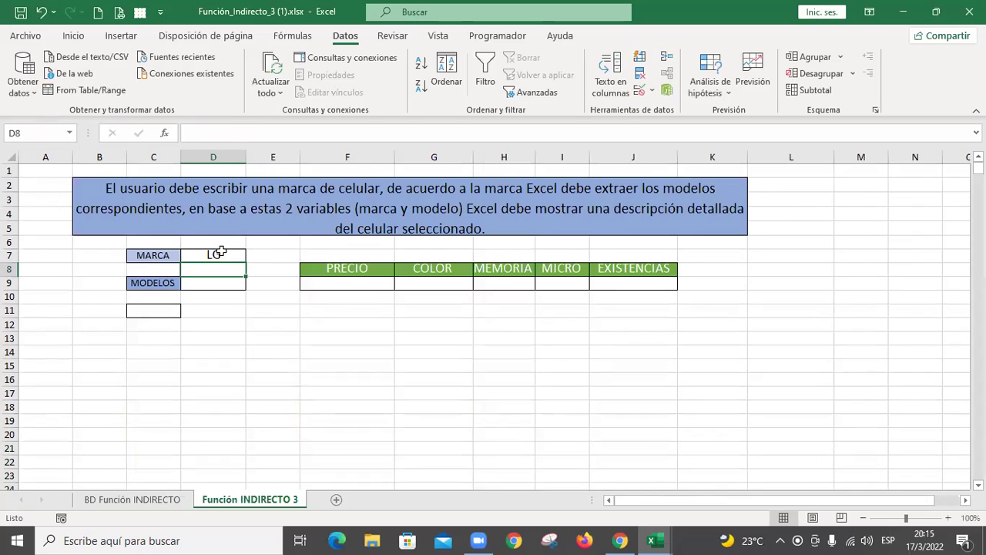
left_click(230, 285)
left_click(251, 285)
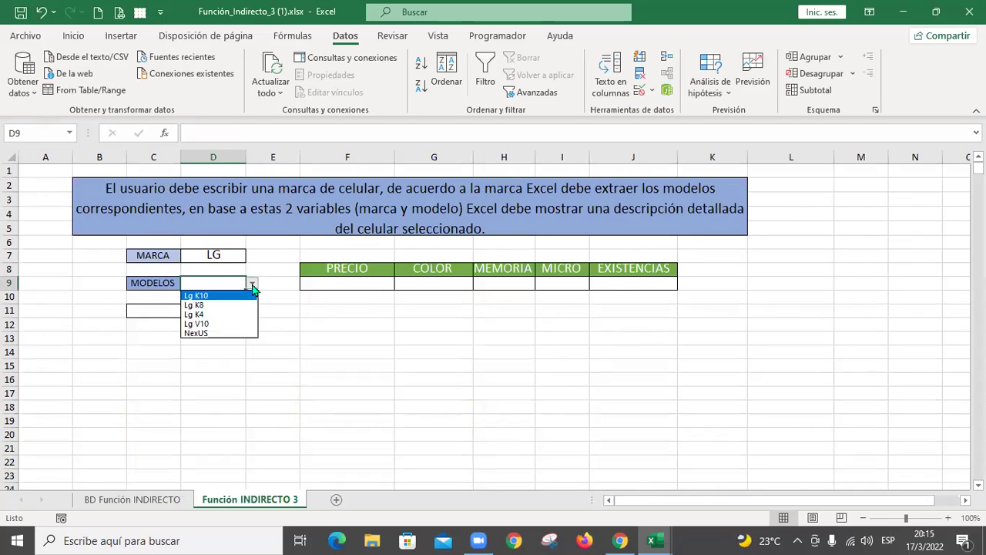
- Enter MOTOROLA as the MARCA in D7 and autofit column D to it
left_click(233, 252)
left_click(239, 253)
type("MOROT")
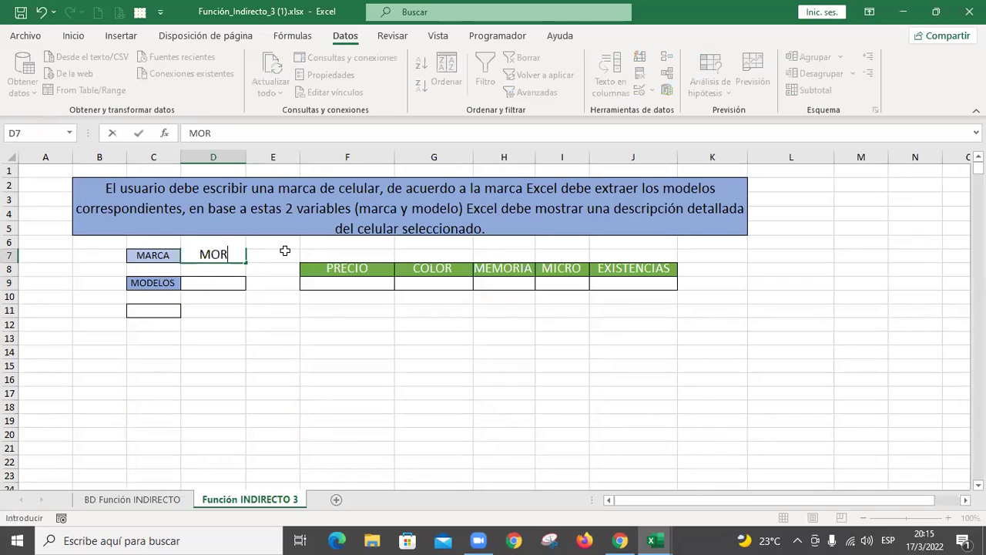
key("BackSpace")
key("BackSpace")
key("BackSpace")
type("TOROLA")
key("Return")
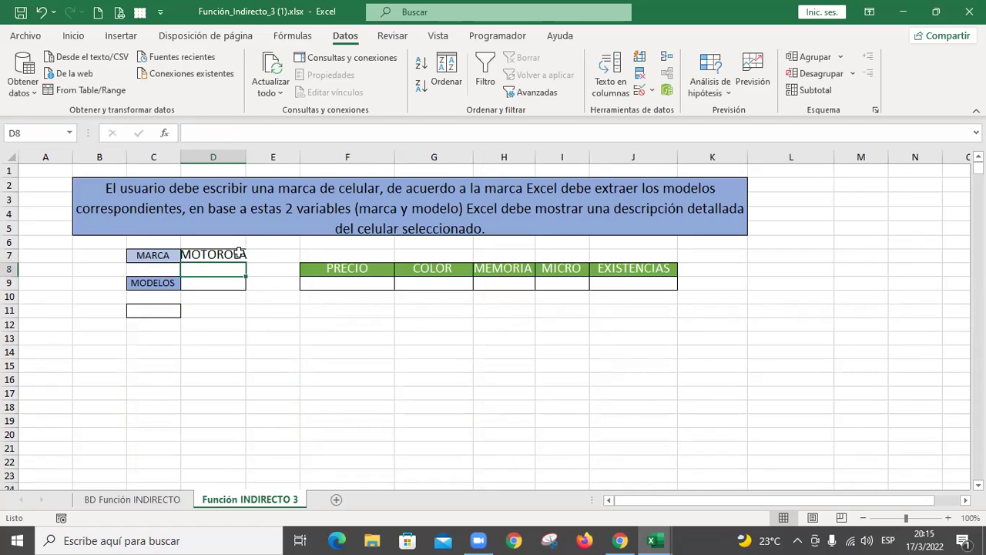
double_click(246, 158)
- Check the Motorola models offered by the MODELOS drop-down list in D9, leaving the cell empty
left_click(244, 282)
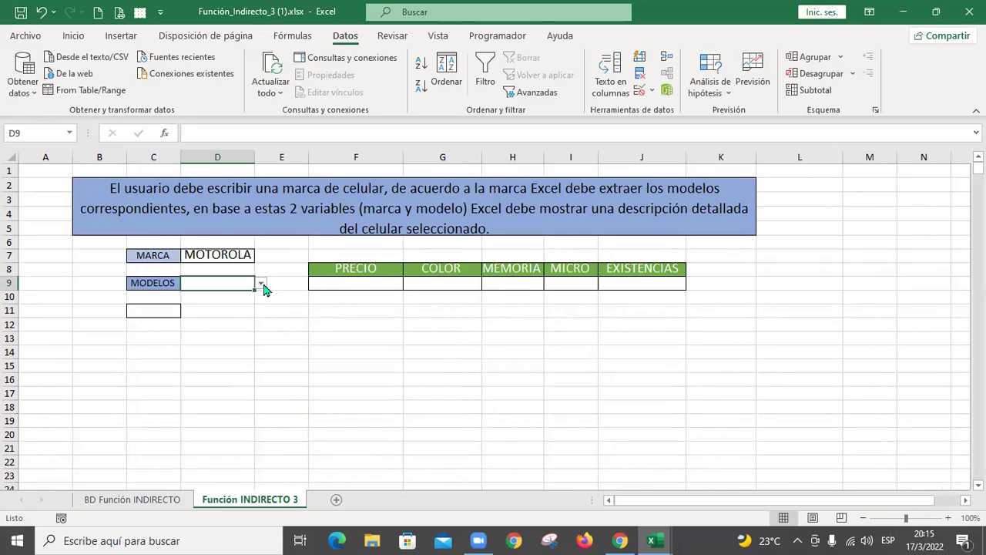
left_click(261, 283)
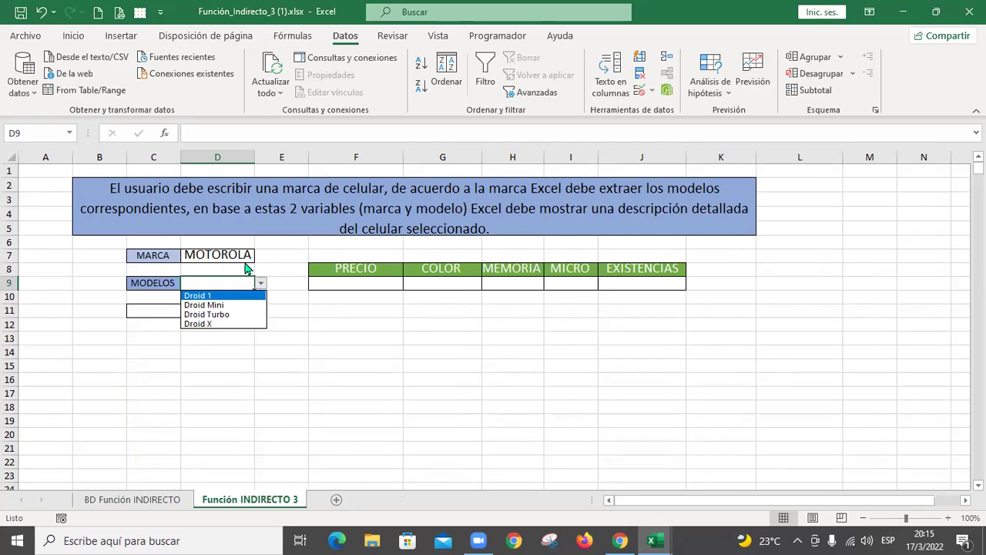
key("Escape")
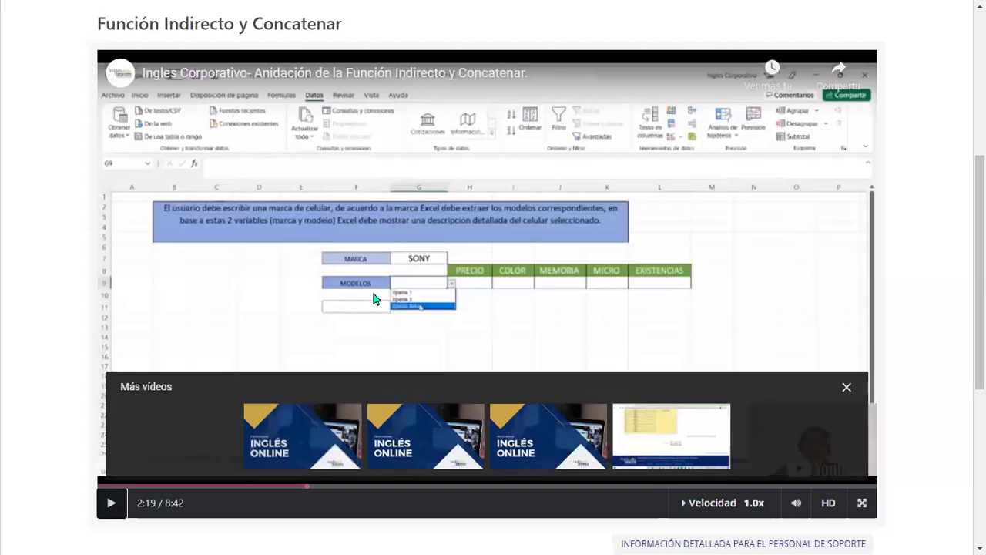
- Watch the tutorial video on Función Indirecto y Concatenar up to 4:09, pause it and switch back to Excel
left_click(111, 515)
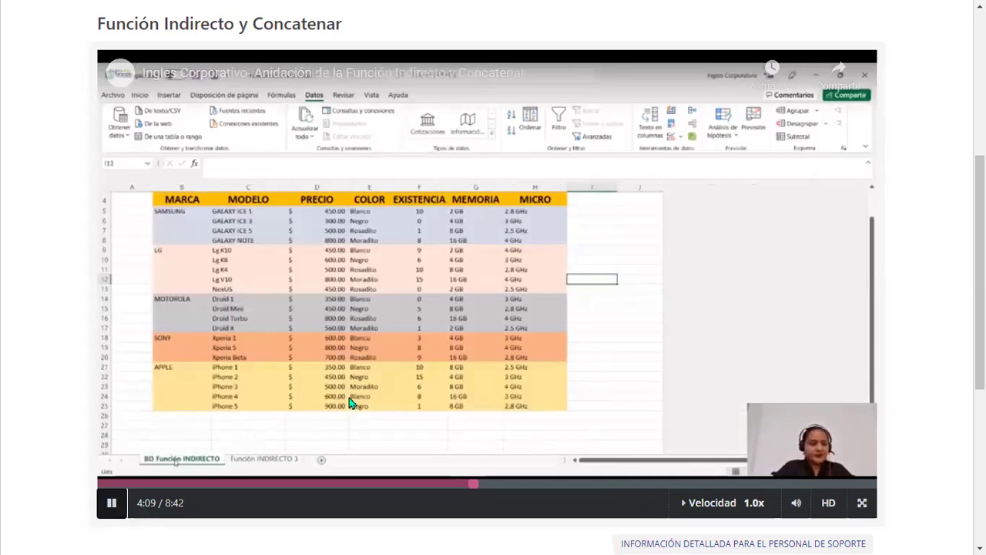
left_click(111, 503)
key("alt+Tab")
- Choose Droid Turbo as the model in D9
left_click(162, 312)
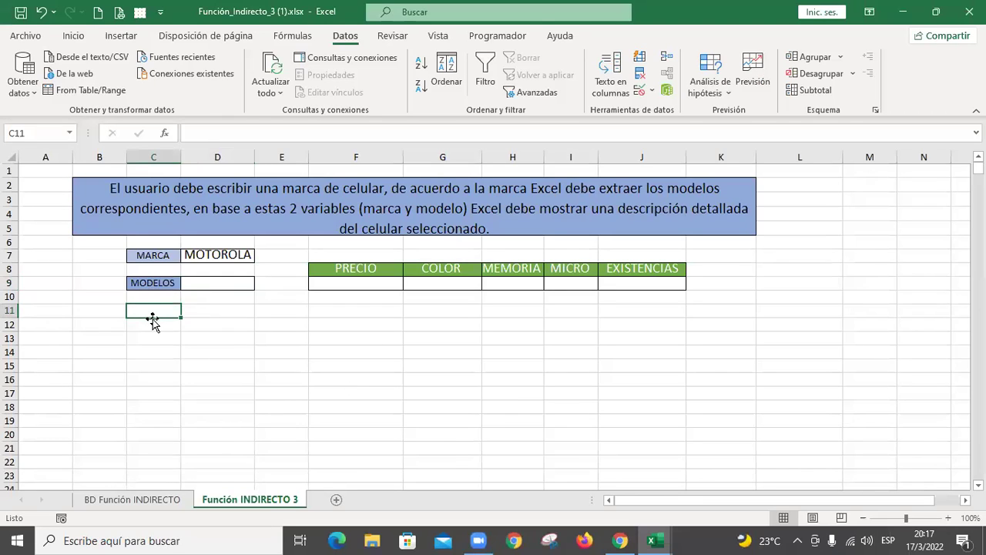
left_click(205, 285)
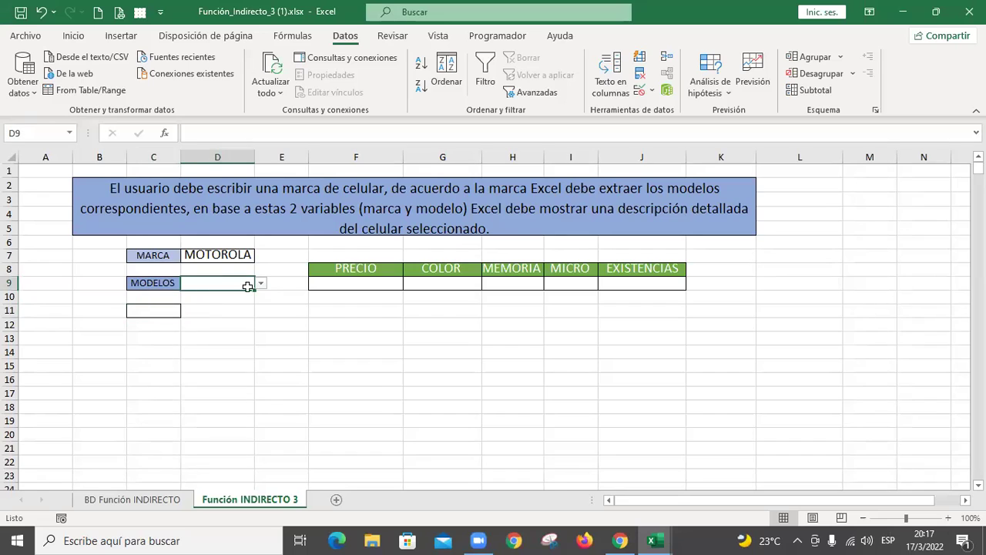
left_click(261, 283)
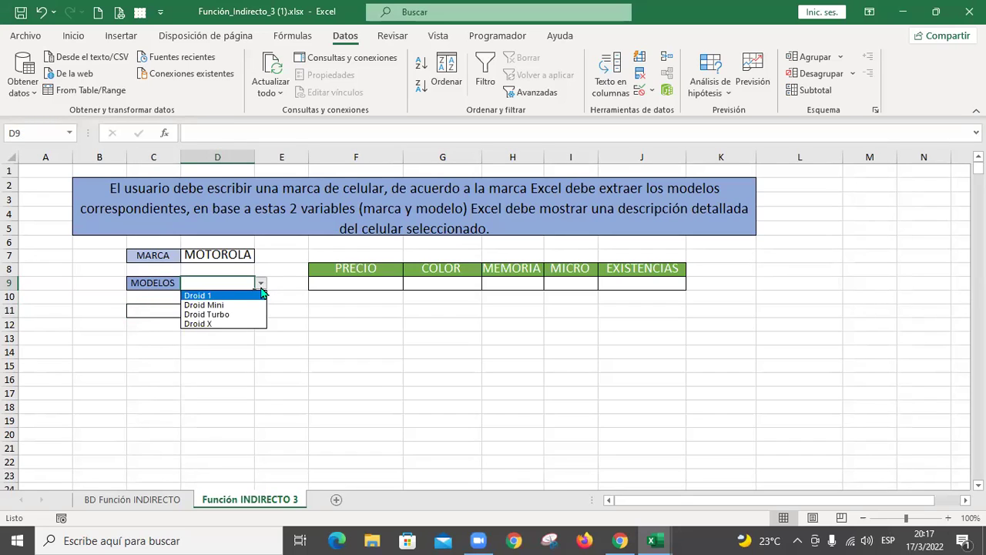
left_click(217, 314)
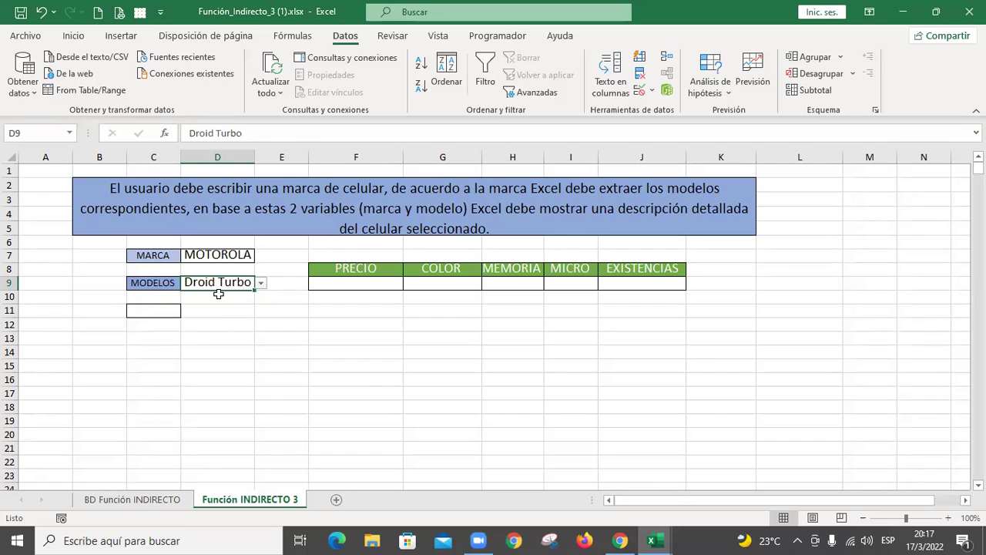
- Examine the MODELO column on BD Función INDIRECTO and the brand ranges defined in the Administrador de nombres
left_click(144, 506)
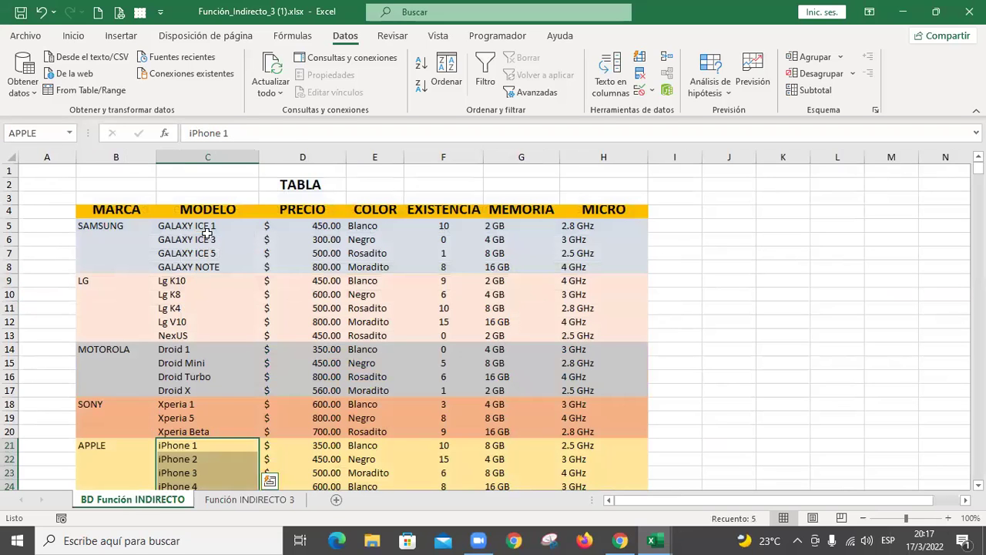
left_click_drag(208, 223, 197, 414)
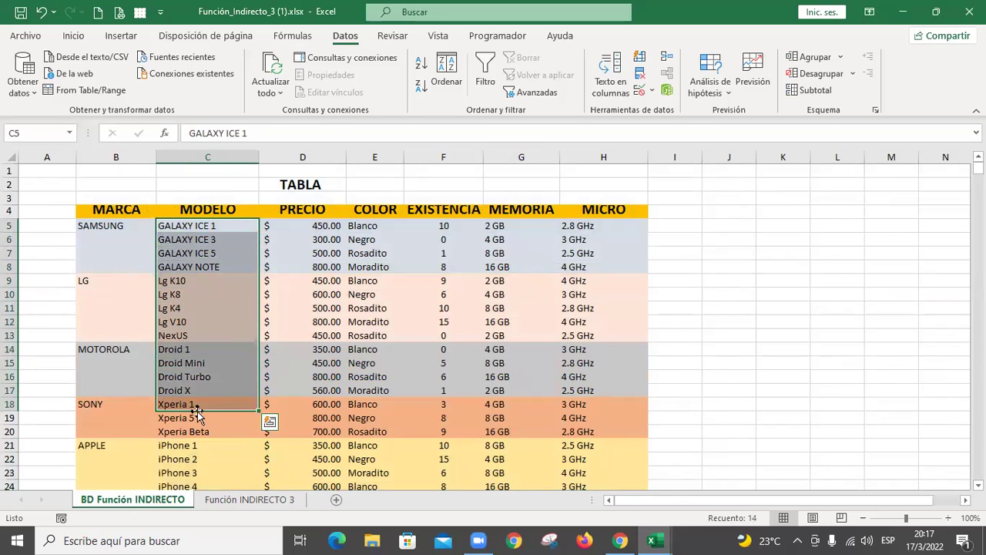
left_click(249, 500)
left_click(153, 308)
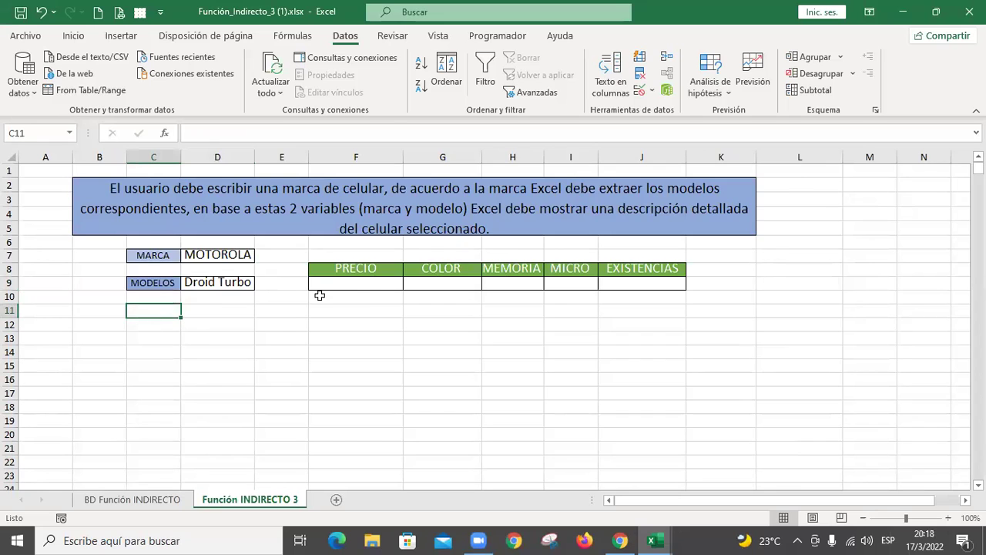
left_click(190, 500)
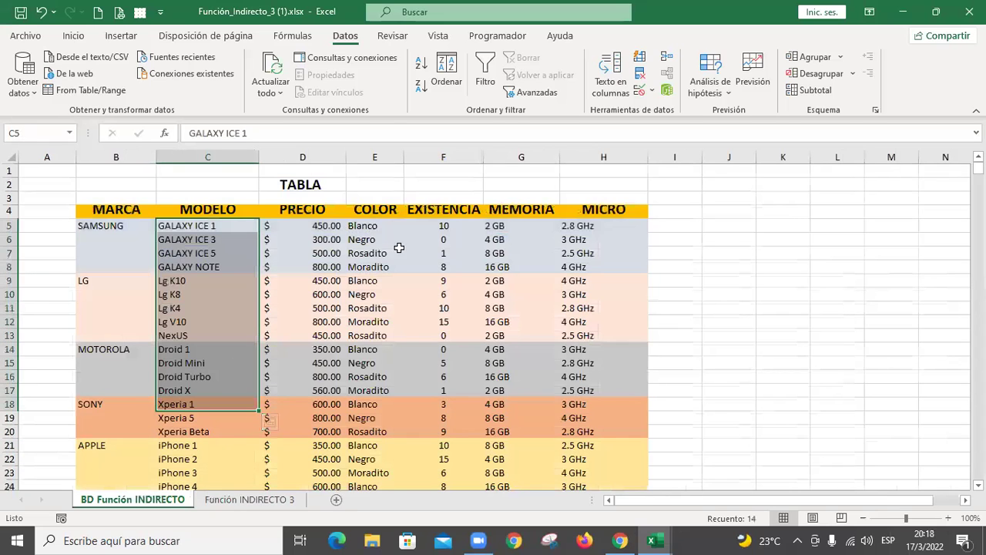
left_click(190, 253)
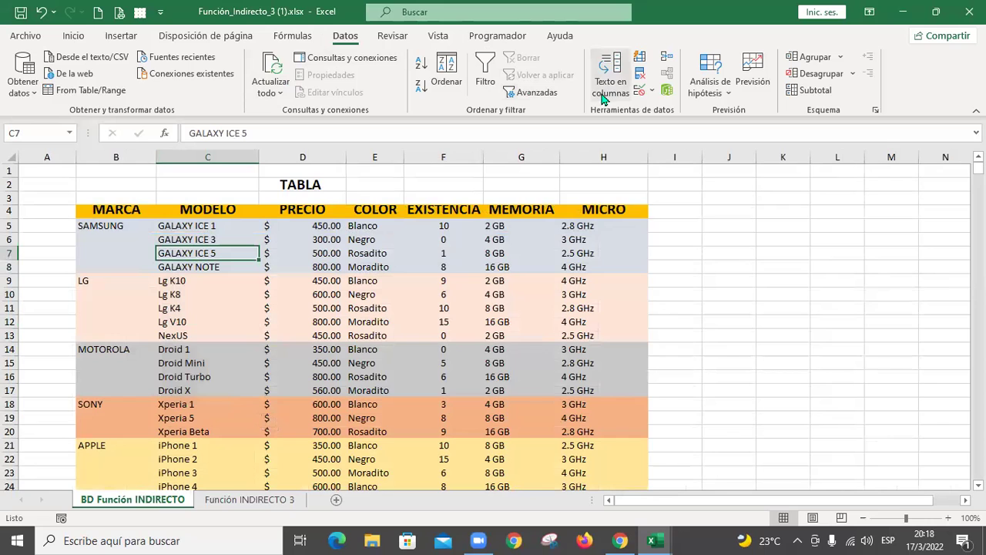
left_click(291, 37)
left_click(401, 89)
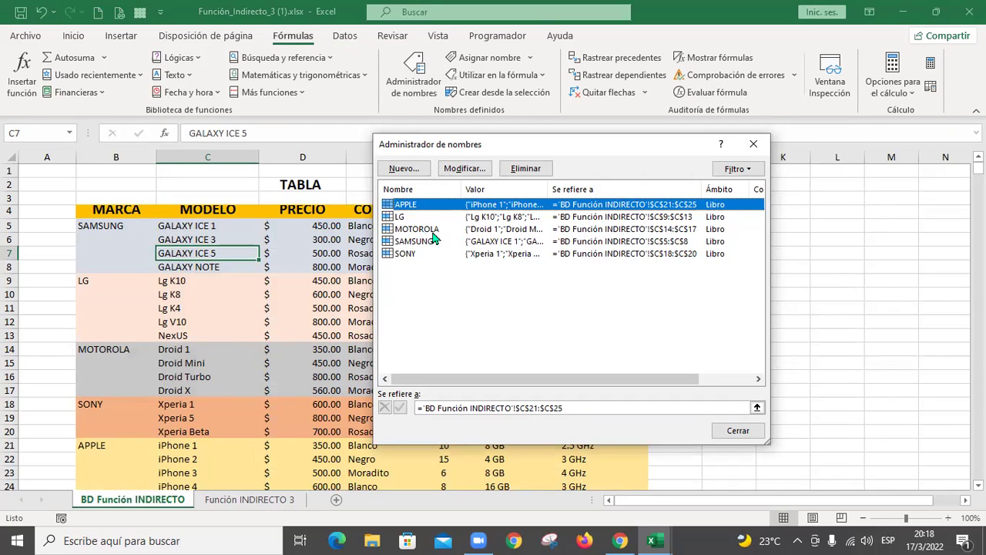
left_click(738, 430)
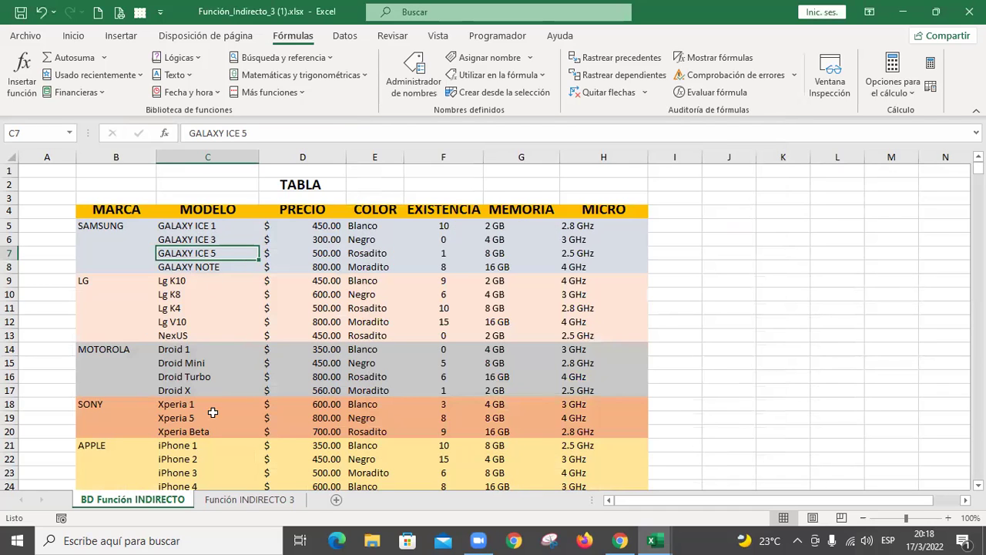
- Enter the formula +SUSTITUIR(D9;" ";"_") in C11 of the Función INDIRECTO 3 sheet and autofit column C
left_click(245, 500)
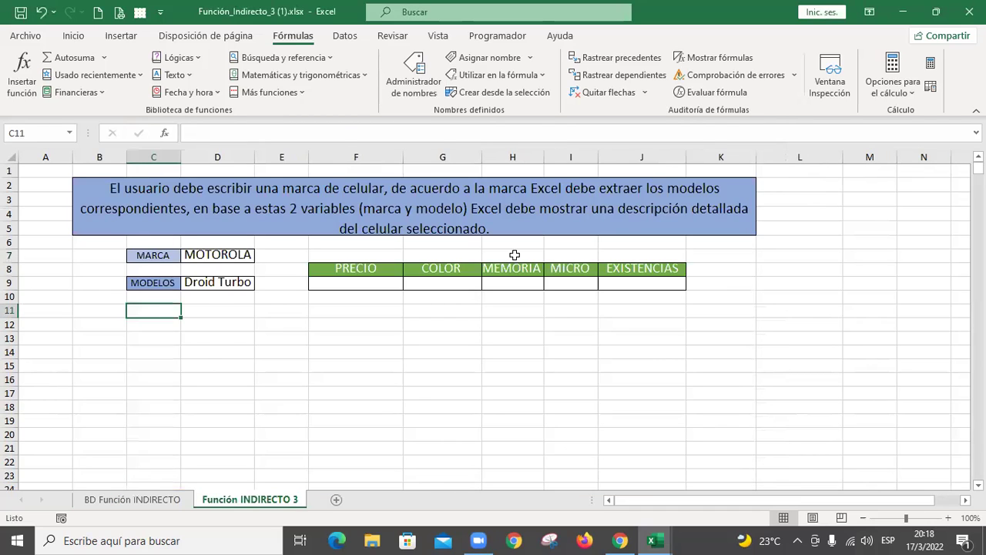
type("+")
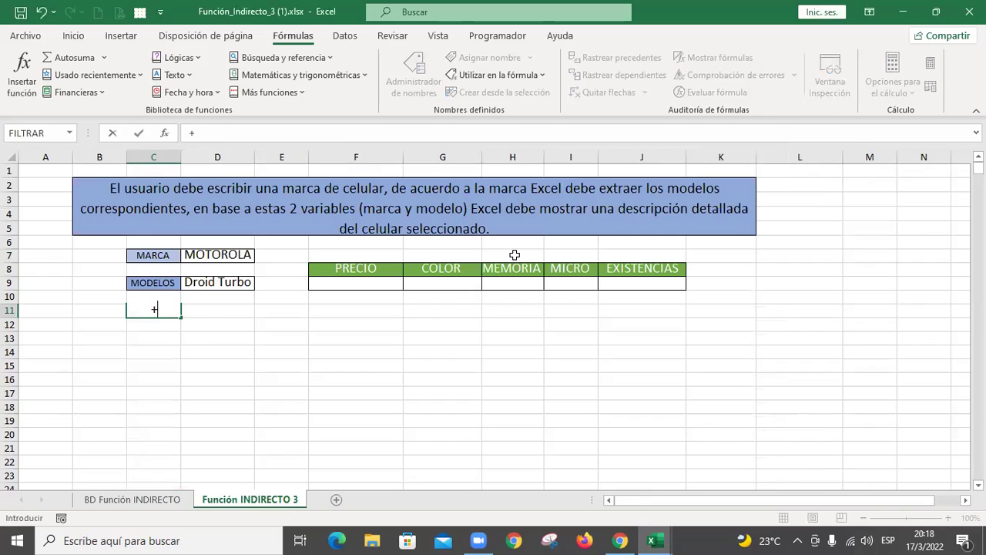
type("SUS")
double_click(191, 324)
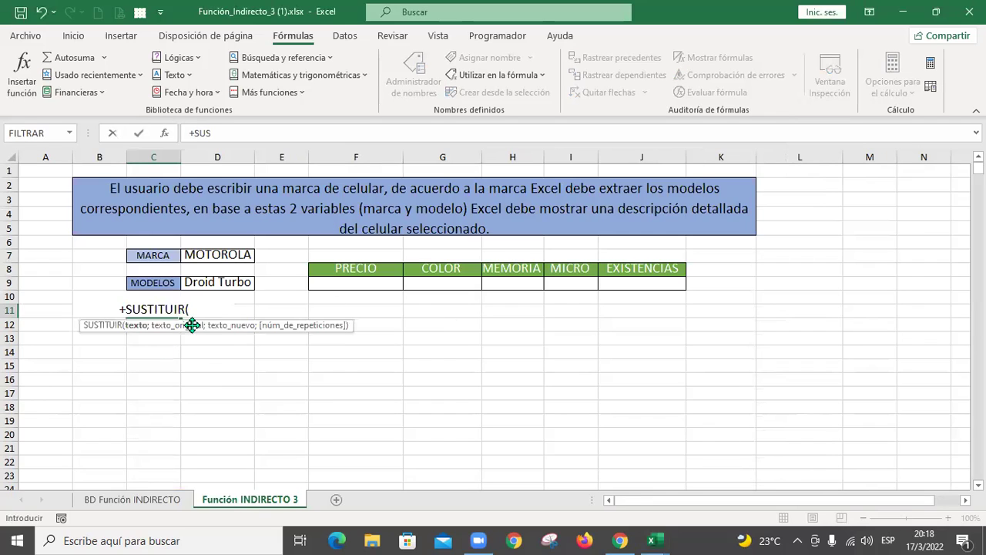
left_click(219, 283)
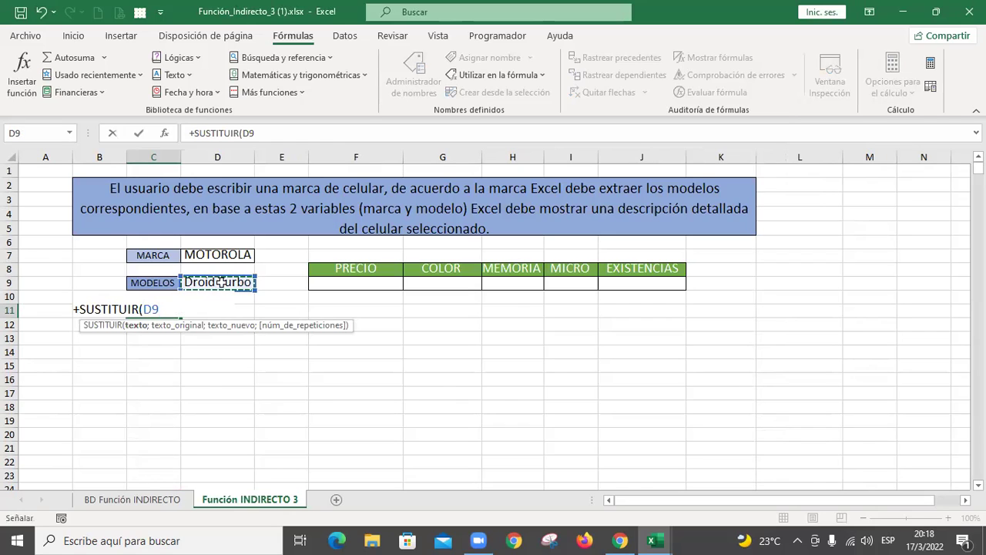
type(";")
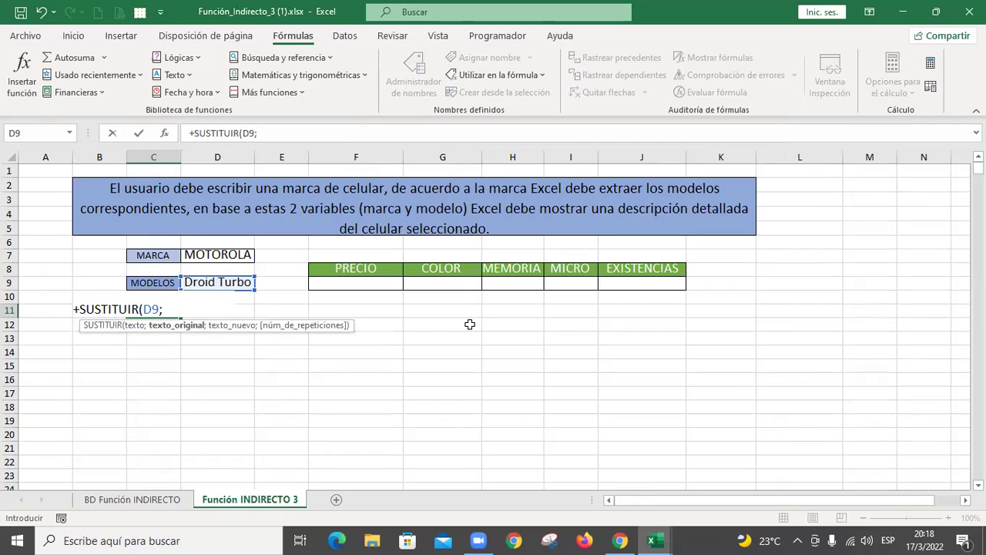
type("\" \";")
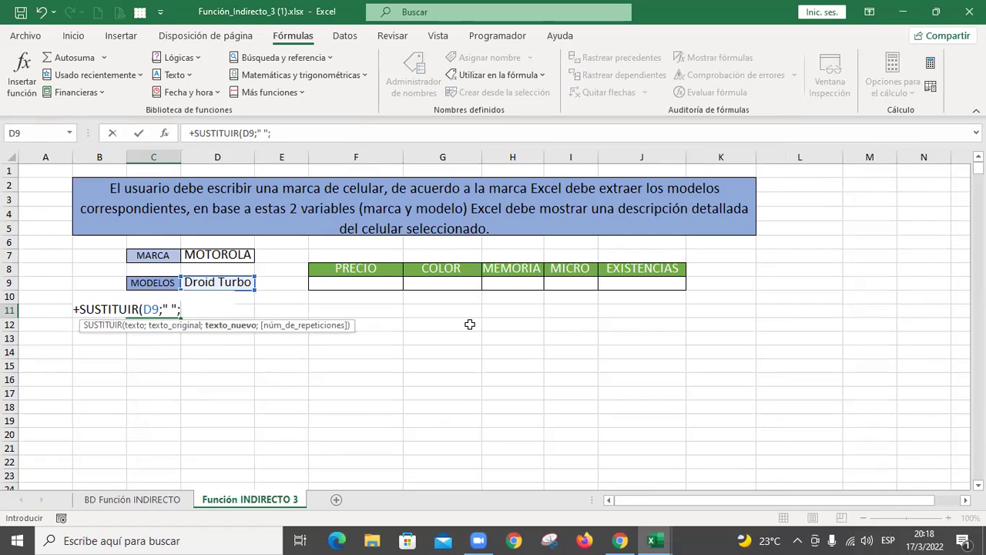
type("\"_\"")
type(")")
key("Return")
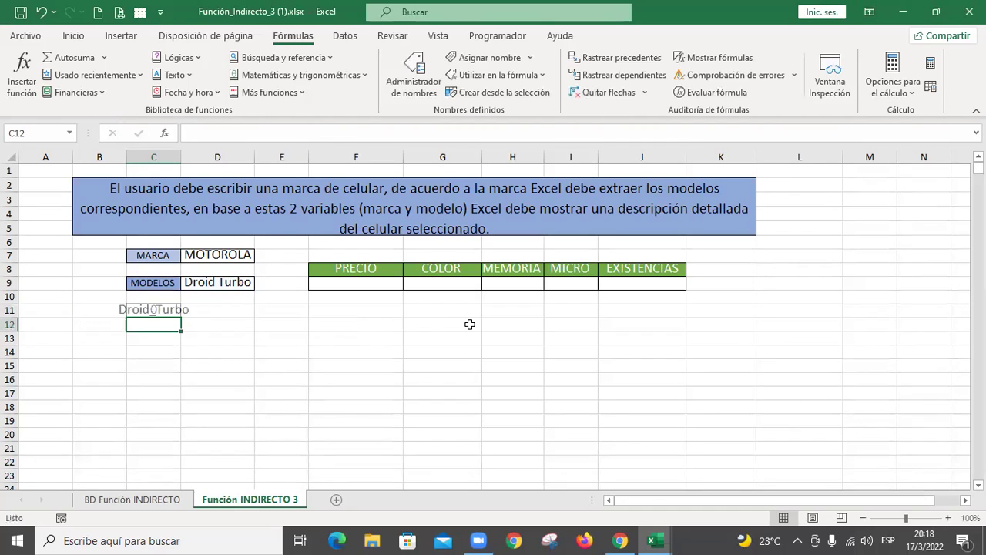
key("Up")
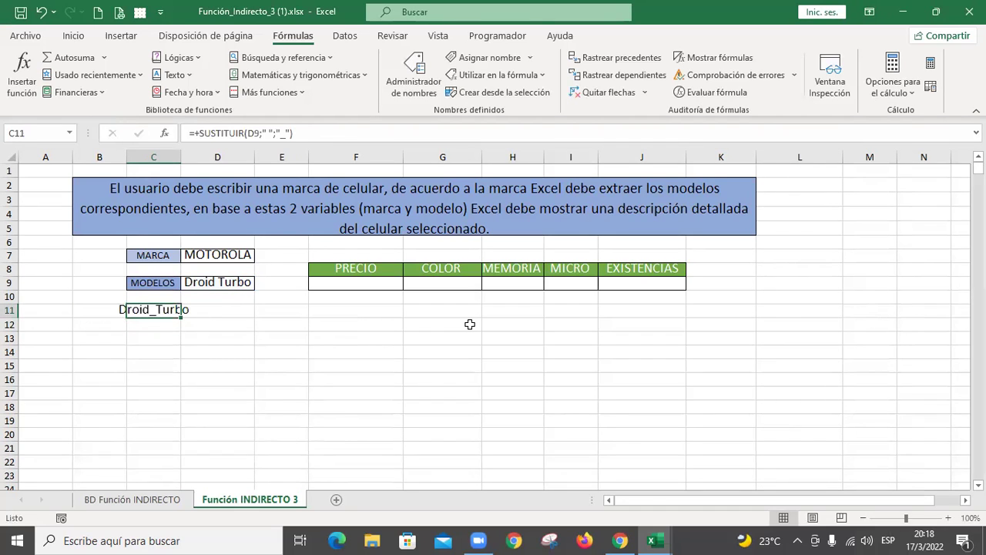
double_click(180, 156)
- Choose Droid X as the model in D9 to test the SUSTITUIR formula
left_click(254, 282)
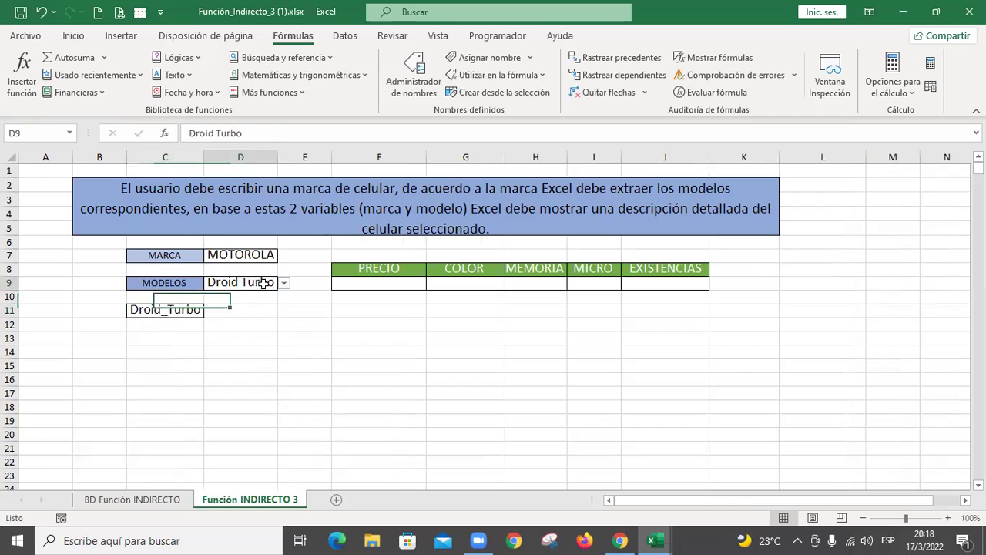
left_click(283, 282)
left_click(239, 324)
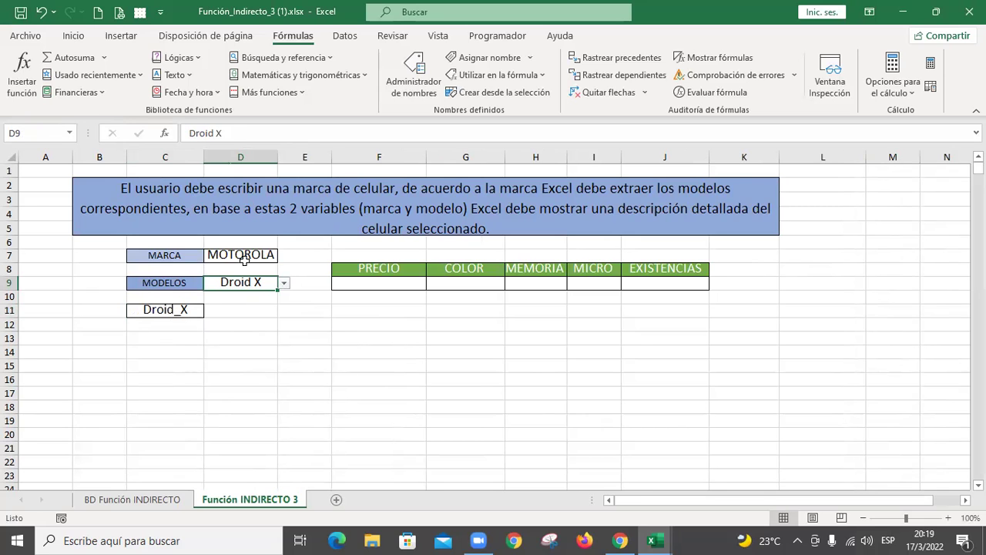
- Enter SONY as the MARCA in D7 and choose a Sony model from the drop-down list in D9
left_click(247, 254)
left_click(158, 501)
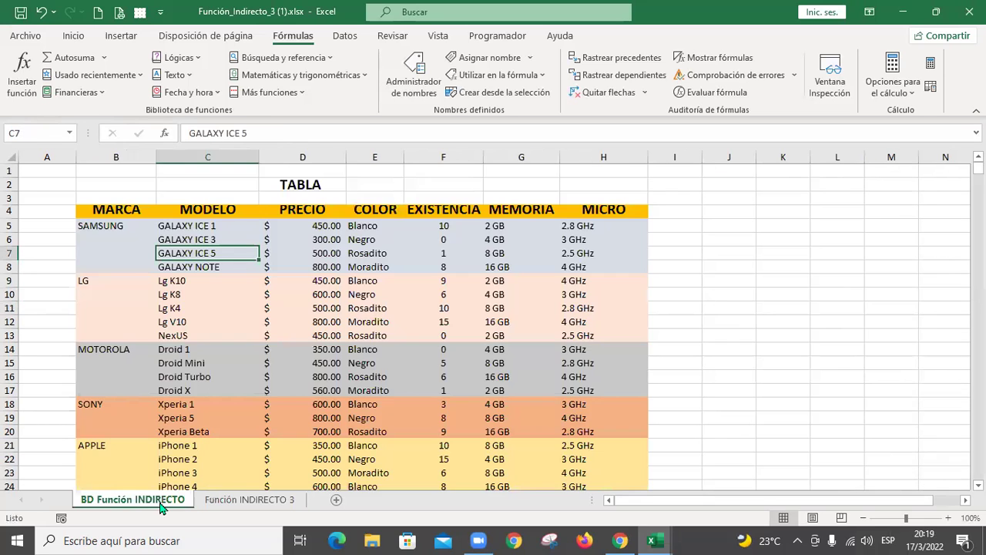
left_click(221, 500)
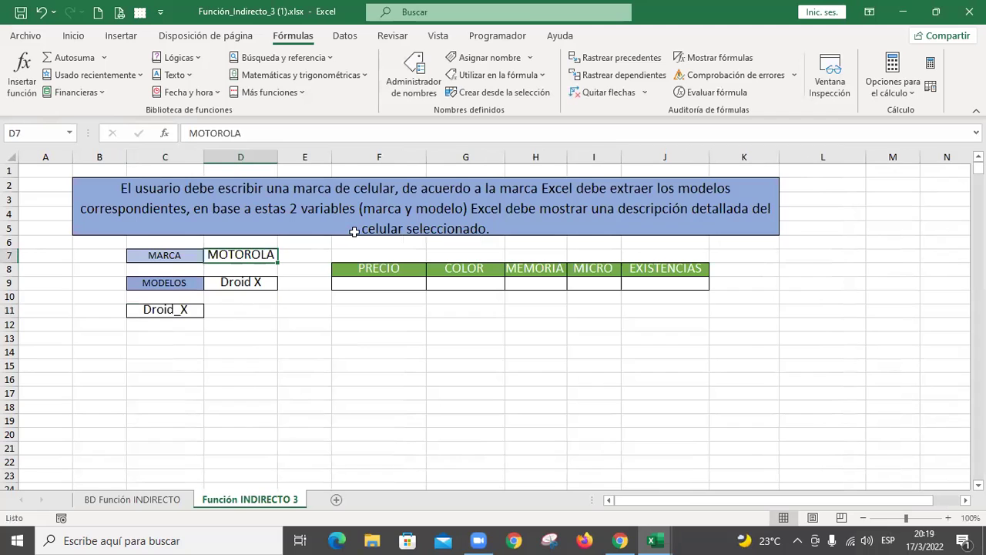
type("SONY")
key("Return")
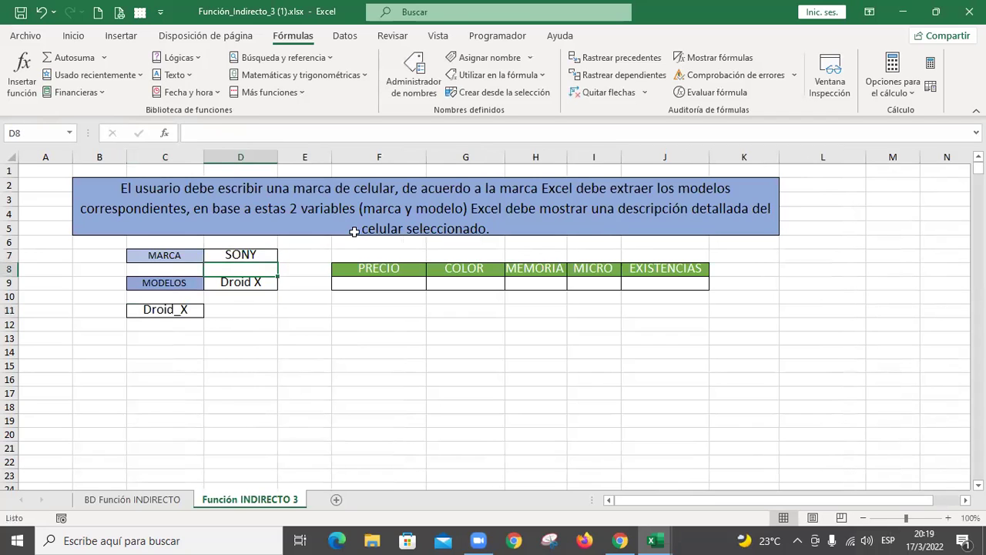
left_click(246, 285)
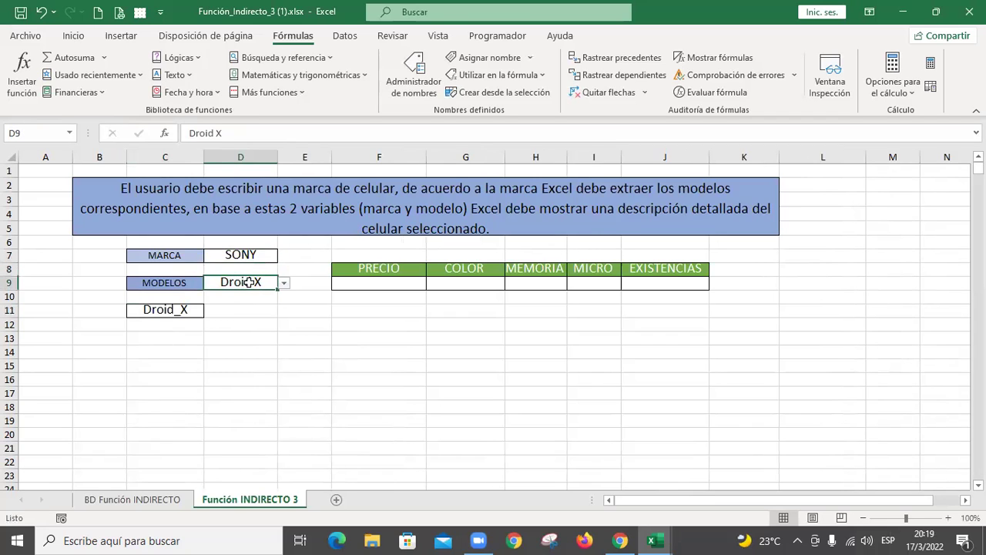
left_click(285, 283)
left_click(253, 306)
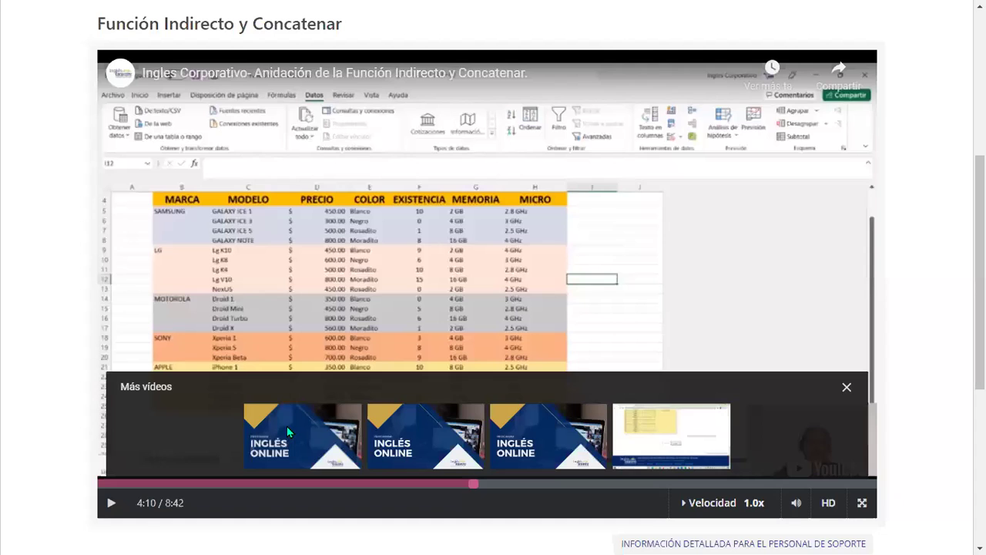
- Watch the lesson video's section on the names listed in the Administrador de nombres
left_click(110, 504)
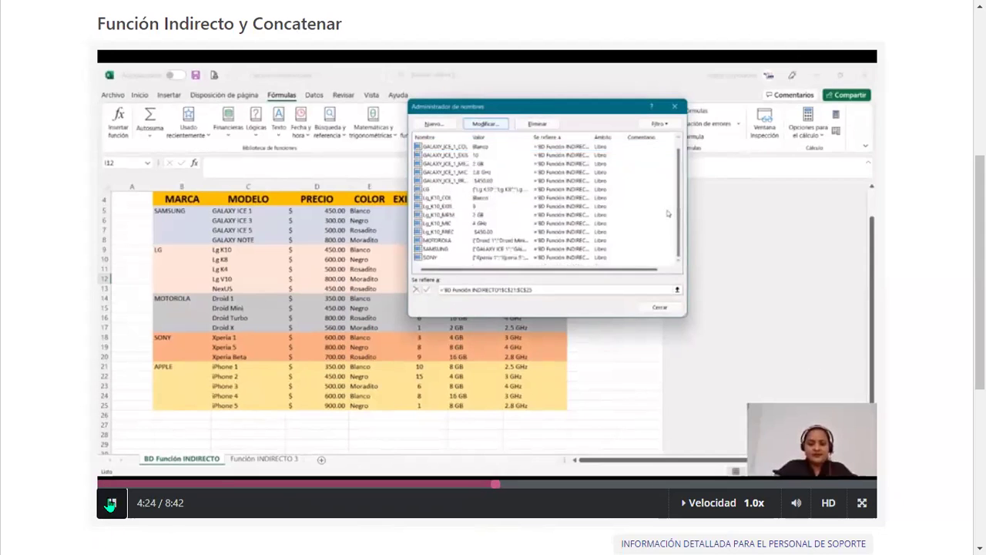
left_click(110, 502)
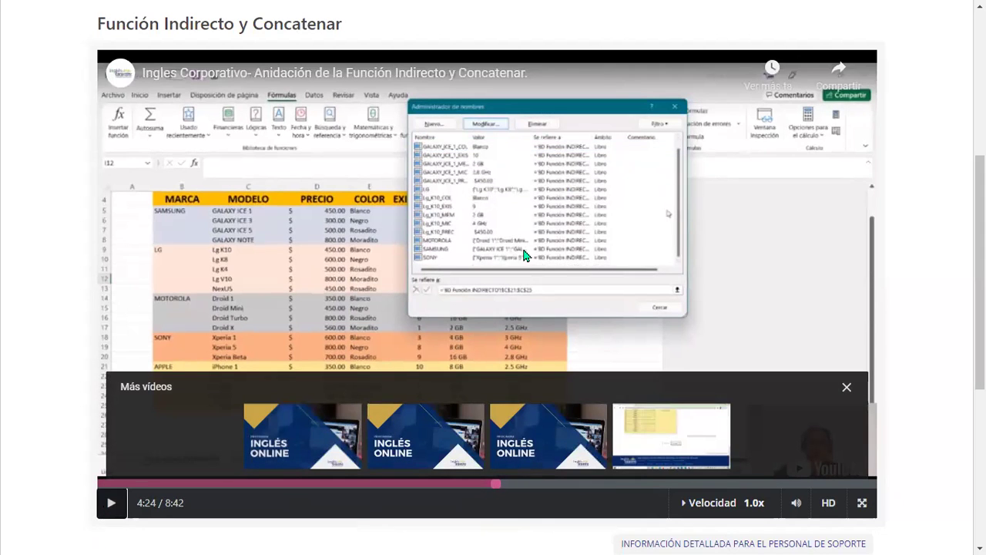
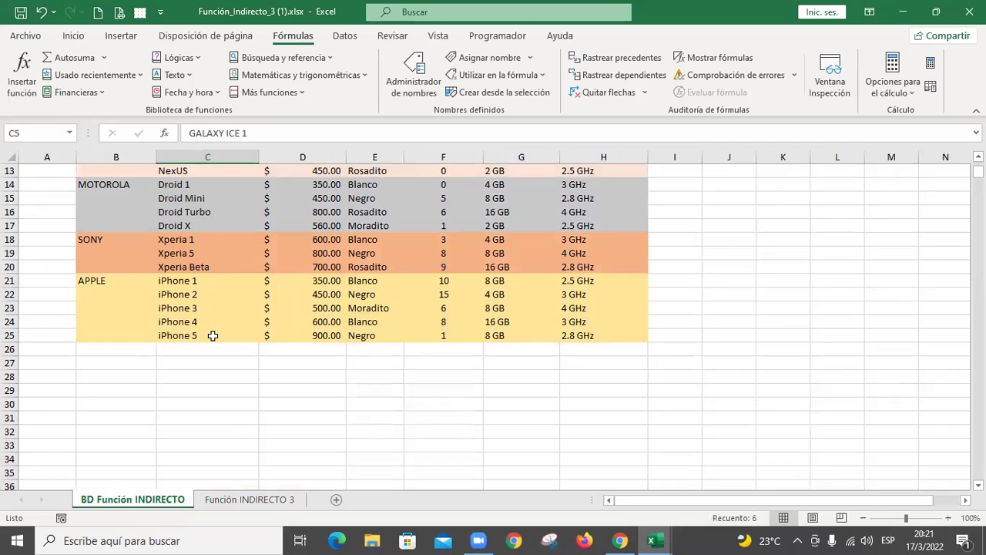
left_click(213, 335, "shift")
scroll(223, 324, "up", 4)
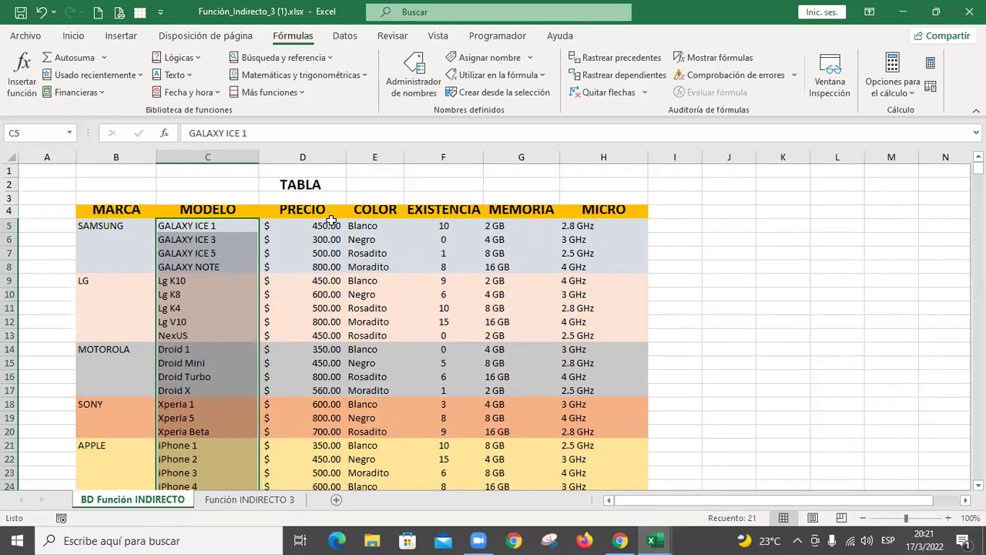
left_click(484, 59)
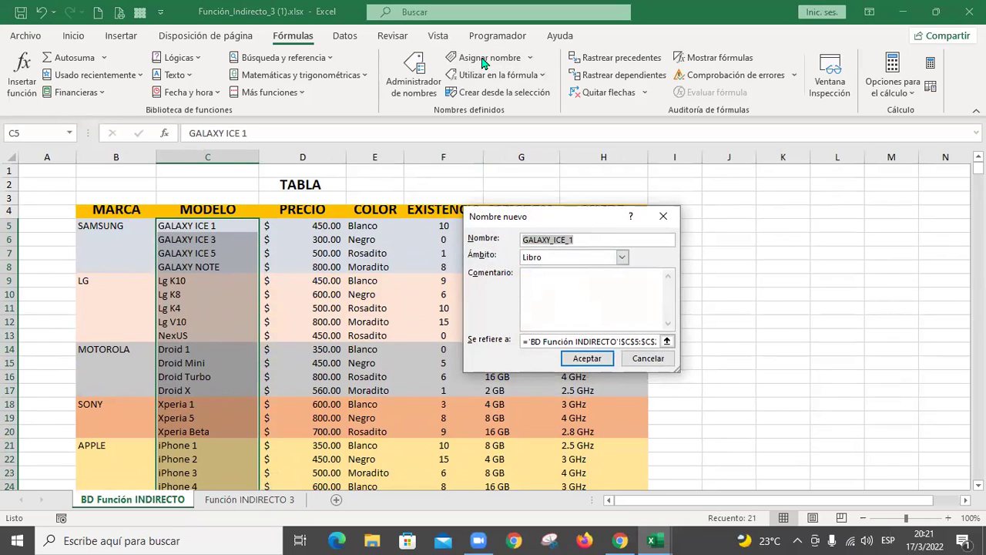
left_click(649, 360)
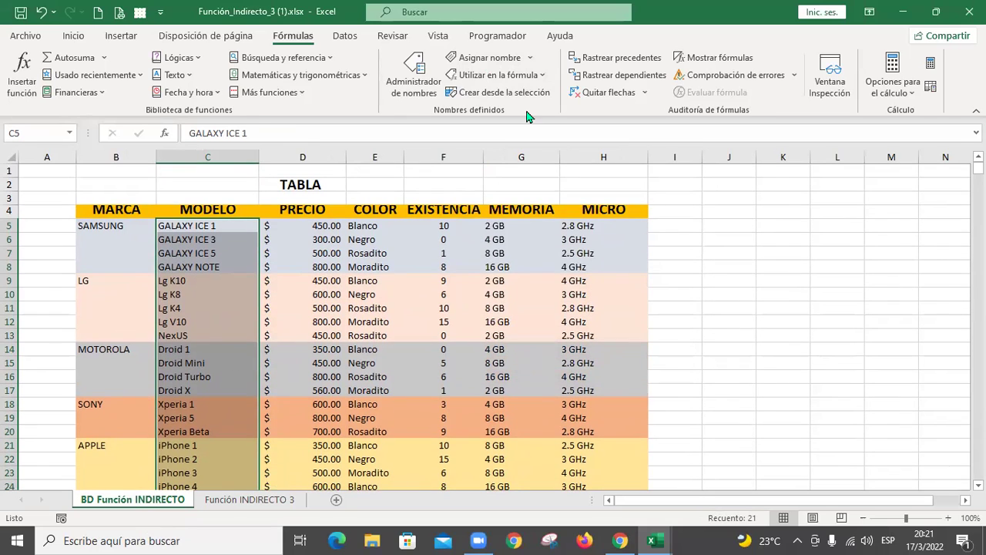
left_click(493, 58)
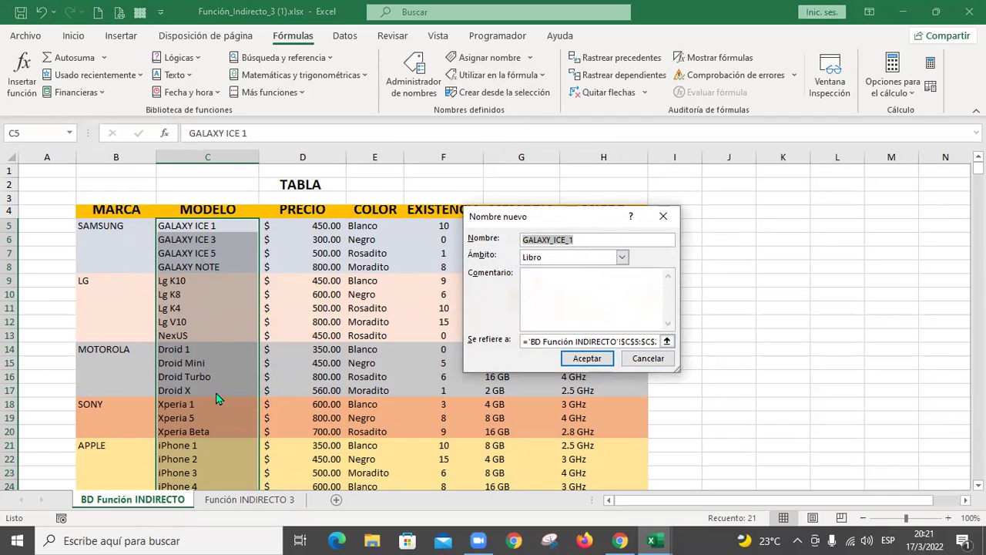
left_click(617, 342)
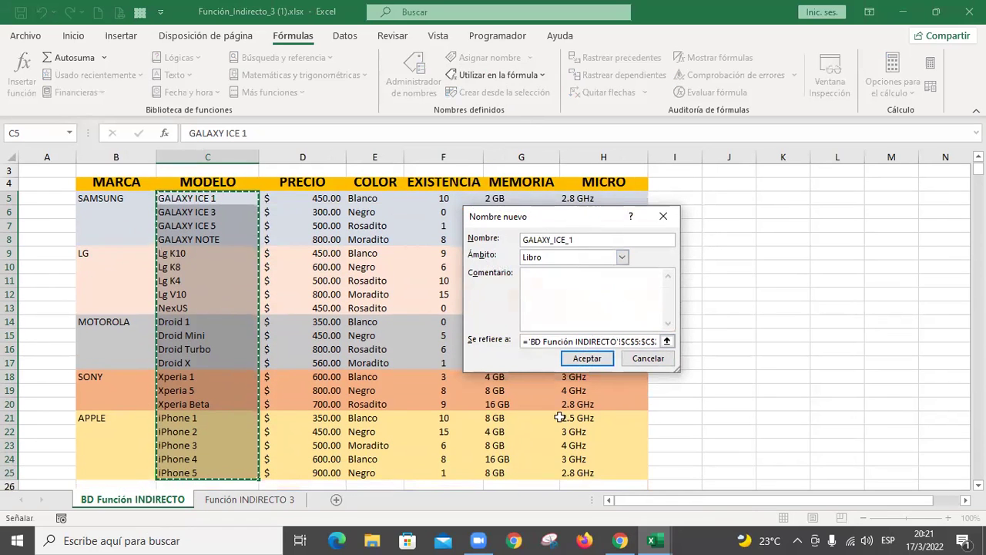
left_click(648, 358)
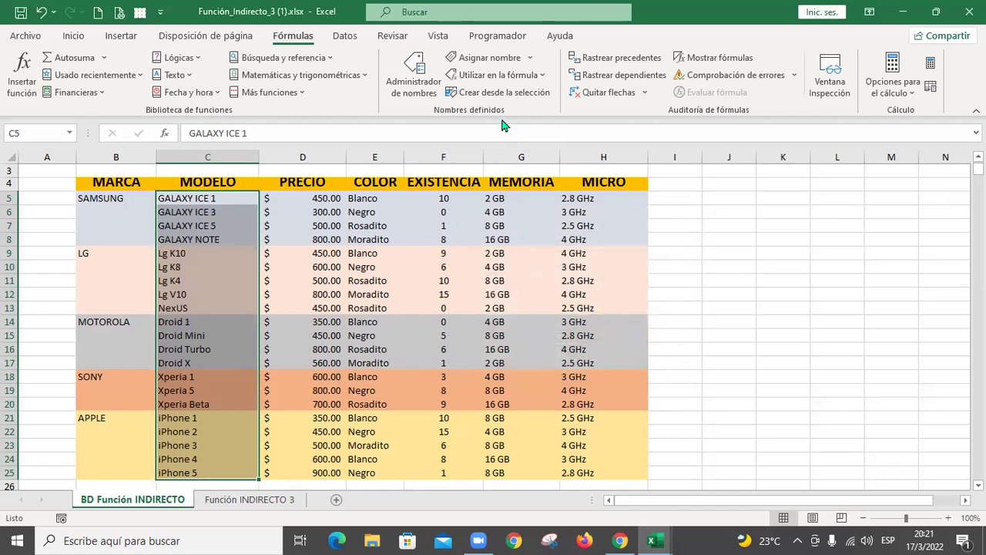
left_click(501, 92)
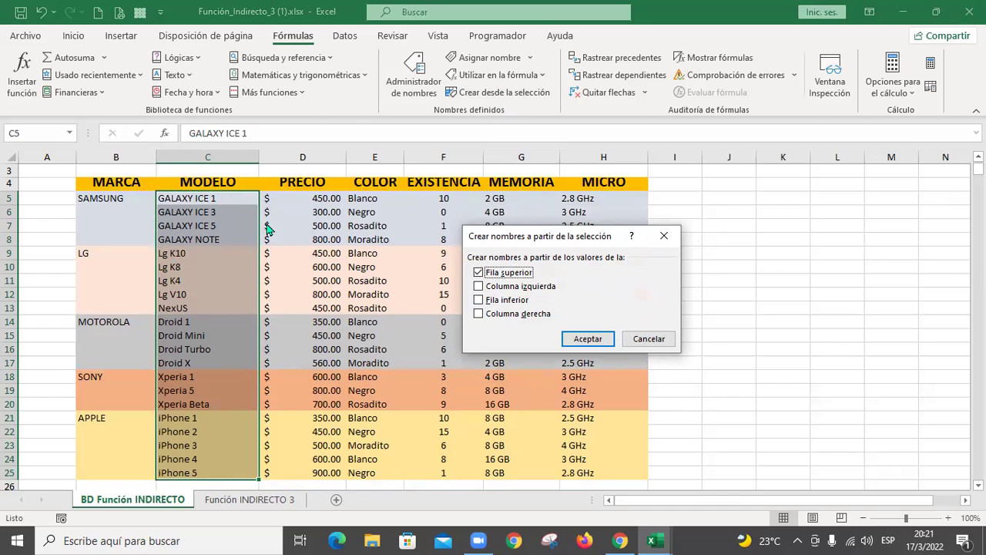
left_click(646, 338)
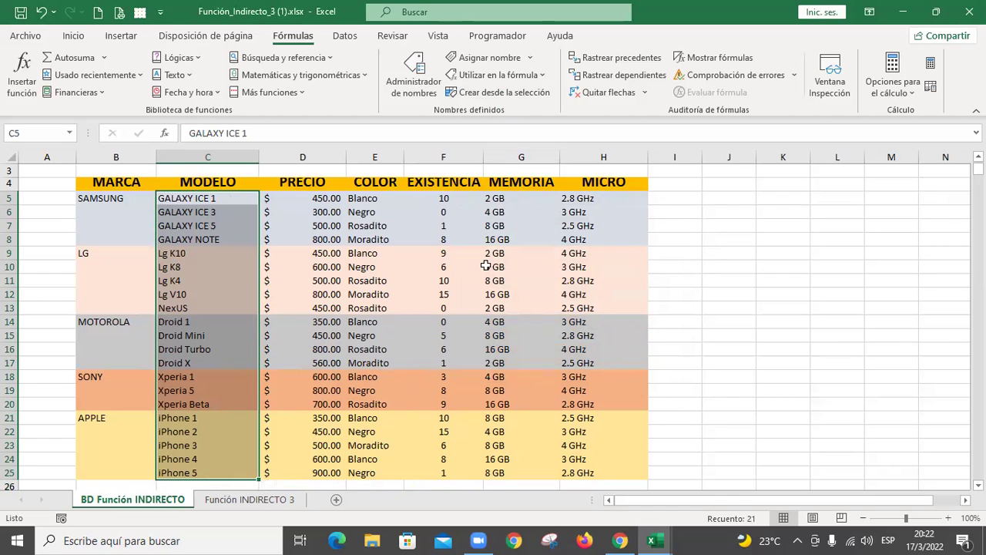
- Create named ranges from C5:H25 on BD Función INDIRECTO, taking the names from the Columna izquierda values
left_click_drag(200, 198, 584, 198)
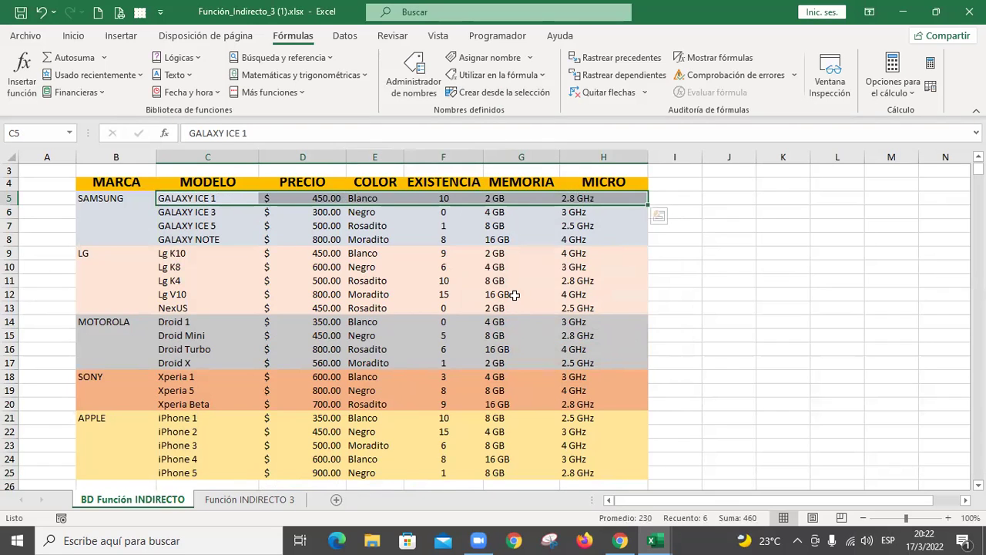
scroll(501, 296, "down", 3)
scroll(505, 291, "up", 2)
scroll(246, 236, "up", 1)
scroll(560, 307, "down", 2)
left_click(602, 386, "shift")
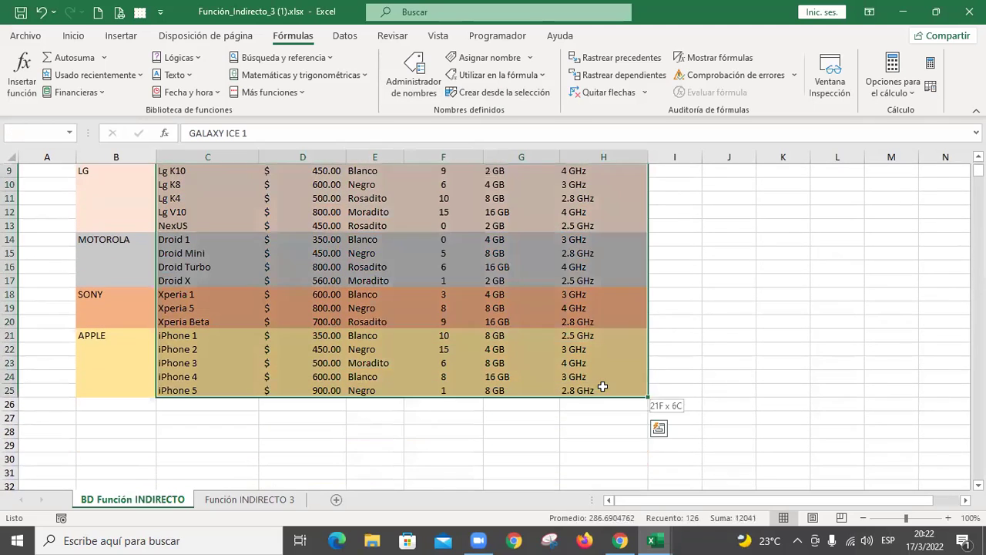
scroll(519, 367, "up", 3)
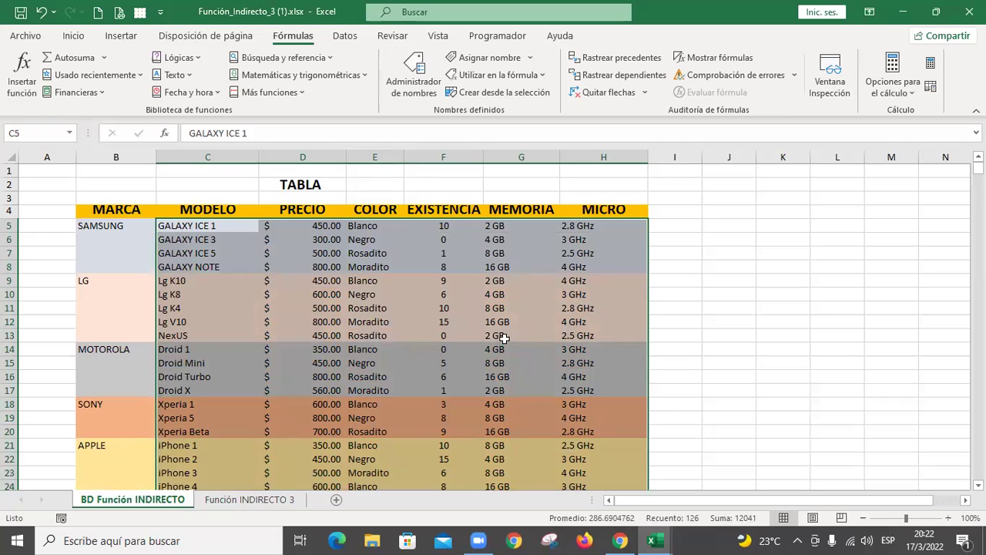
scroll(504, 340, "down", 4)
scroll(504, 340, "up", 2)
scroll(504, 339, "up", 1)
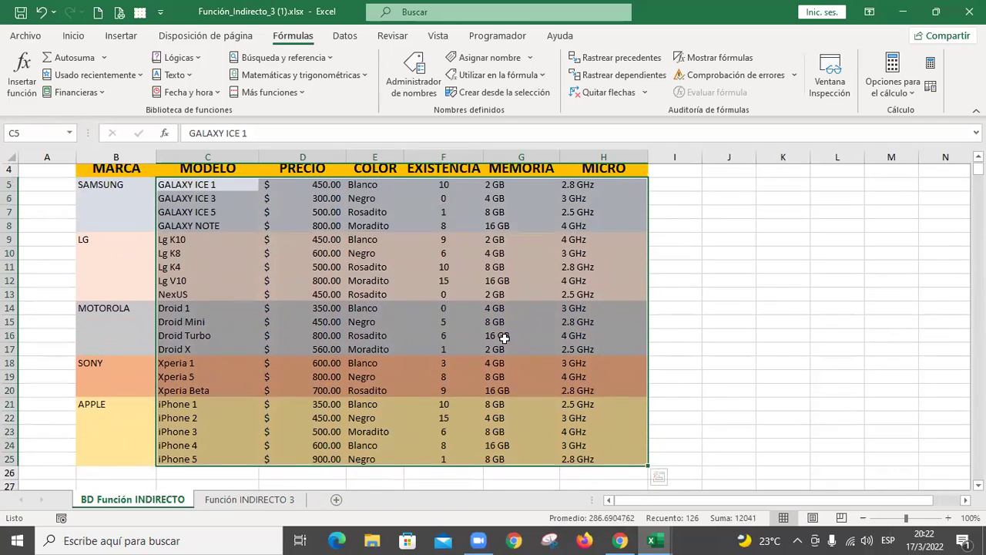
left_click(503, 95)
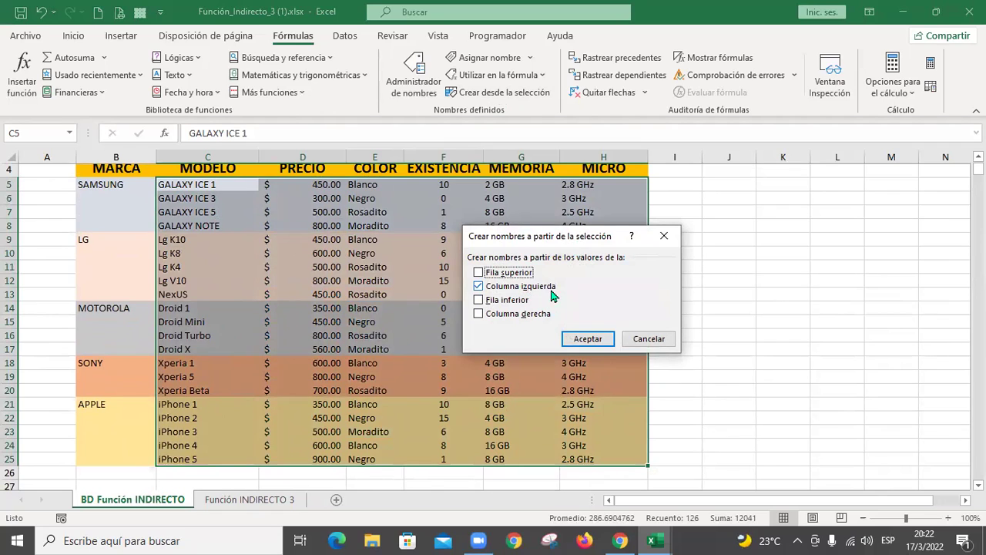
left_click(587, 339)
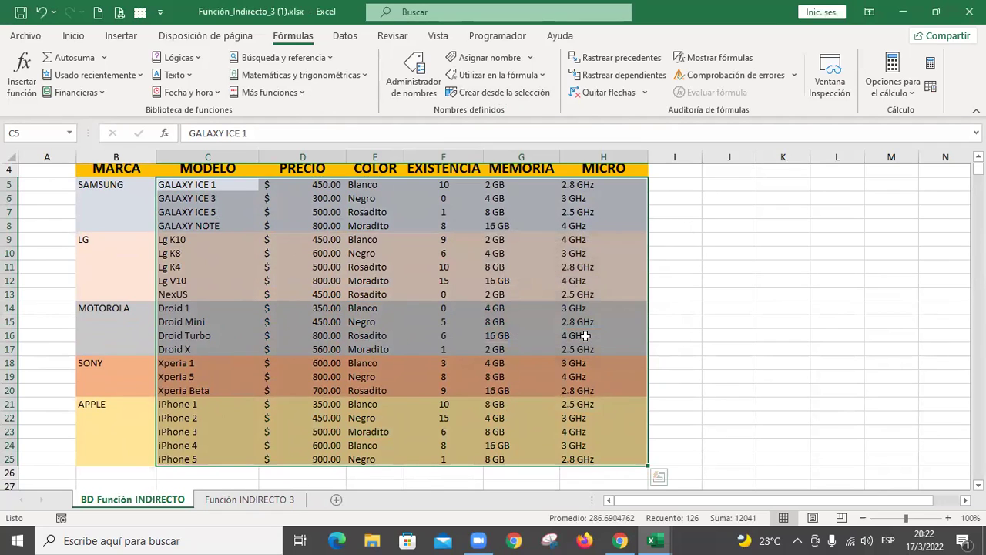
- Check which ranges the names Droid_1, Droid_Mini and Droid_Turbo refer to in the Administrador de nombres
left_click(415, 94)
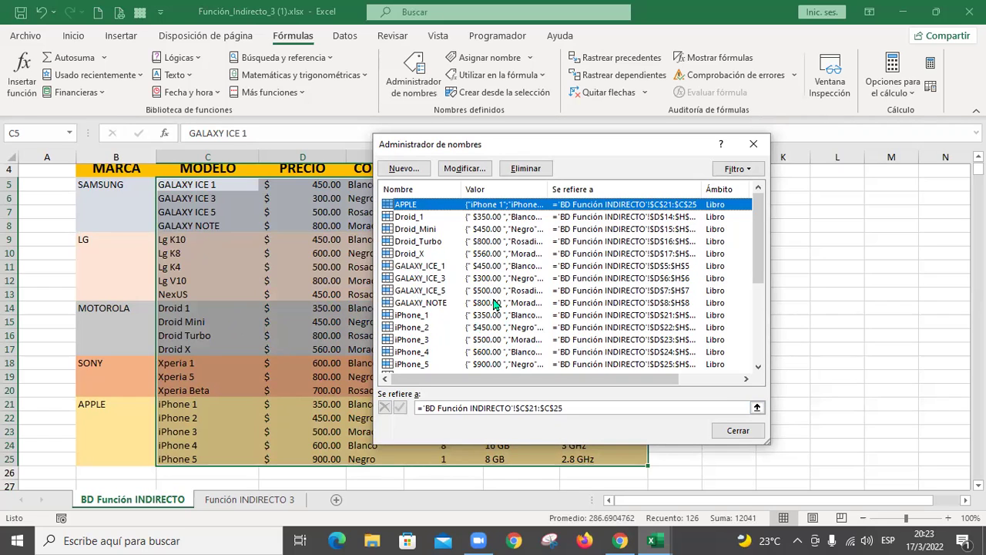
left_click(414, 220)
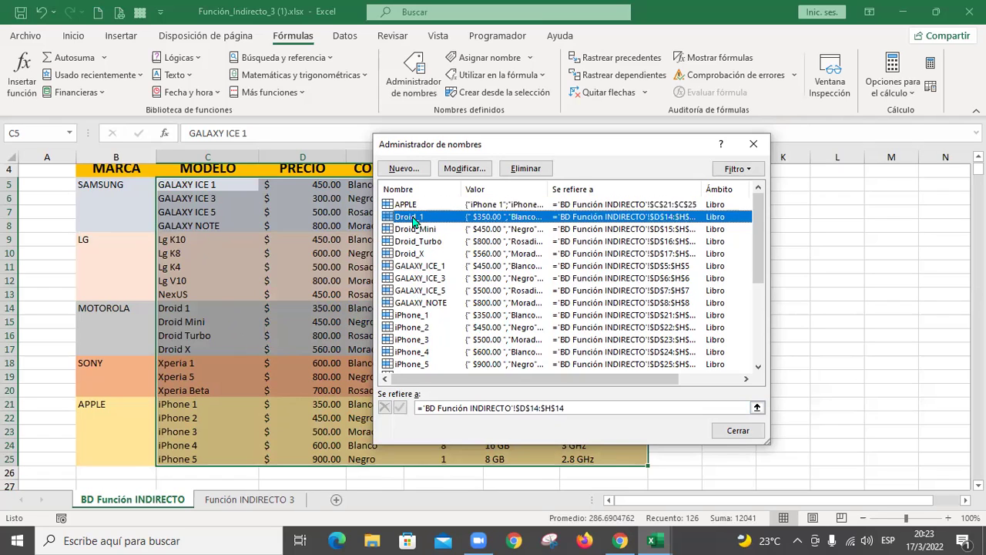
left_click(420, 231)
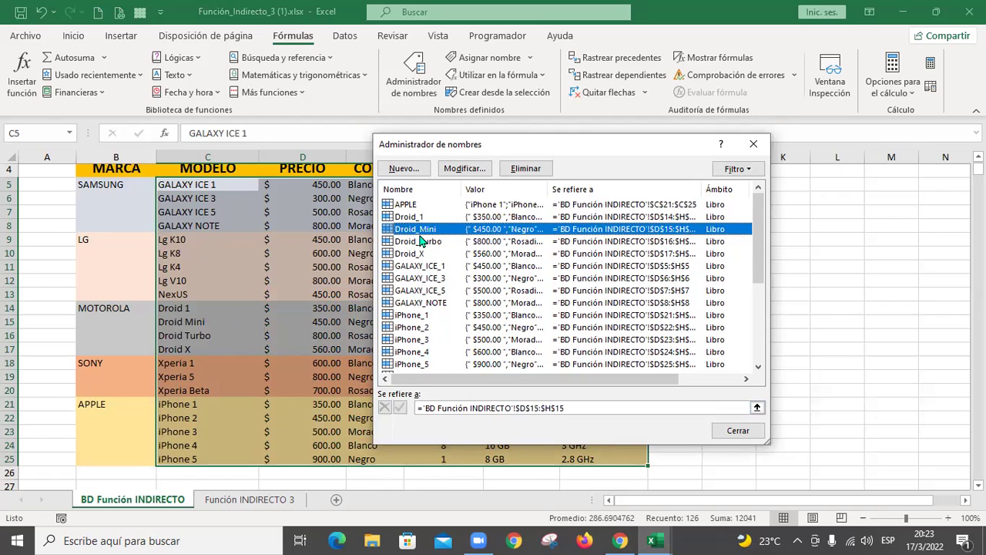
left_click(421, 244)
left_click(747, 434)
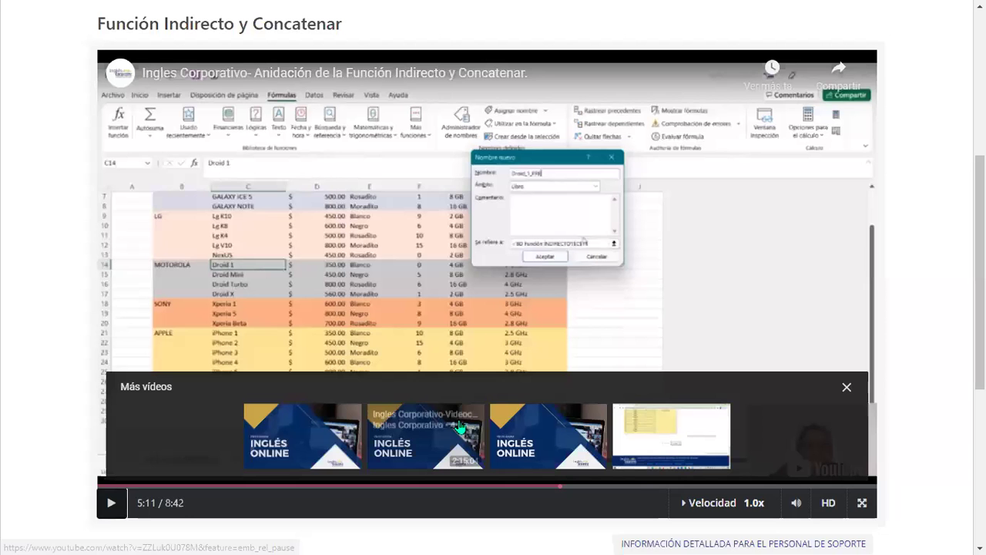
- Switch to the browser and watch the lesson video's section on naming the Droid 1 detail cells
left_click(111, 502)
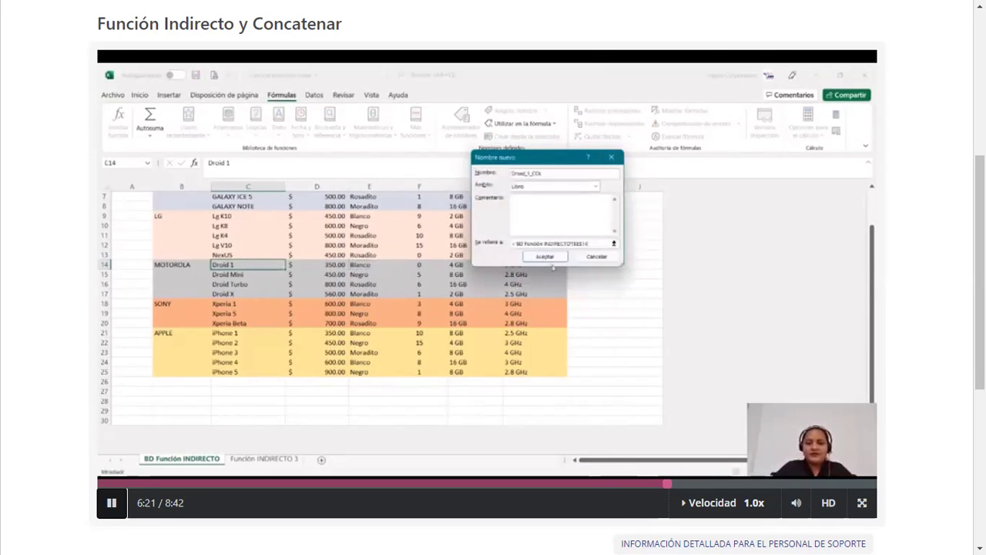
left_click(112, 505)
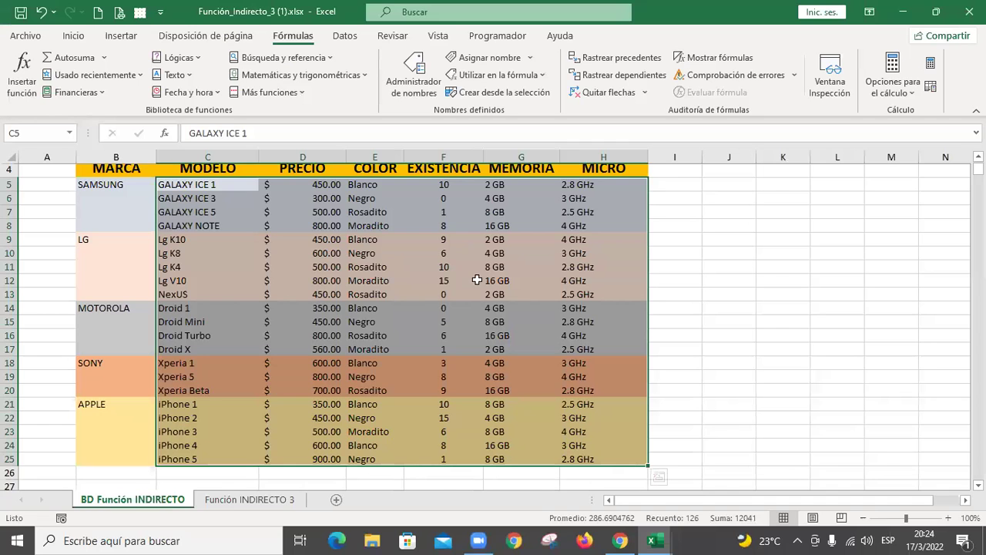
- In Excel, inspect the GALAXY ICE 1 row and review the whole list of defined names in the Administrador de nombres
left_click(300, 188)
left_click(249, 182)
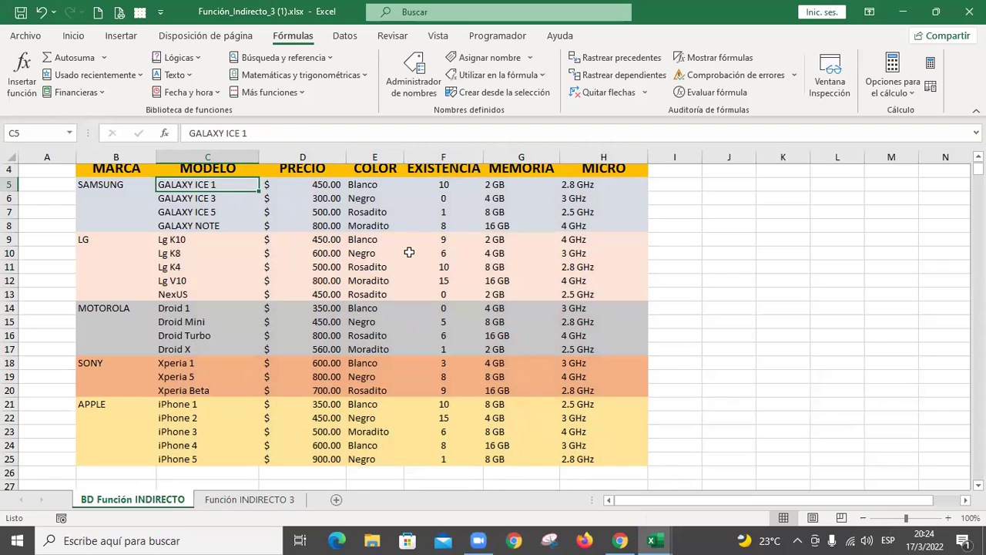
left_click(324, 189)
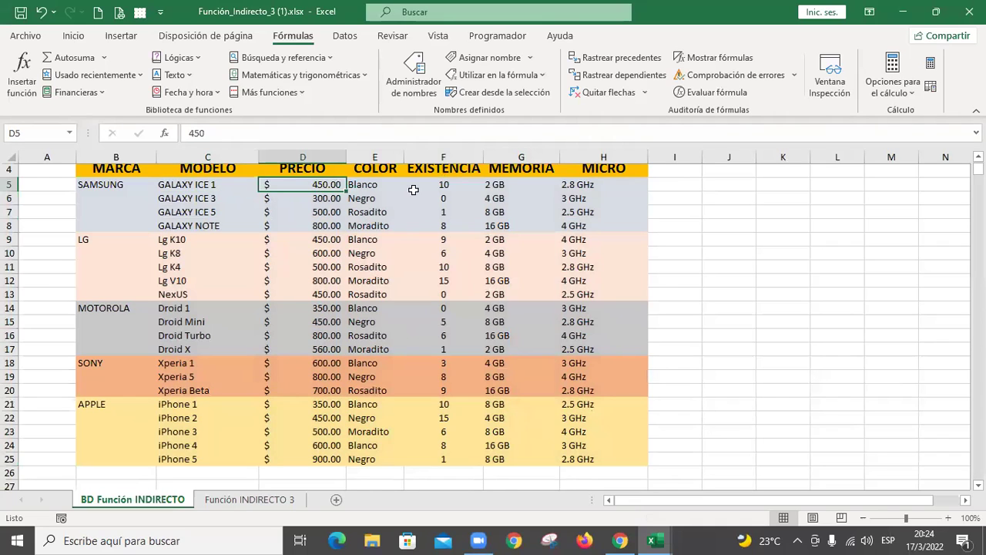
left_click(213, 187)
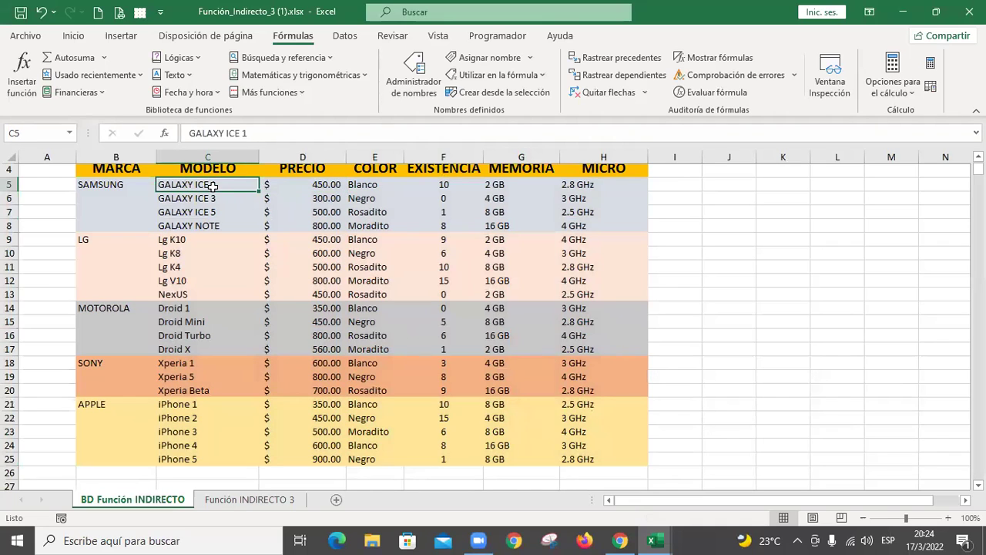
left_click(416, 91)
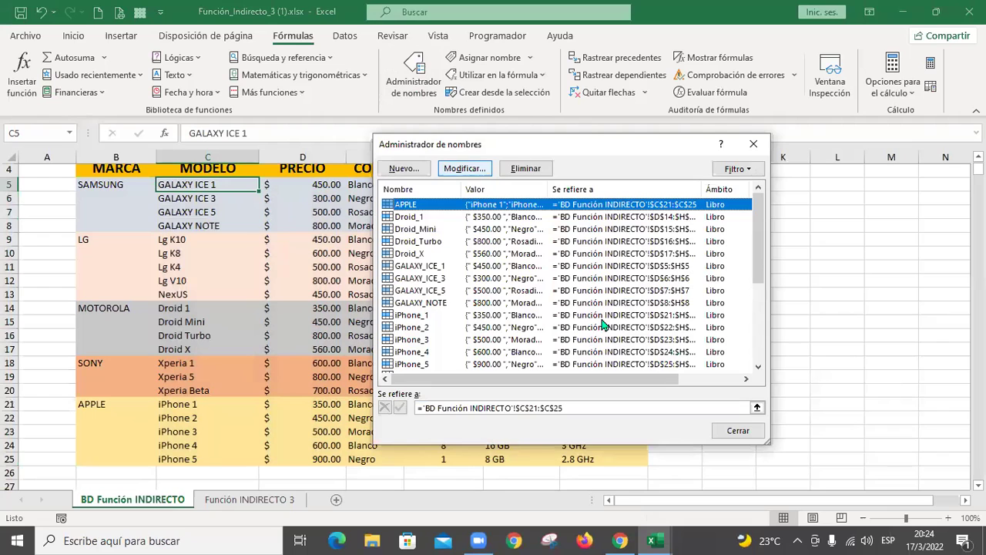
left_click_drag(760, 248, 763, 347)
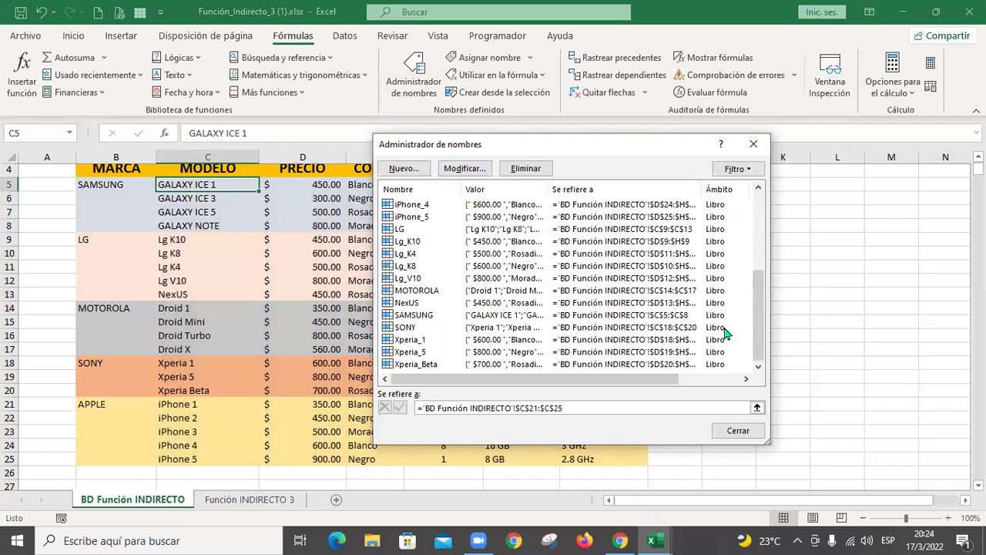
left_click(737, 430)
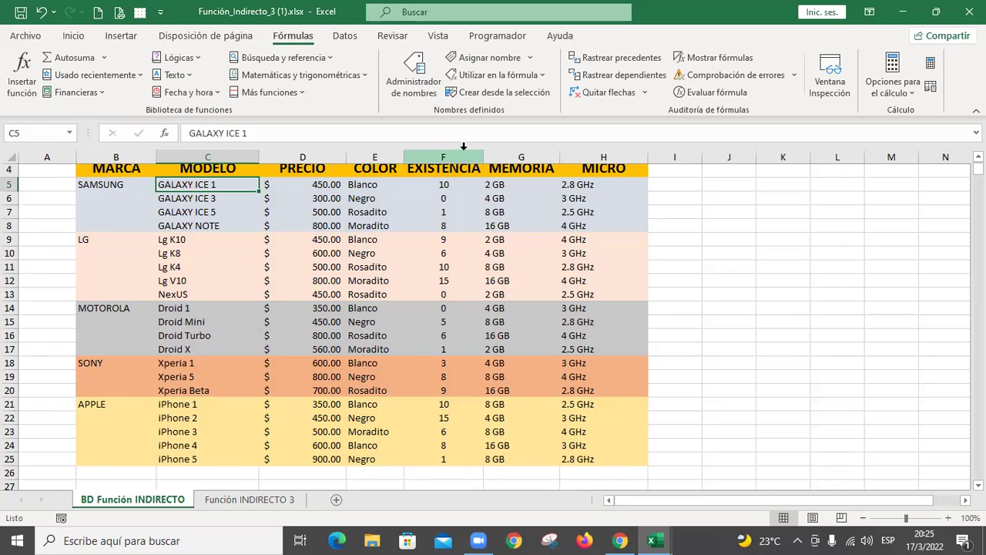
left_click(494, 58)
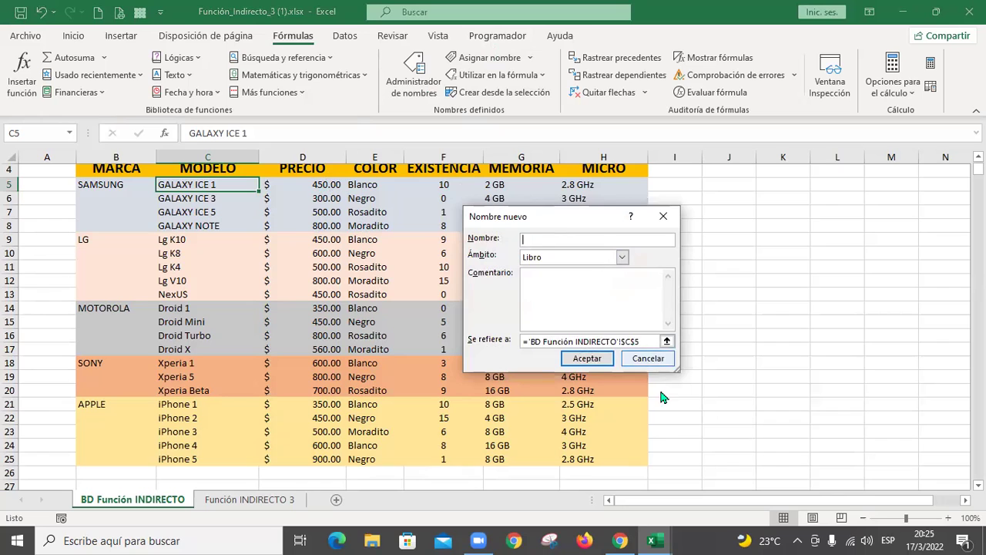
left_click(647, 359)
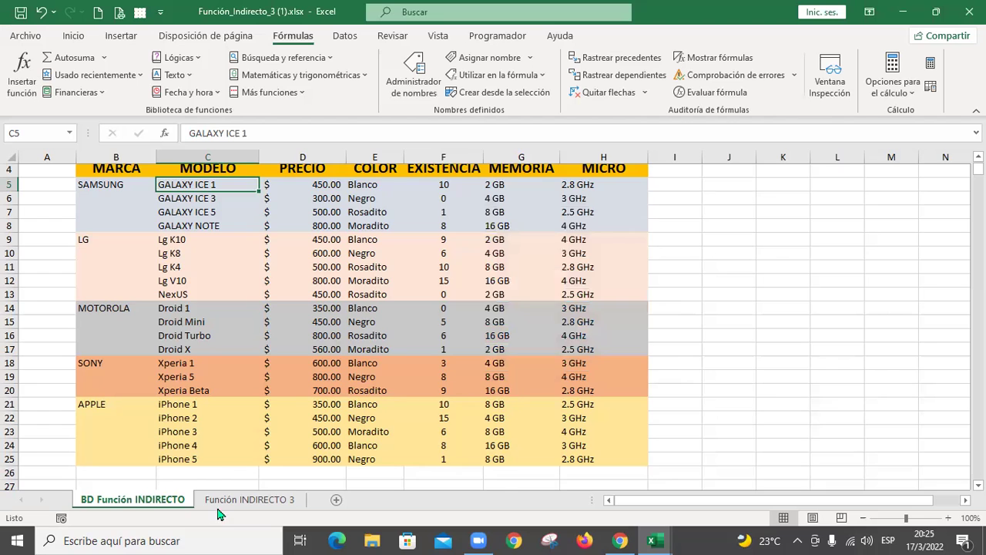
- Compare the Función INDIRECTO 3 sheet with the BD Función INDIRECTO table and select the empty PRECIO cell F9
left_click(231, 502)
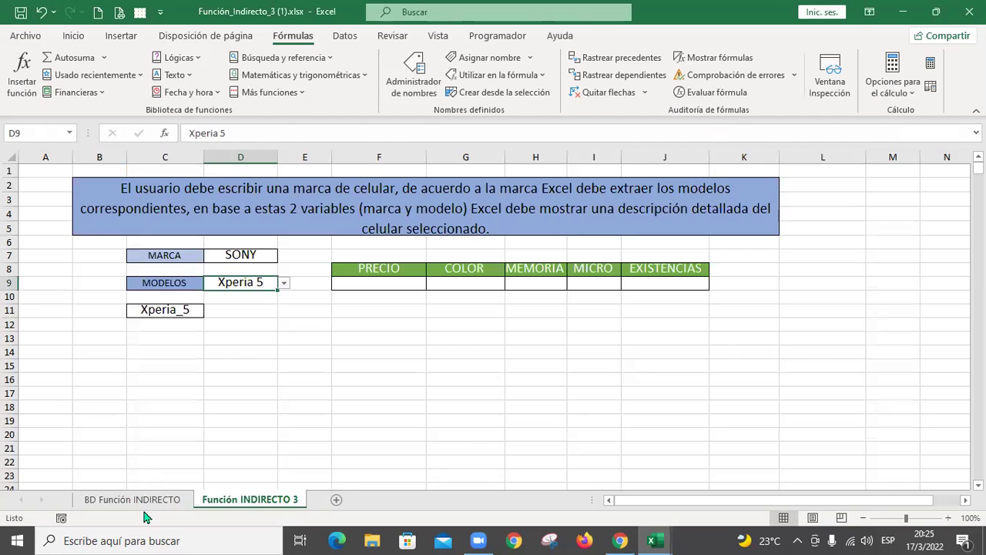
left_click(146, 499)
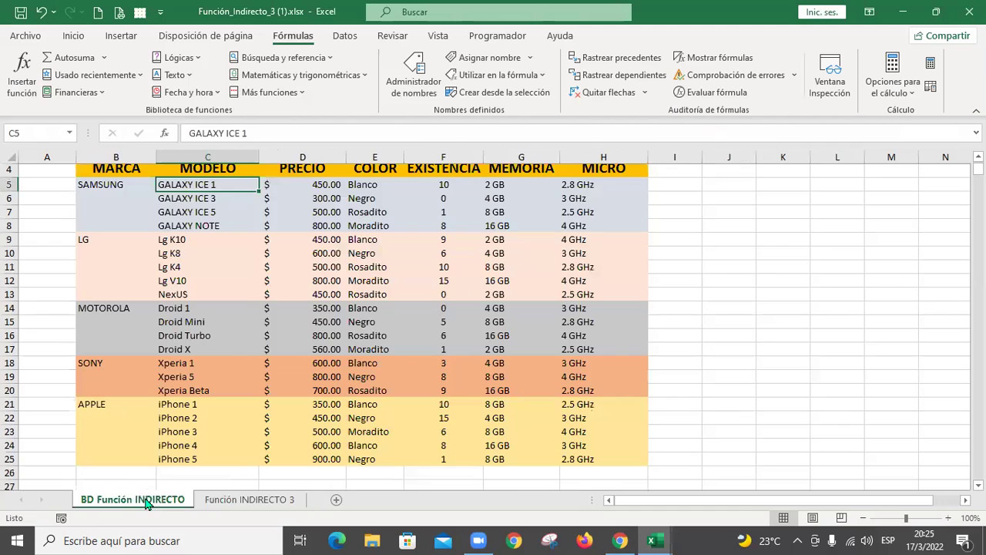
left_click(315, 185)
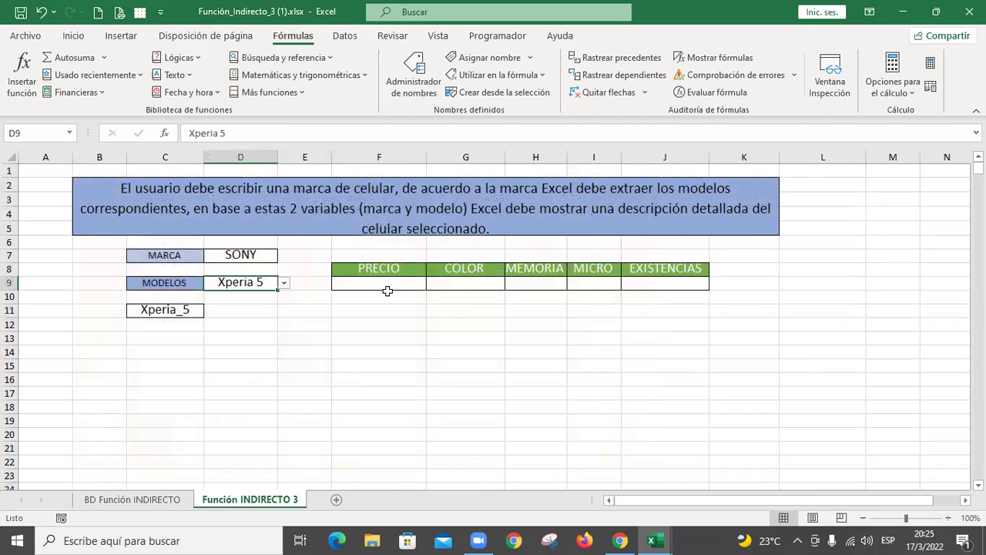
left_click(386, 286)
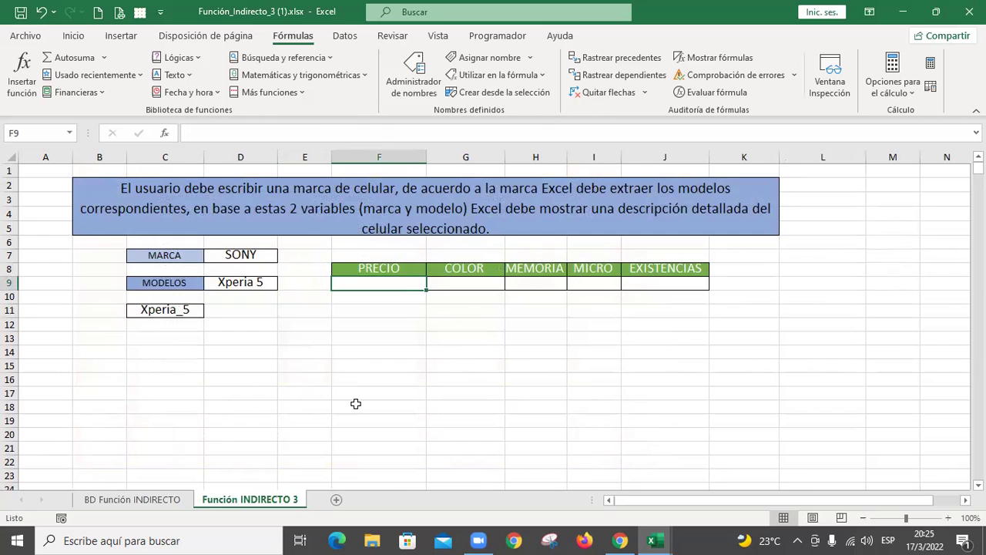
left_click(147, 506)
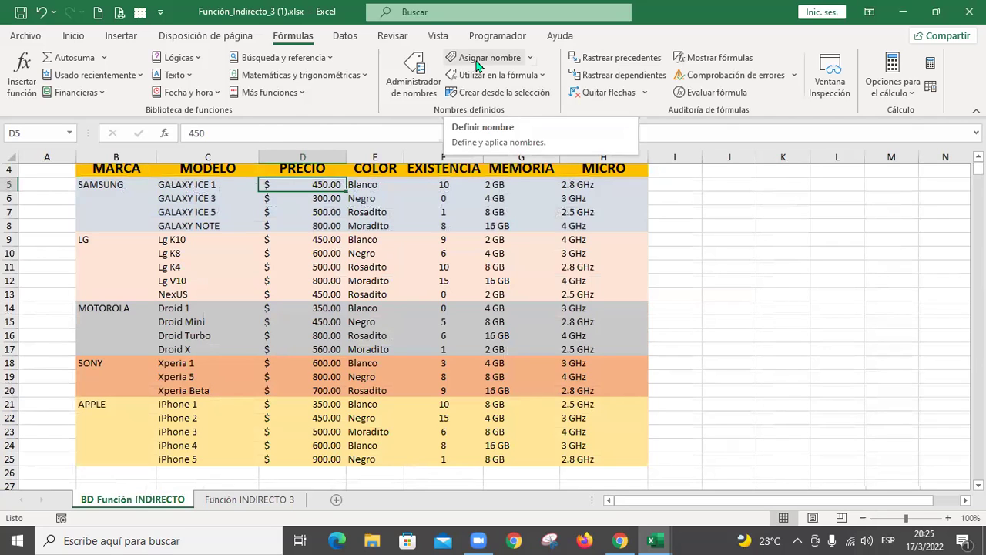
left_click(228, 191)
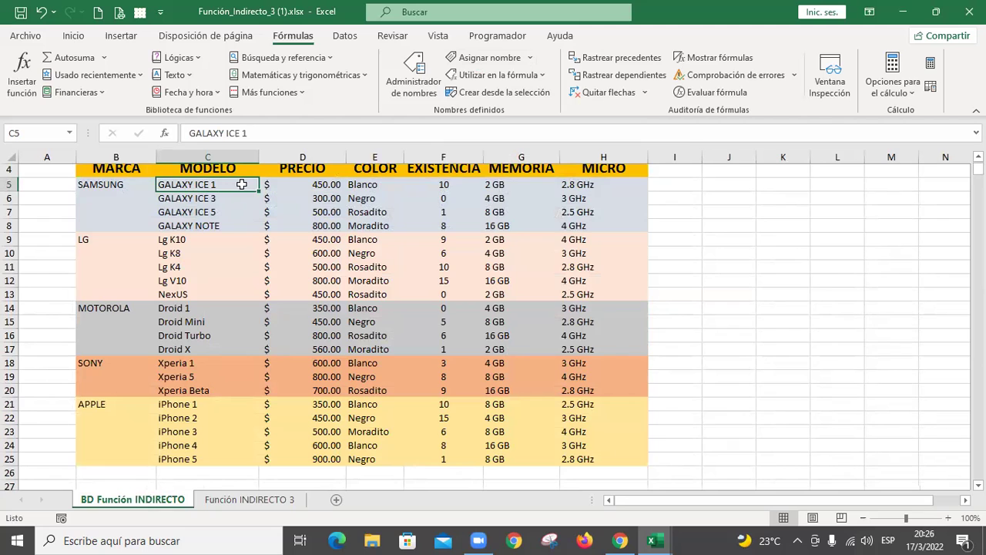
left_click(493, 62)
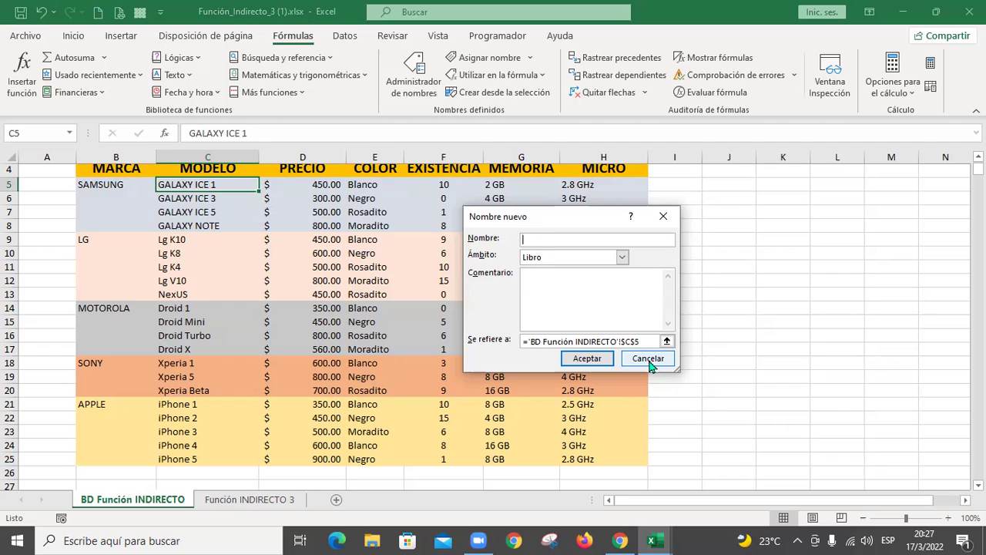
left_click(648, 359)
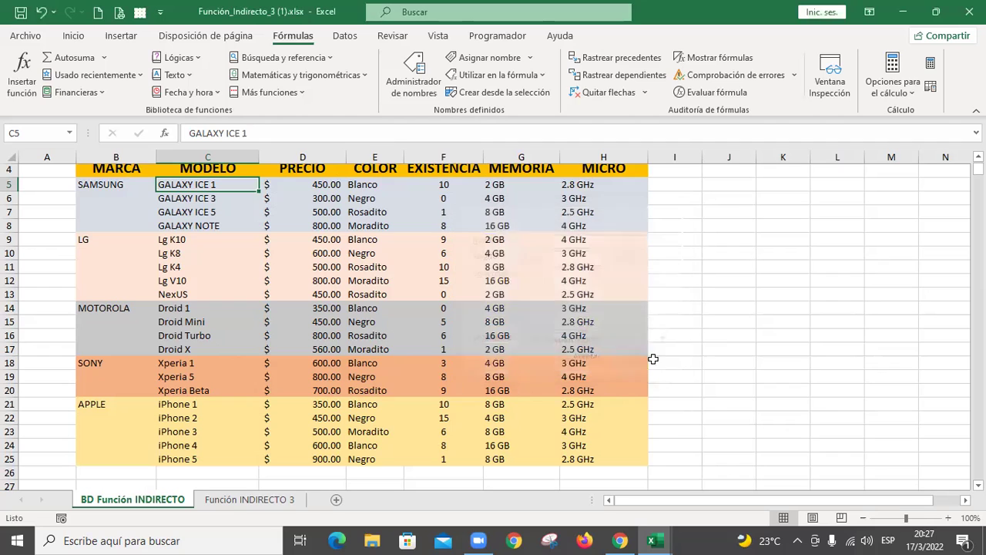
- Check which range the name GALAXY_ICE_1 refers to in the Administrador de nombres
left_click(414, 77)
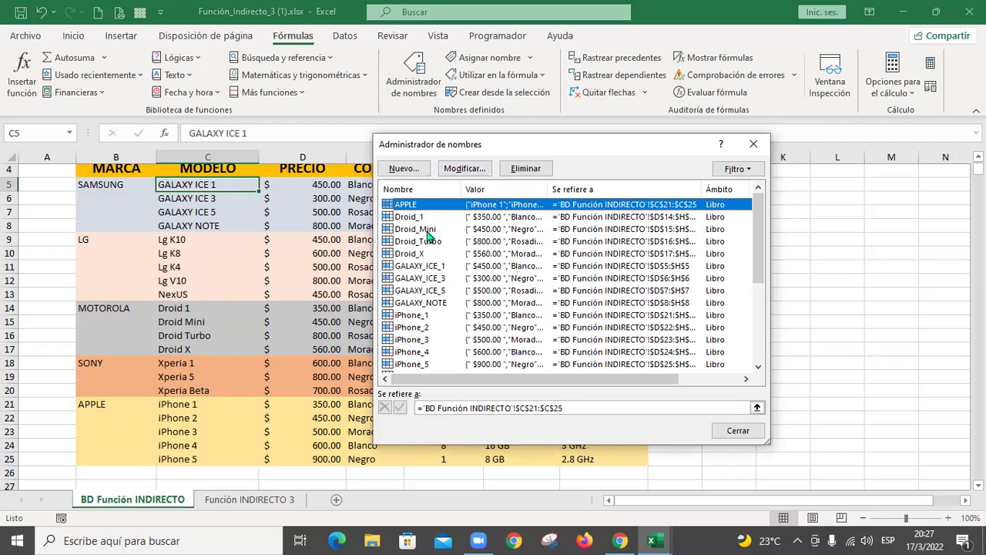
left_click(443, 267)
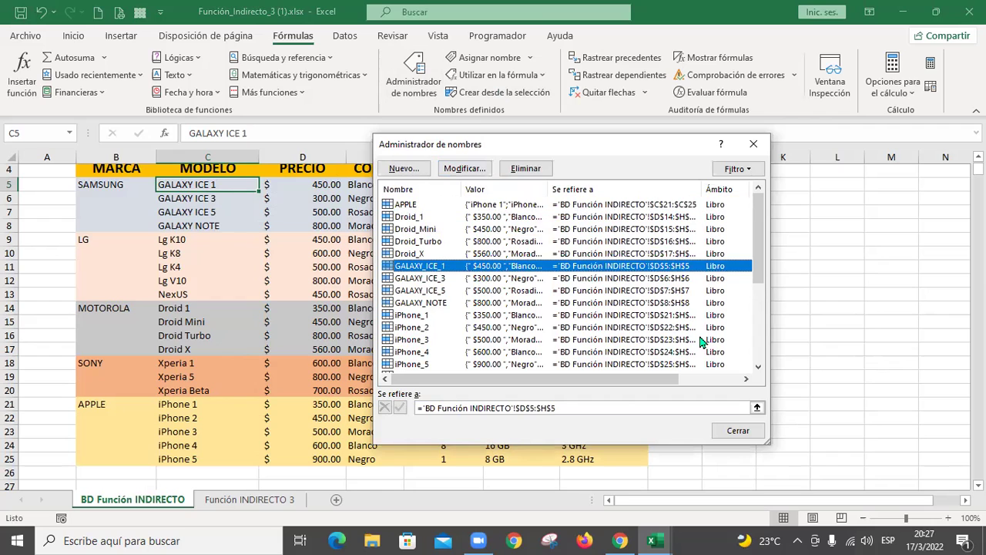
left_click(737, 431)
left_click(327, 186)
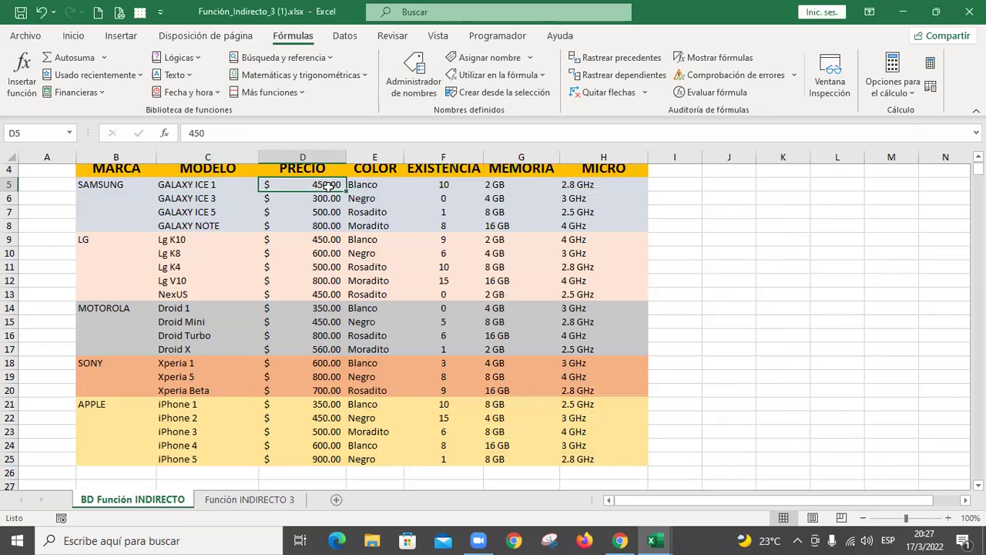
left_click(215, 184)
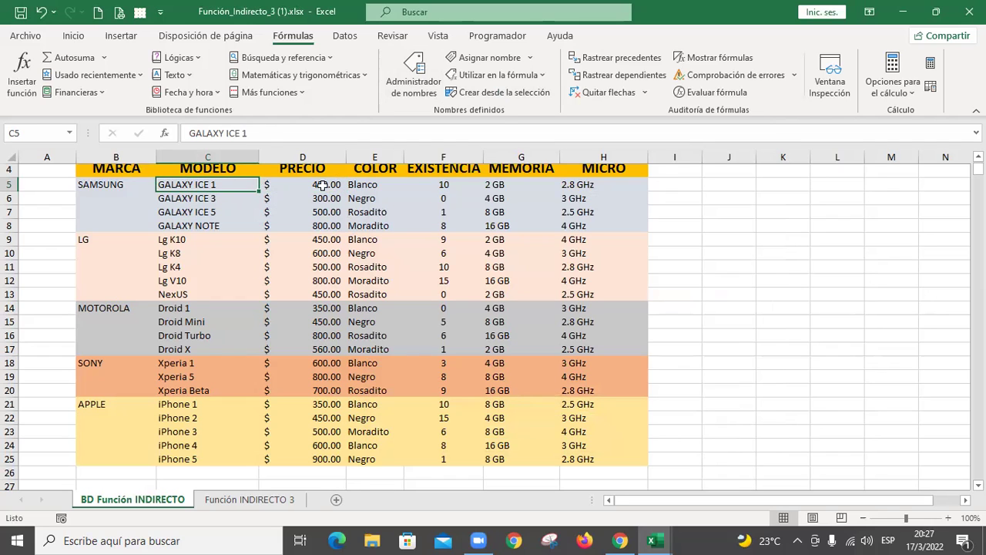
- Review the defined names, then inspect the model data in C5:H25 and the GALAXY ICE 1 detail cells D5:H5
left_click(396, 95)
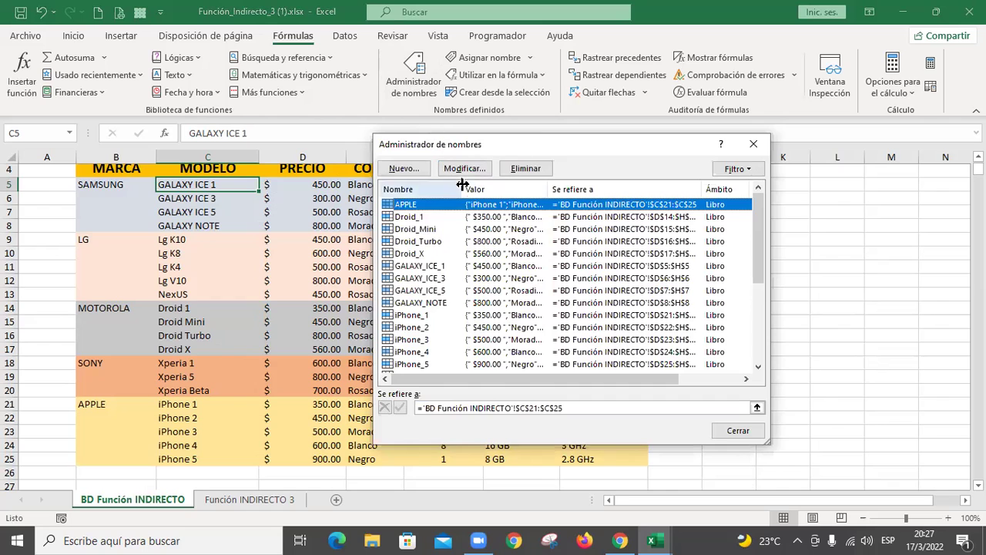
left_click(751, 435)
left_click(329, 184)
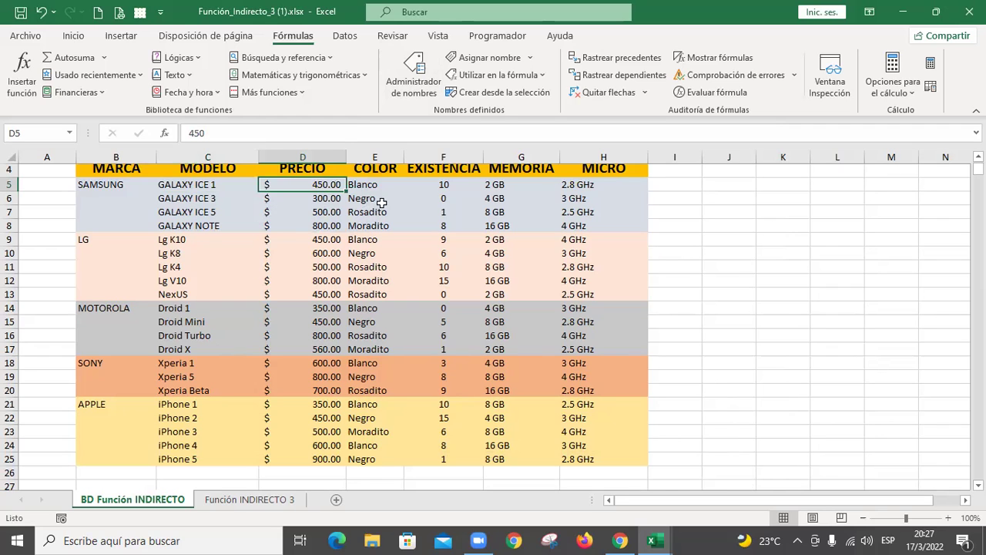
left_click_drag(214, 183, 563, 457)
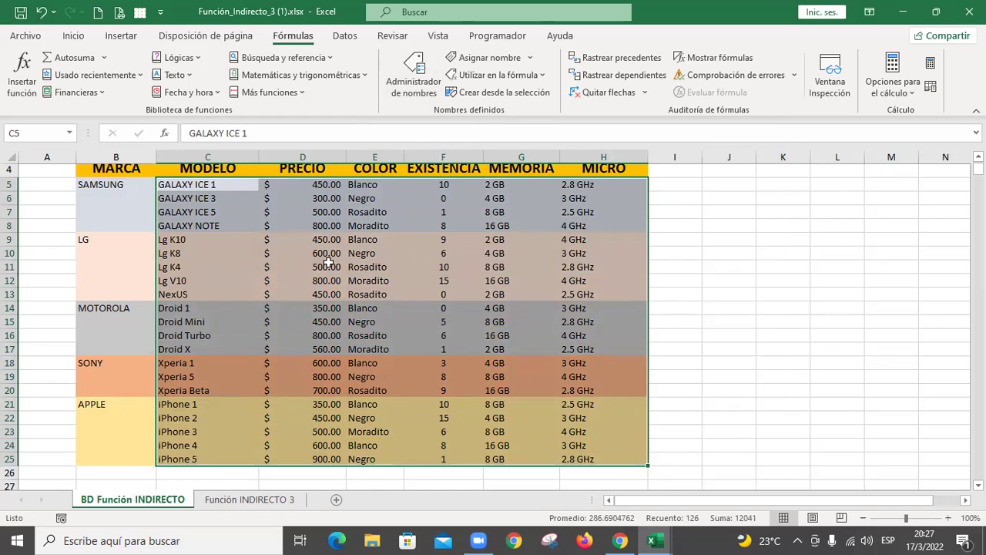
left_click_drag(315, 186, 574, 185)
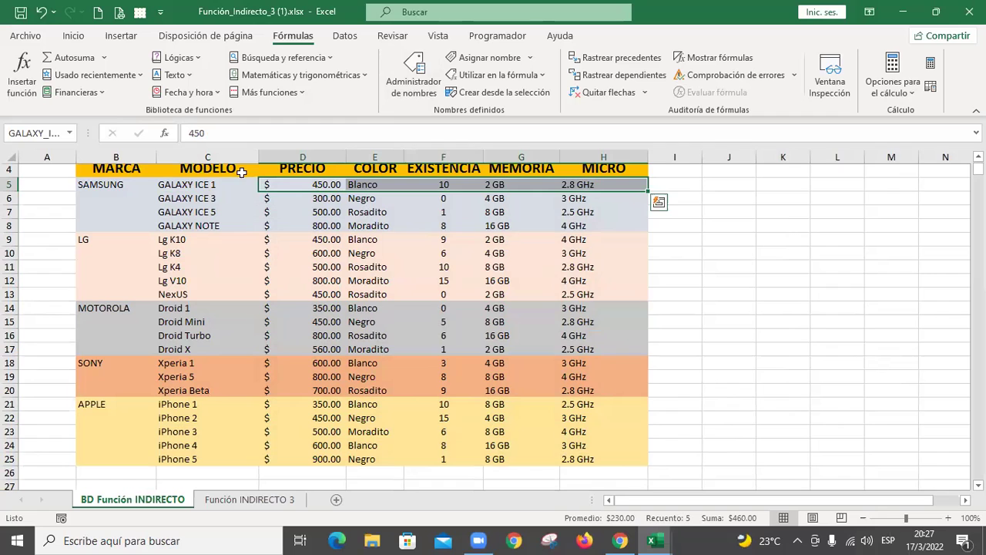
- Check the range of Droid_1 and widen the Valor column in the Administrador de nombres to read each name's full values
left_click(412, 84)
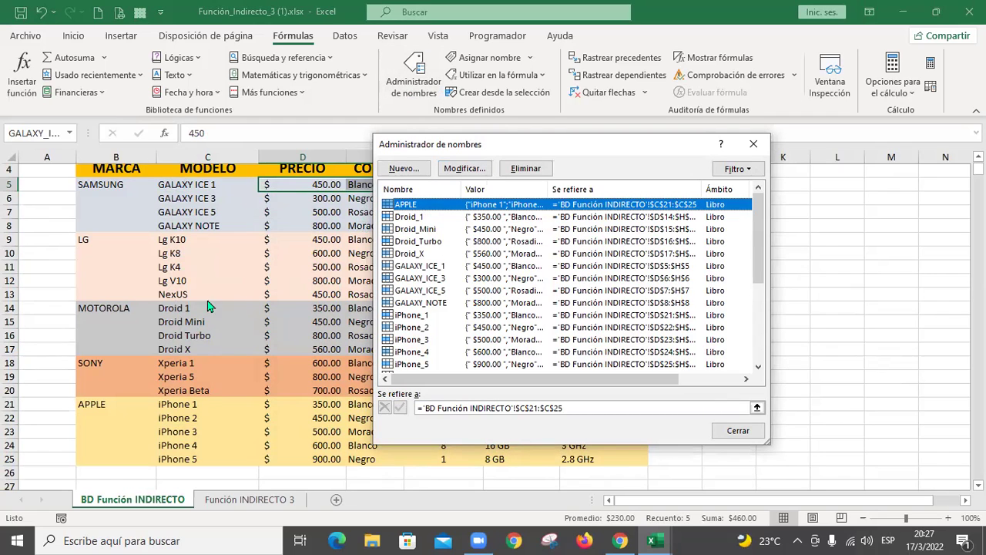
left_click(421, 216)
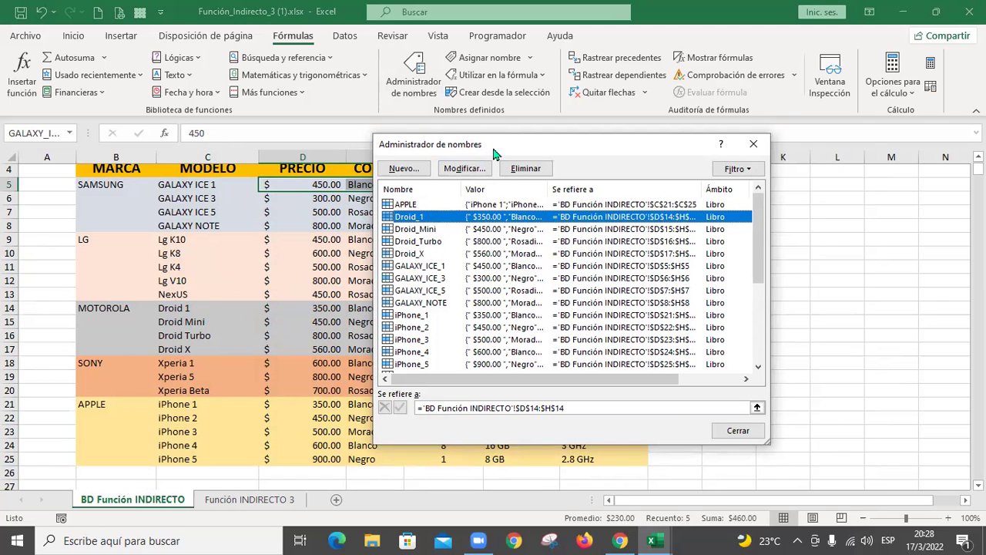
left_click_drag(479, 149, 569, 143)
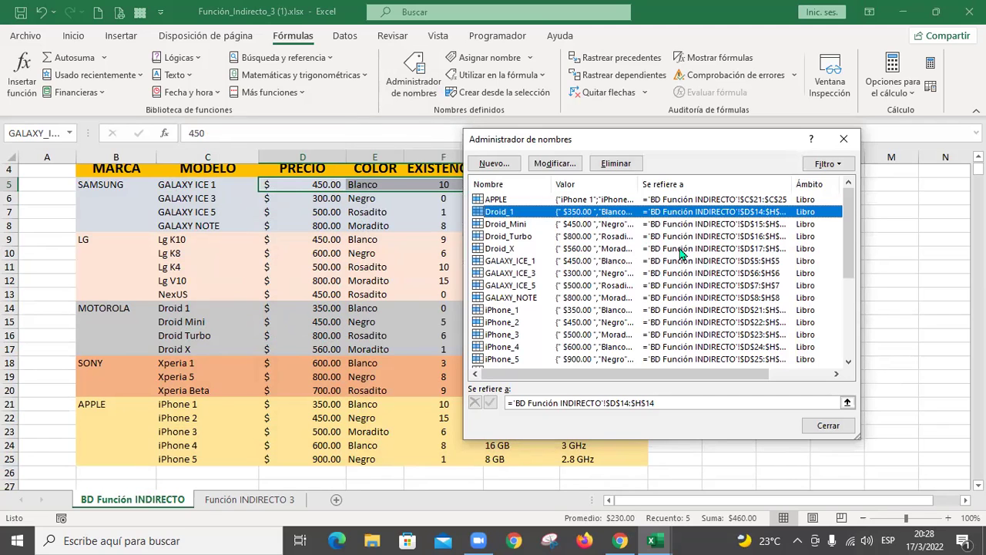
double_click(638, 190)
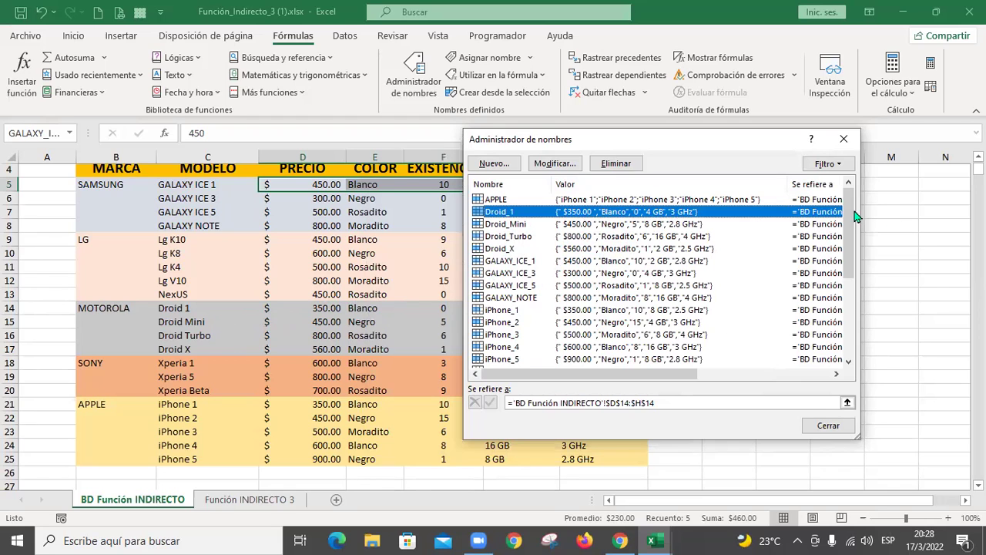
mouse_move(851, 262)
left_mouse_down()
mouse_move(848, 346)
mouse_move(852, 245)
left_mouse_up()
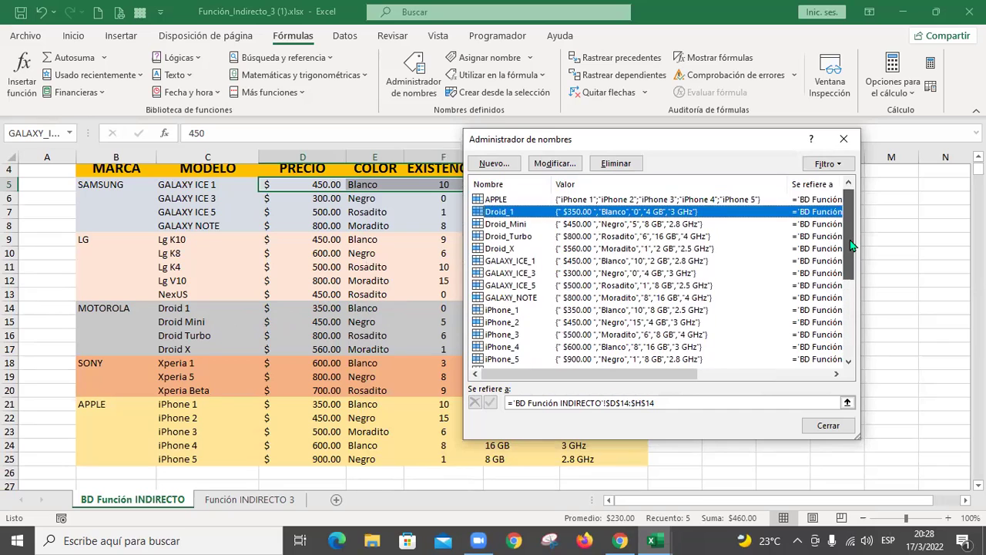
left_click(828, 426)
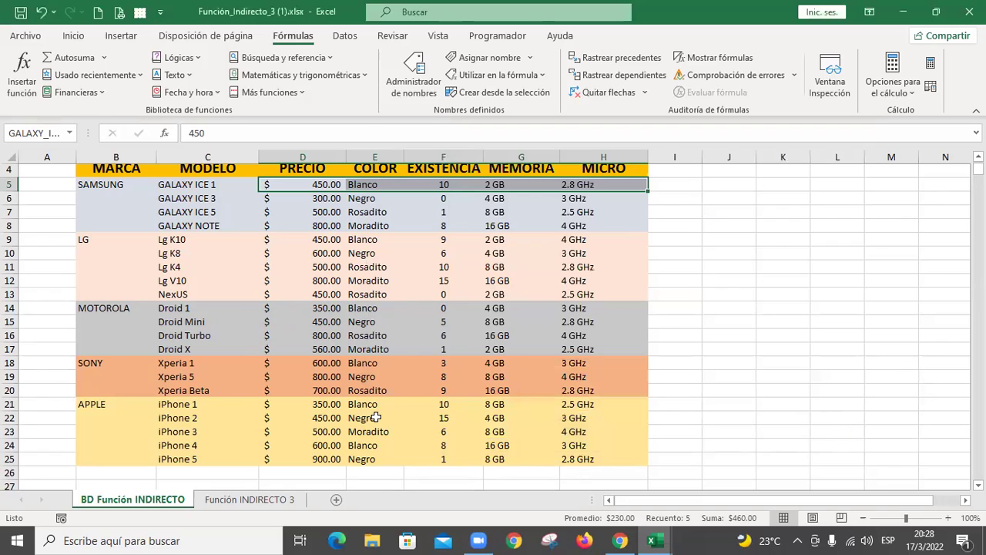
left_click(234, 190)
left_click(306, 185)
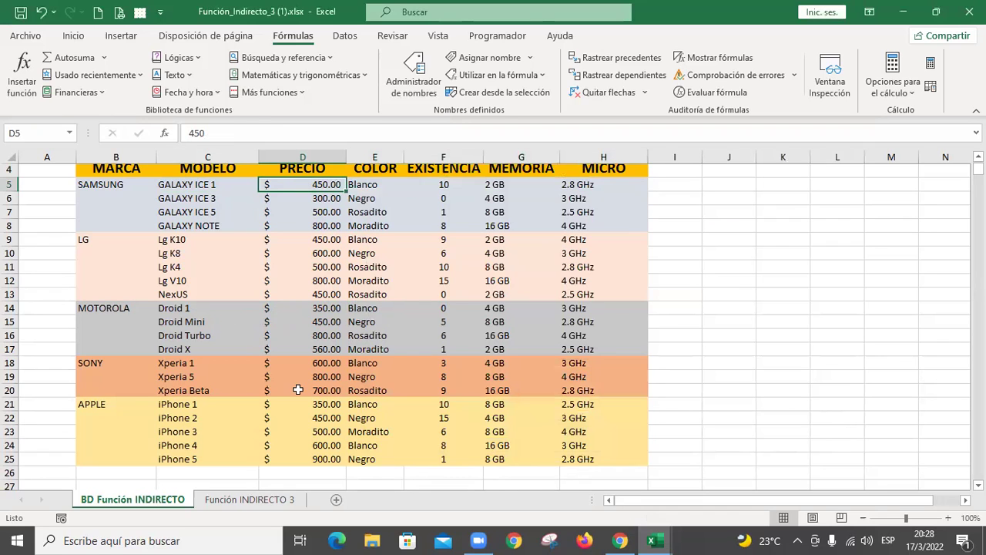
left_click(261, 502)
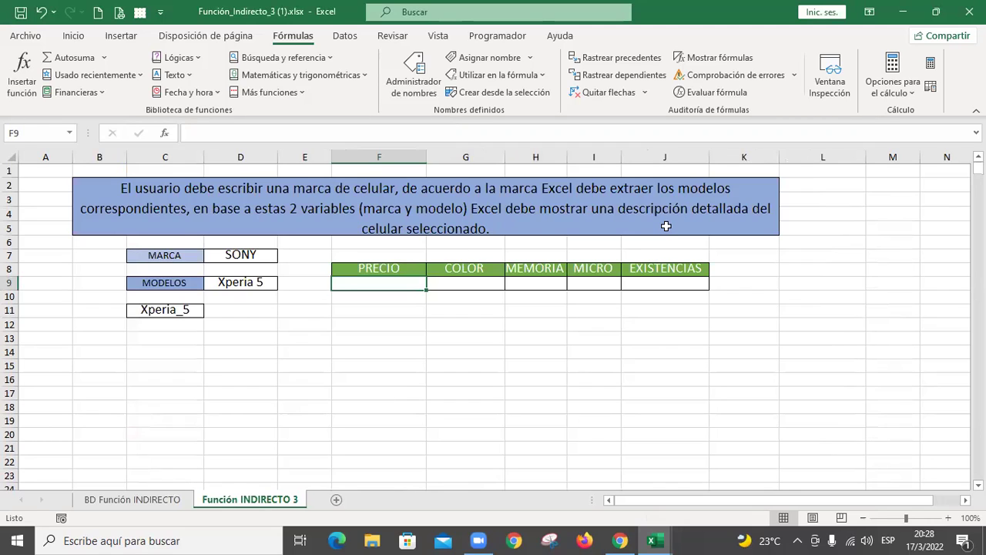
type("+")
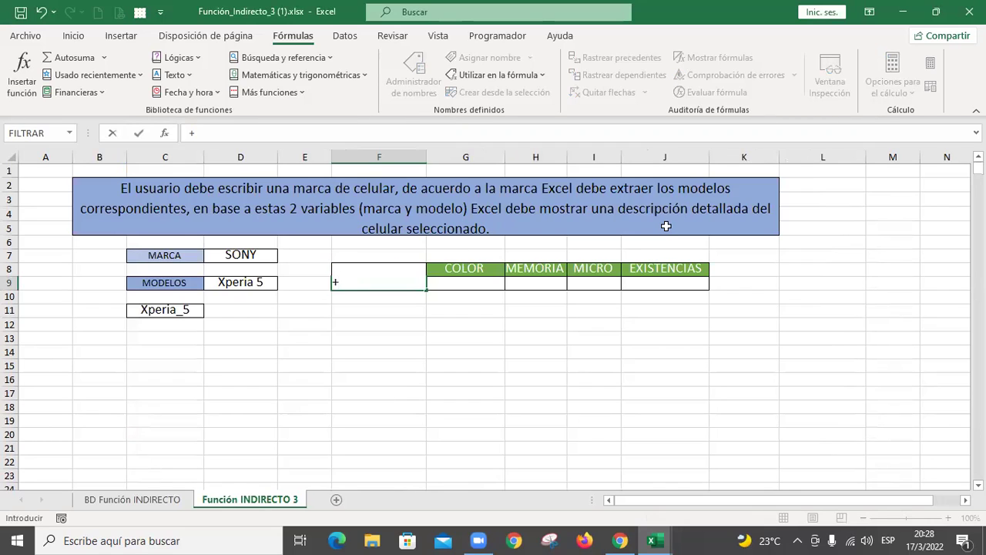
type("IN")
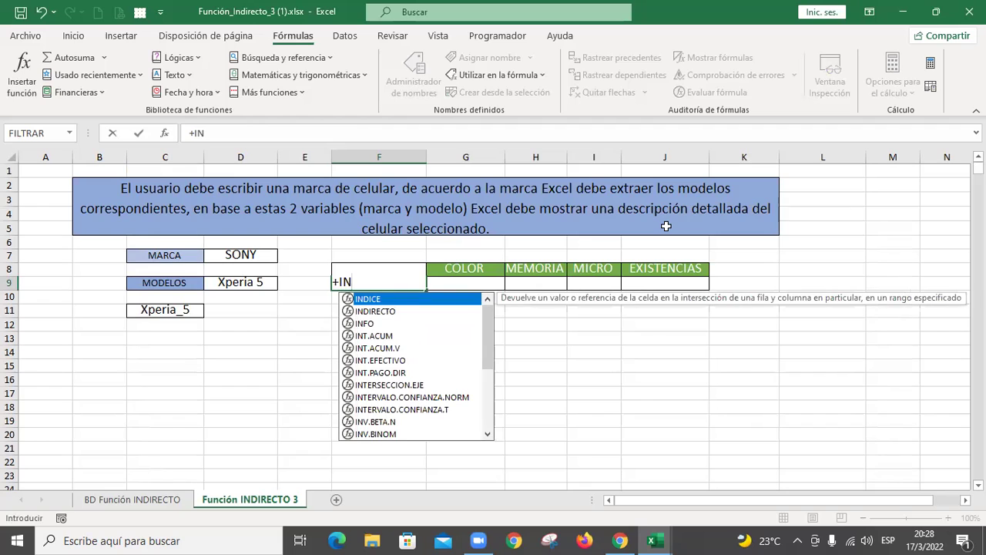
double_click(409, 312)
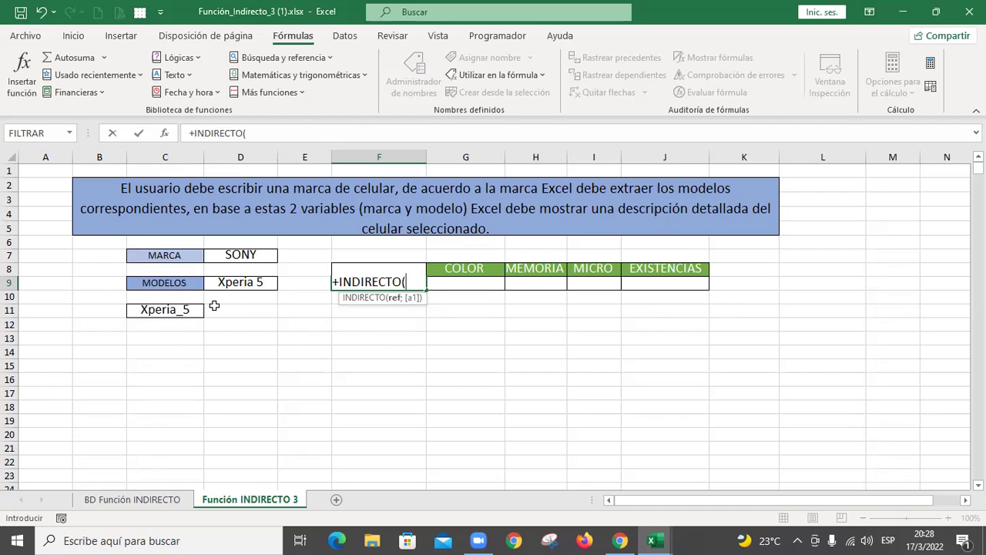
left_click(187, 309)
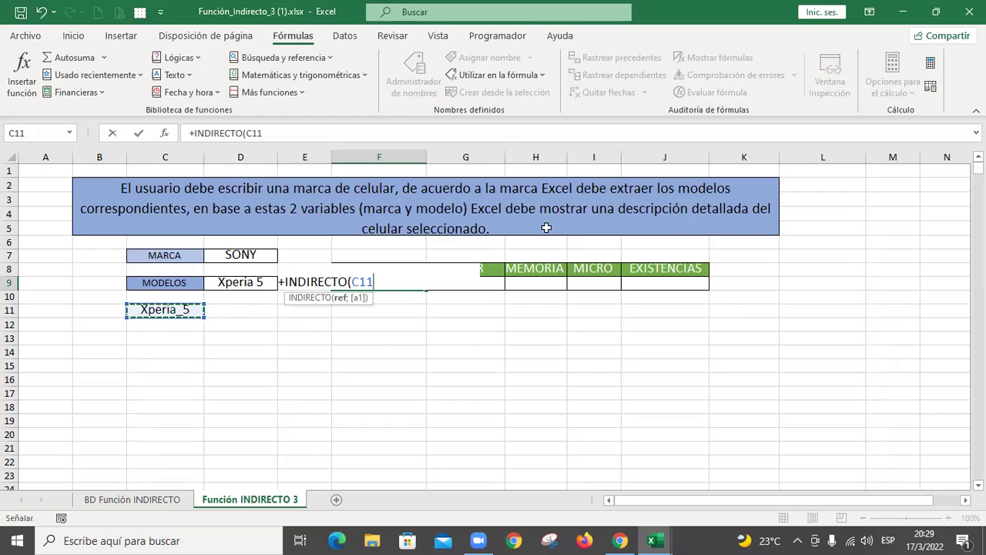
type("&")
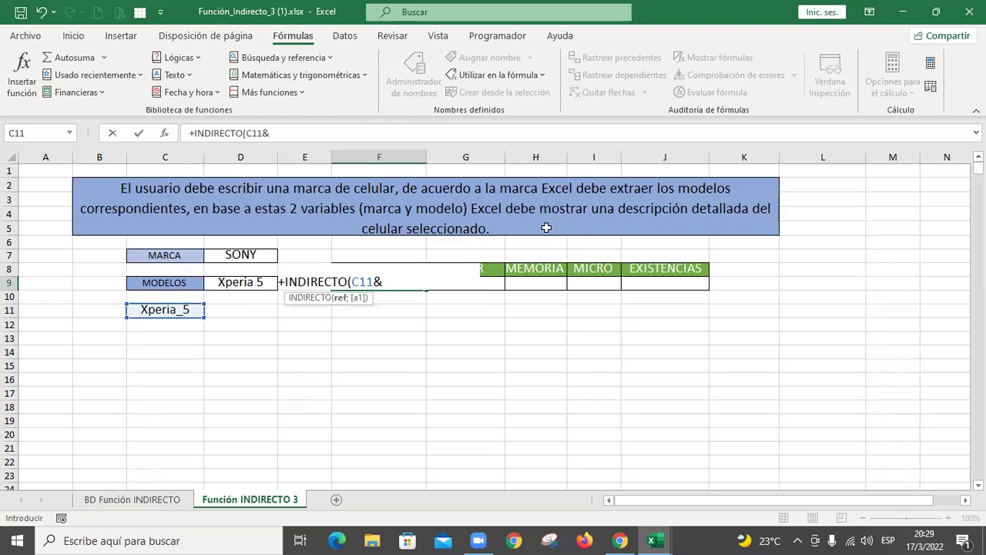
key("Escape")
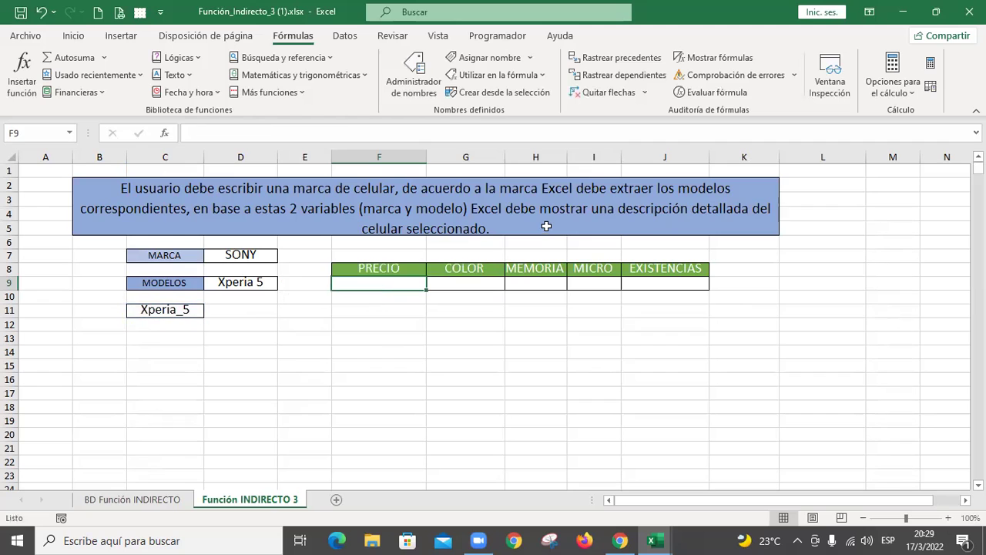
- Copy the model text GALAXY ICE 1 from cell C5 of the BD Función INDIRECTO sheet
left_click(131, 502)
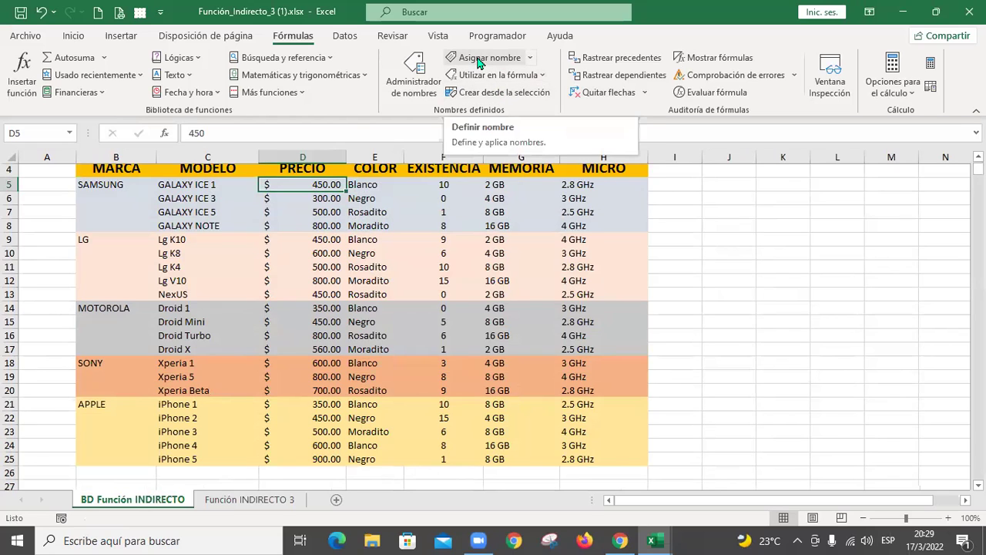
left_click(213, 187)
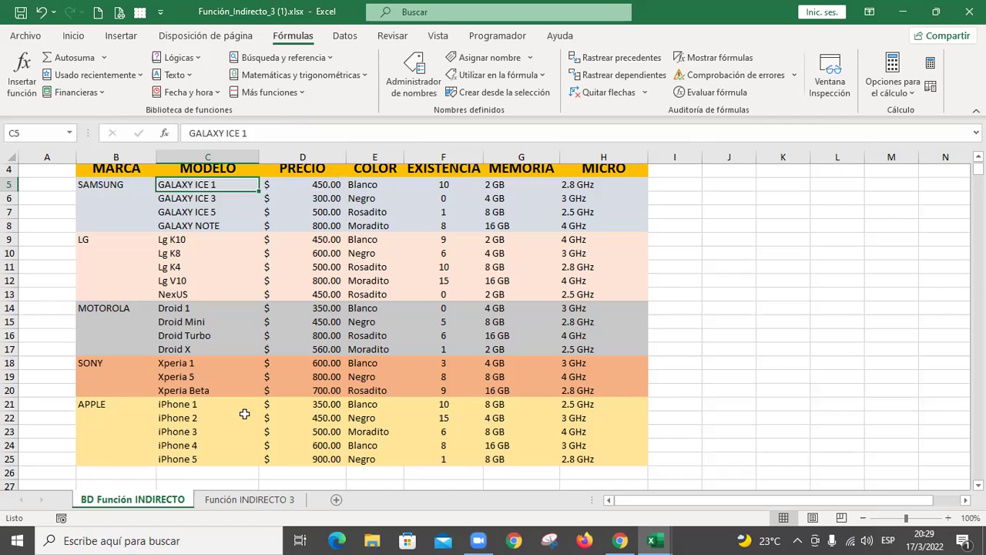
left_click_drag(251, 133, 82, 127)
key("ctrl+c")
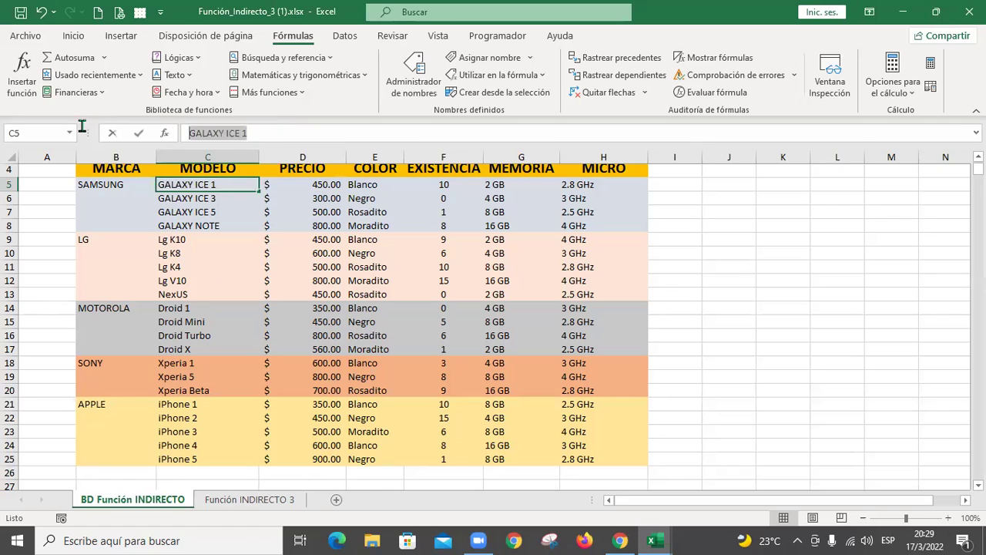
key("Return")
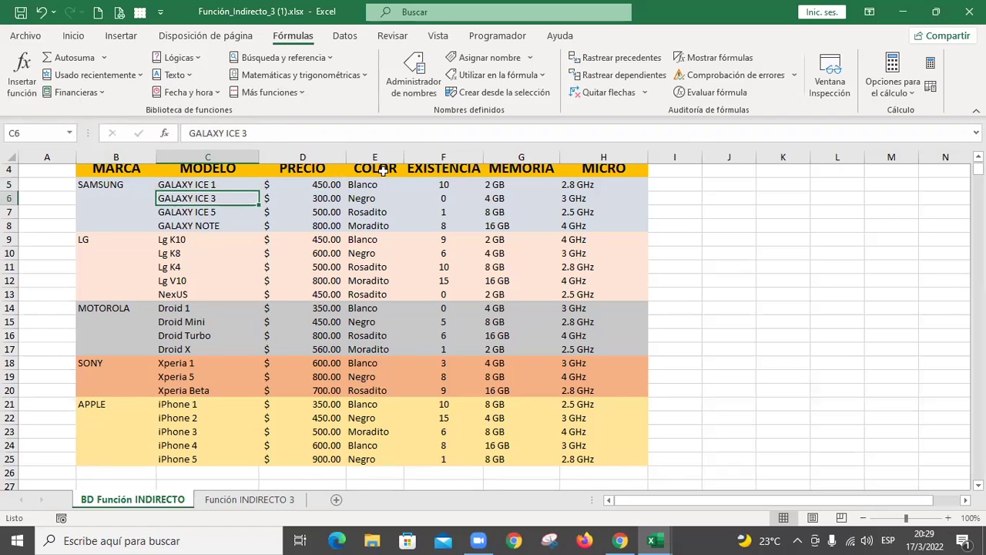
- Define the workbook-level name GALAXY_ICE_1_PRE for the GALAXY ICE 1 price in cell D5, reusing the copied model text
left_click(302, 188)
left_click(486, 57)
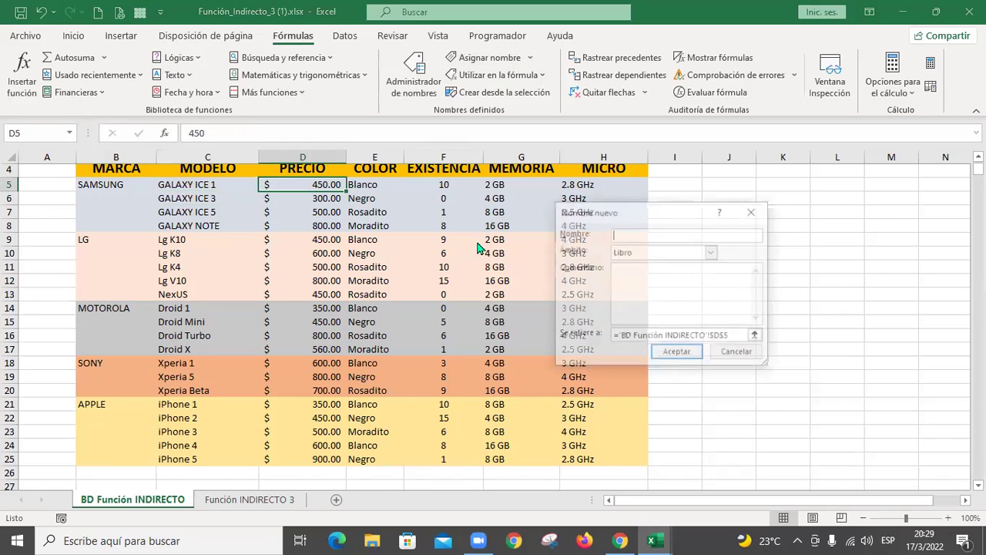
key("ctrl+v")
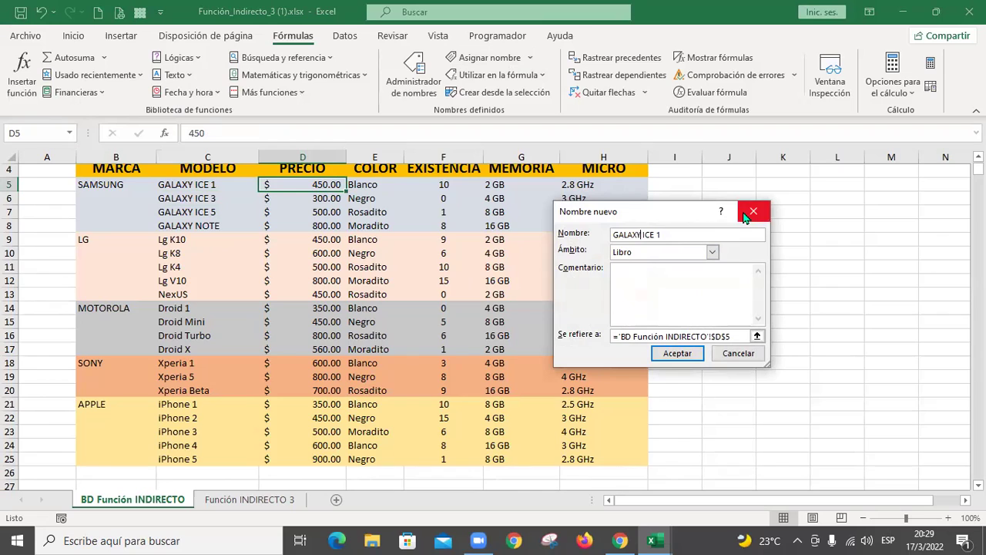
type("_")
key("Right")
key("Right")
key("Delete")
type("_")
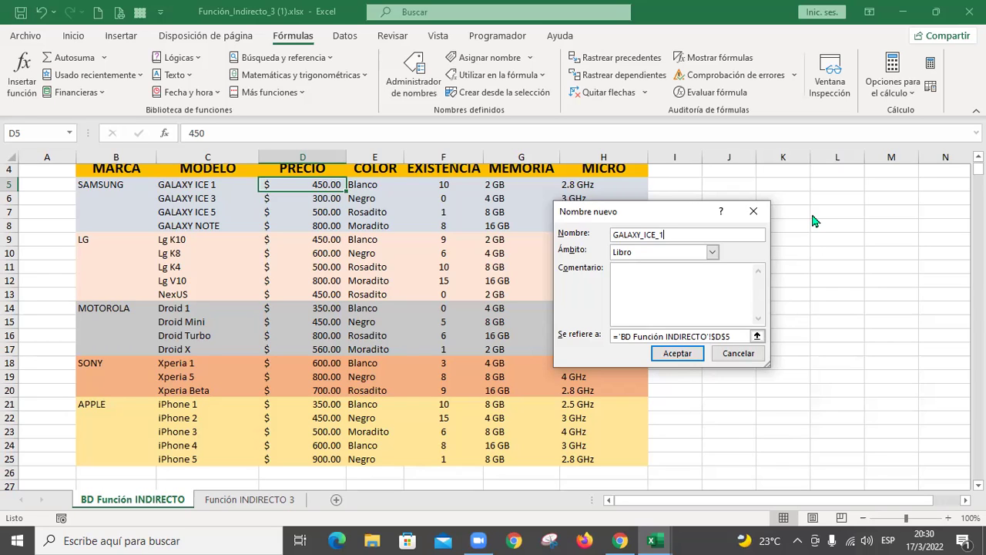
type("_PRE")
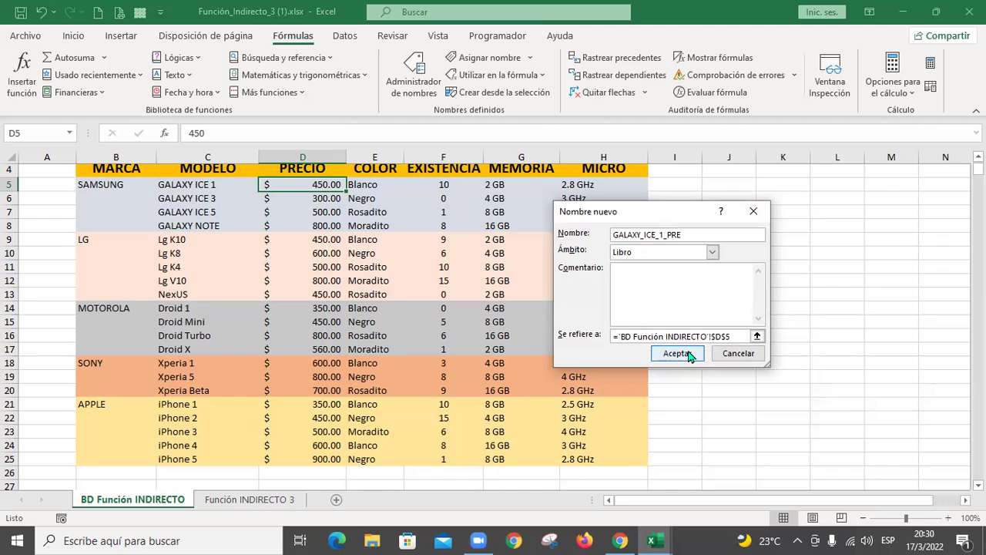
left_click(677, 354)
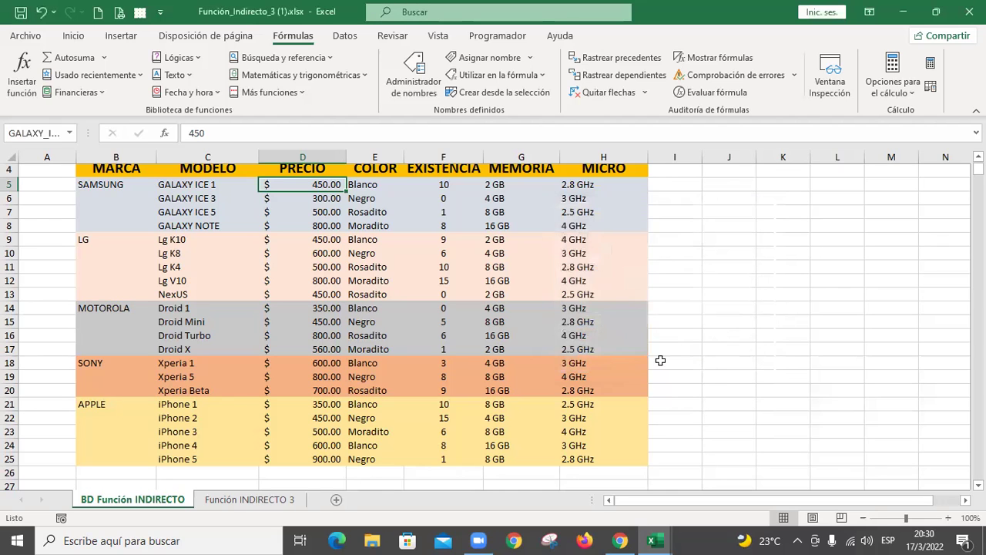
- Set the MARCA in cell D7 of the Función INDIRECTO 3 sheet to SAMSUNG
left_click(248, 504)
left_click(245, 256)
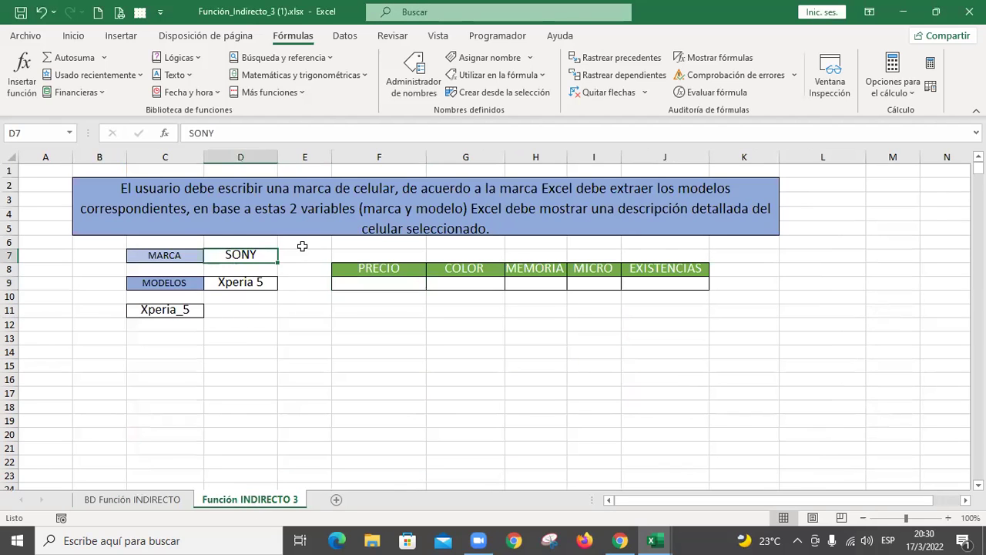
left_click(136, 500)
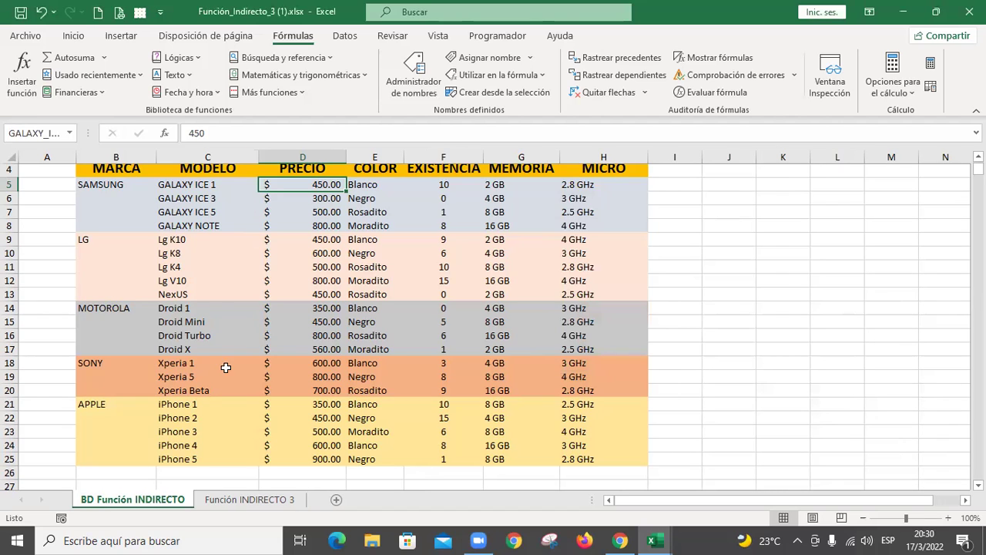
left_click(254, 501)
type("SAM")
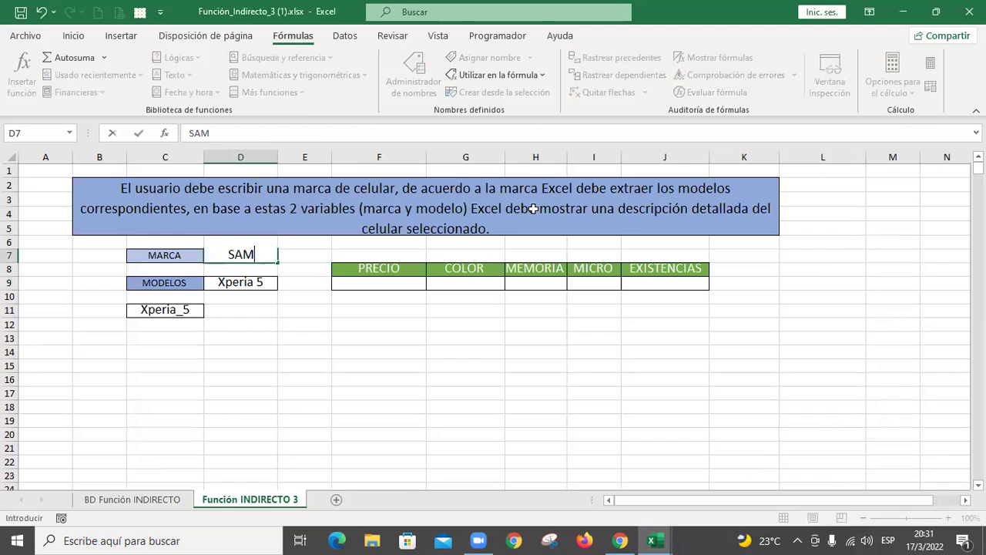
type("SUNG")
key("Return")
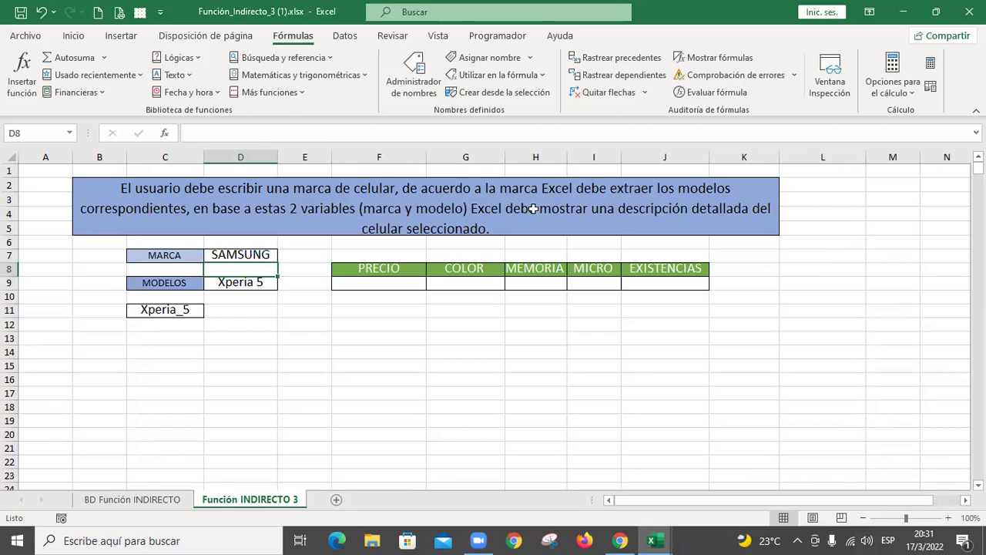
- Choose GALAXY ICE 1 from the model list in cell D9 of the Función INDIRECTO 3 sheet
key("ctrl+Page_Up")
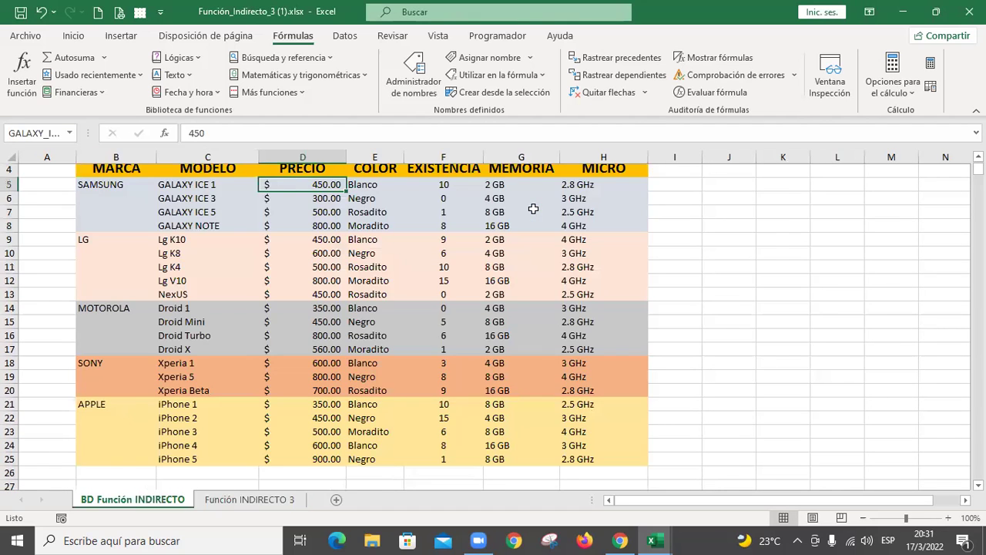
key("ctrl+Page_Down")
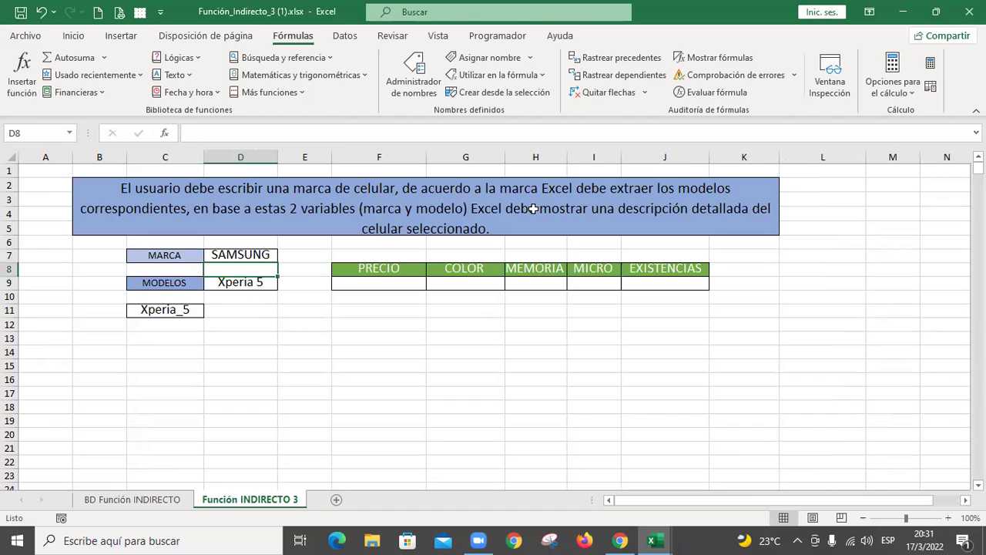
left_click(248, 281)
left_click(285, 286)
left_click(274, 297)
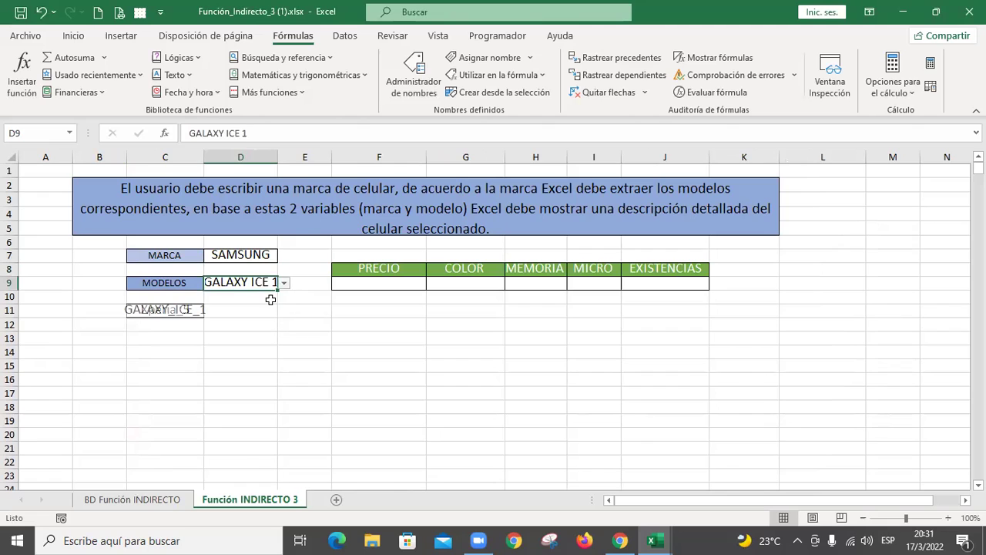
- Select the PRECIO cell F9, switch to the browser and watch the lesson video's section on the INDIRECTO price formula
left_click(377, 284)
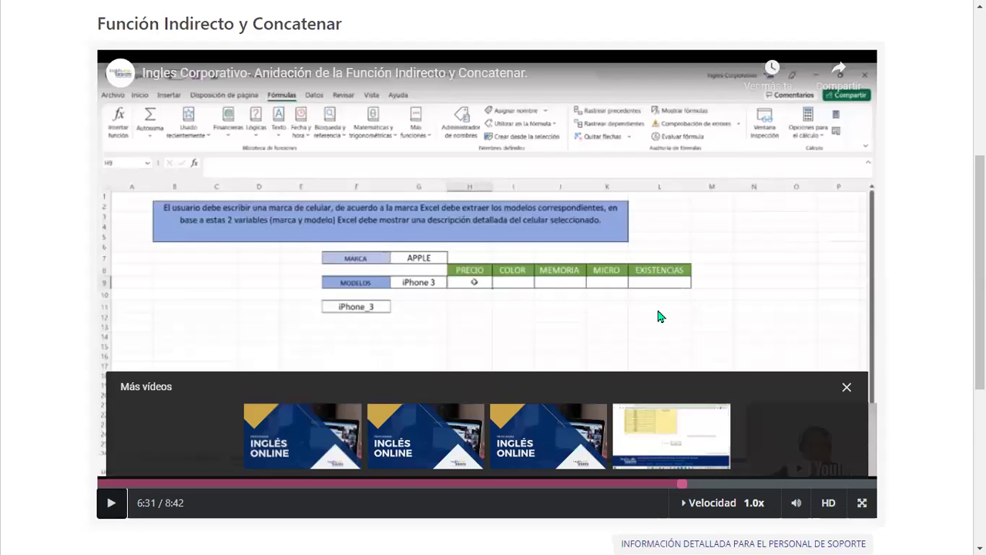
left_click(109, 512)
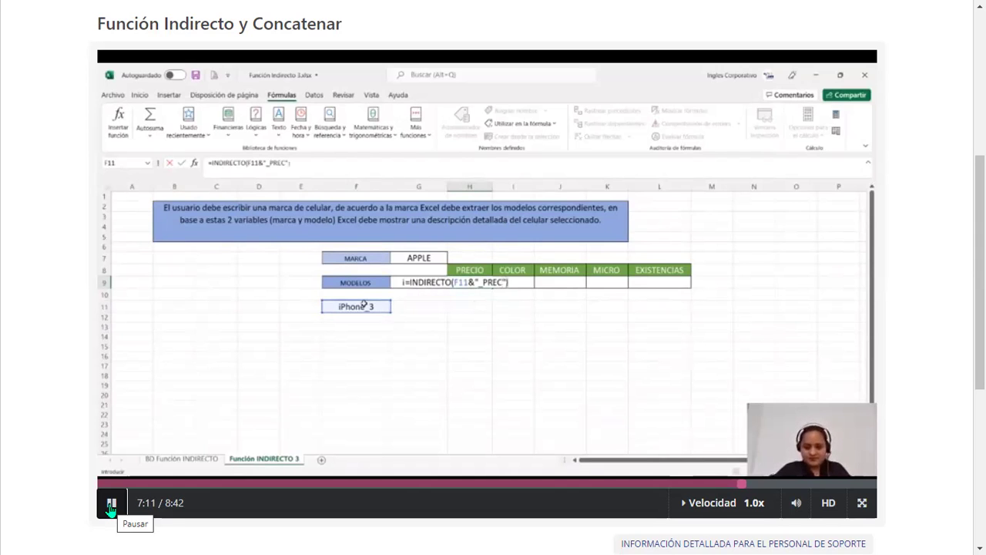
left_click(111, 505)
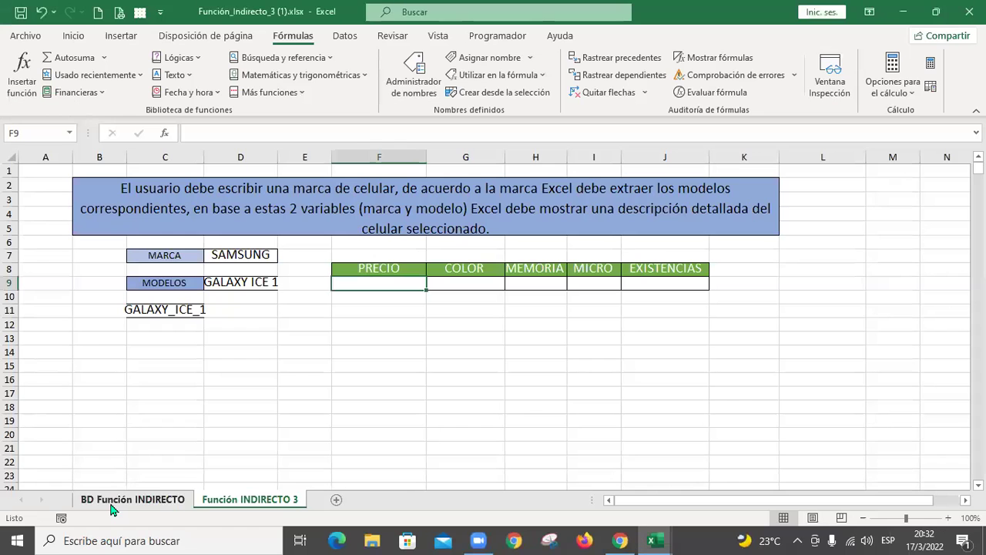
- Check the exact name and reference of GALAXY_ICE_1_PRE in the Administrador de nombres, widening the Nombre column to read it in full
left_click(174, 501)
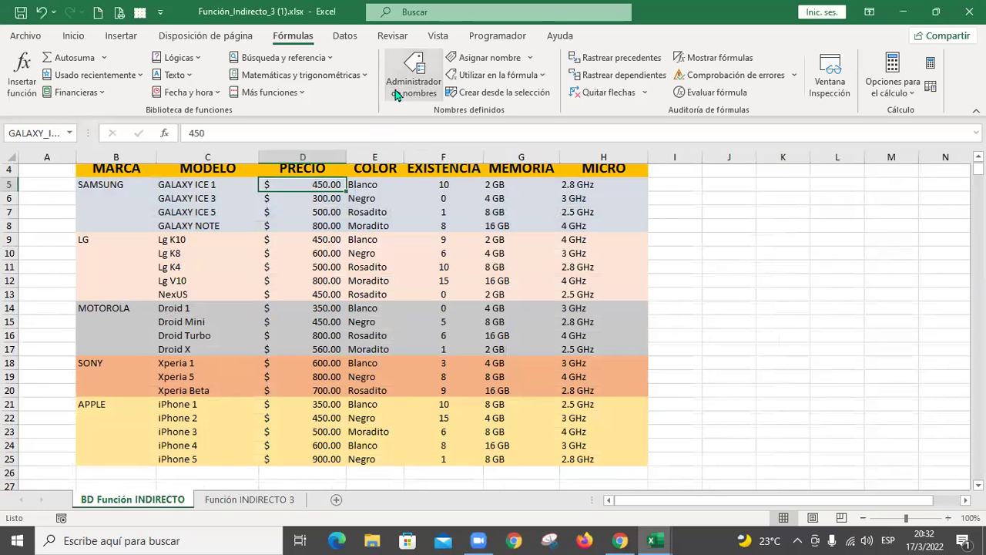
left_click(397, 95)
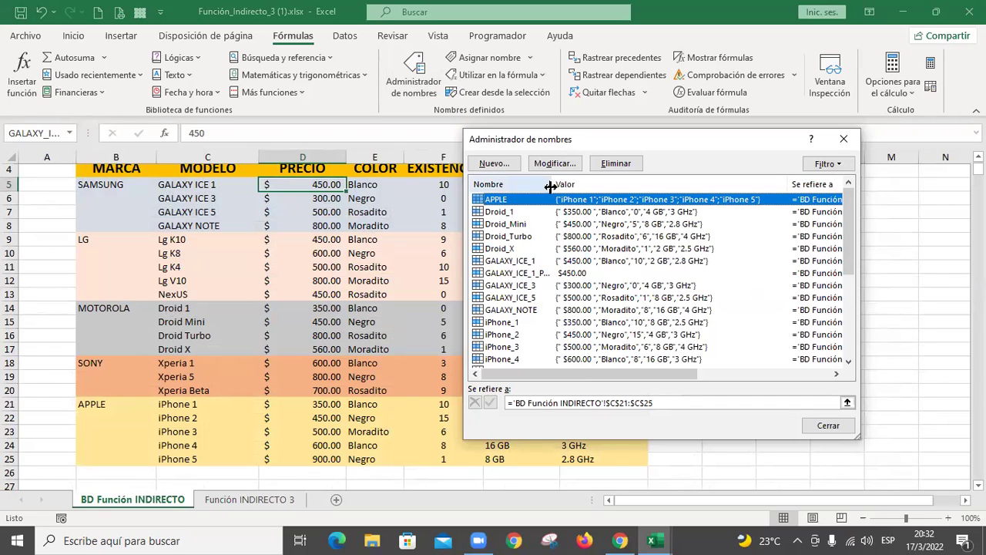
left_click_drag(550, 185, 553, 185)
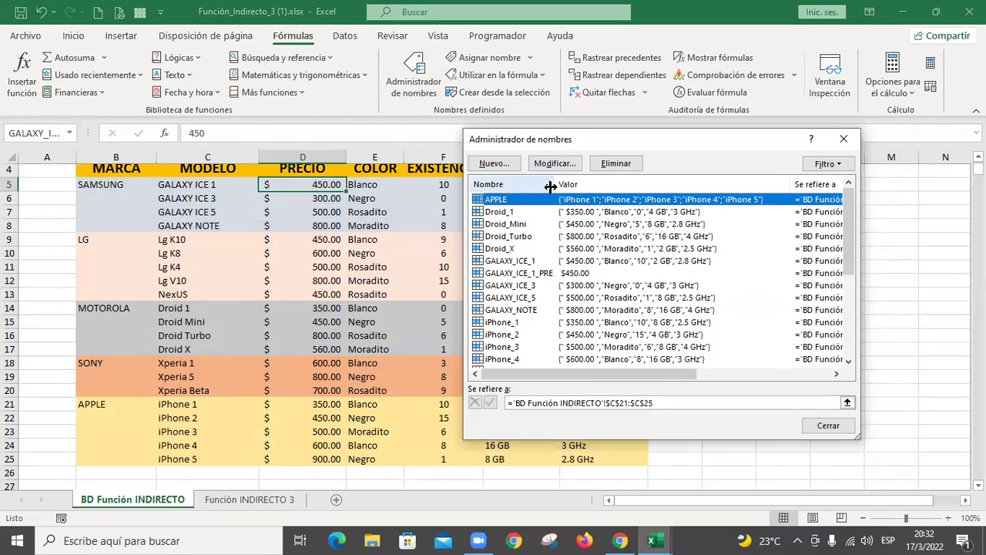
left_click(538, 262)
left_click(541, 273)
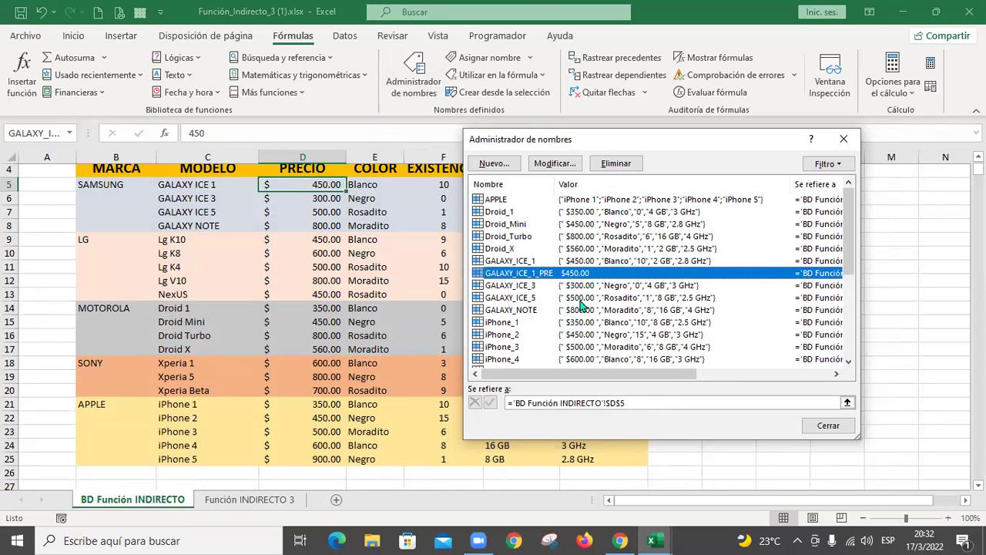
left_click(823, 429)
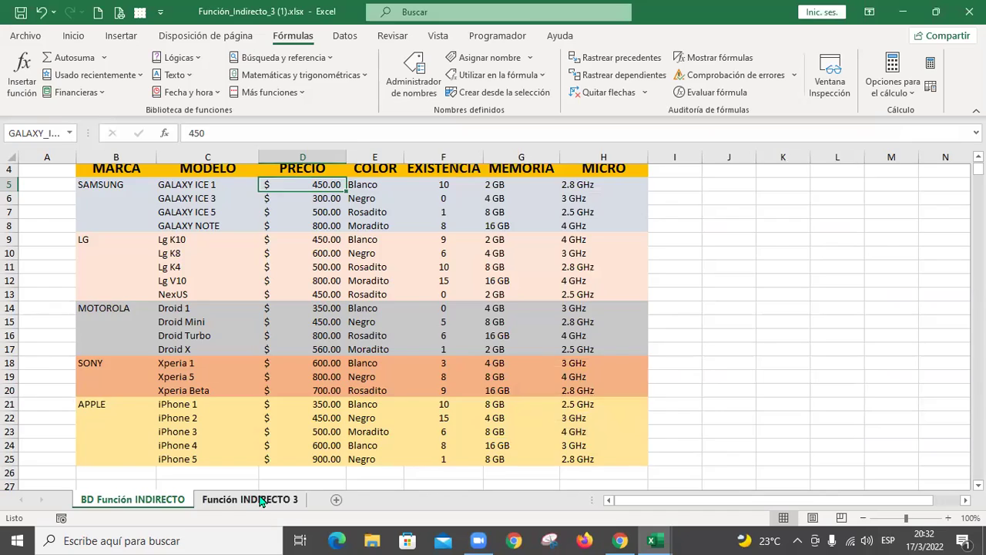
- Enter the formula +INDIRECTO(C11&"_PRE") in the PRECIO cell F9 of the Función INDIRECTO 3 sheet
left_click(258, 499)
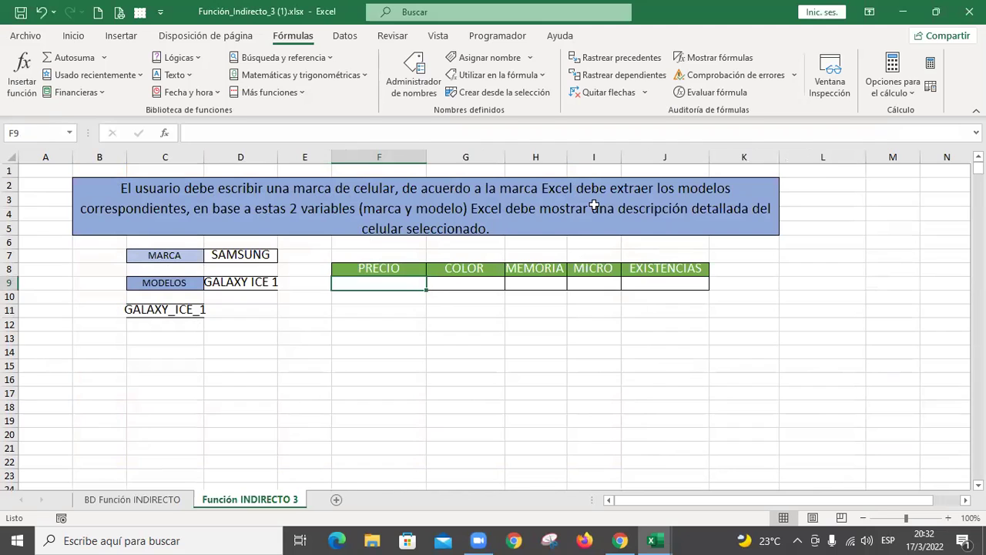
type("+INDIR")
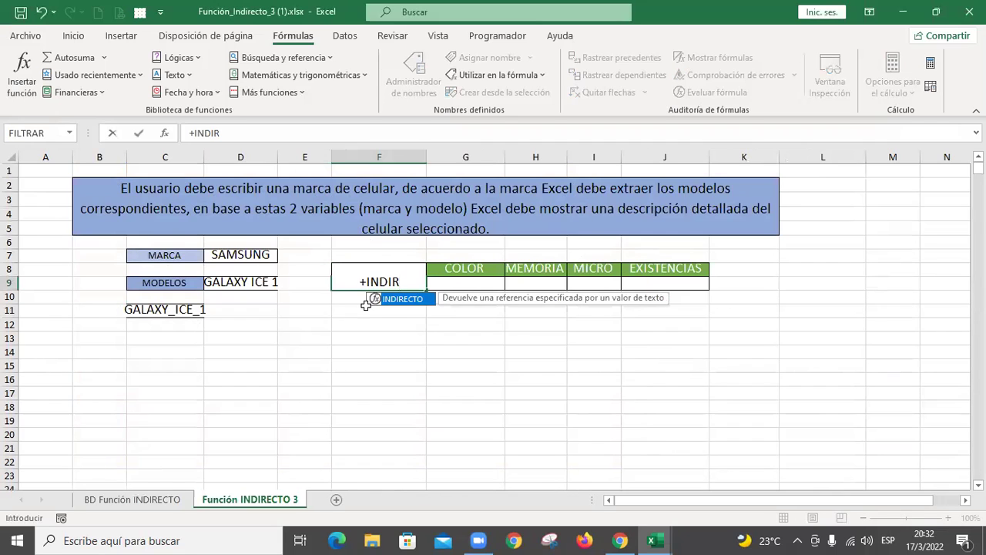
double_click(413, 299)
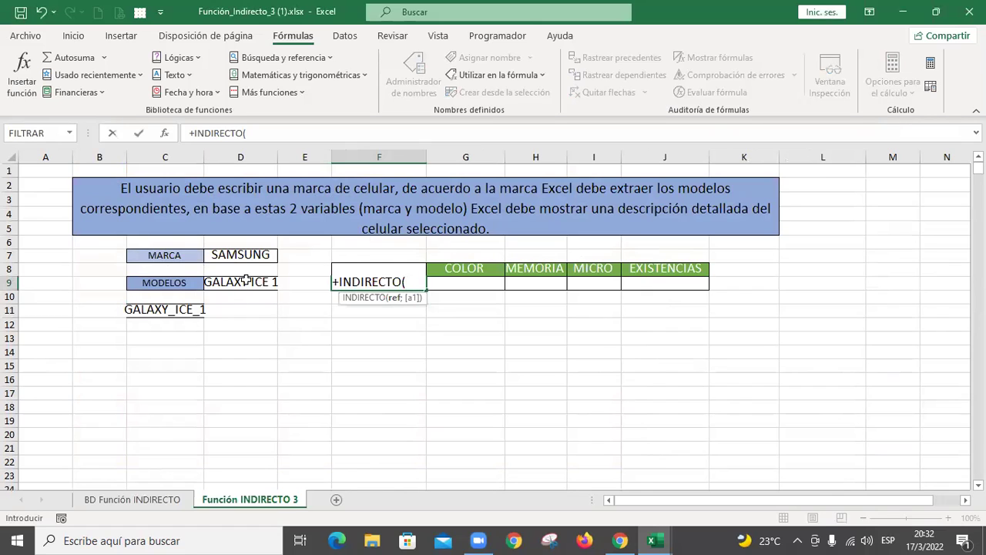
left_click(171, 313)
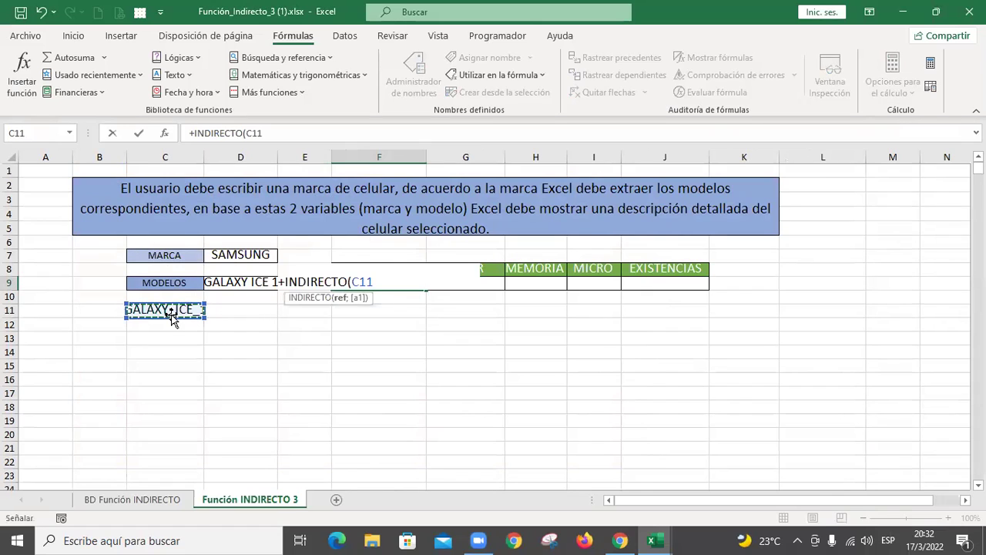
type("&")
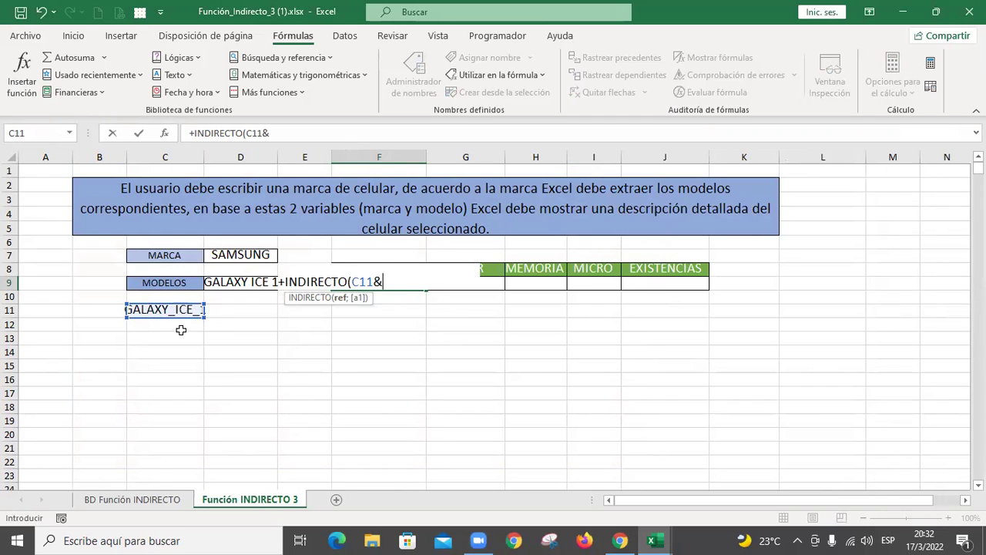
key("alt+Tab")
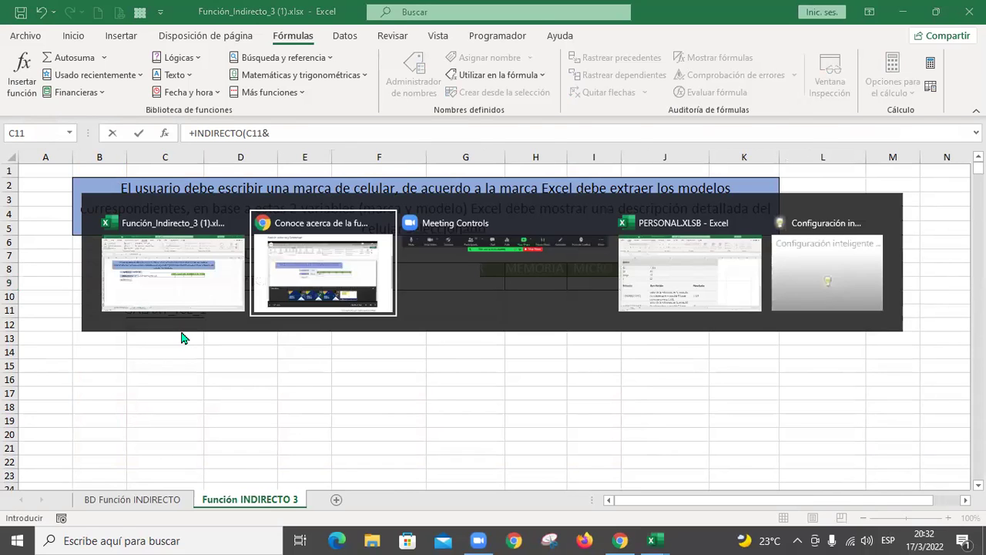
key("alt+Tab")
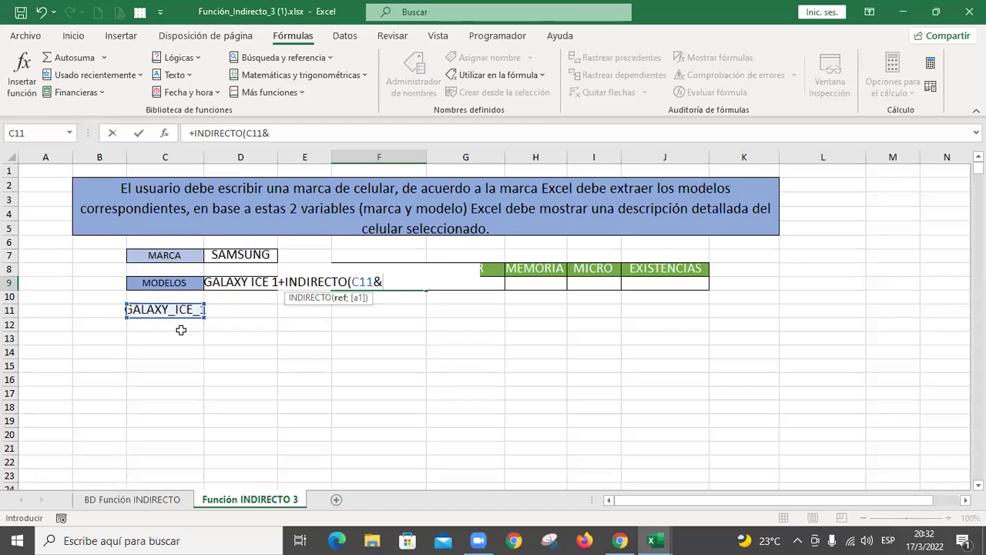
type("\"_PRE\")")
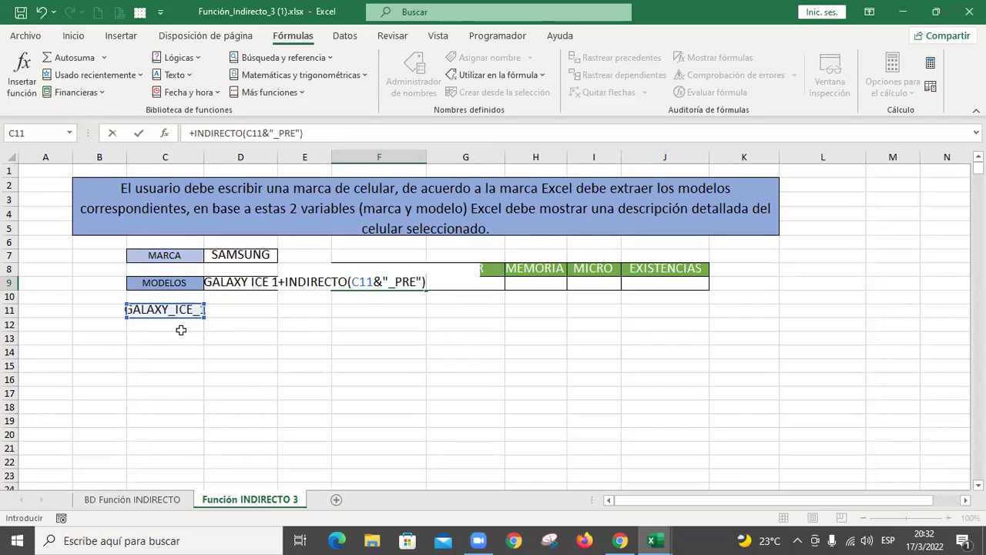
key("ctrl+Return")
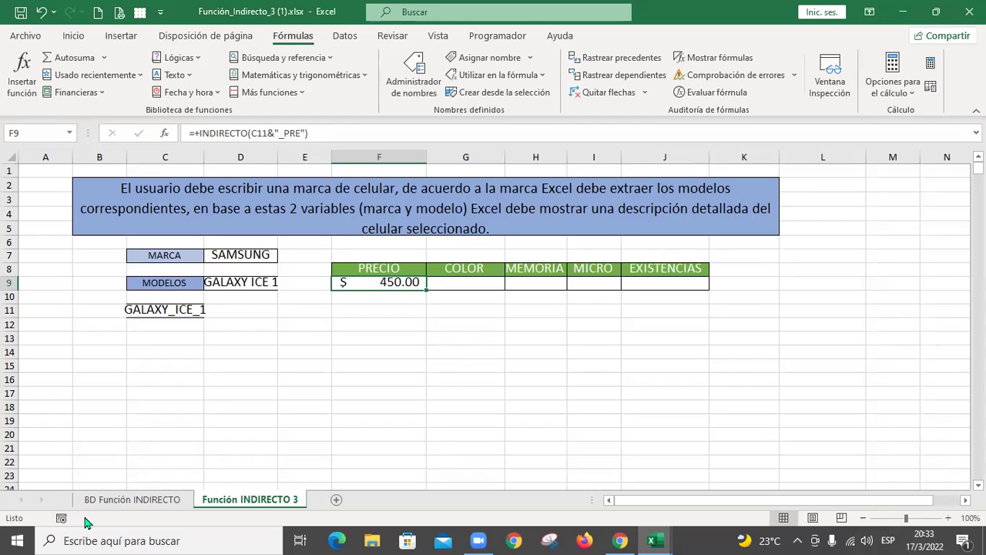
- Review the price data, switch to the browser to watch the rest of the Indirecto y Concatenar lesson video, and return to Excel
left_click(260, 282)
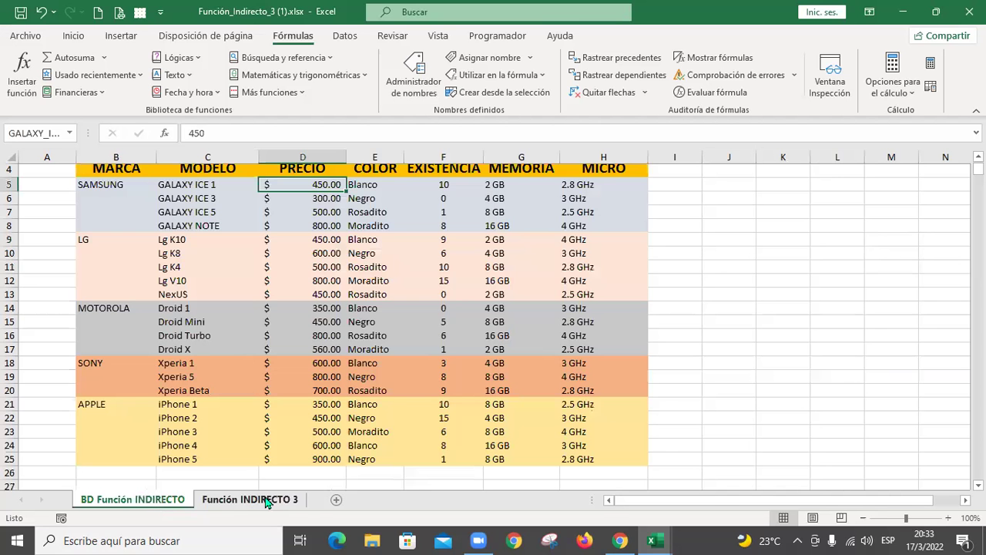
left_click(285, 501)
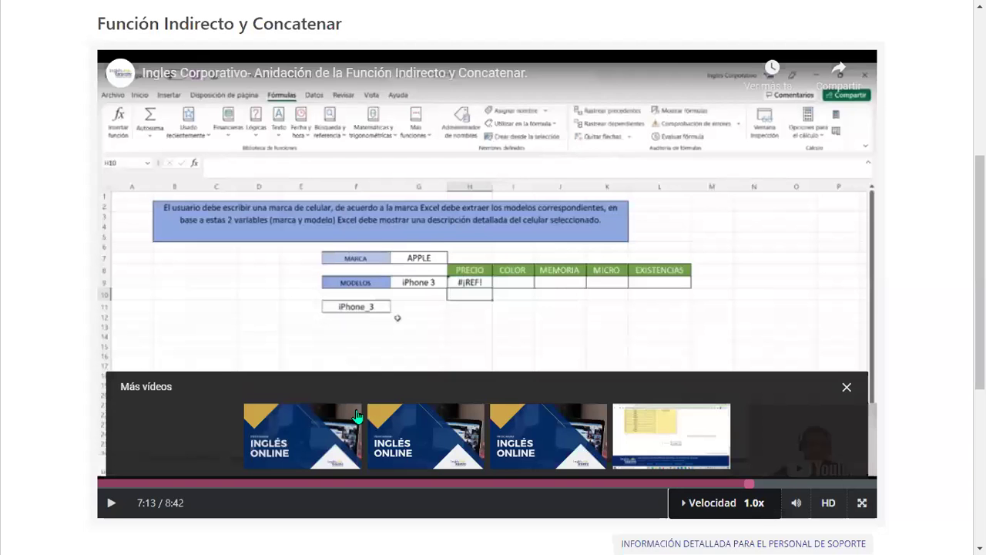
left_click(111, 503)
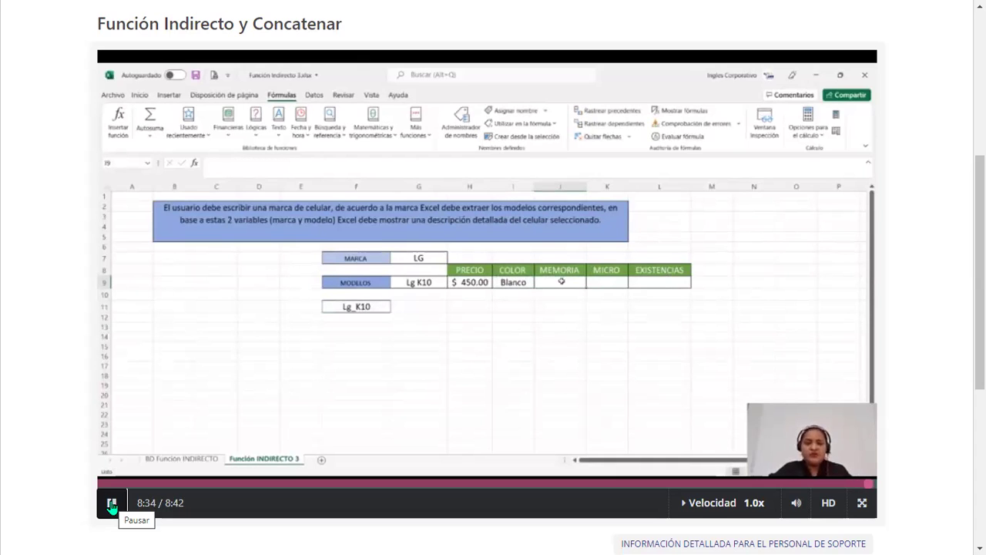
left_click(112, 505)
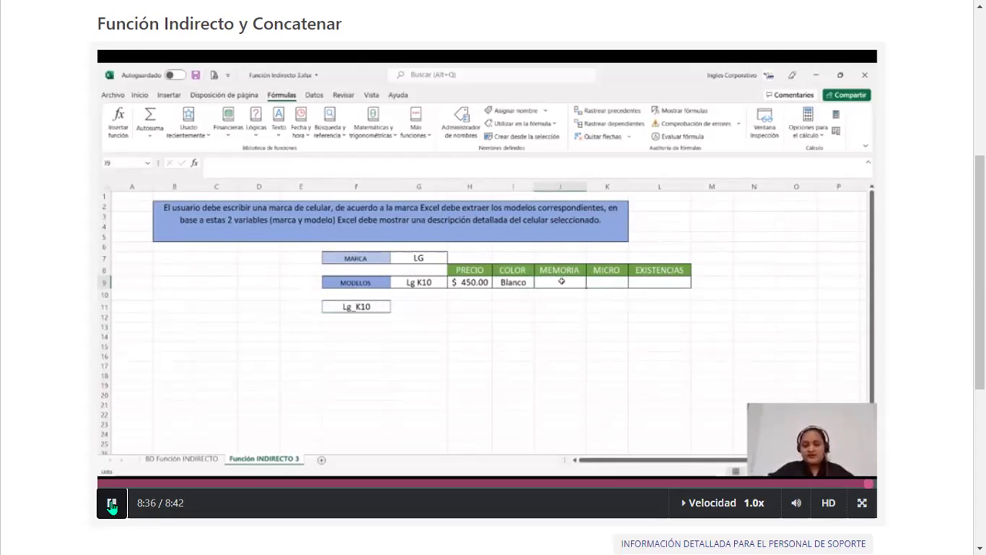
key("alt+Tab")
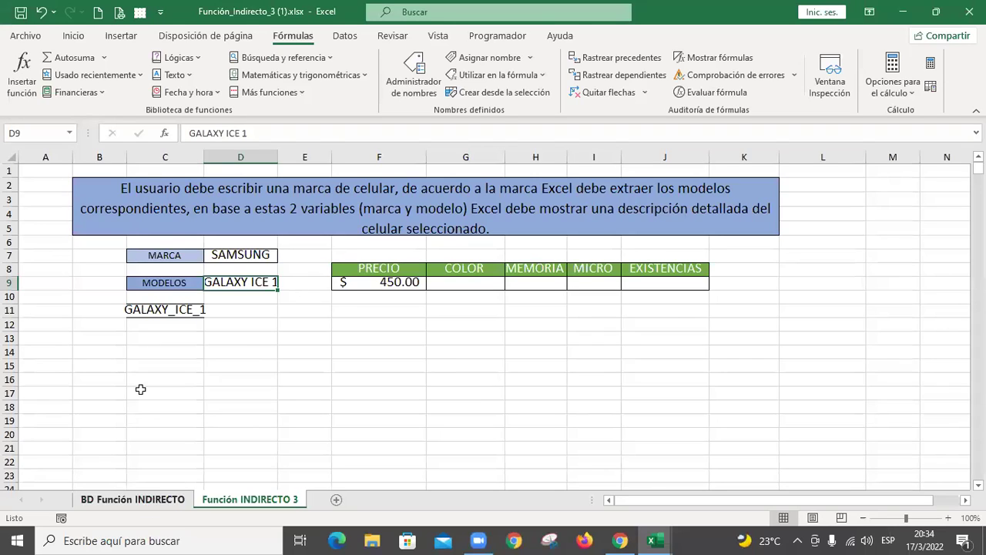
- Look over the data on the BD Función INDIRECTO sheet and select the empty COLOR cell G9 on Función INDIRECTO 3
left_click(138, 501)
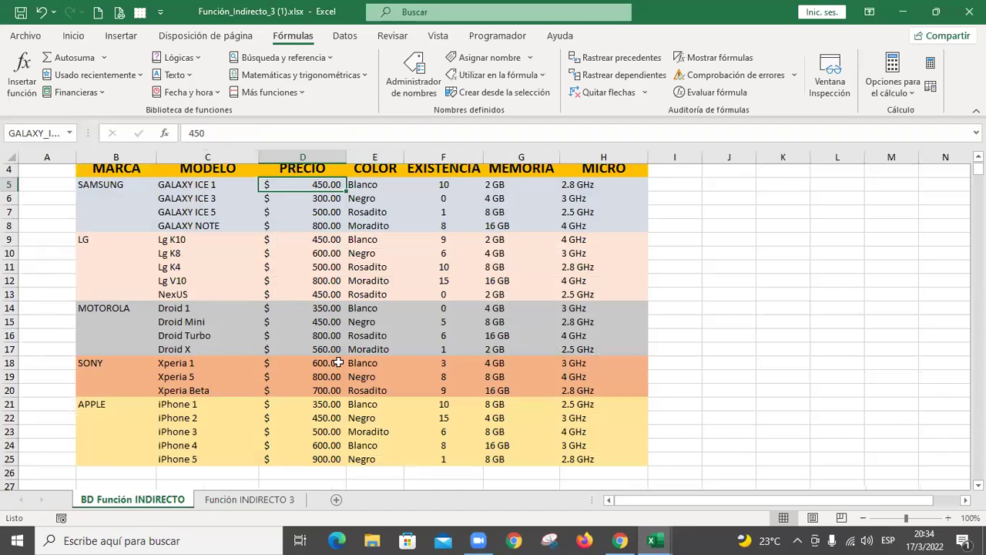
left_click(262, 502)
left_click(467, 283)
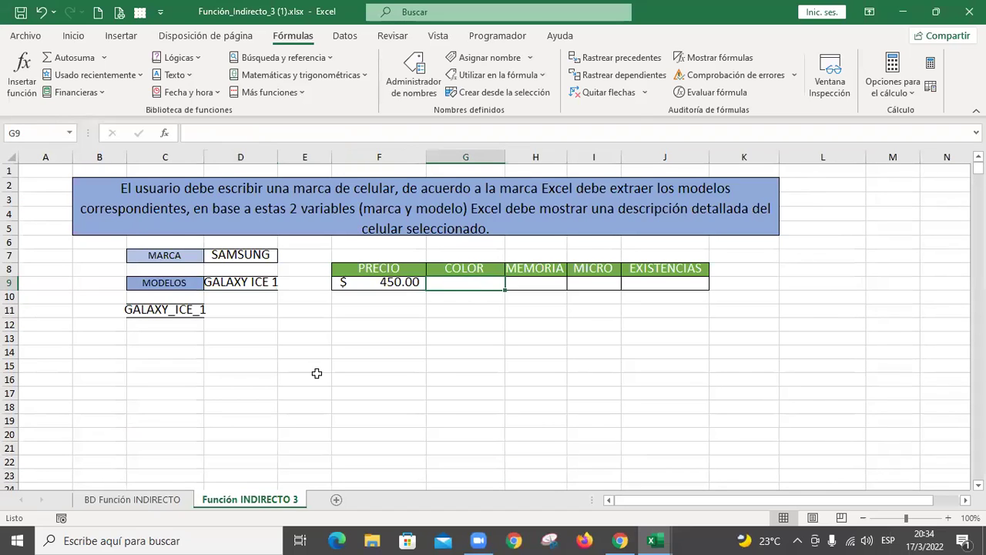
- On the BD Función INDIRECTO sheet, copy the prices in D5:D25 and paste them starting at D29 and again at E29
left_click(175, 500)
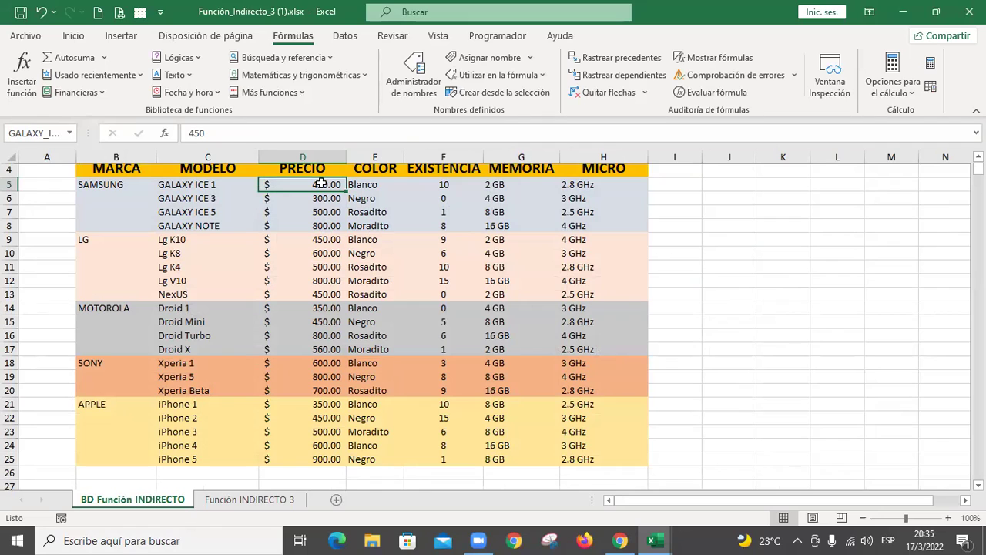
left_click_drag(320, 184, 322, 379)
key("ctrl+c")
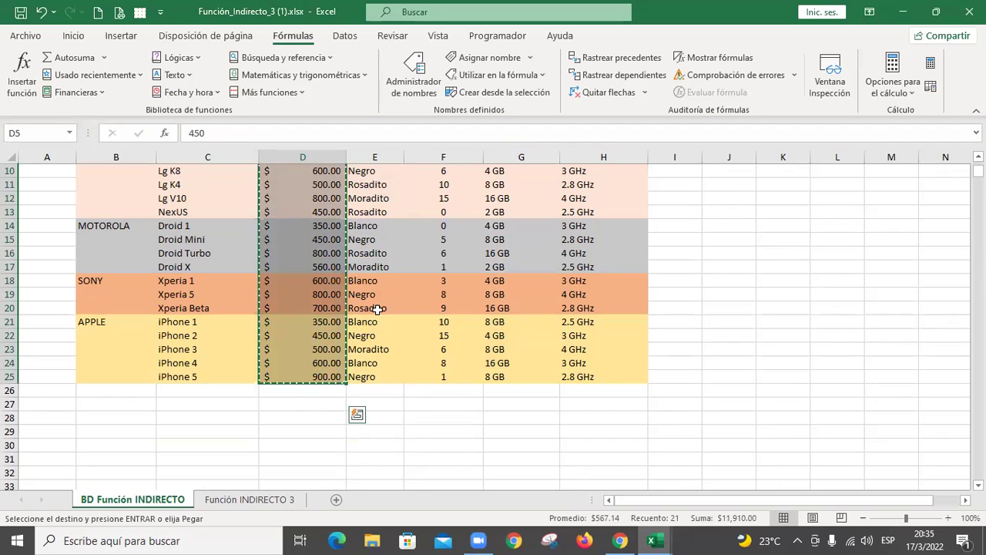
scroll(373, 312, "down", 3)
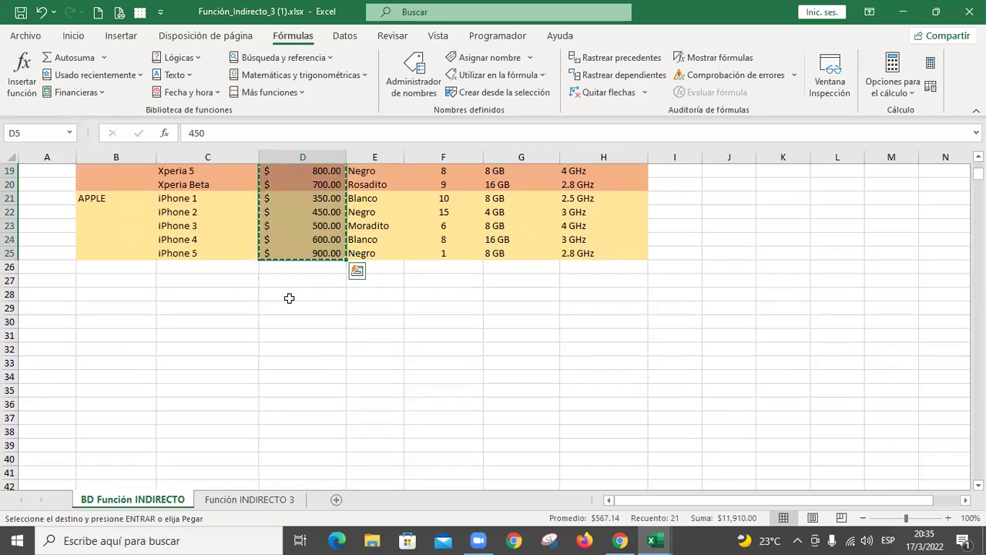
left_click(297, 305)
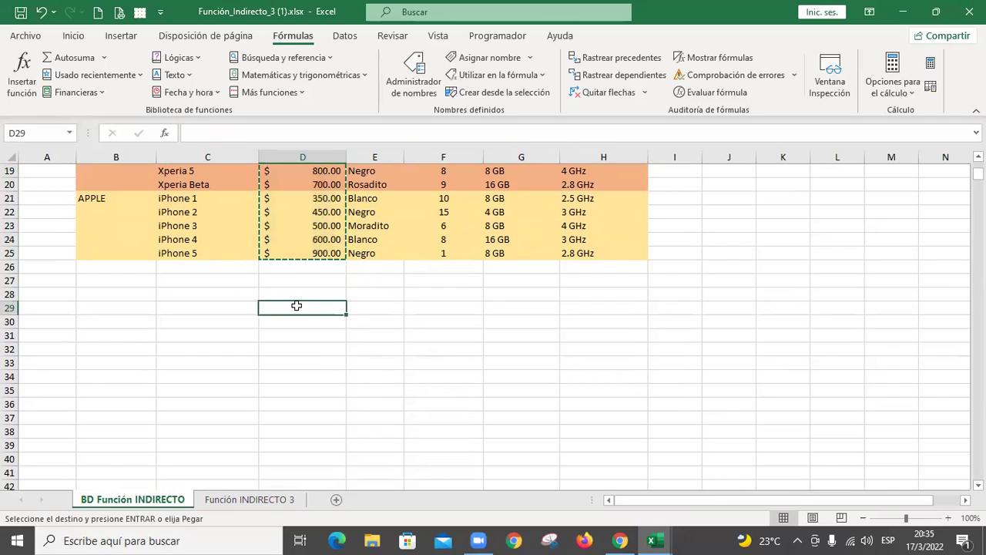
key("ctrl+v")
left_click(369, 307)
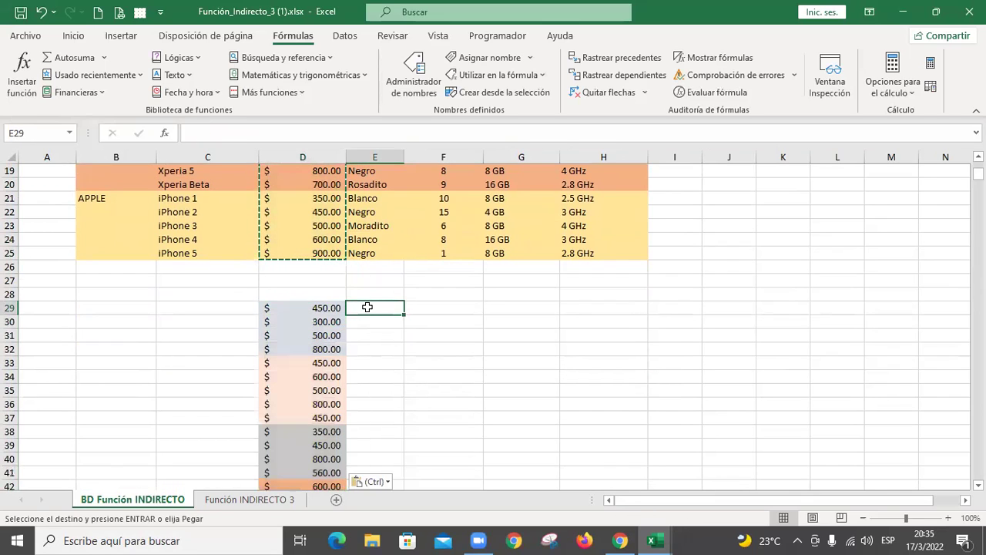
key("ctrl+v")
left_click(328, 309)
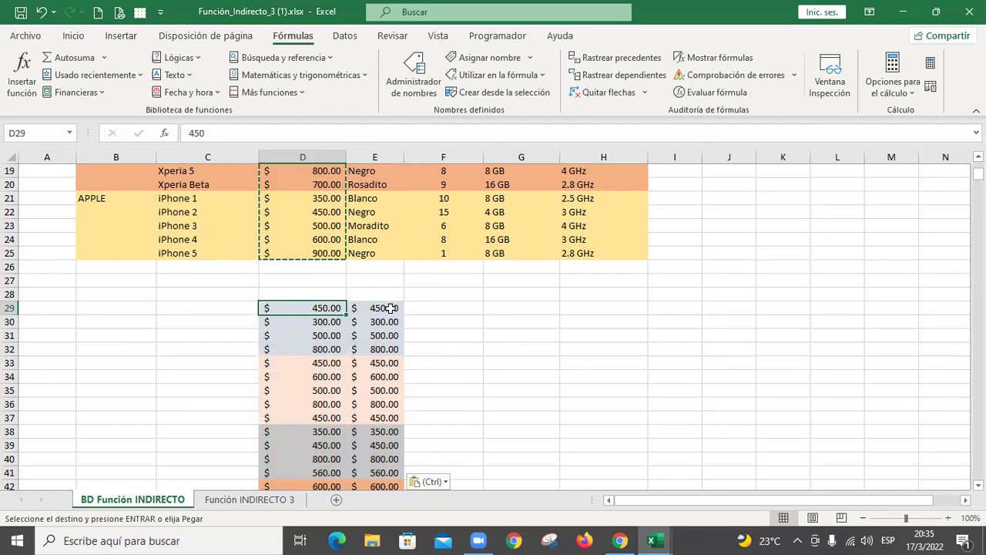
left_click(389, 308)
left_click(387, 362)
left_click_drag(320, 322, 321, 309)
left_click(322, 302)
left_click(329, 359)
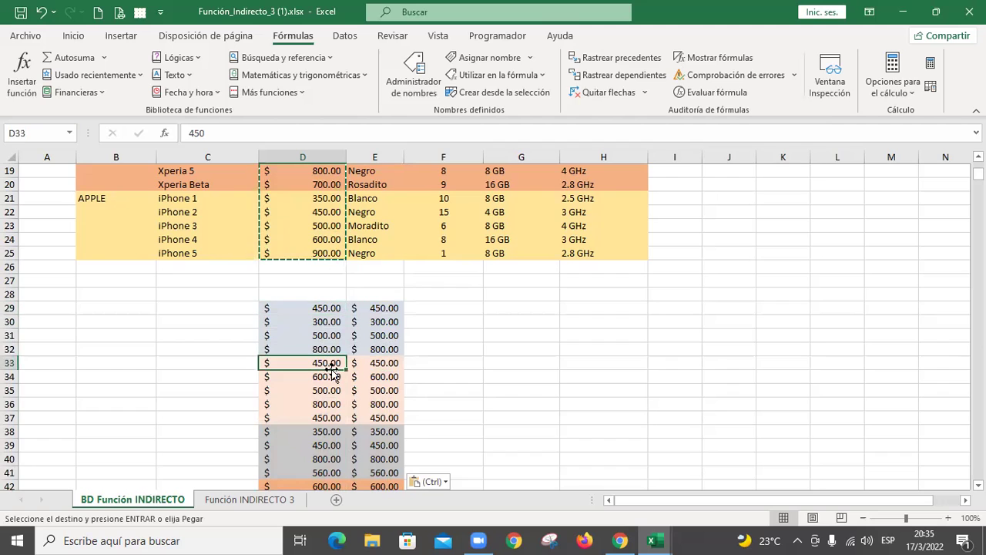
- Try to create names from the pasted price block D29:E49, using the values of the Columna izquierda
scroll(347, 346, "down", 6)
scroll(348, 346, "up", 3)
left_click_drag(326, 182, 385, 348)
scroll(383, 342, "down", 2)
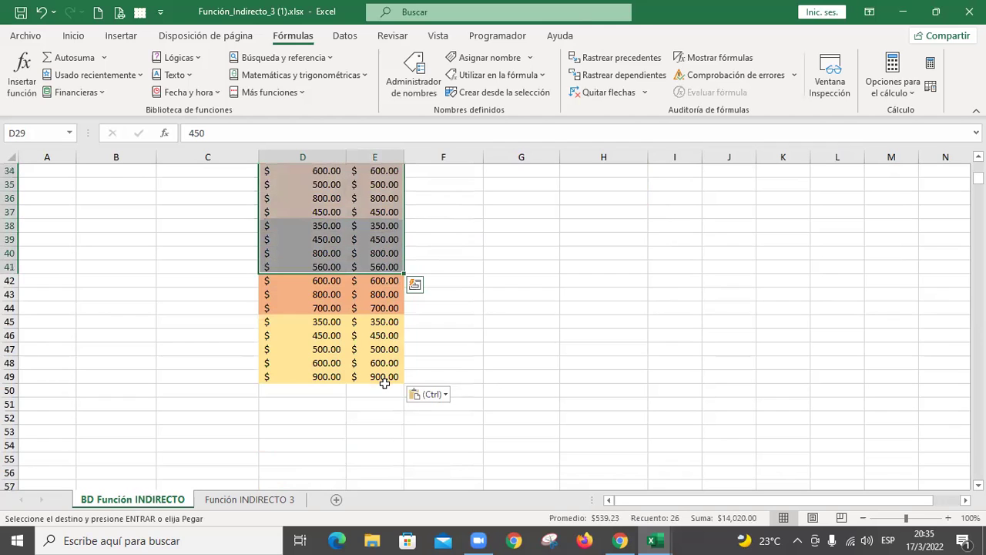
left_click(385, 378, "shift")
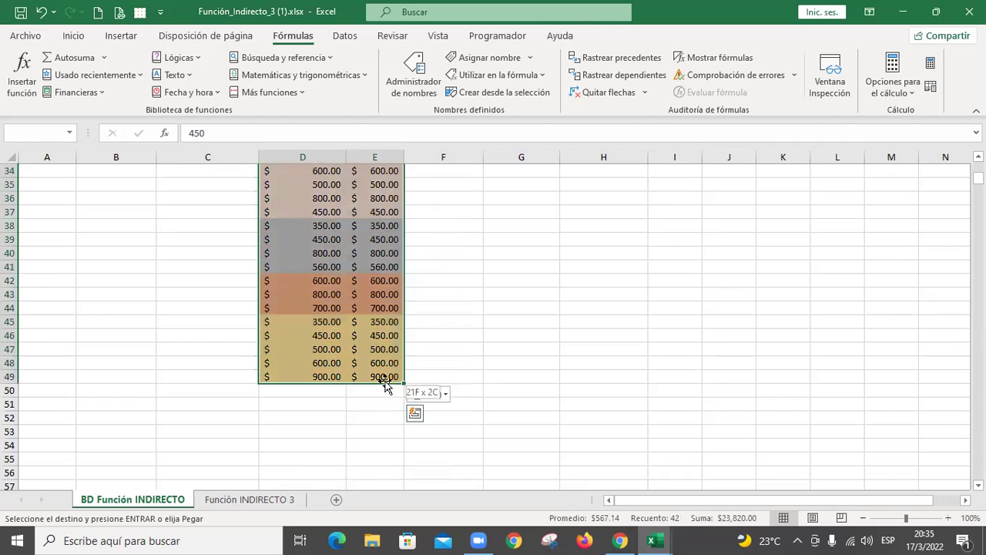
left_click(498, 74)
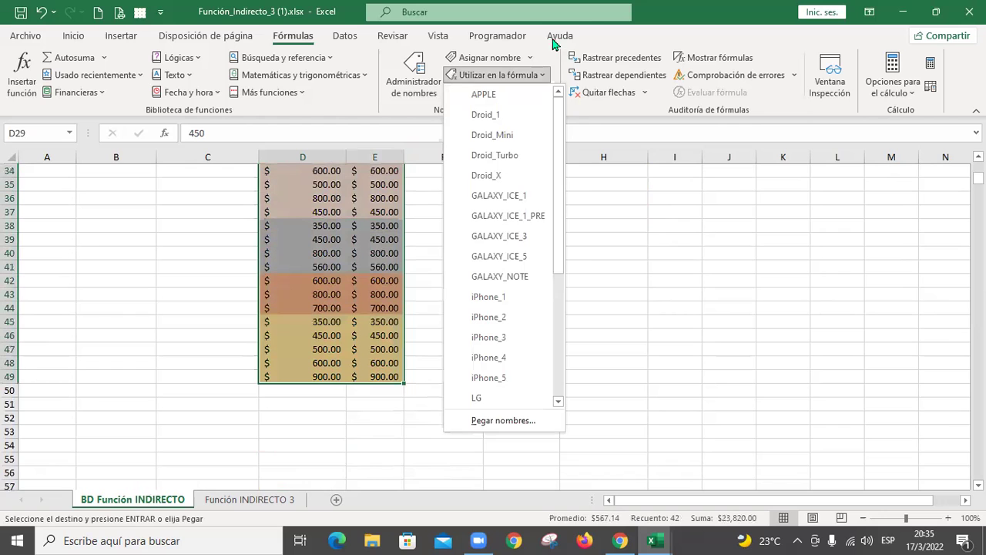
key("Escape")
left_click(493, 93)
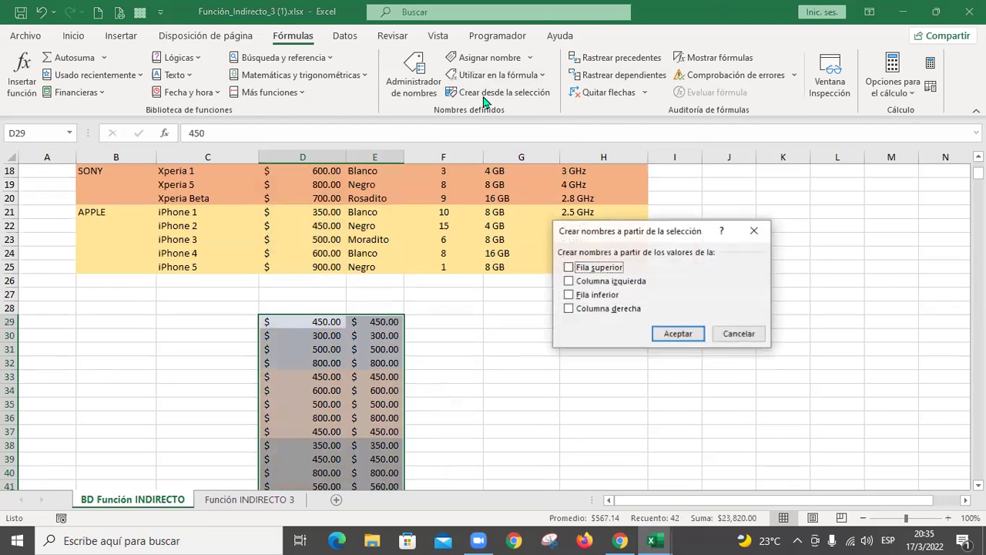
left_click(570, 282)
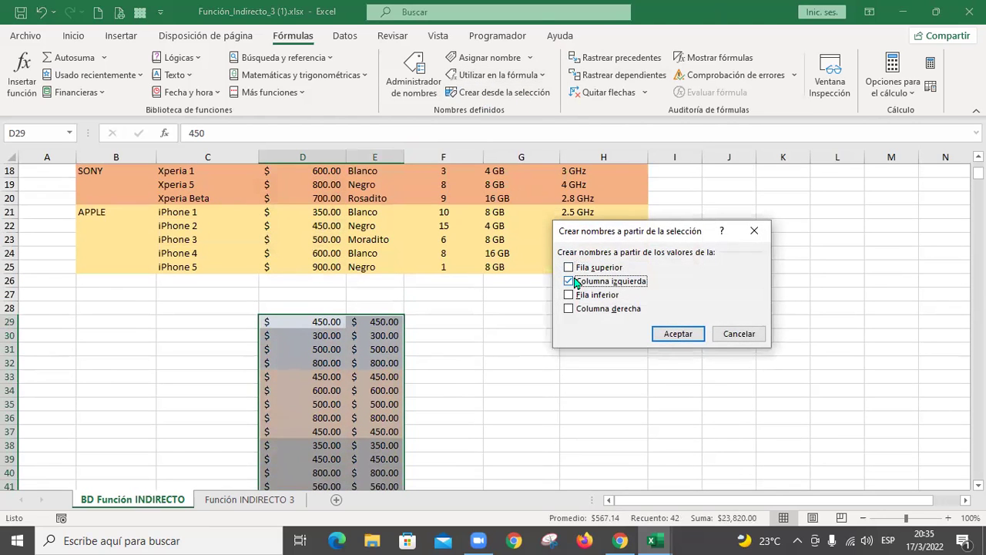
left_click(679, 334)
- Check the Administrador de nombres and the Name Box list for names created from the pasted price columns
left_click(418, 95)
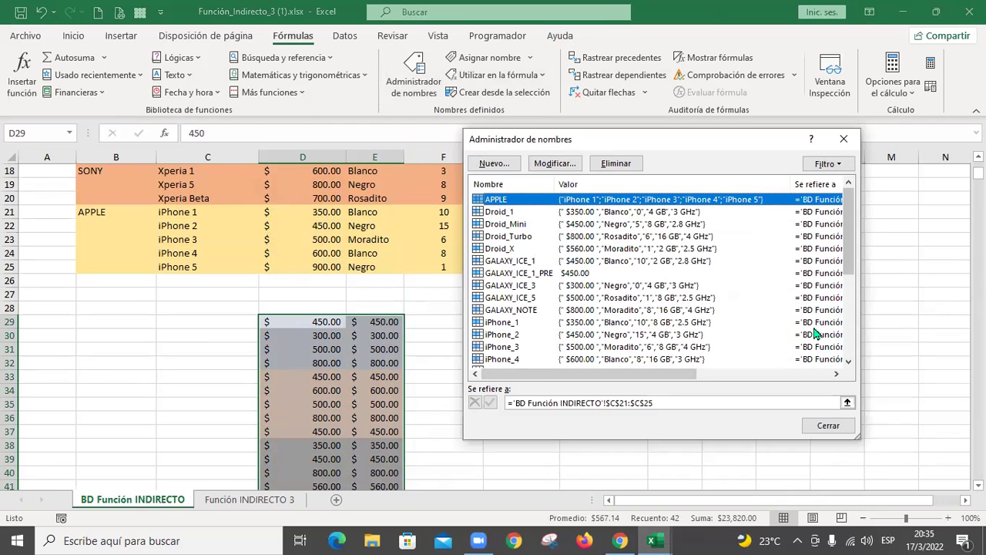
mouse_move(852, 271)
left_mouse_down()
mouse_move(867, 409)
mouse_move(847, 264)
left_mouse_up()
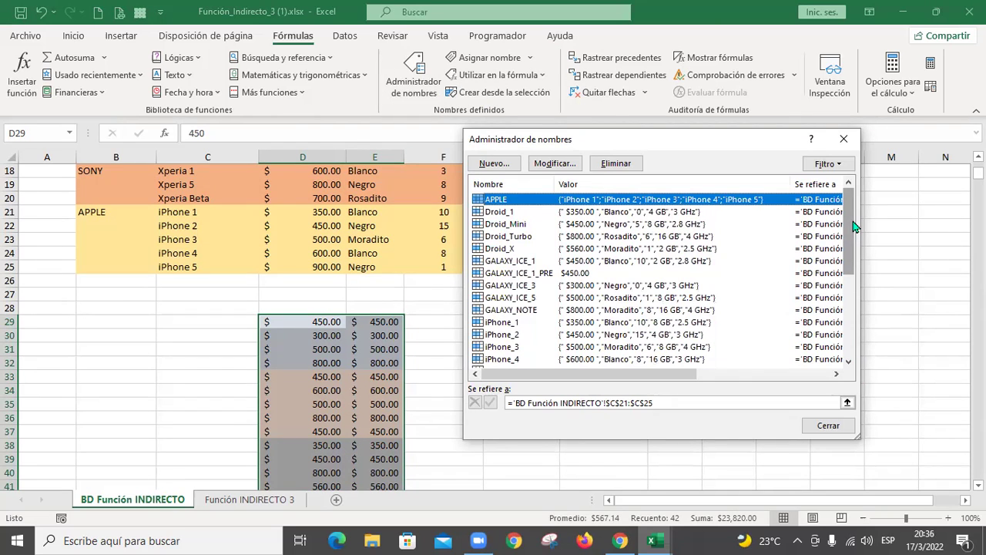
left_click_drag(850, 229, 848, 345)
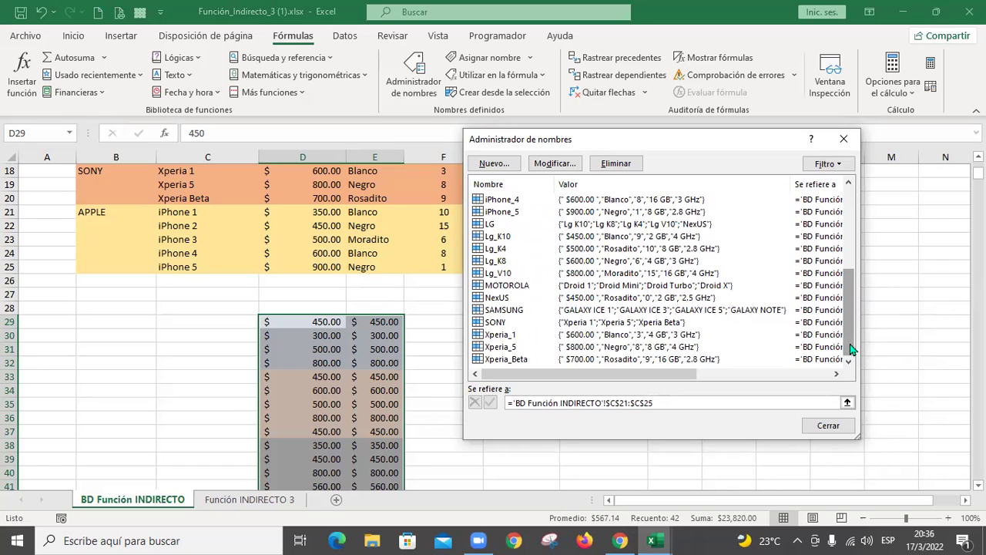
left_click_drag(852, 349, 848, 252)
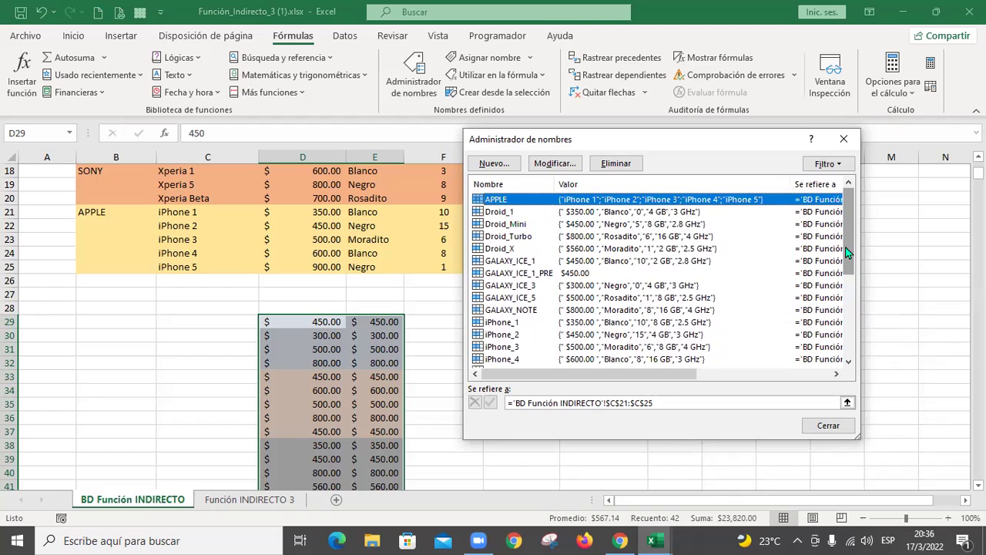
left_click(828, 428)
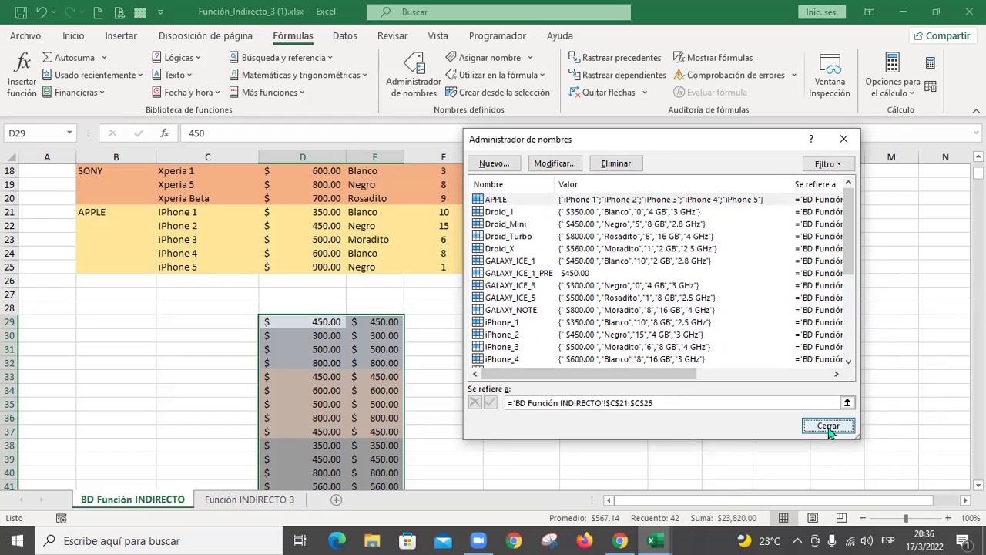
left_click(64, 135)
left_click(73, 134)
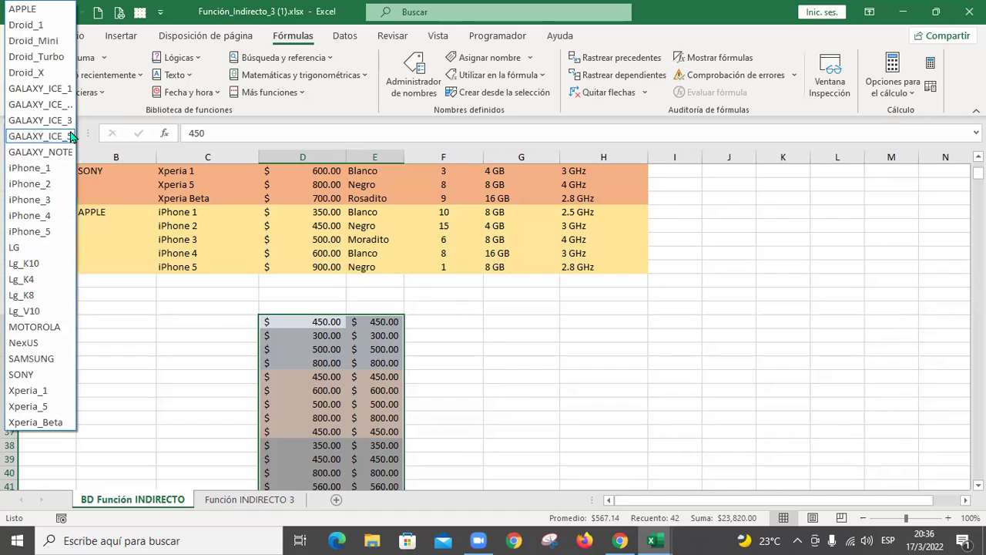
left_click(358, 333)
left_click(322, 366)
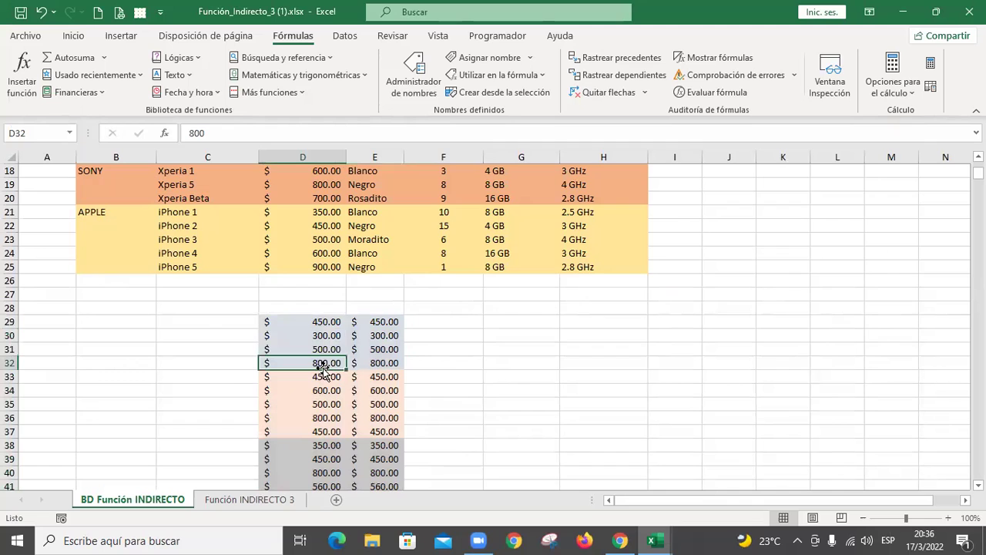
- Select D29:E49 again and retry creating names from the selection with Columna izquierda
left_click_drag(321, 320, 386, 322)
scroll(374, 381, "down", 7)
left_click(385, 308, "shift")
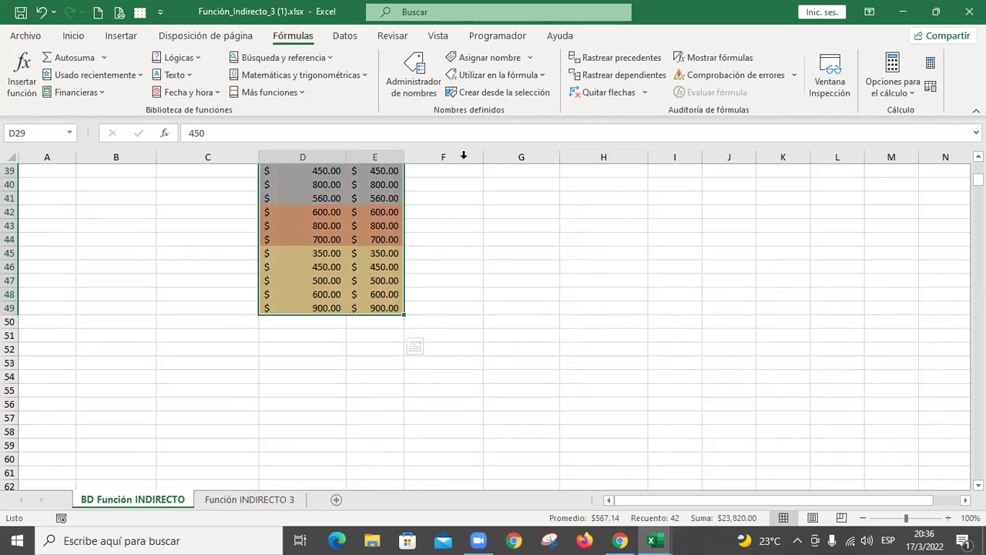
left_click(488, 94)
left_click(601, 281)
left_click(661, 327)
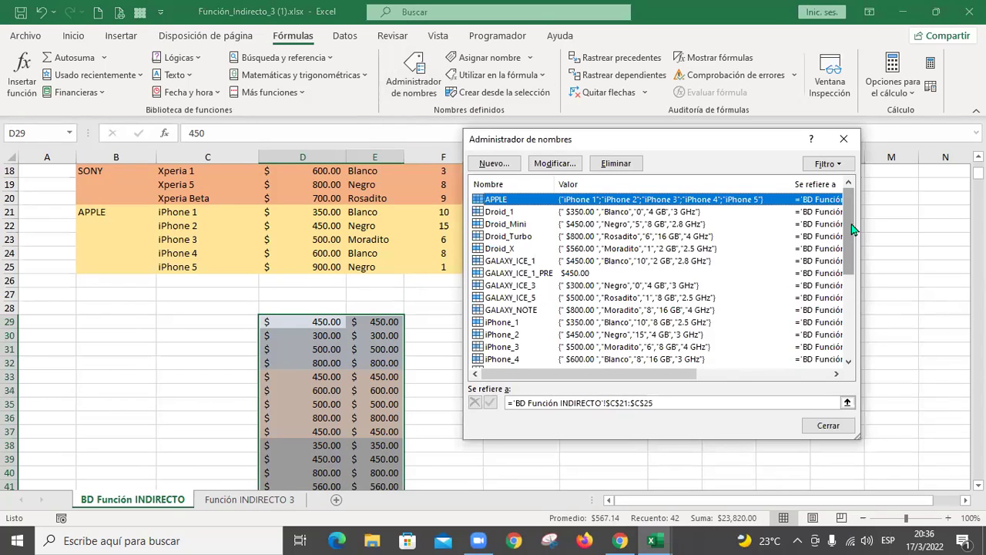
- Look through all defined names and the filter options in the Administrador de nombres, and close it
left_click_drag(847, 235, 853, 346)
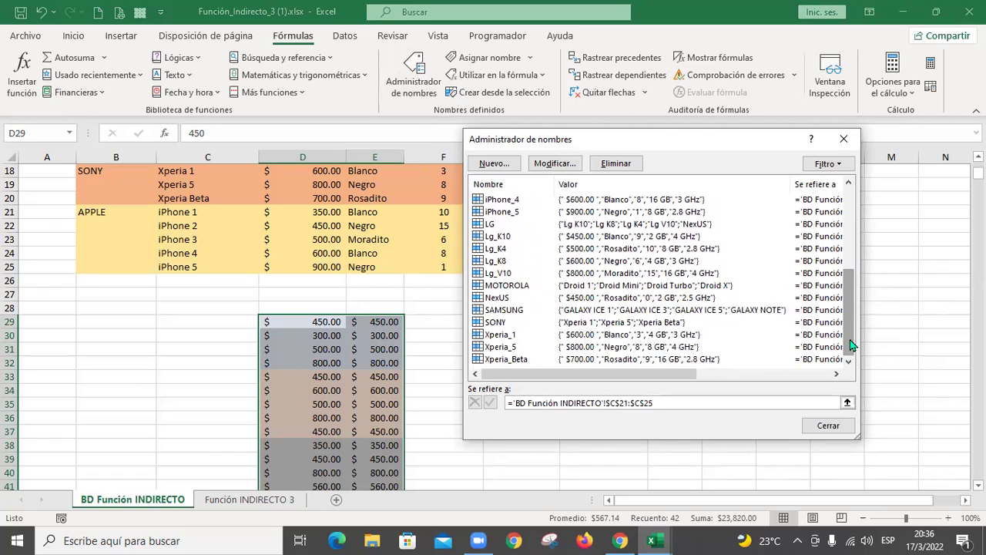
left_click_drag(851, 346, 849, 208)
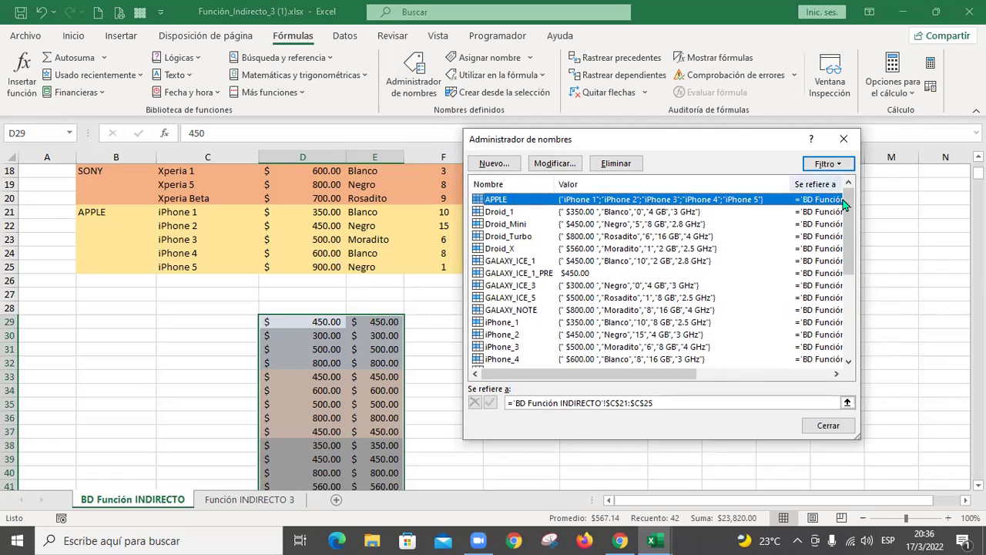
left_click(826, 163)
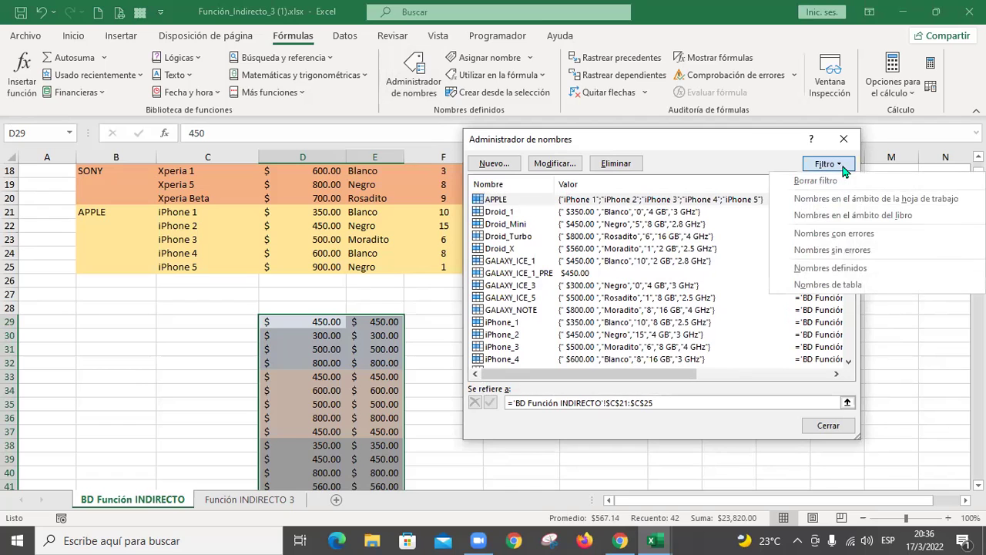
left_click(768, 157)
left_click_drag(849, 214, 853, 327)
left_click(828, 426)
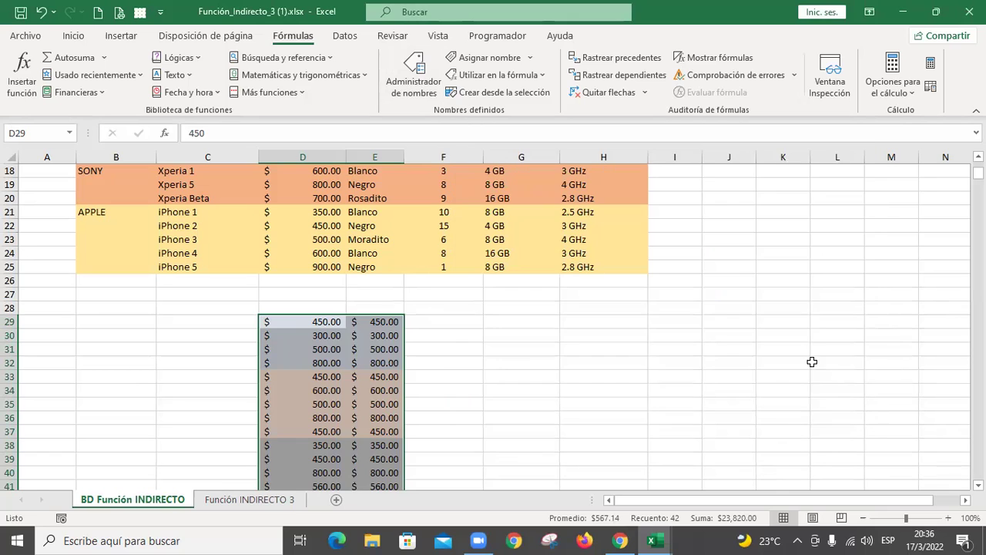
- Inspect the COLOR cell E5 and the model text in C5 of the phone table, leaving both unchanged
left_click(813, 362)
scroll(565, 393, "up", 4)
scroll(565, 393, "up", 2)
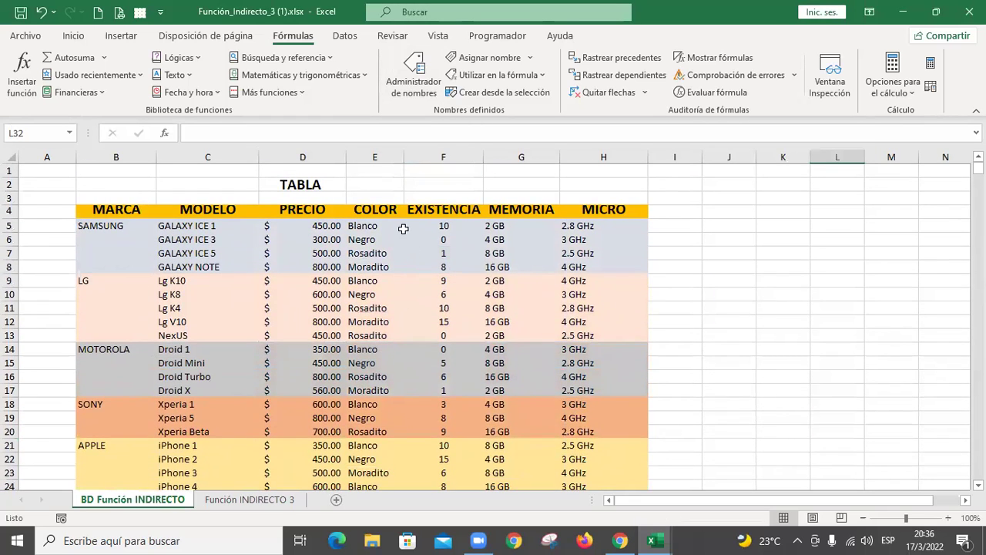
left_click(402, 228)
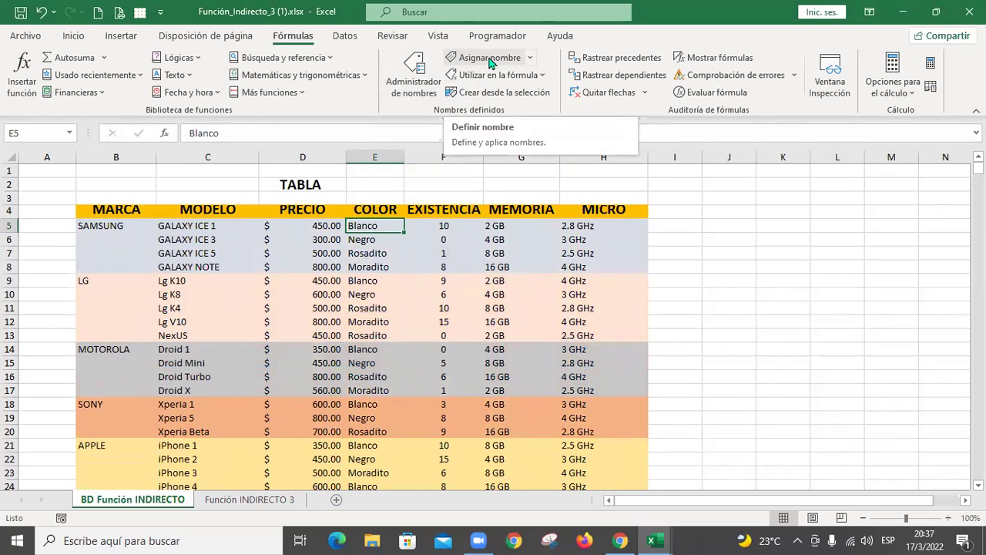
left_click(223, 226)
scroll(223, 229, "down", 1)
left_click_drag(269, 132, 110, 135)
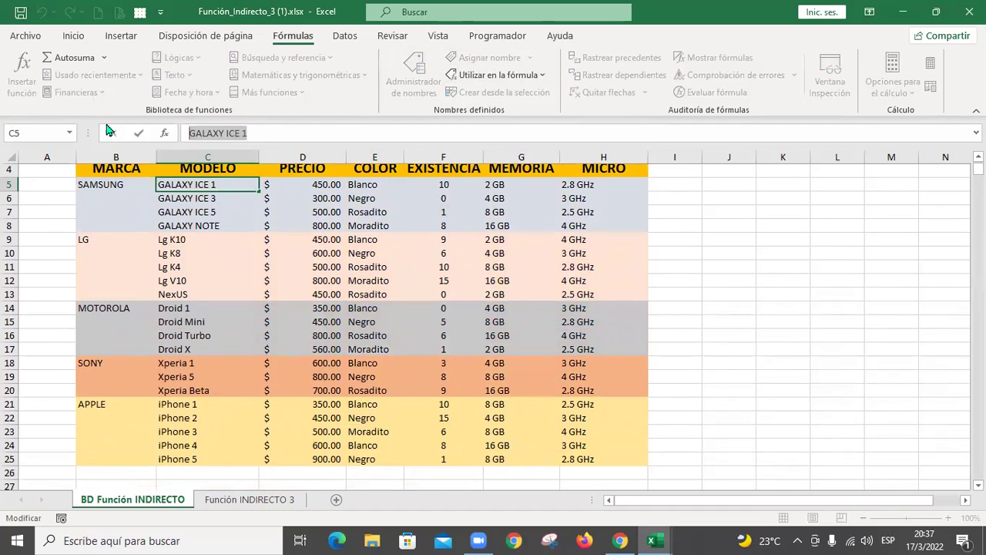
key("Return")
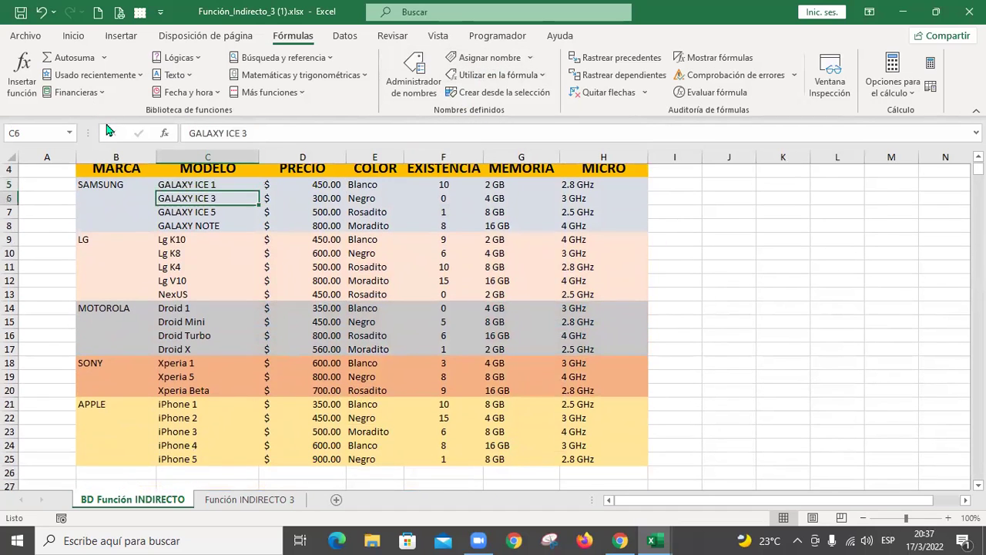
- Enter the formula +SUSTITUIR(C5;" ";"_") in J5 to replace the spaces in the model name with underscores
left_click(721, 182)
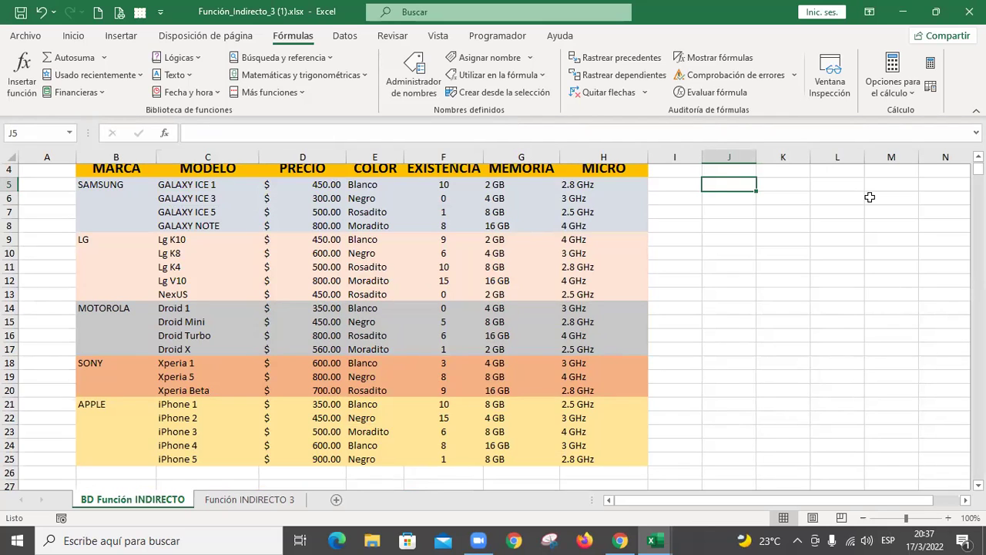
type("+SUS")
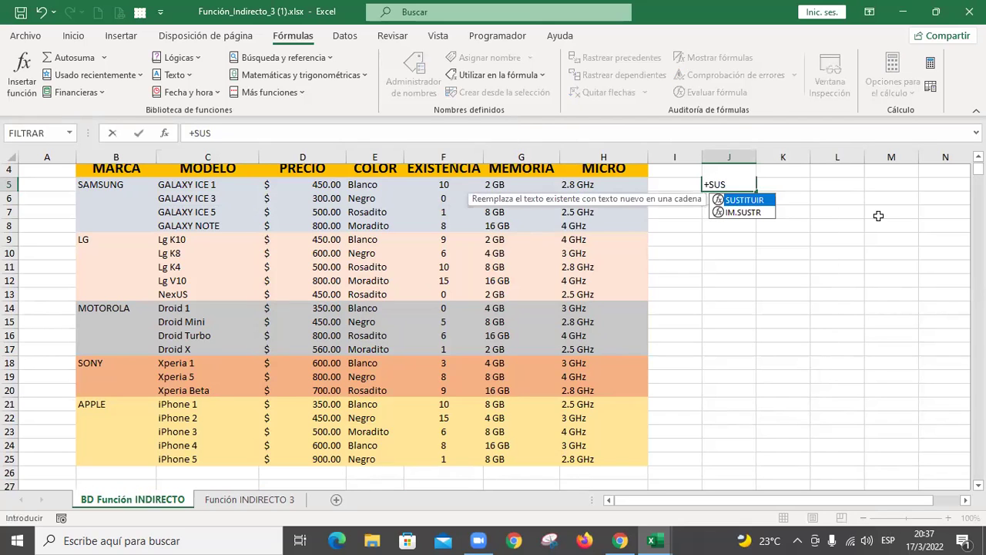
double_click(767, 201)
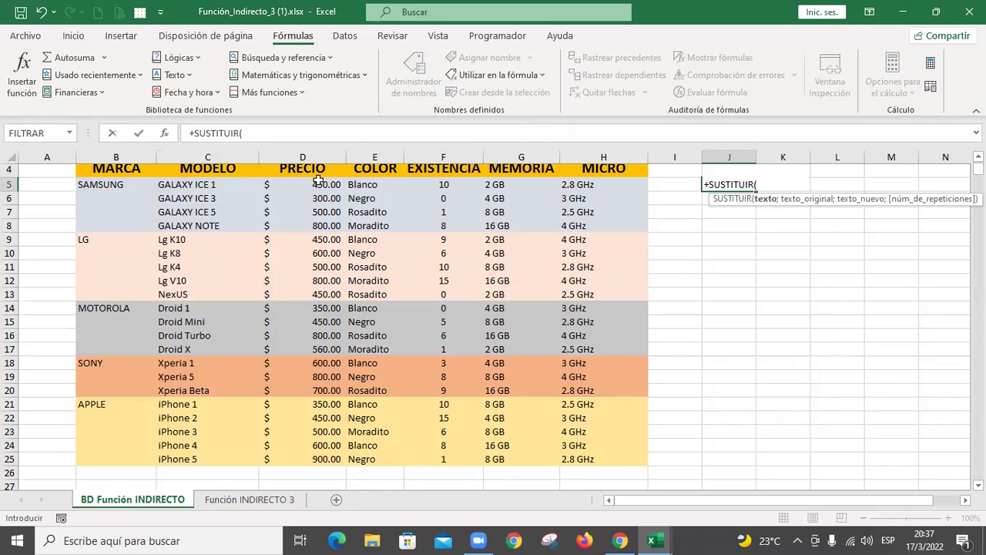
left_click(210, 183)
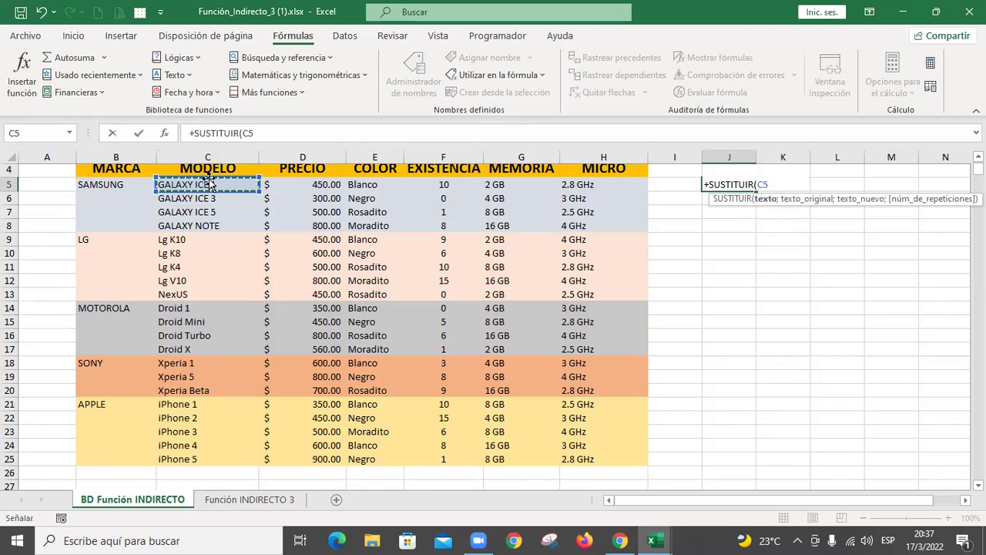
type(";")
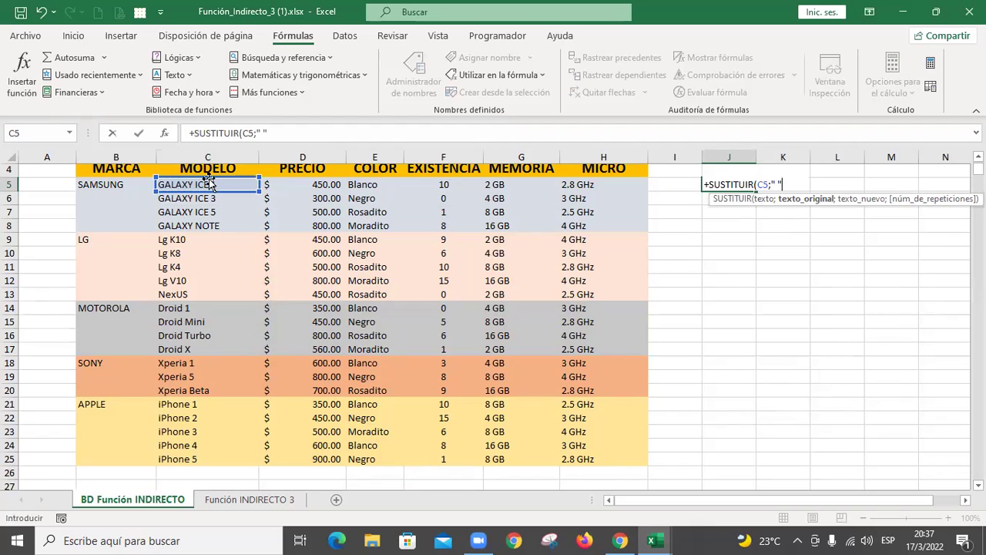
type("\" \";\"_")
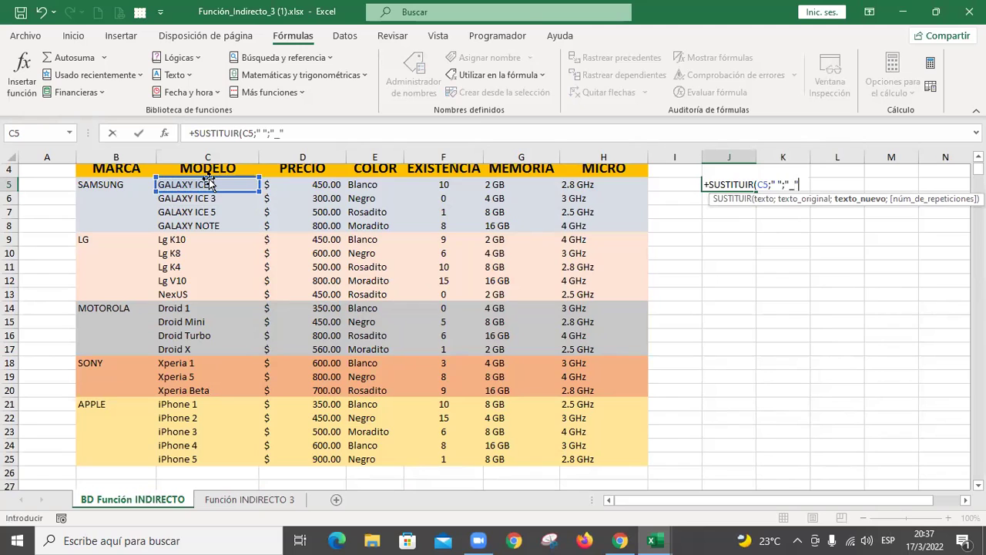
type("\")")
key("ctrl+Return")
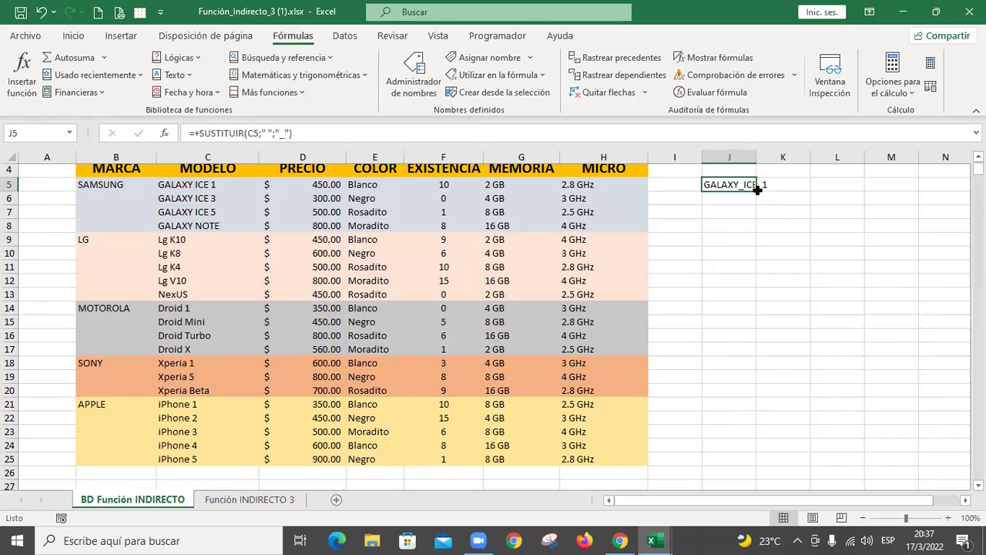
- Fill the SUSTITUIR formula from J5 down to J25, covering every phone model in the table
left_click_drag(758, 190, 759, 260)
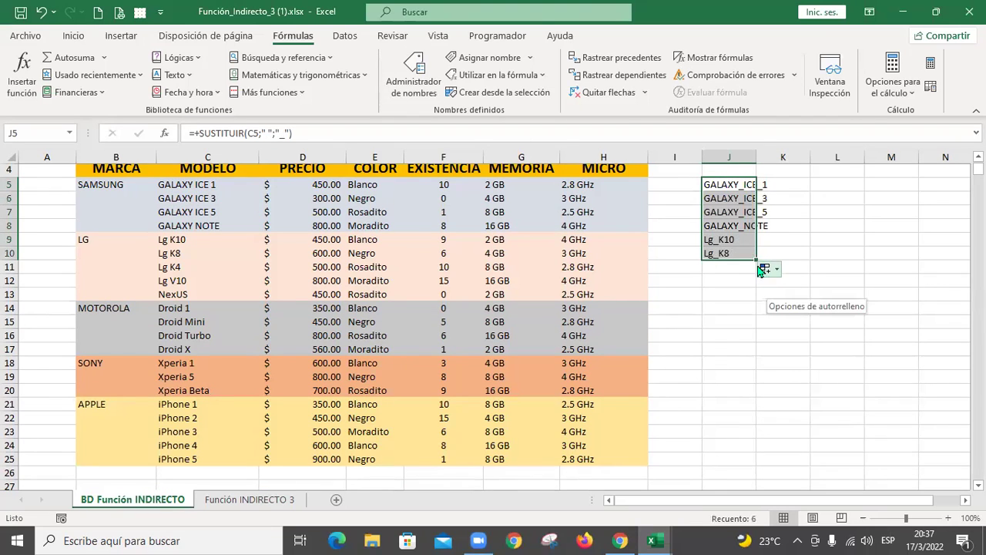
left_click_drag(758, 262, 750, 374)
scroll(750, 374, "down", 1)
scroll(749, 334, "down", 1)
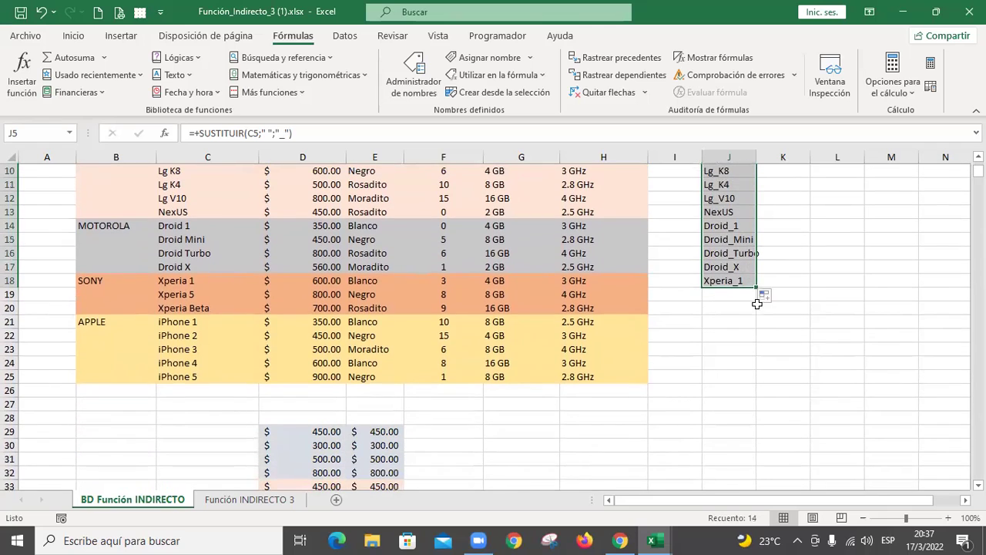
left_click_drag(757, 287, 755, 385)
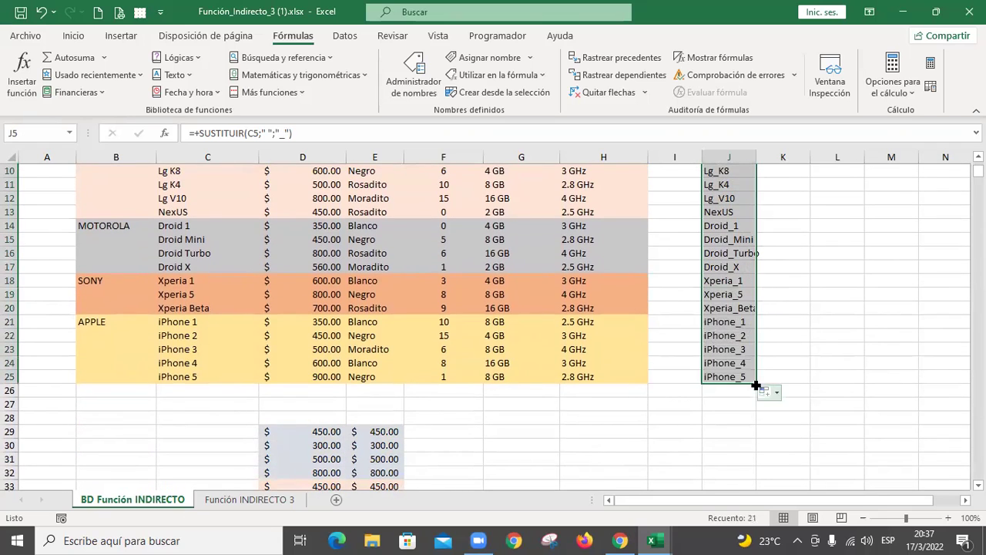
scroll(747, 376, "up", 3)
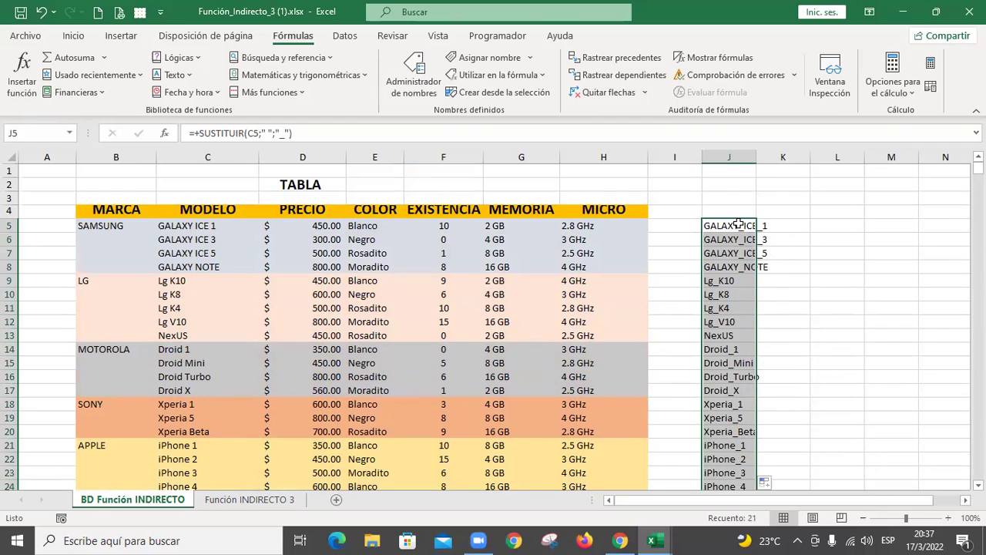
left_click(738, 224)
left_click(379, 223)
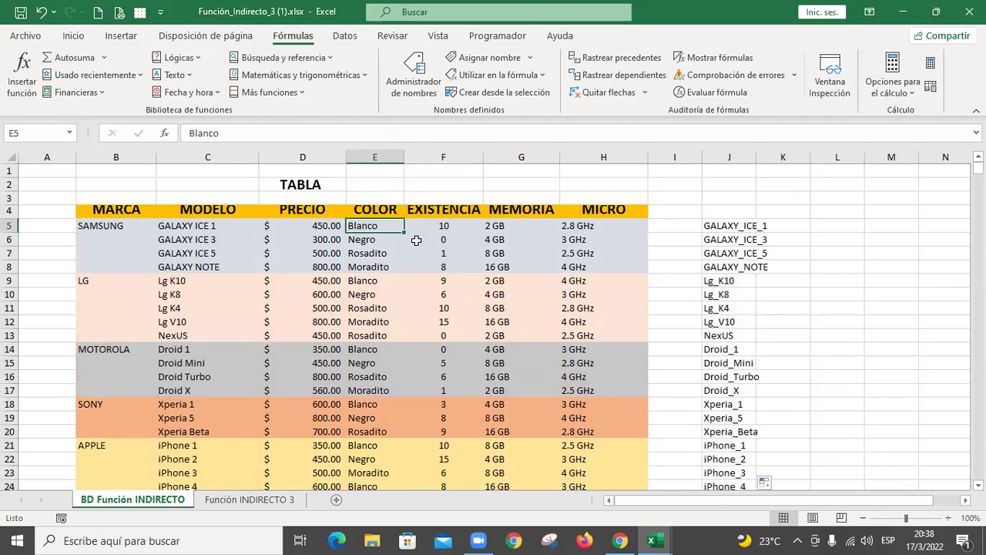
left_click(731, 225)
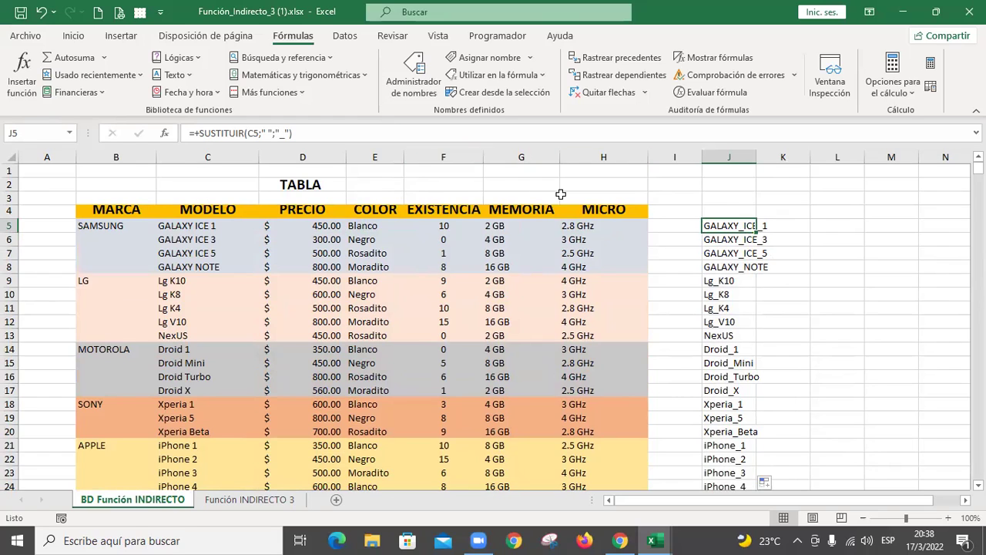
key("ctrl+c")
left_click(372, 224)
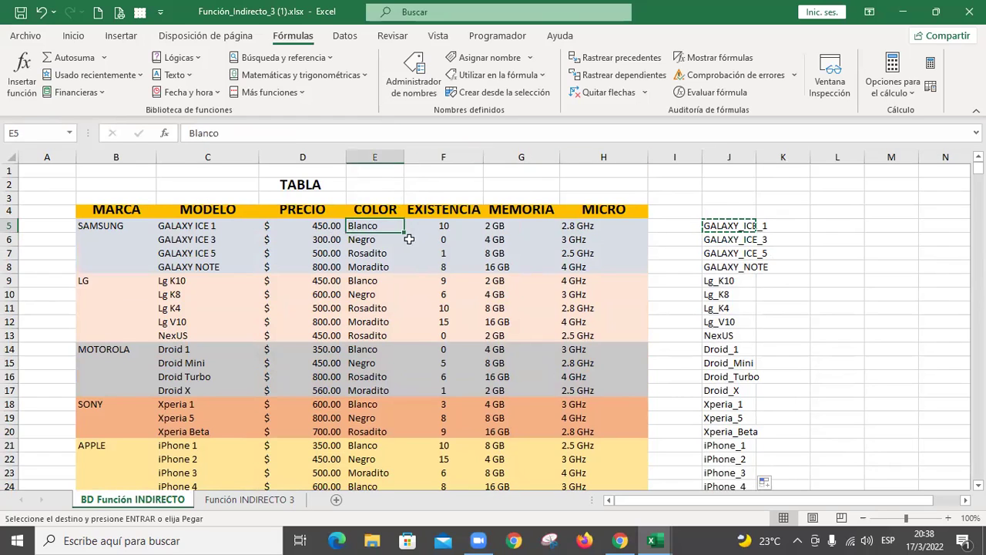
left_click(486, 57)
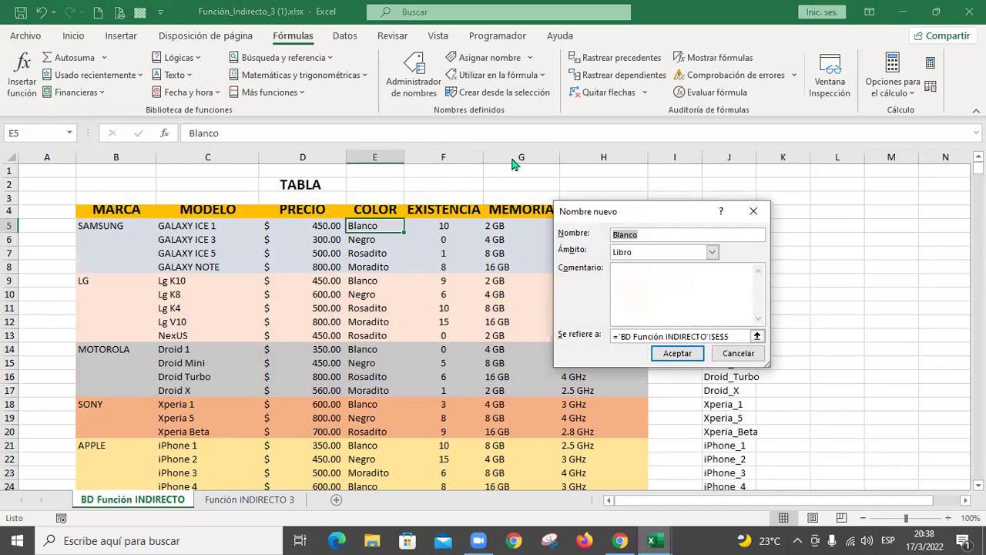
left_click(738, 354)
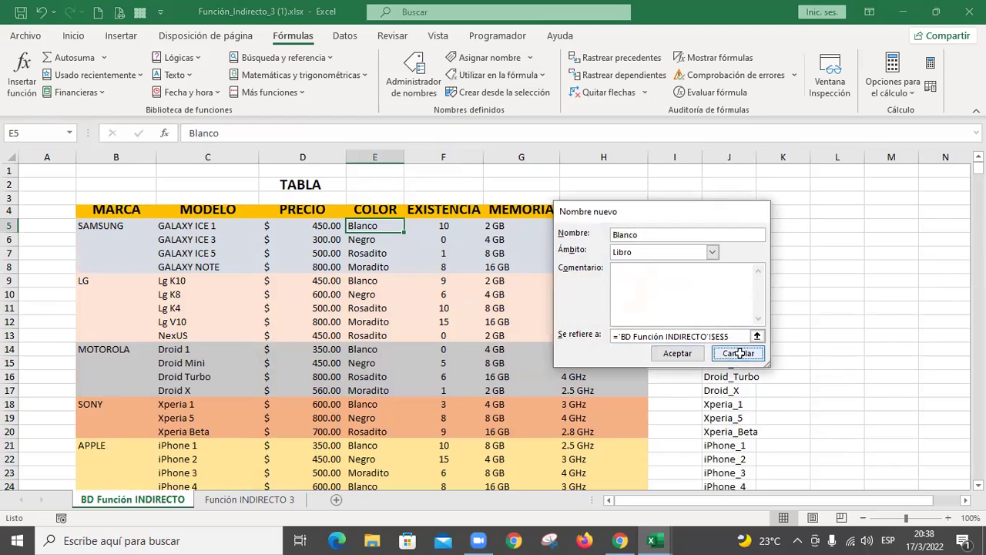
left_click(201, 223)
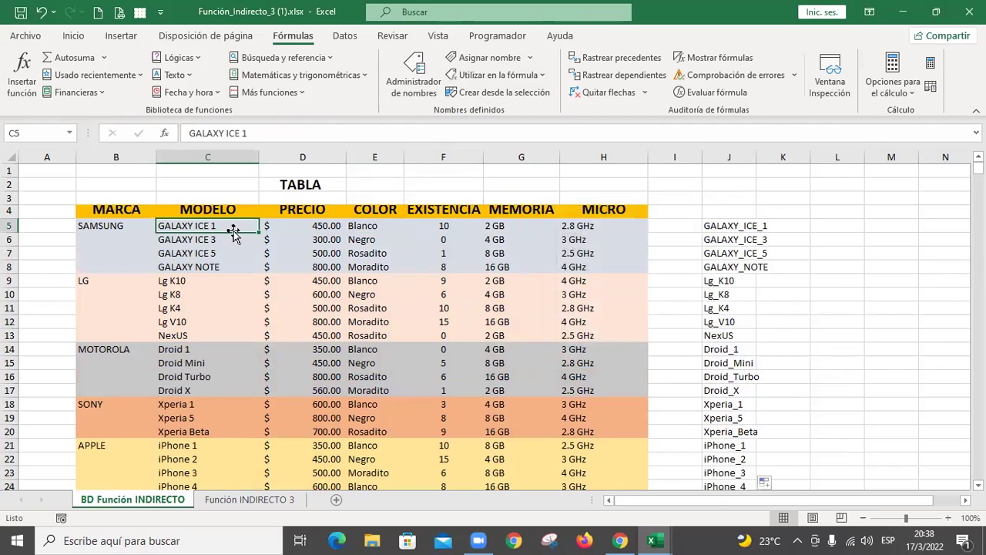
left_click(497, 63)
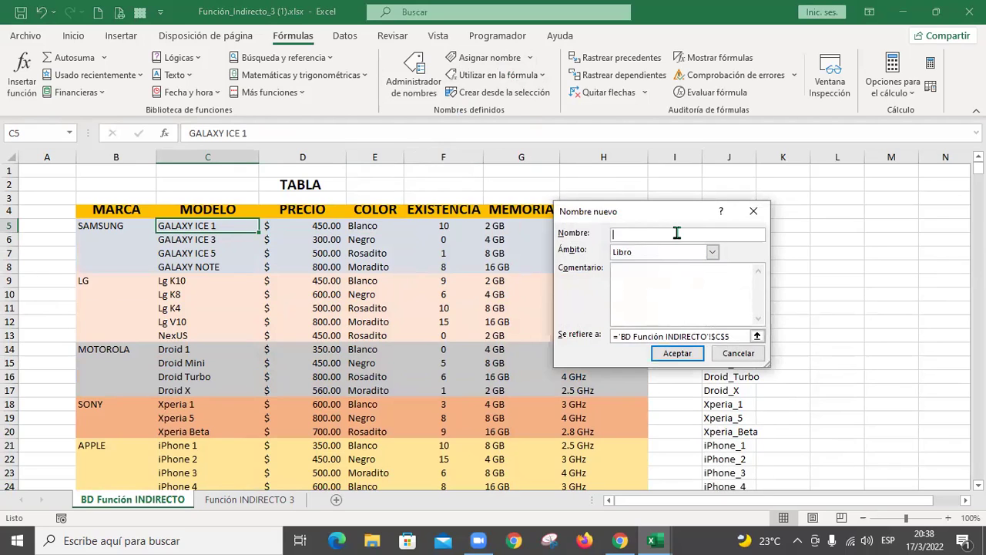
left_click(740, 353)
- Copy J5:J25 and paste it over itself as values so the underscore names become plain text
left_click_drag(730, 225, 728, 278)
scroll(747, 339, "down", 5)
scroll(726, 264, "down", 1)
scroll(728, 277, "up", 6)
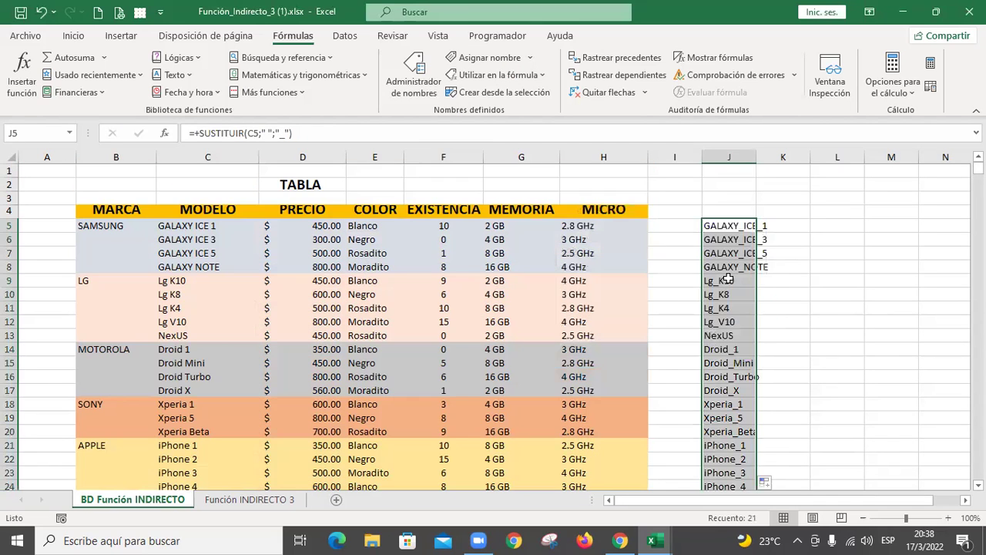
key("ctrl+c")
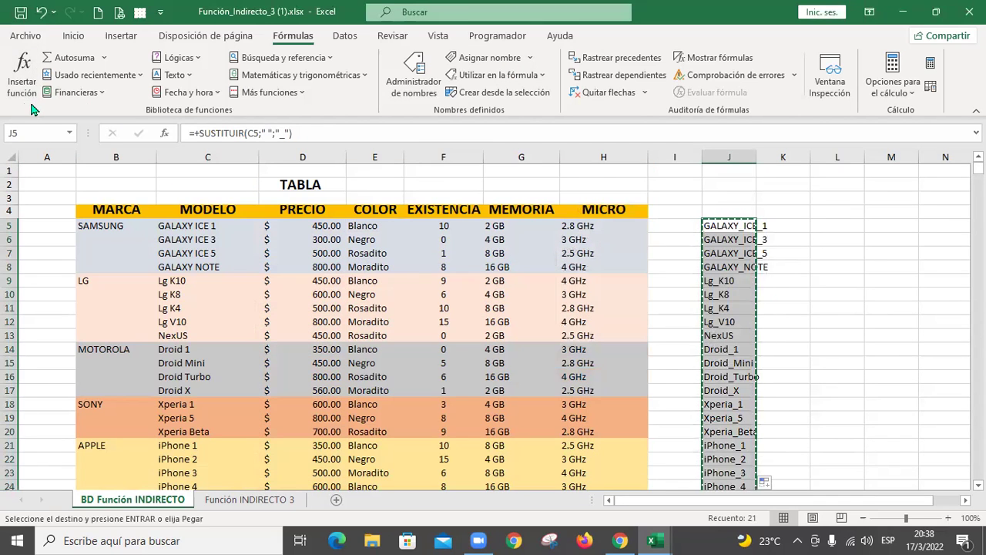
left_click(74, 36)
left_click(21, 93)
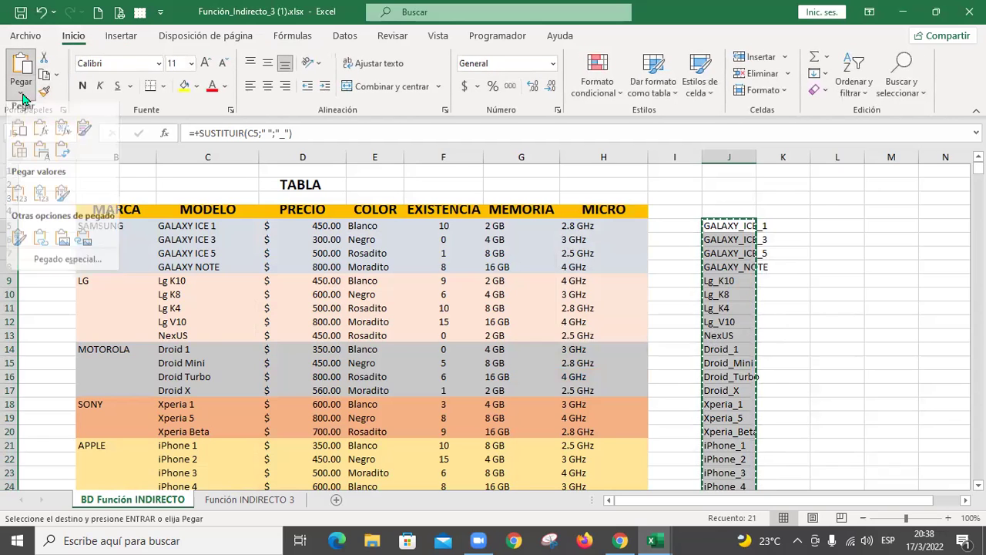
left_click(43, 203)
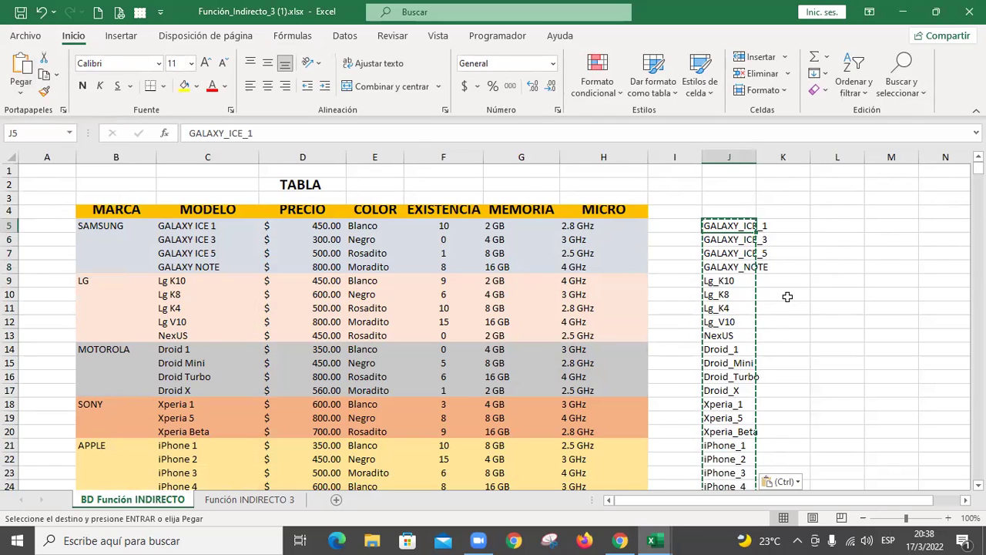
key("ctrl+c")
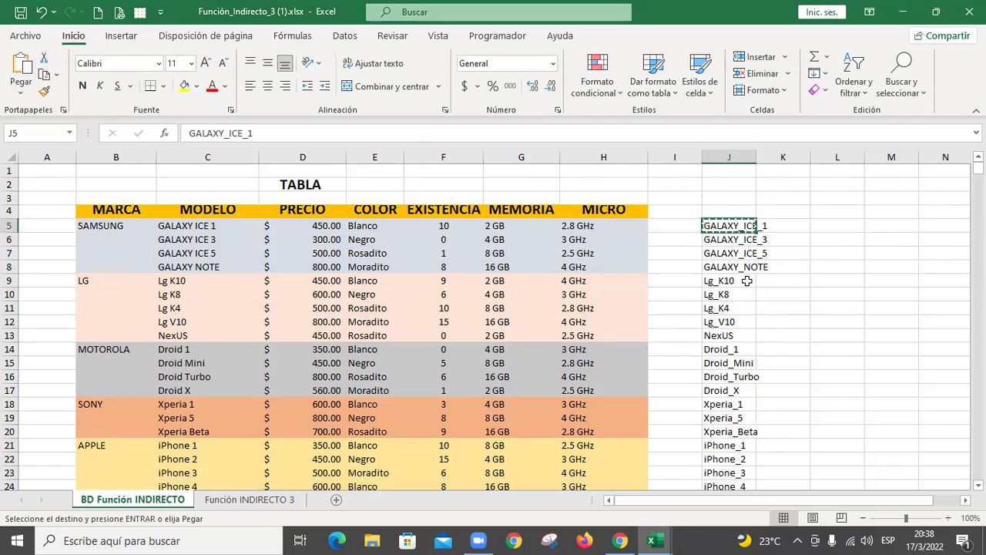
left_click(212, 227)
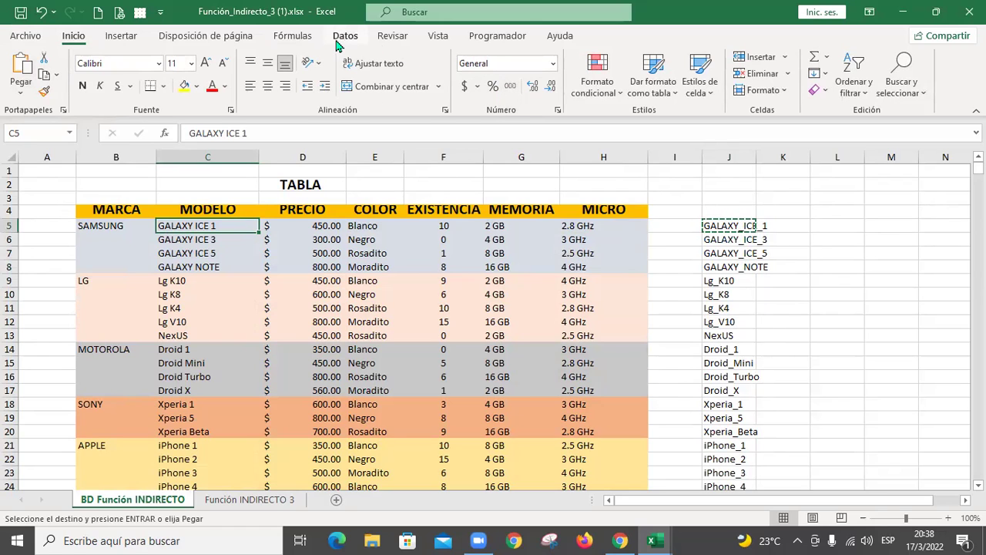
left_click(297, 35)
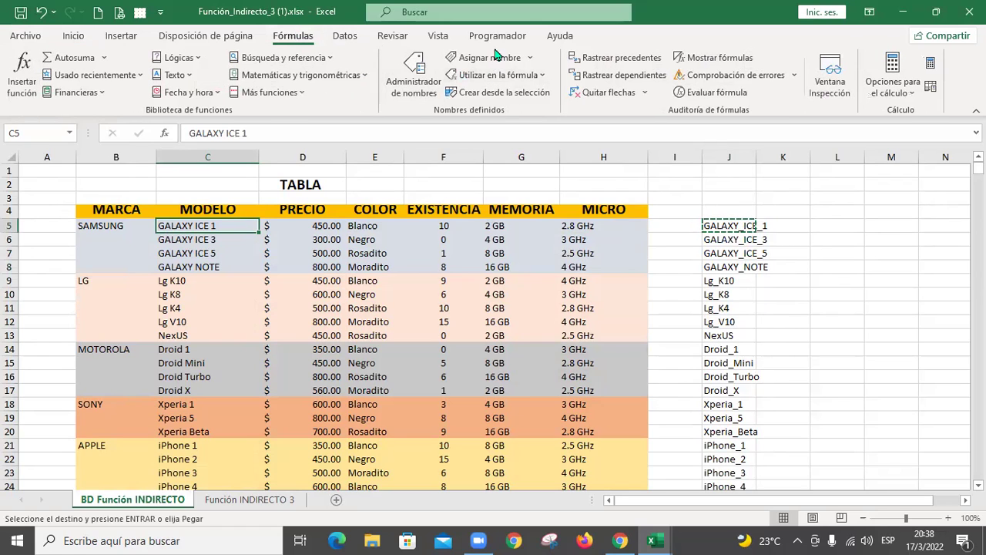
left_click(490, 58)
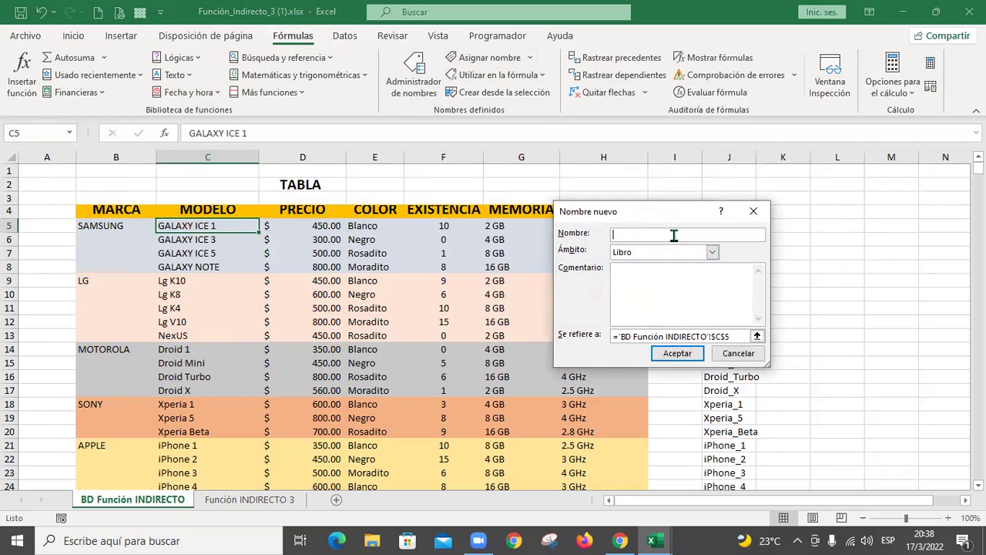
left_click(735, 354)
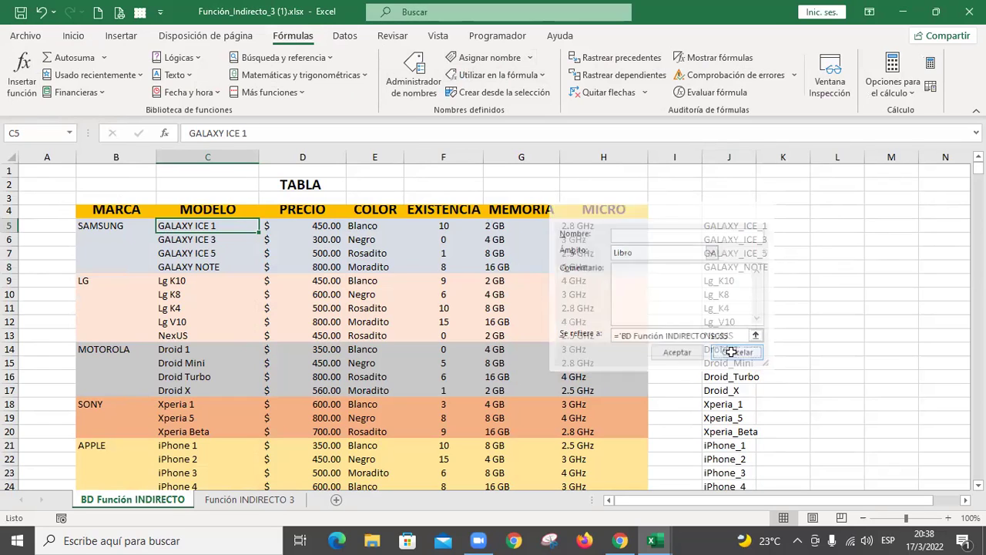
- Copy the text of J5 and define the name GALAXY_ICE_1_COL with scope Libro, referring to the COLOR cell E5
left_click(745, 228)
left_click_drag(312, 128, 166, 129)
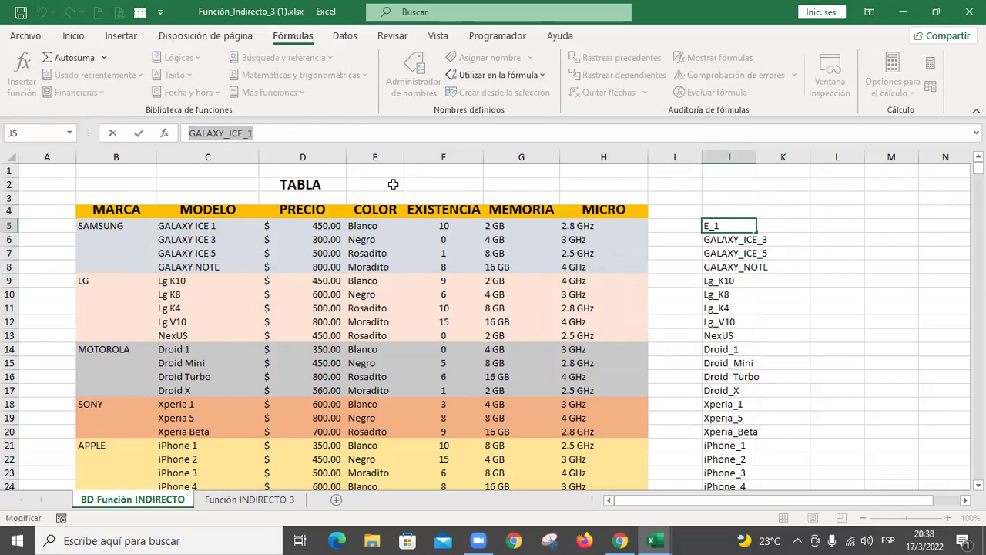
left_click(228, 225)
left_click(485, 58)
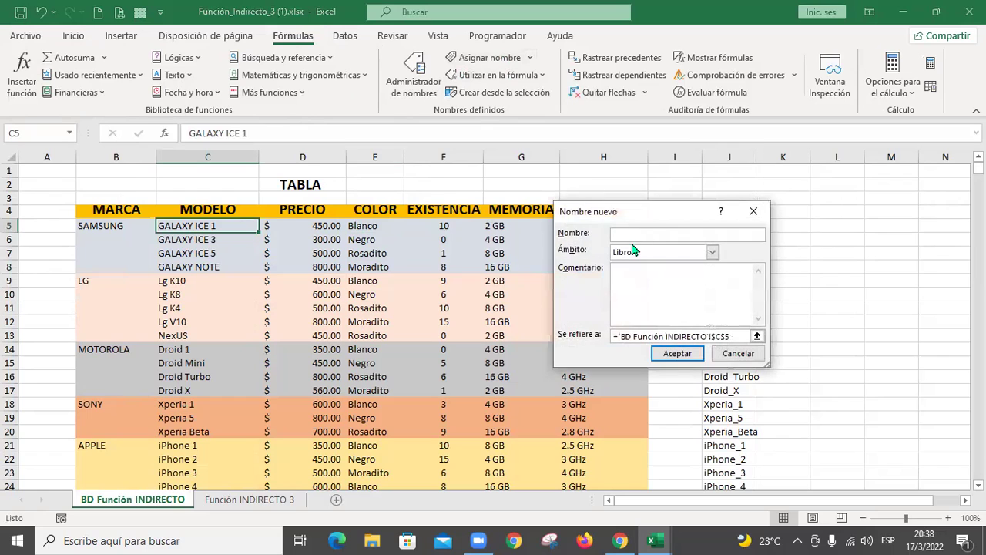
key("ctrl+v")
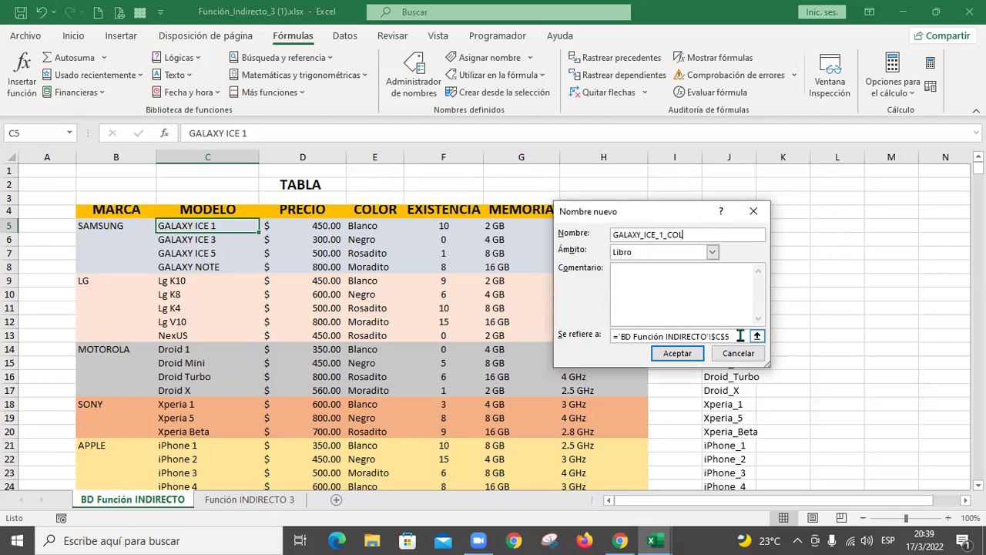
left_click(608, 339)
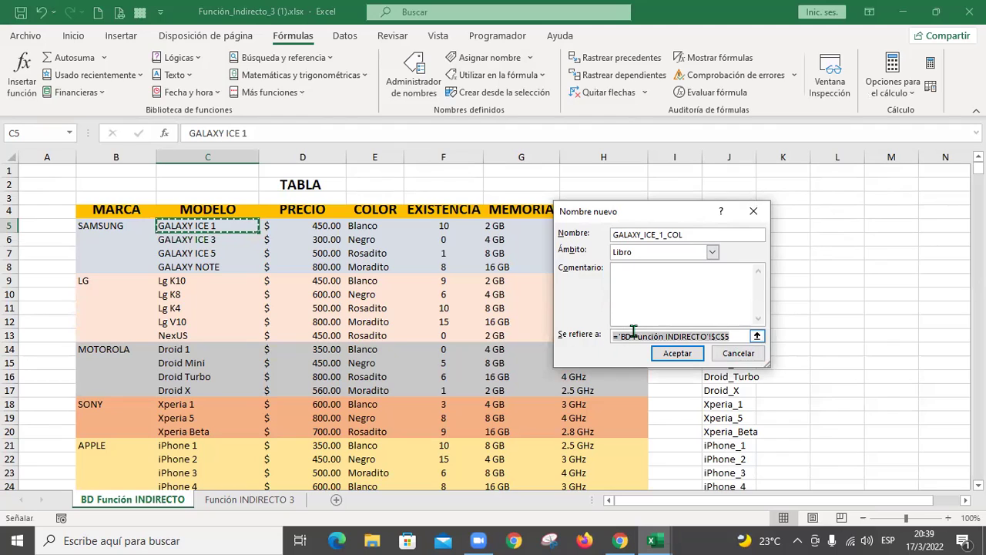
left_click(358, 219)
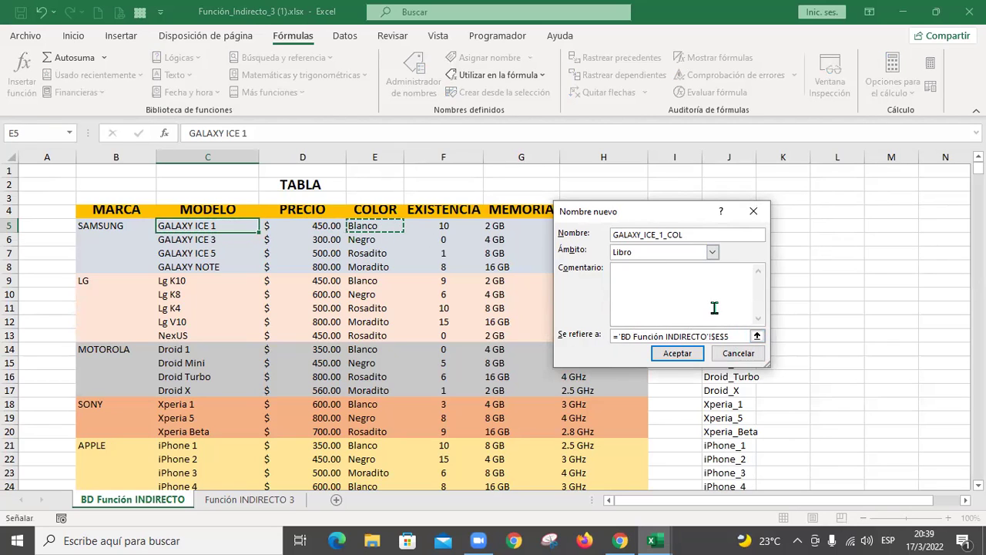
left_click(690, 354)
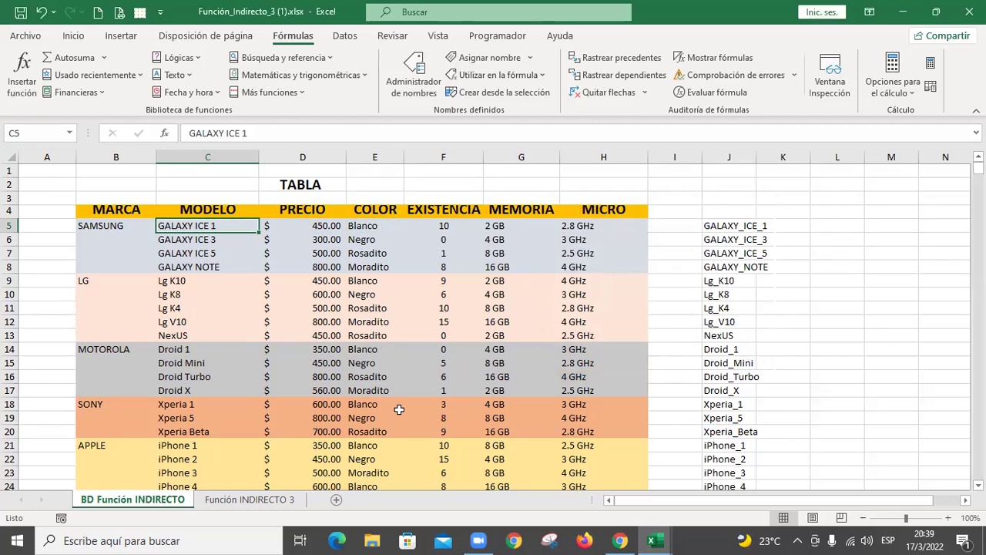
- On the Función INDIRECTO 3 sheet, enter the formula +INDIRECTO(C11&"_COL") in the COLOR cell G9
left_click(249, 500)
type("+INI")
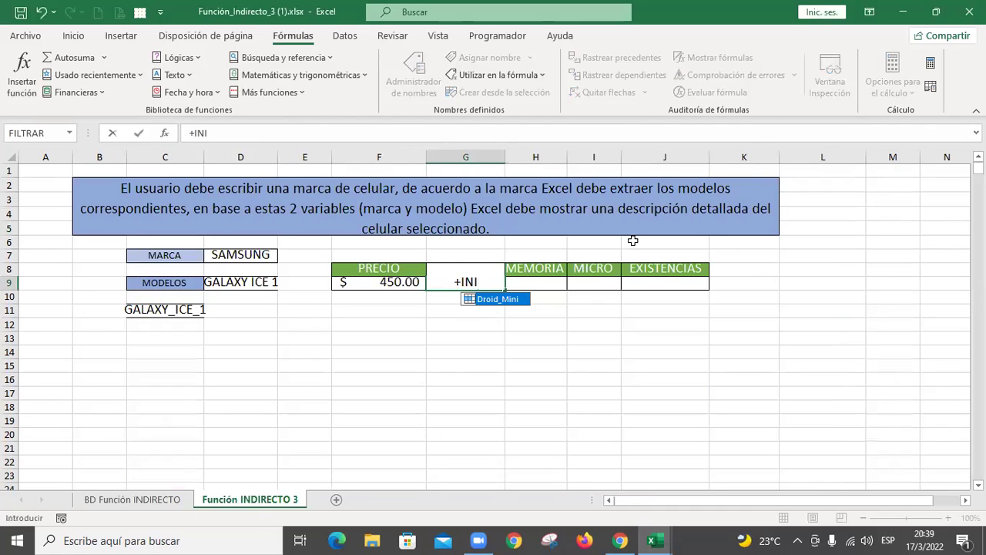
key("BackSpace")
type("DIRE")
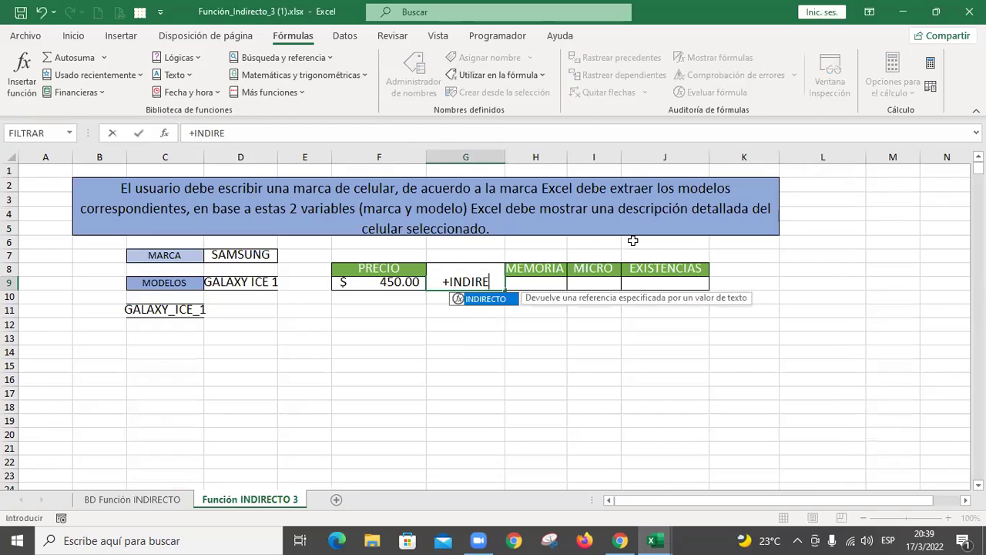
double_click(481, 299)
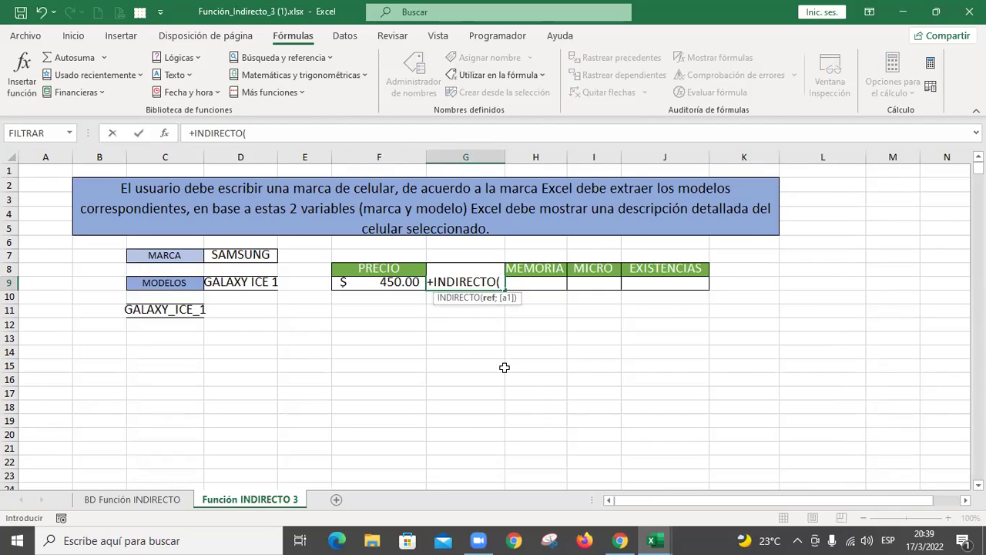
left_click(171, 310)
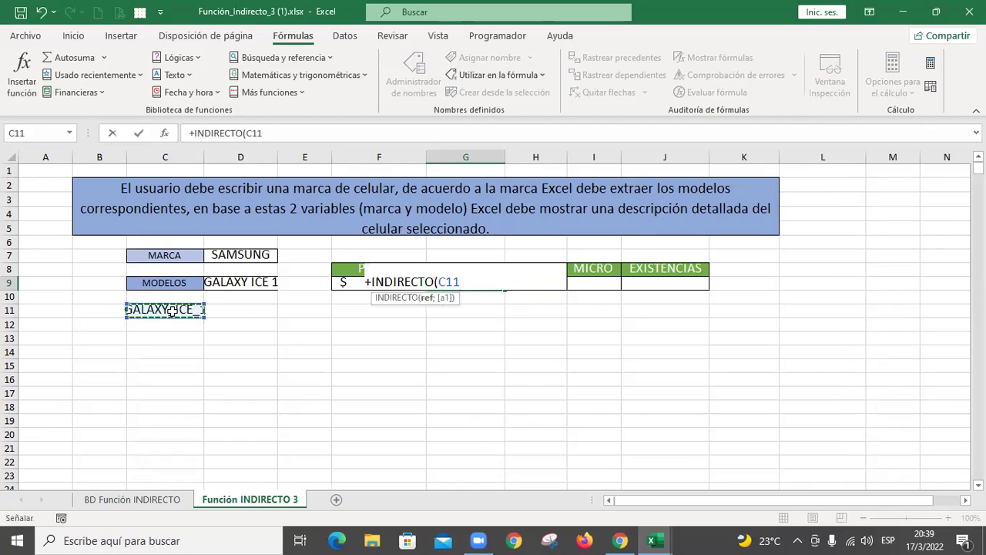
type("&\"_")
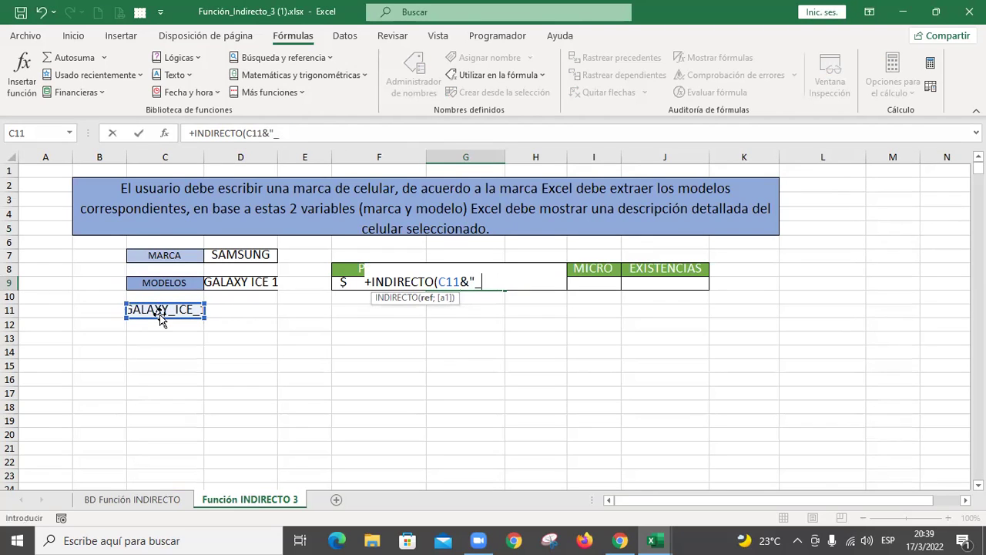
type("COL\")")
key("Return")
key("Up")
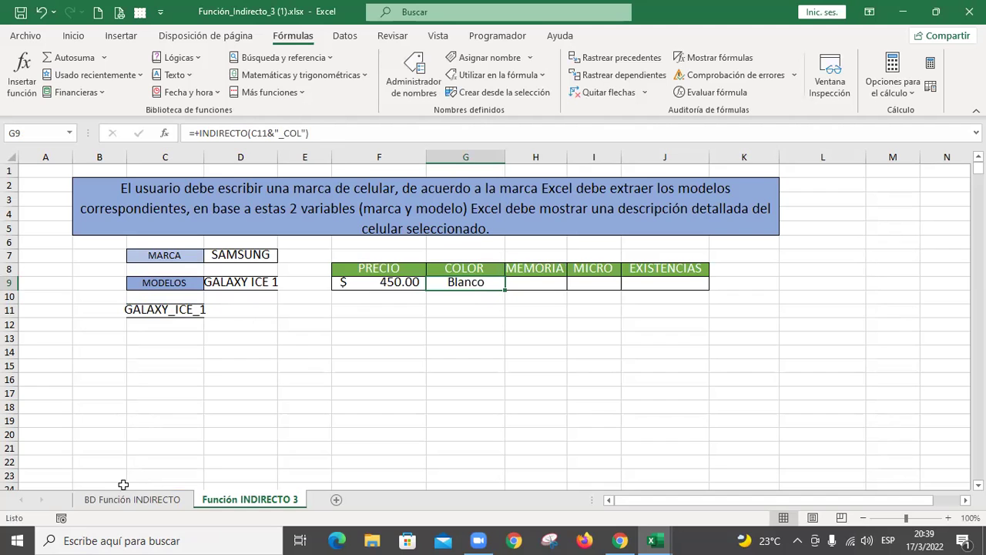
- Define the name GALAXY_ICE_1_MEM with scope Libro, referring to the MEMORIA cell G5 on BD Función INDIRECTO
left_click(145, 504)
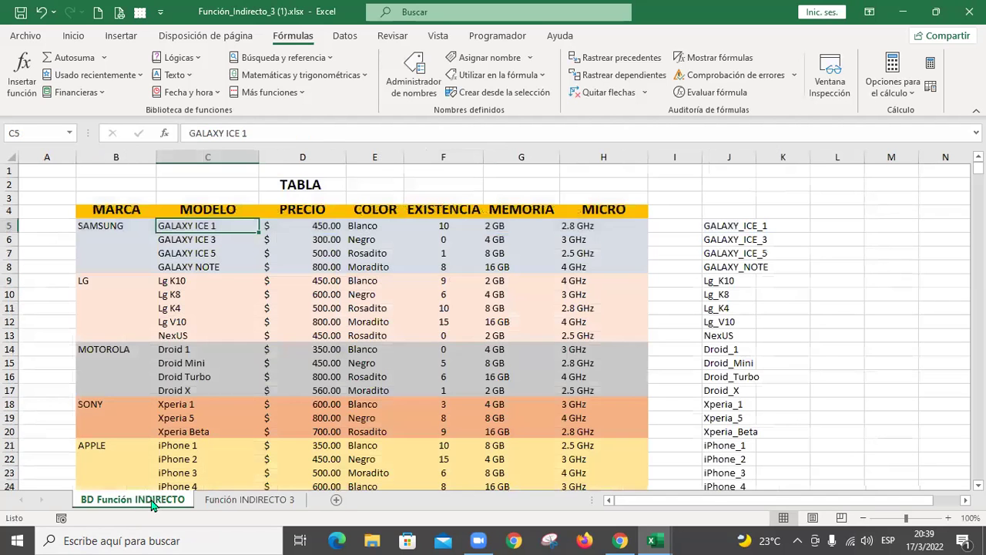
left_click(231, 501)
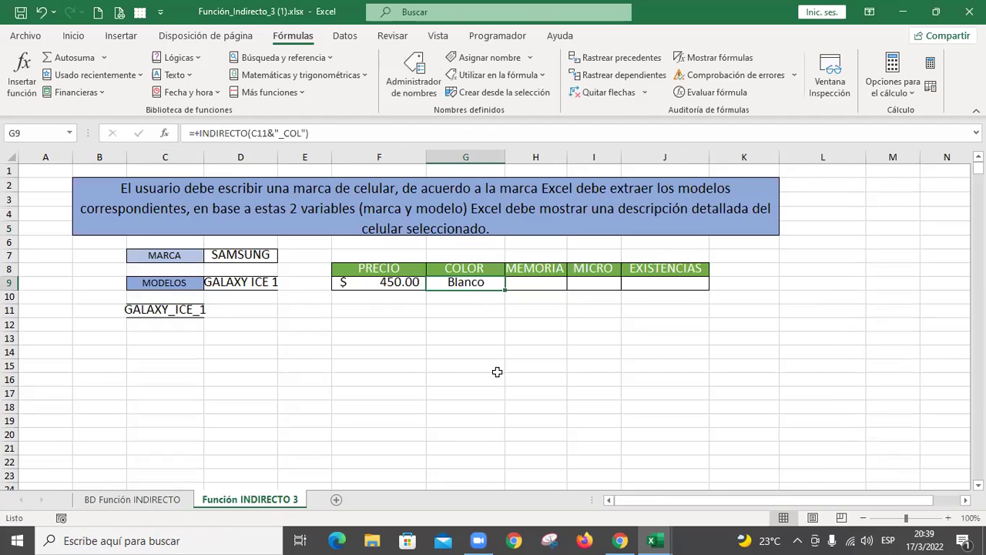
left_click(551, 284)
left_click(137, 499)
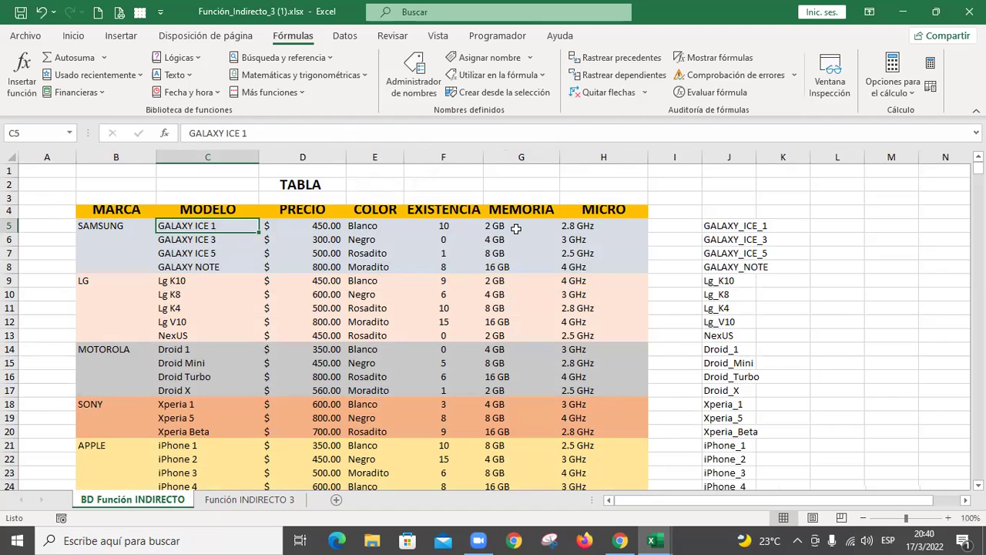
left_click(485, 58)
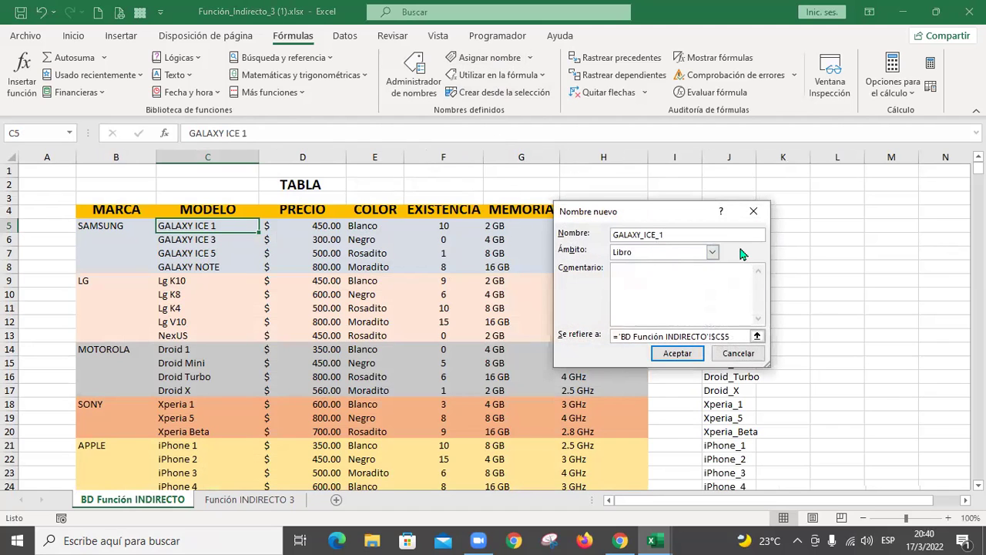
type("_MEM")
left_click_drag(738, 336, 545, 337)
key("BackSpace")
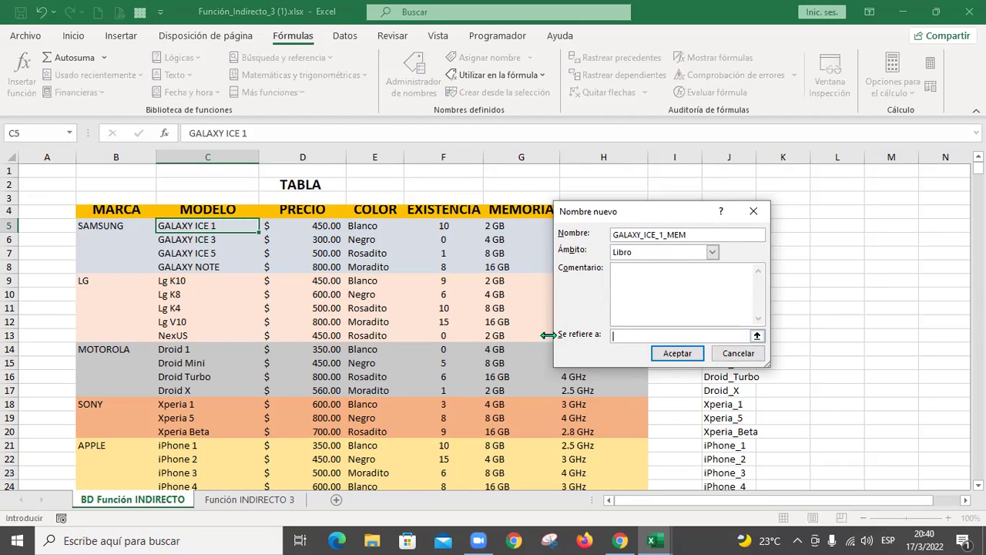
left_click(502, 225)
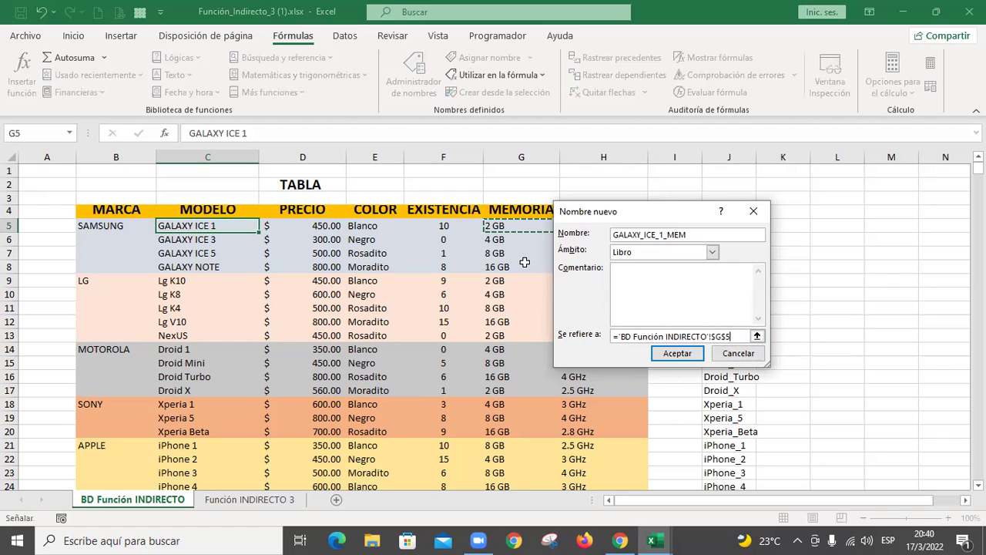
left_click(690, 357)
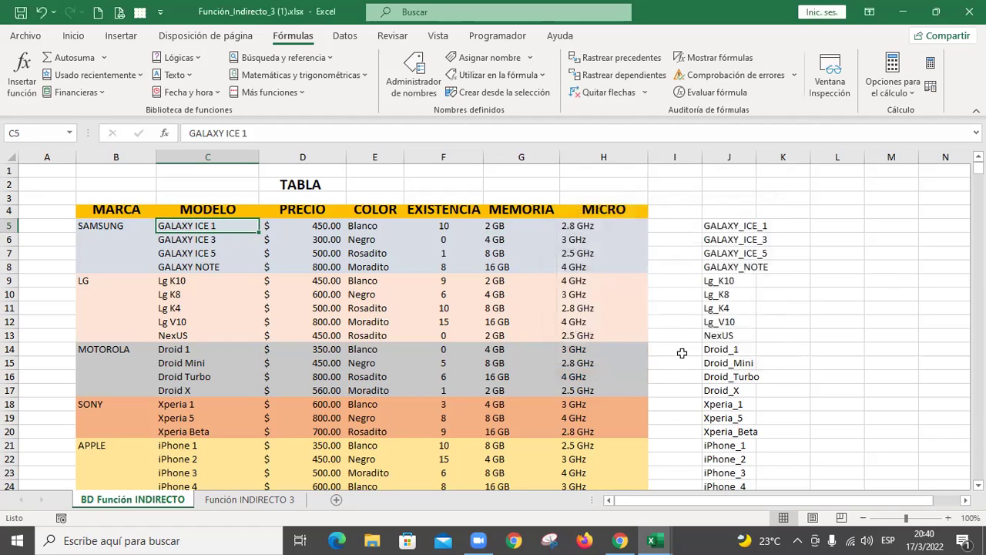
- On the Función INDIRECTO 3 sheet, enter the formula +INDIRECTO(C11&"_MEM") in the MEMORIA cell H9
left_click(250, 499)
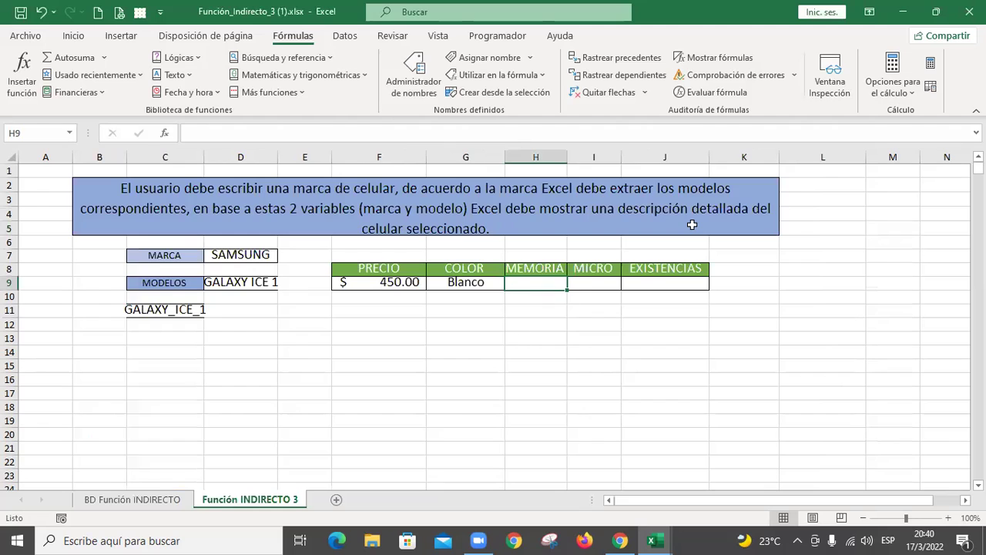
type("+INDIRE")
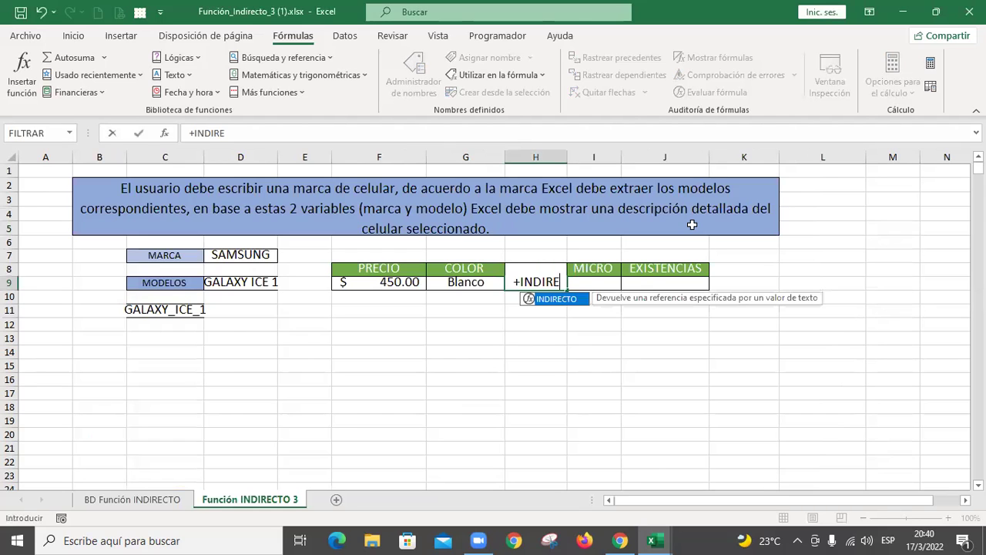
double_click(559, 301)
left_click(186, 310)
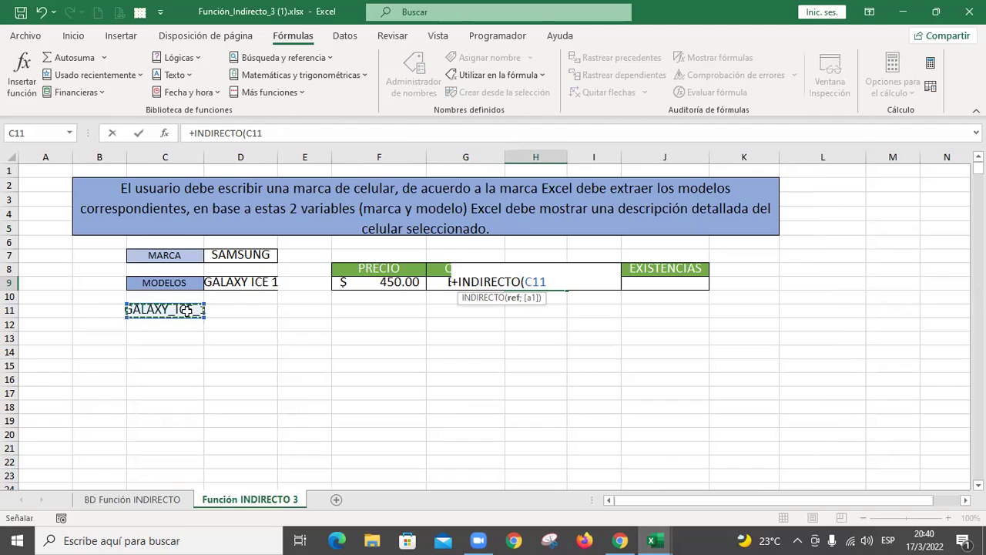
type("&\"_")
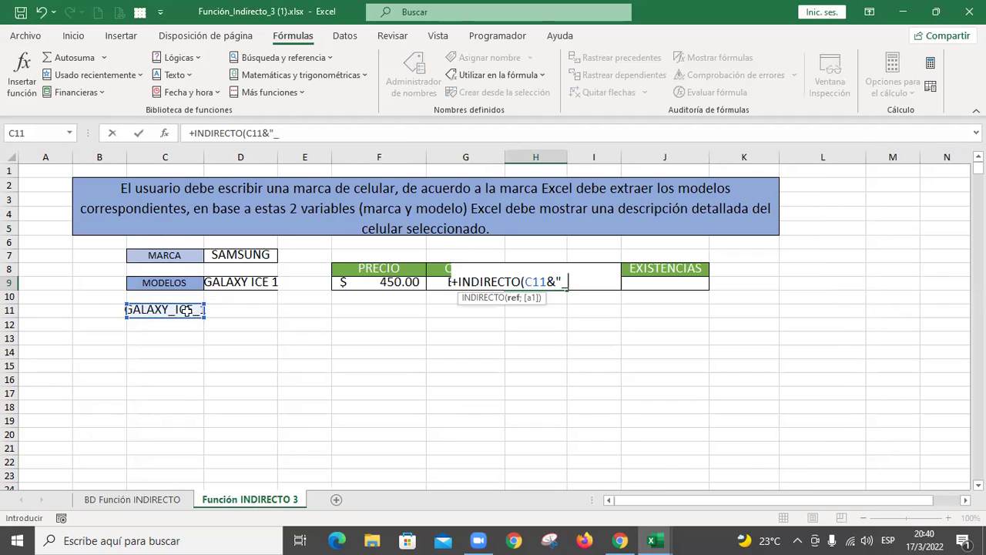
type("MEM")
key("Return")
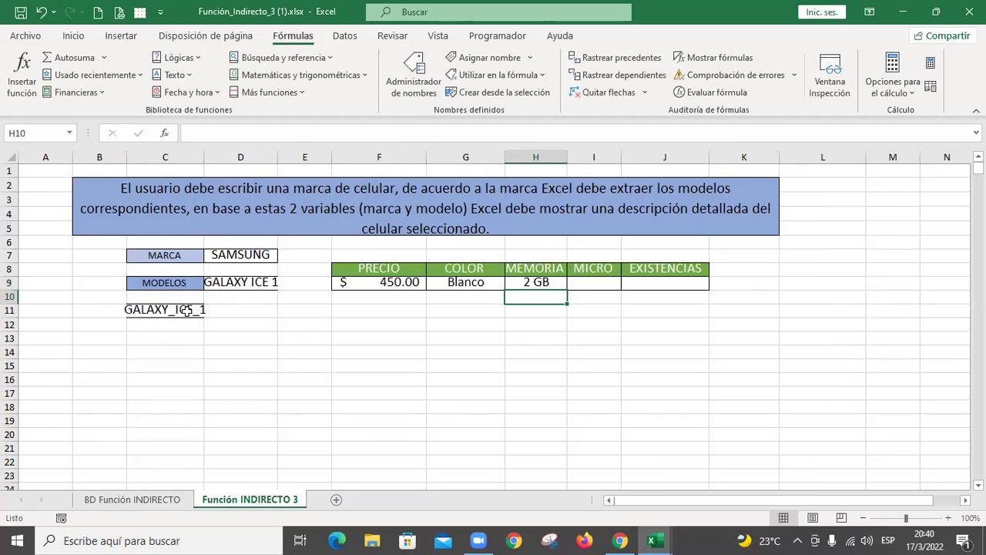
- Select the MICRO result cell I9 on Función INDIRECTO 3 and return to the BD Función INDIRECTO sheet
left_click(137, 499)
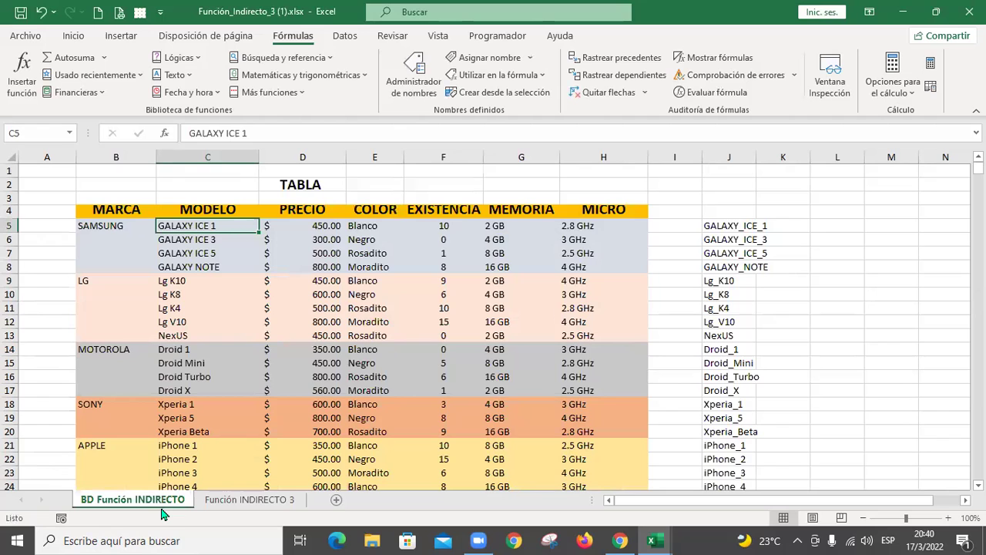
left_click(272, 502)
left_click(579, 285)
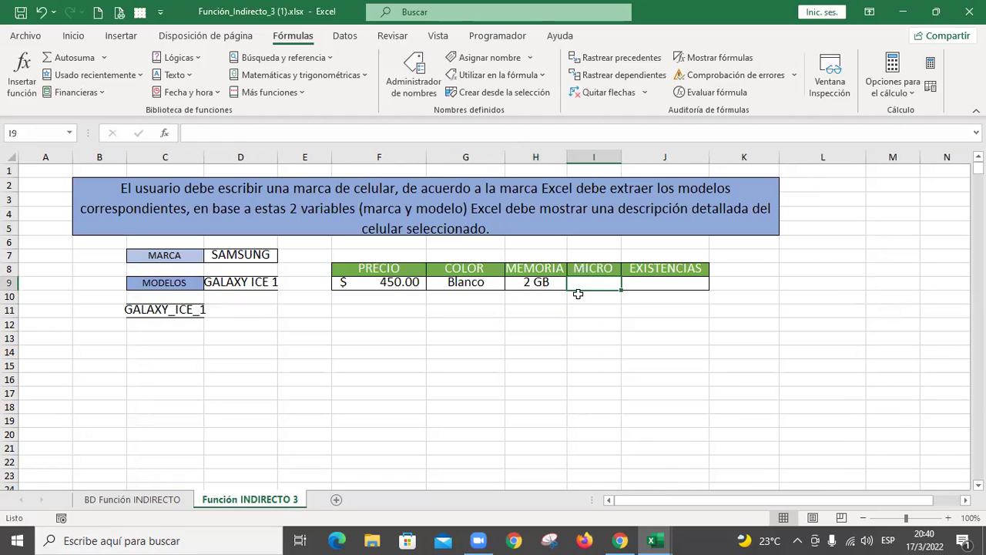
left_click(158, 503)
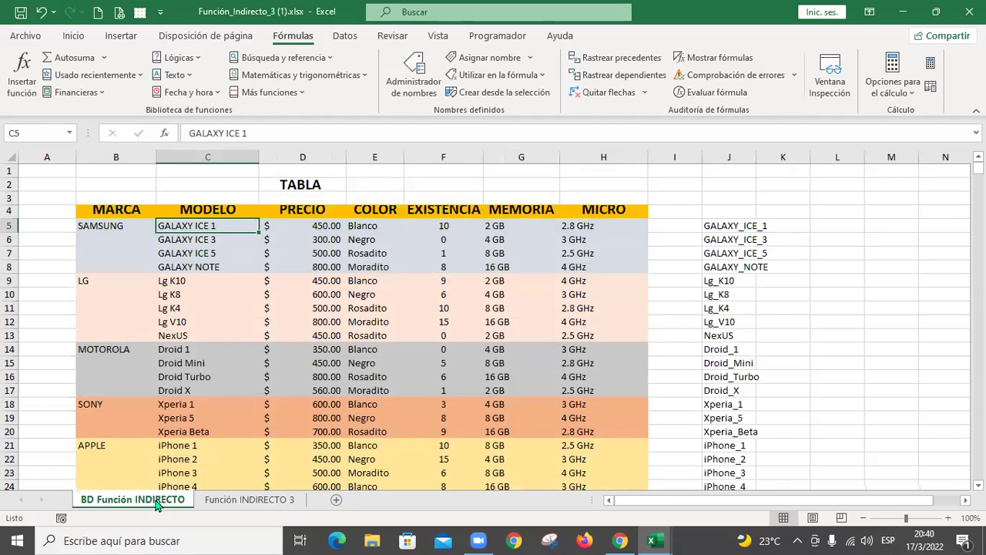
left_click(510, 225)
left_click(296, 500)
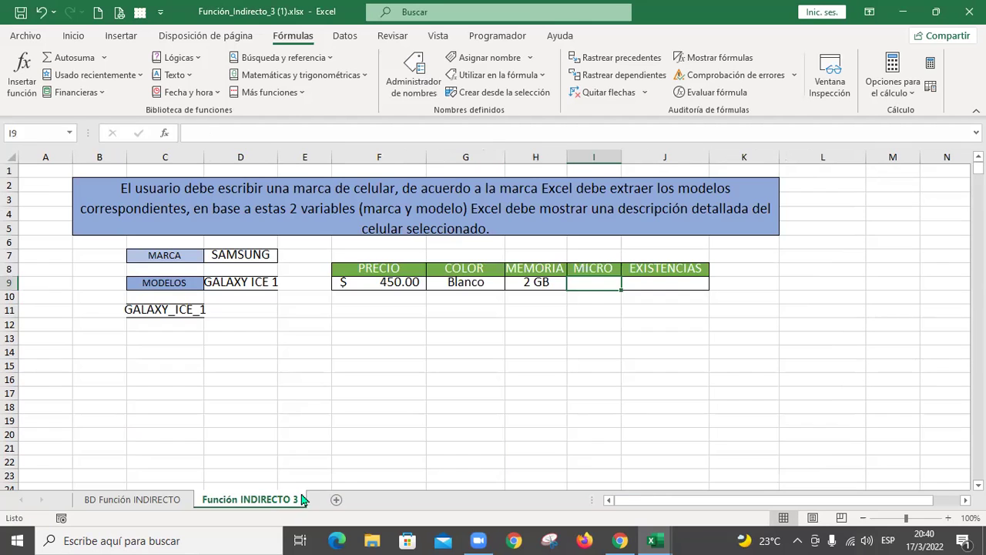
left_click(136, 499)
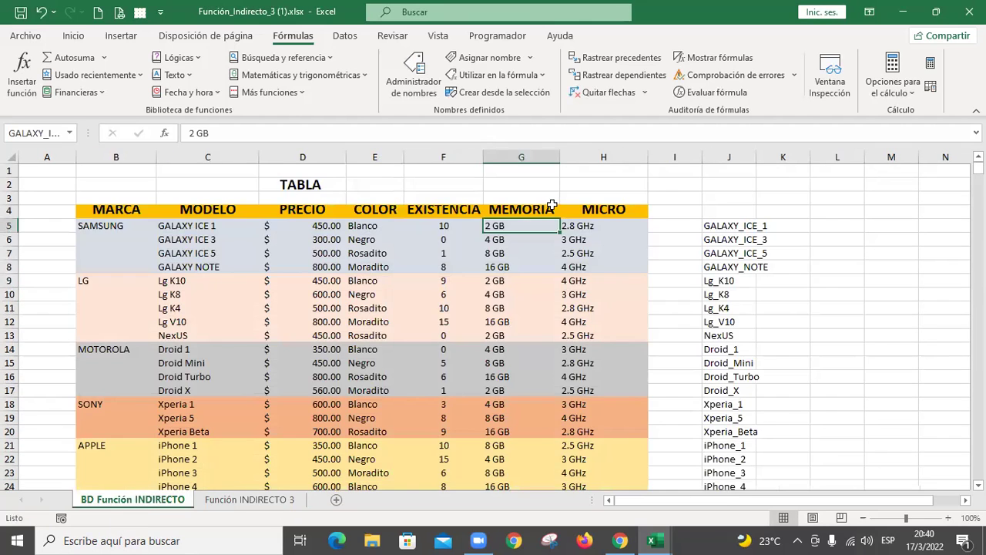
- Starting from model cell C5, define the name GALAXY_ICE_1_MIC with scope Libro, referring to the MICRO cell H5
left_click(217, 225)
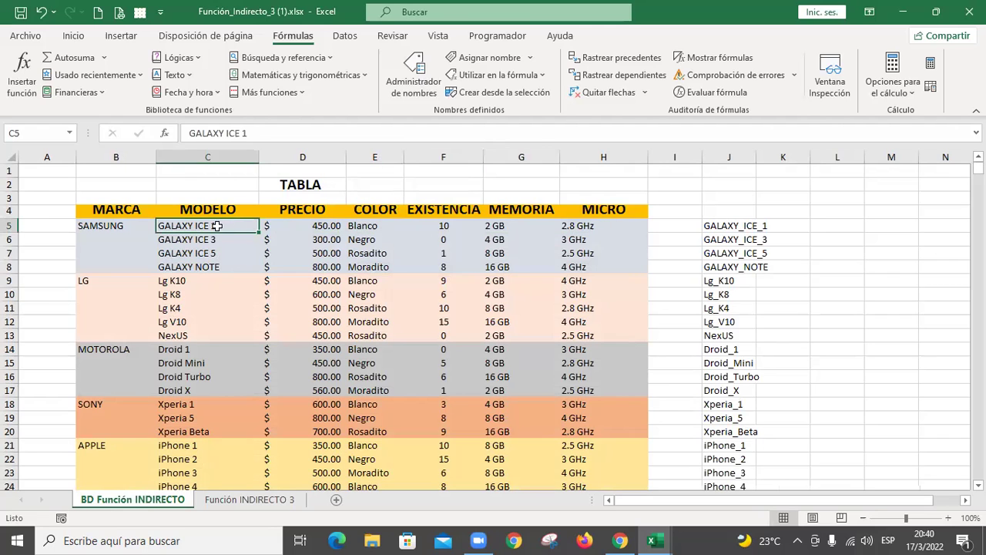
left_click(505, 58)
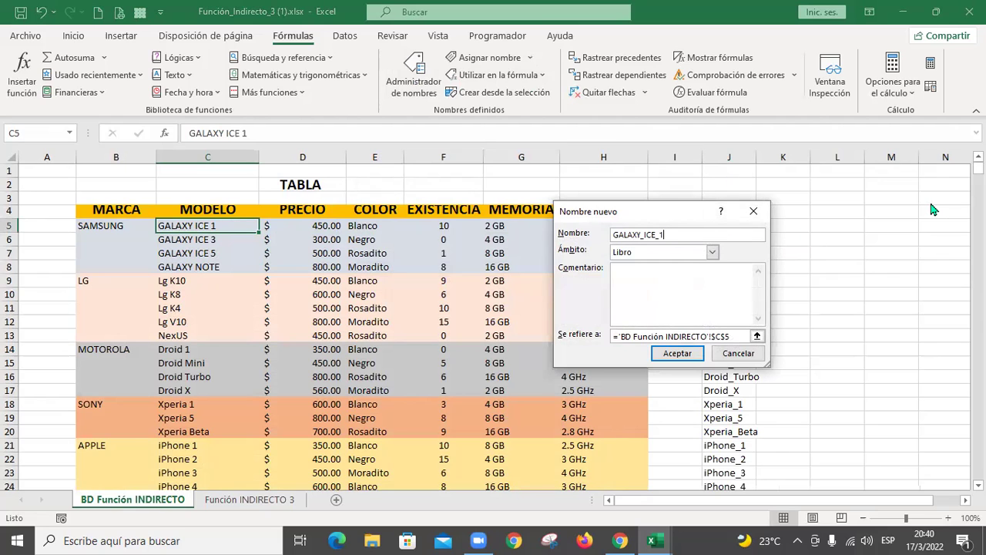
key("Return")
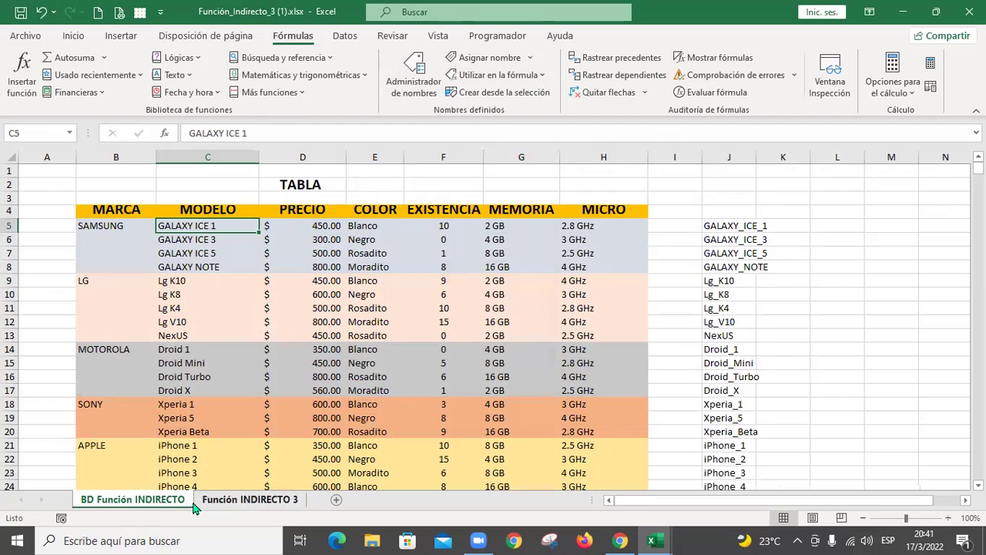
left_click(490, 58)
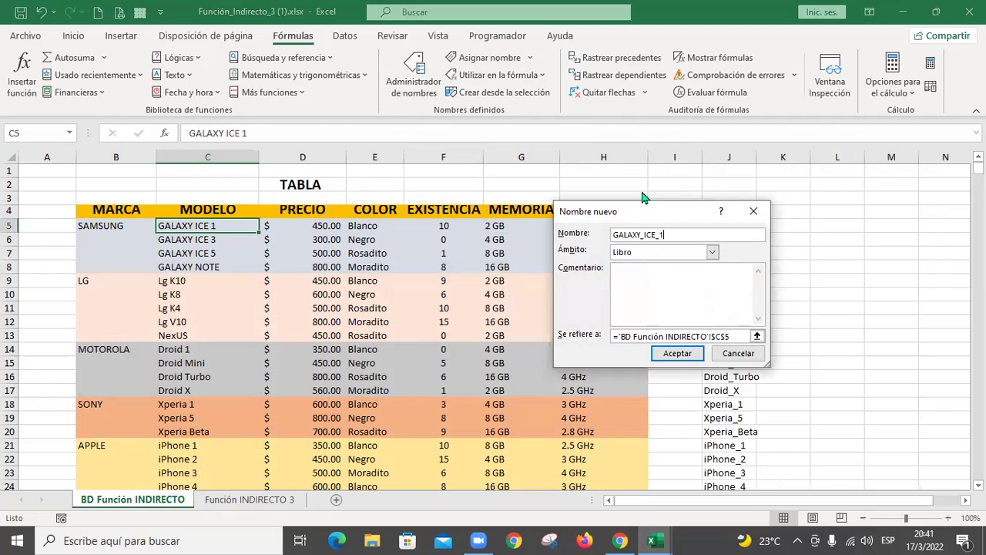
type("IC")
left_click_drag(740, 336, 613, 336)
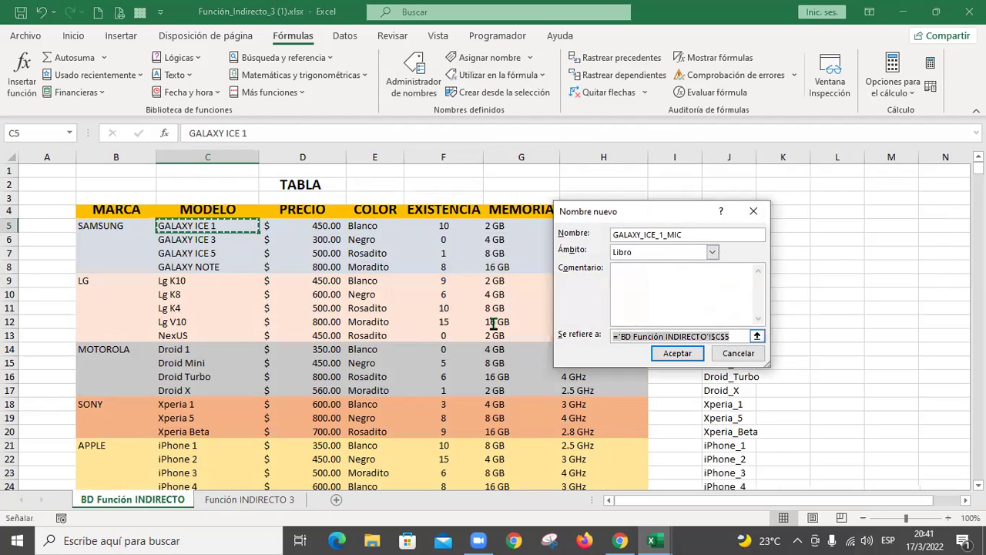
key("BackSpace")
left_click_drag(686, 213, 788, 201)
left_click(601, 226)
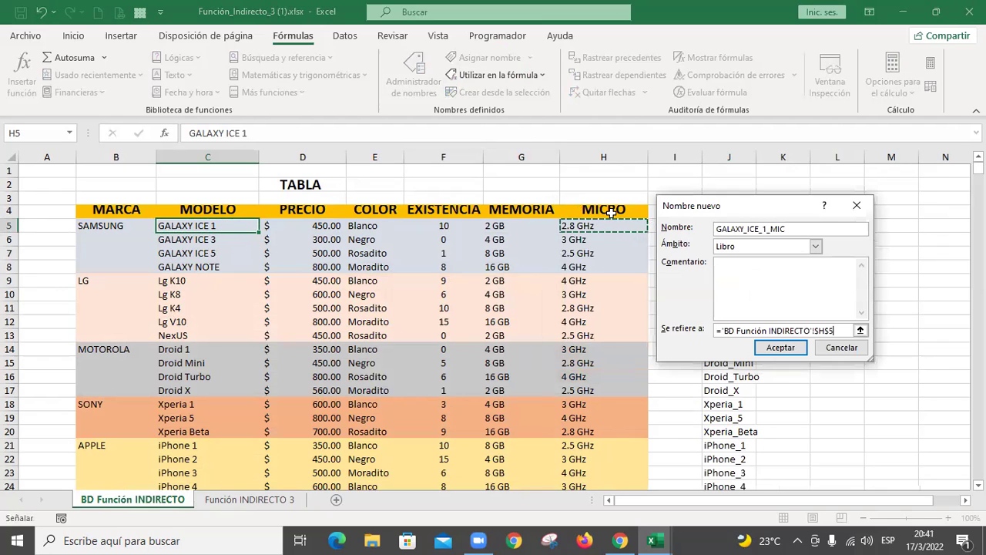
left_click(780, 347)
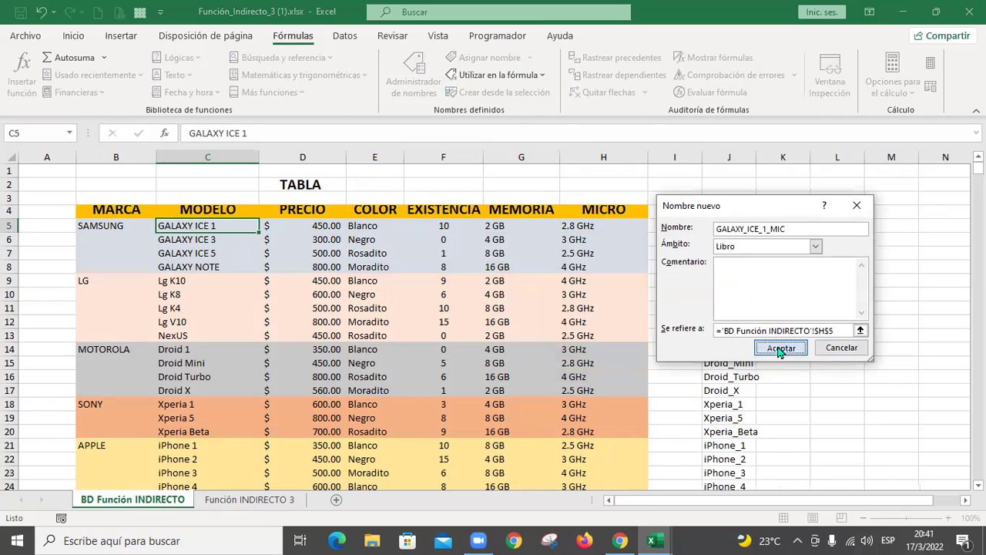
- On the Función INDIRECTO 3 sheet, enter the formula +INDIRECTO(C11&"_MIC") in the MICRO cell I9
left_click(265, 502)
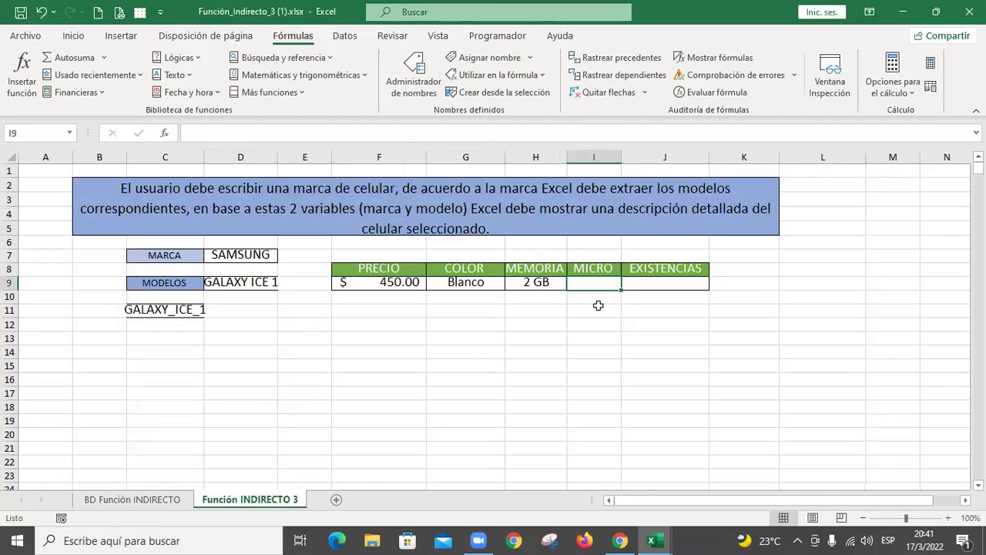
type("+")
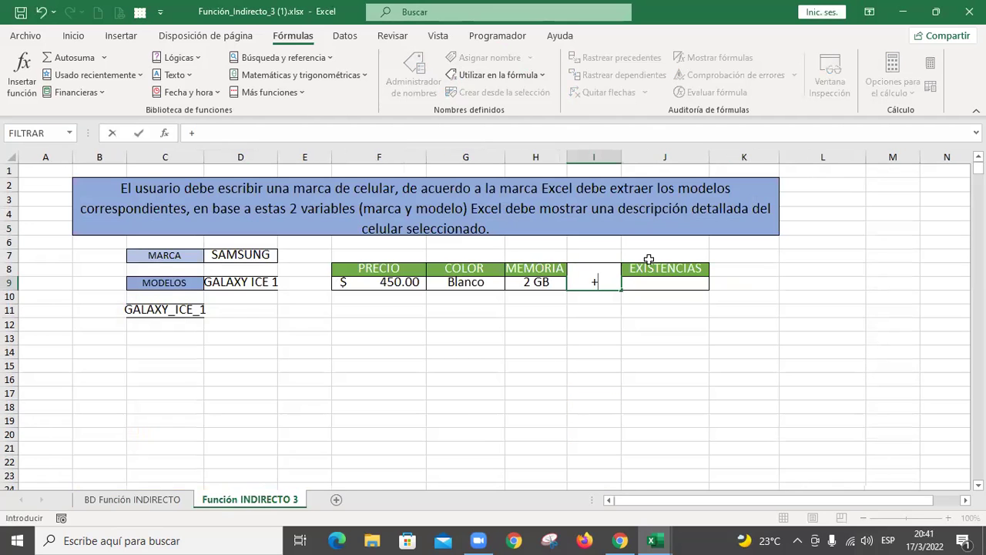
type("INDI")
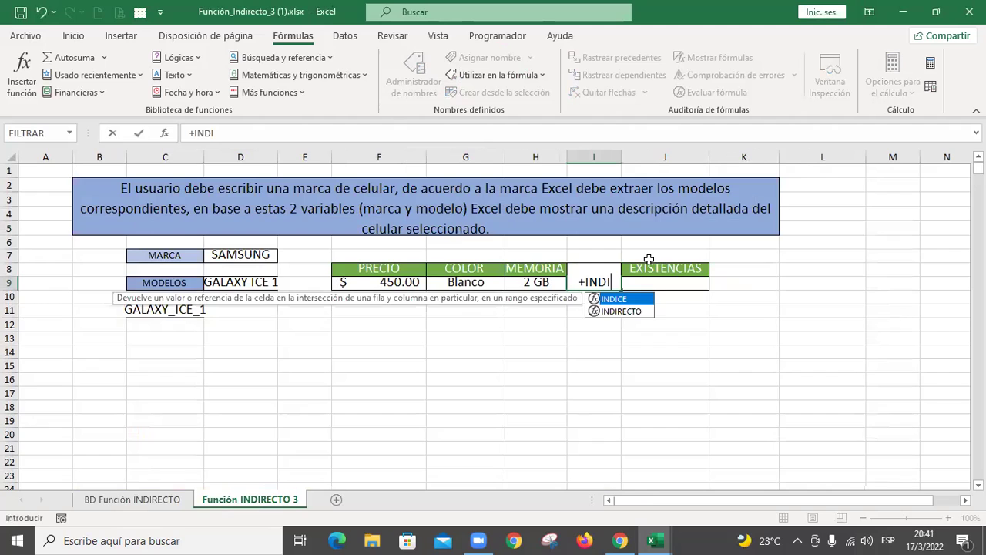
double_click(641, 311)
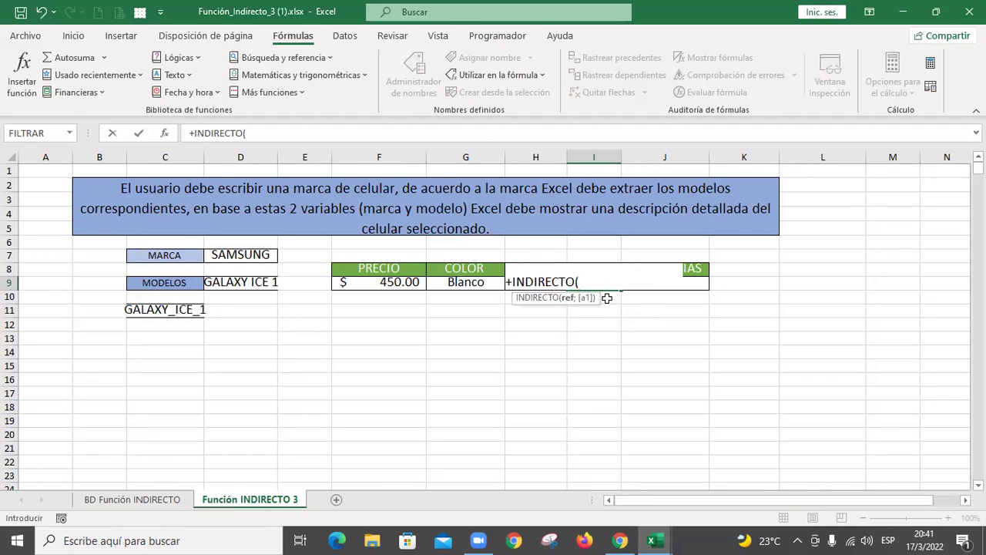
type("&")
key("BackSpace")
left_click(168, 310)
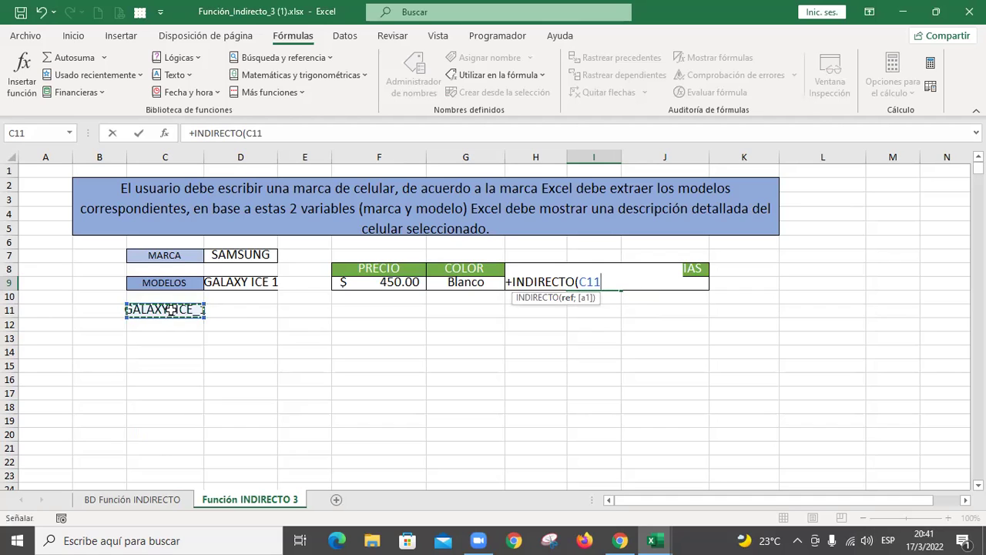
type("&")
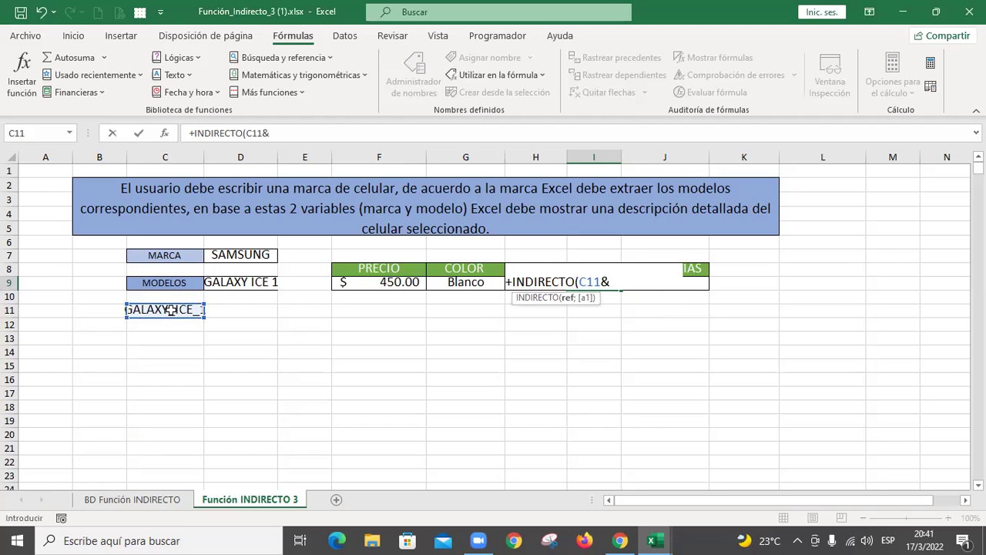
type("\"_MIC)")
key("Return")
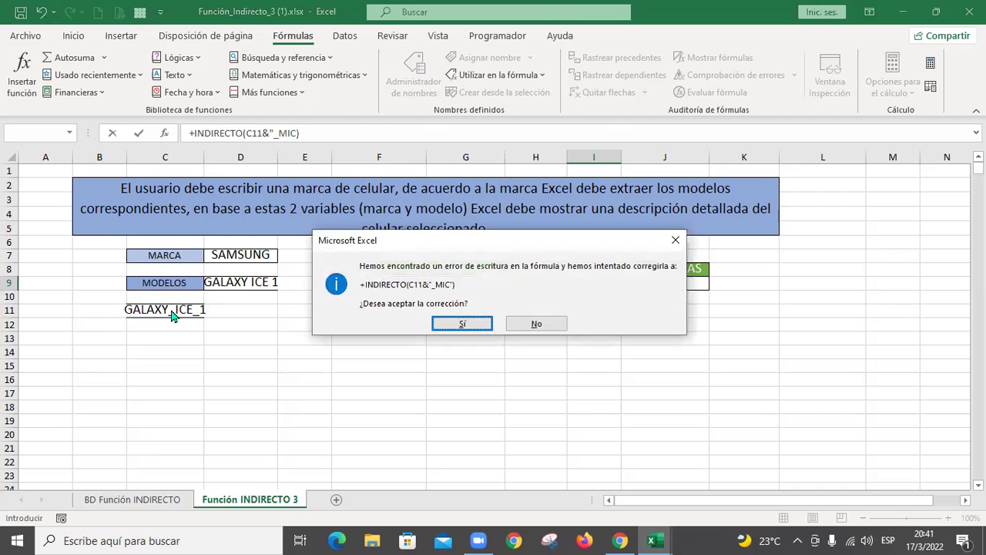
key("Return")
key("Up")
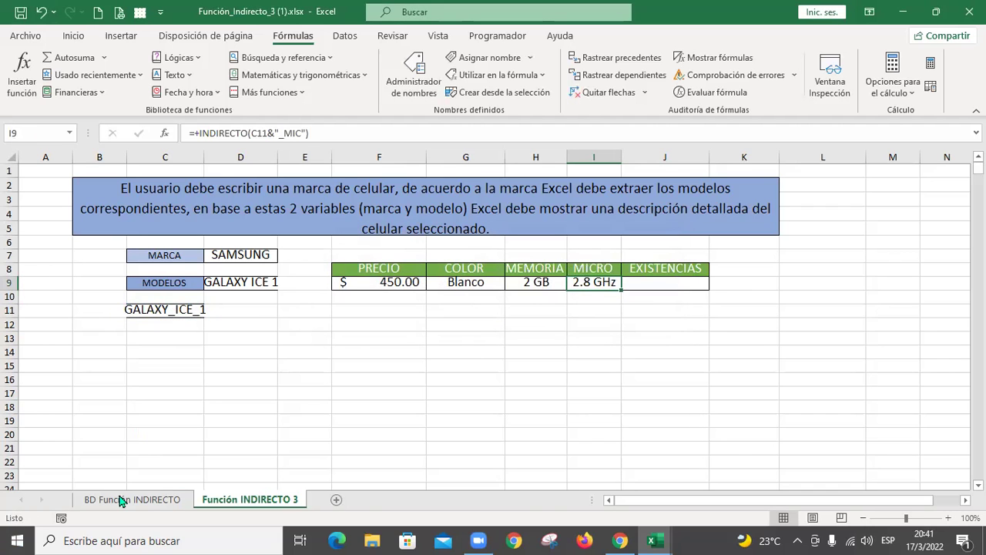
- Select the EXISTENCIAS result cell J9 on the Función INDIRECTO 3 sheet
left_click(121, 501)
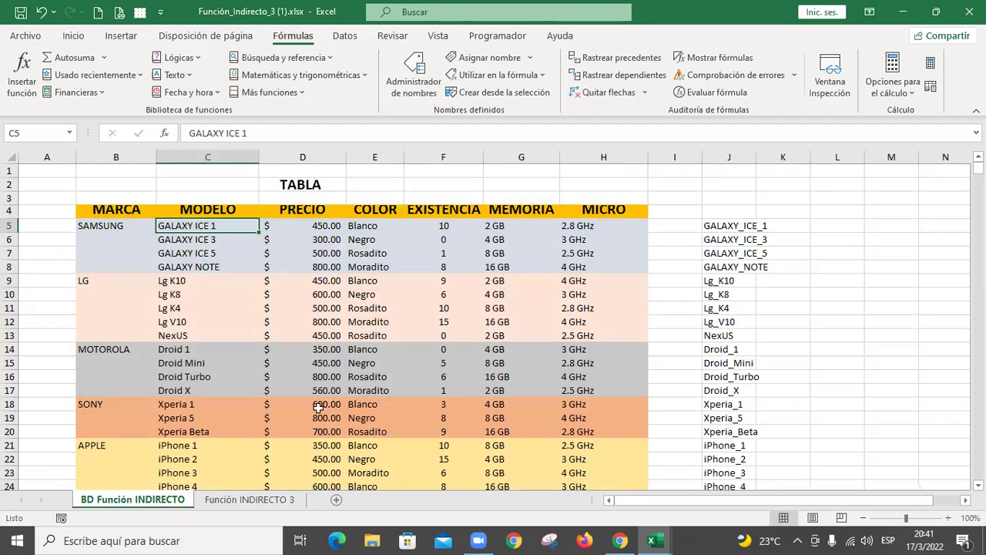
left_click(254, 499)
left_click(655, 284)
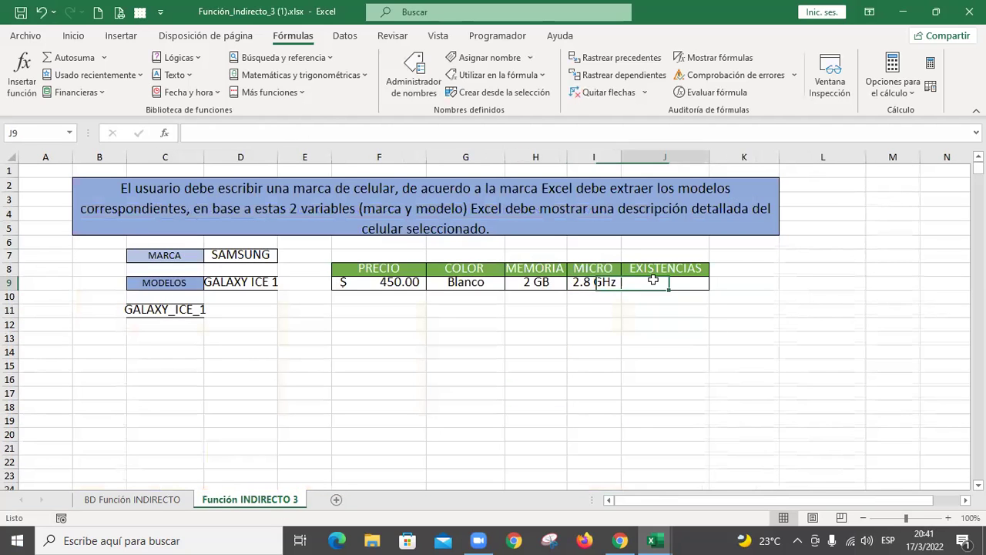
- On BD Función INDIRECTO, define the name GALAXY_ICE_1_EX with scope Libro, referring to the EXISTENCIA cell F5
left_click(129, 500)
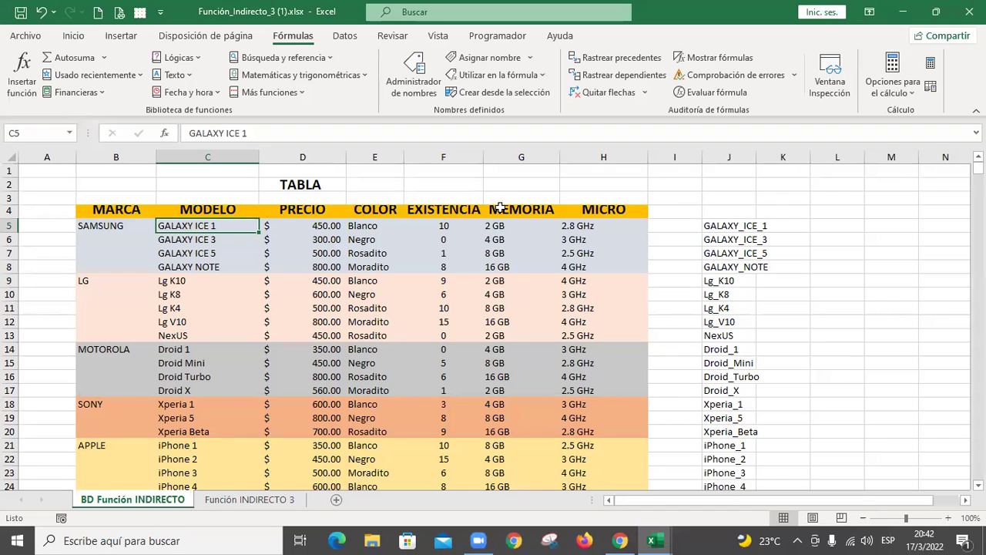
left_click(487, 58)
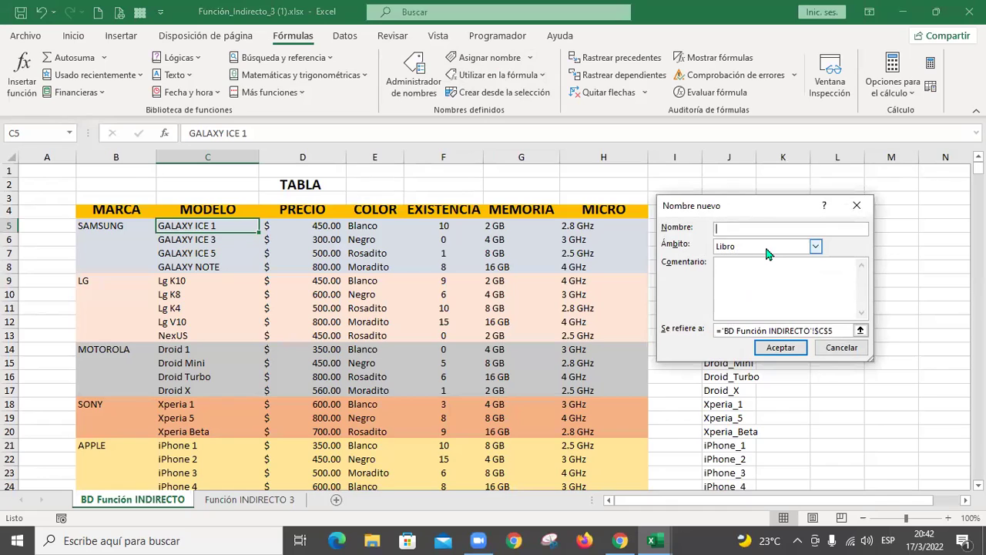
type("GALAXY_ICE_1")
type("_")
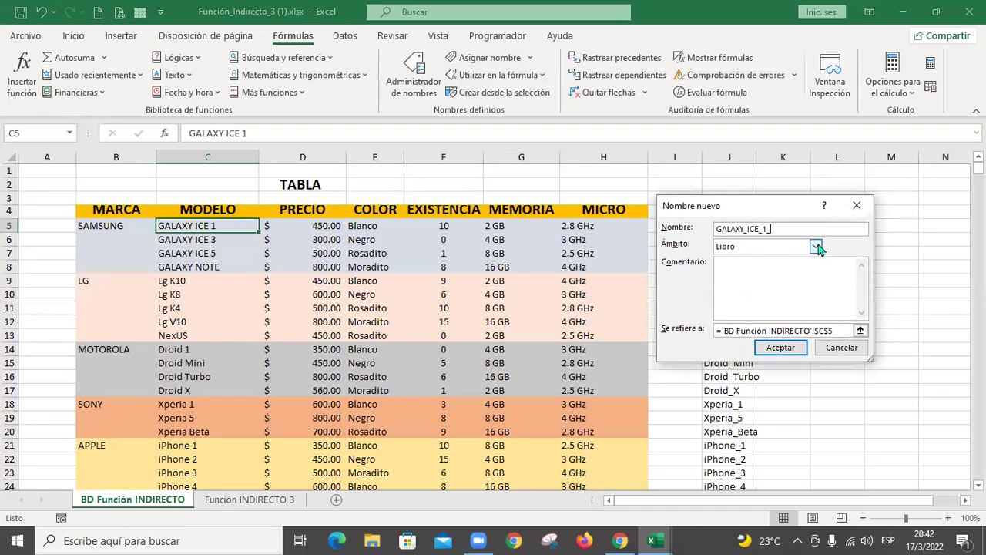
type("EX")
left_click_drag(838, 330, 668, 329)
key("BackSpace")
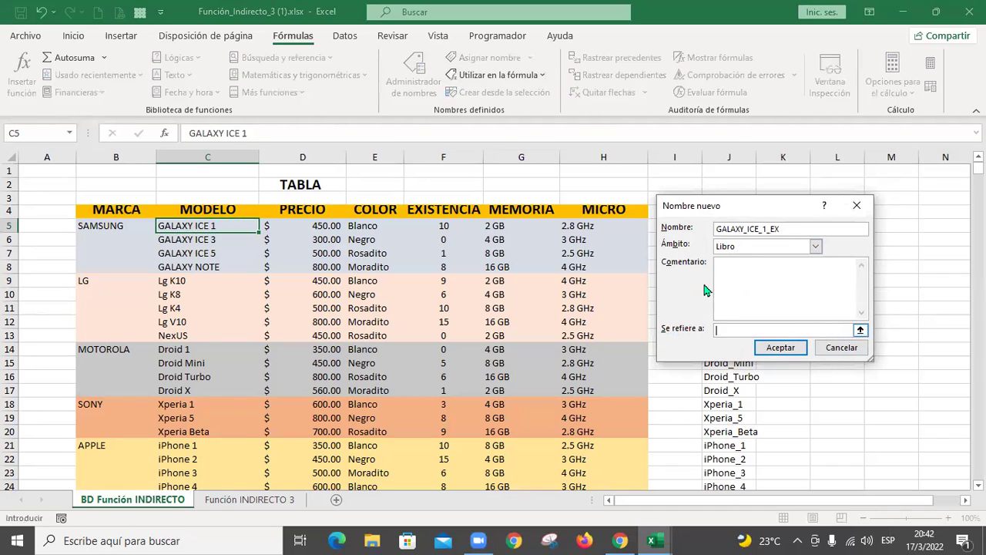
left_click(433, 225)
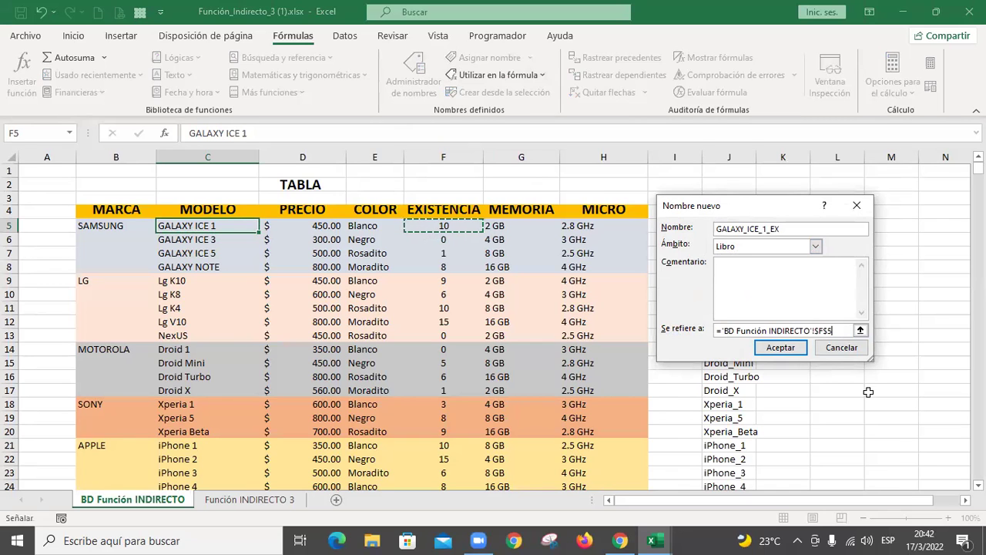
left_click(798, 348)
- In the EXISTENCIAS cell J9 on Función INDIRECTO 3, start the formula +INDIRECTO(C11& to join the model name with a suffix
left_click(259, 500)
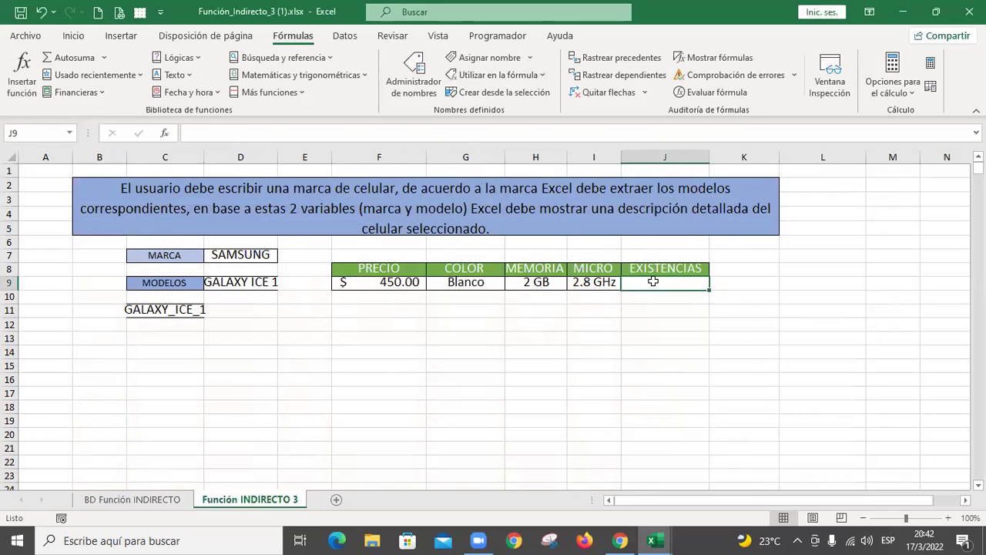
type("+INDI")
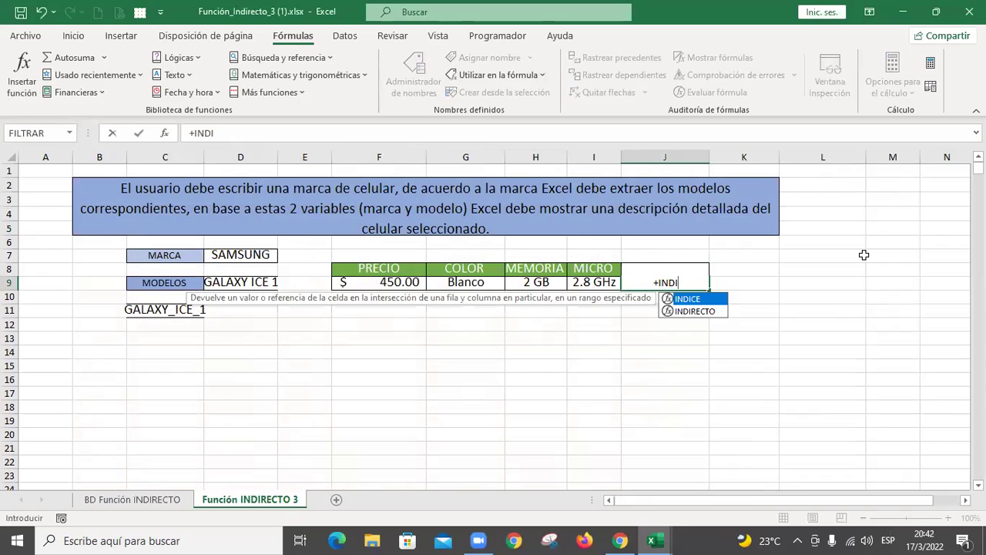
double_click(705, 311)
left_click(744, 312)
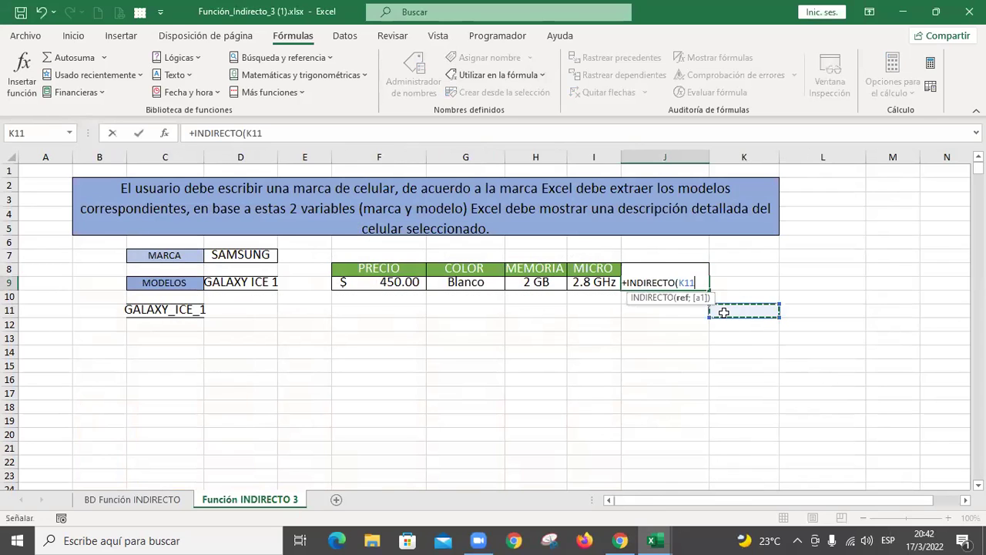
key("BackSpace")
key("BackSpace")
key("BackSpace")
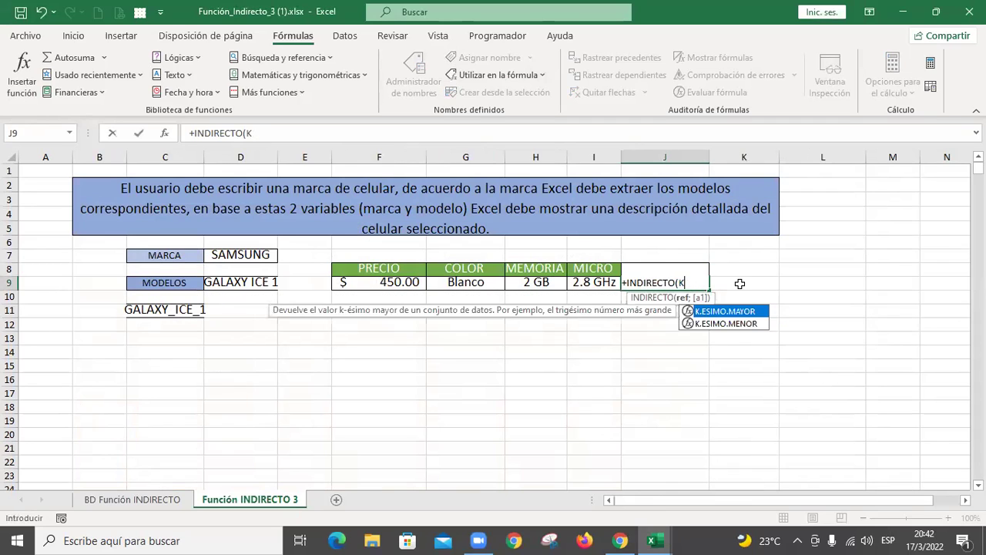
left_click(174, 316)
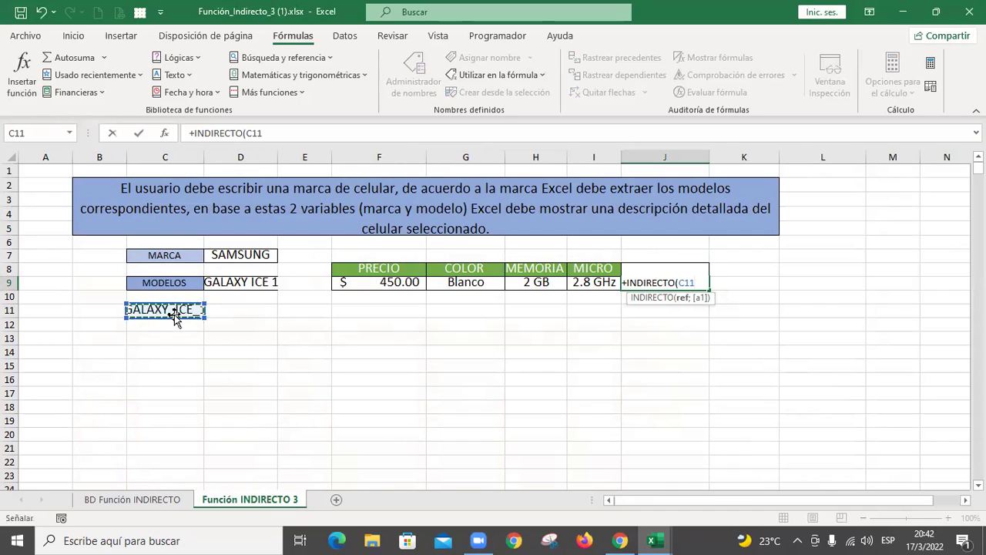
type(";")
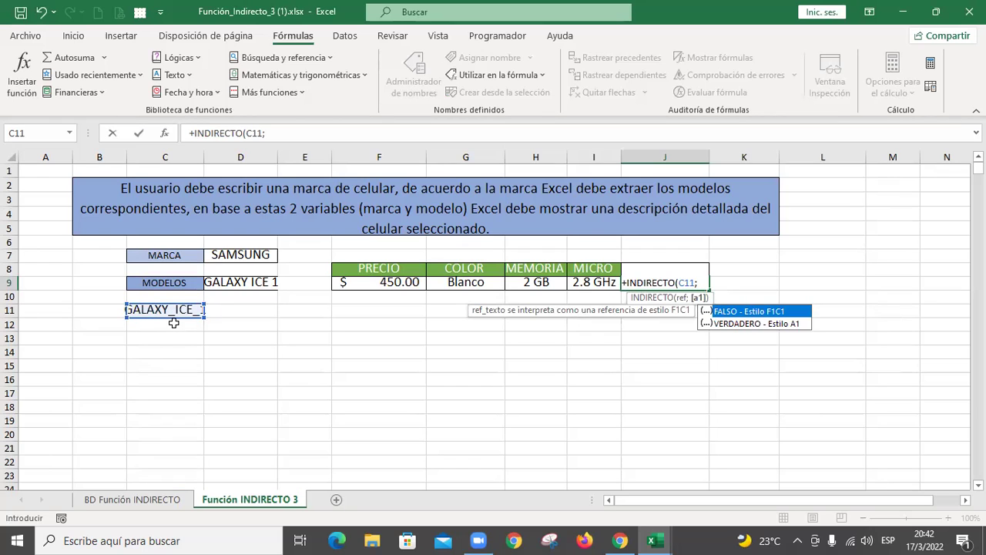
key("BackSpace")
type("&")
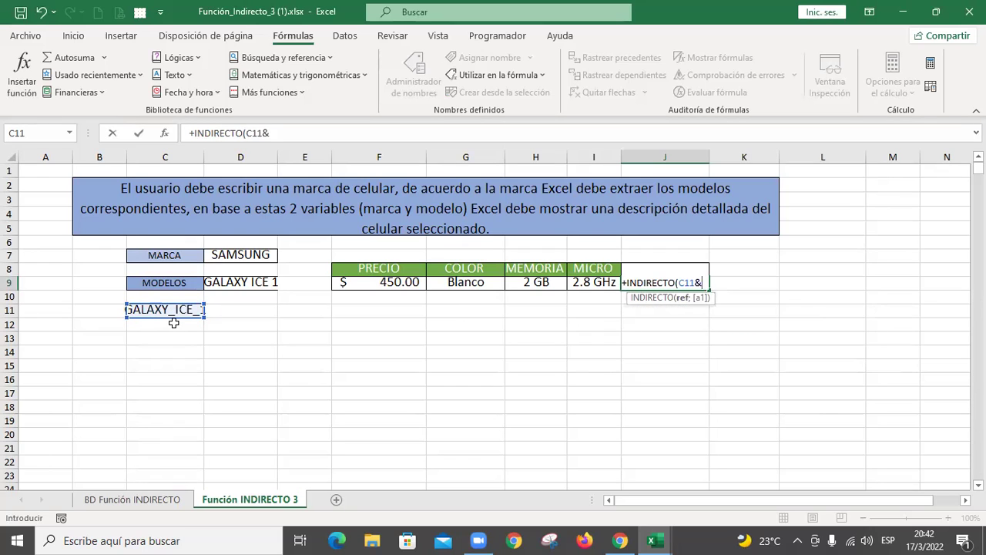
- Complete the INDIRECTO formula in the EXISTENCIAS cell J9 by joining C11 with the suffix "_EX"
type("\"_")
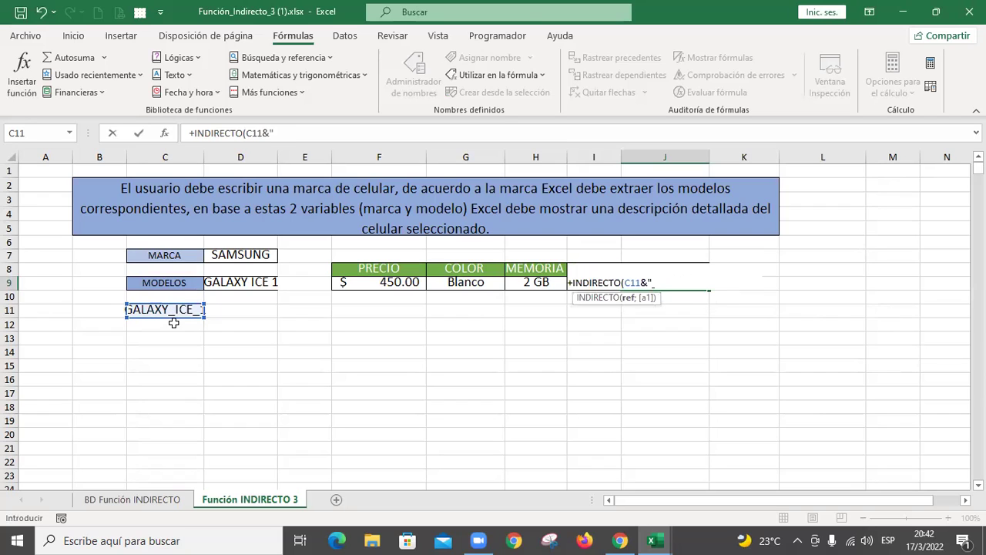
type("EX\")")
key("Return")
key("Up")
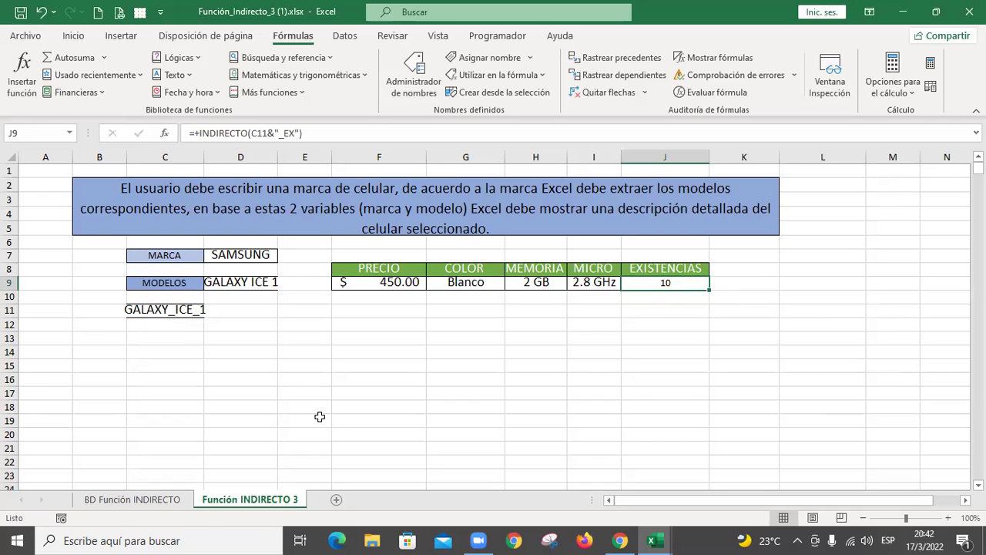
- Choose GALAXY ICE 3 as the model in D9 to test the phone description formulas
left_click(143, 499)
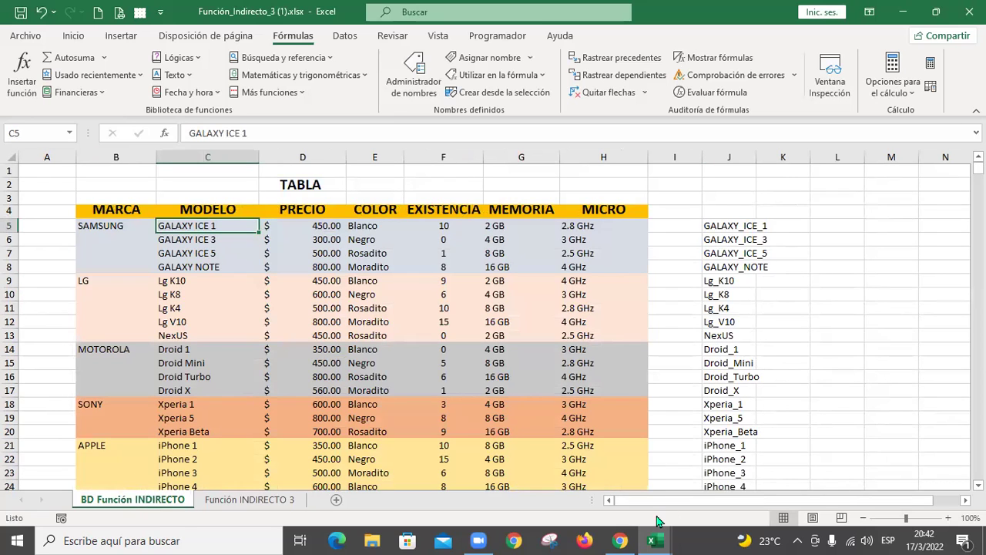
left_click(292, 500)
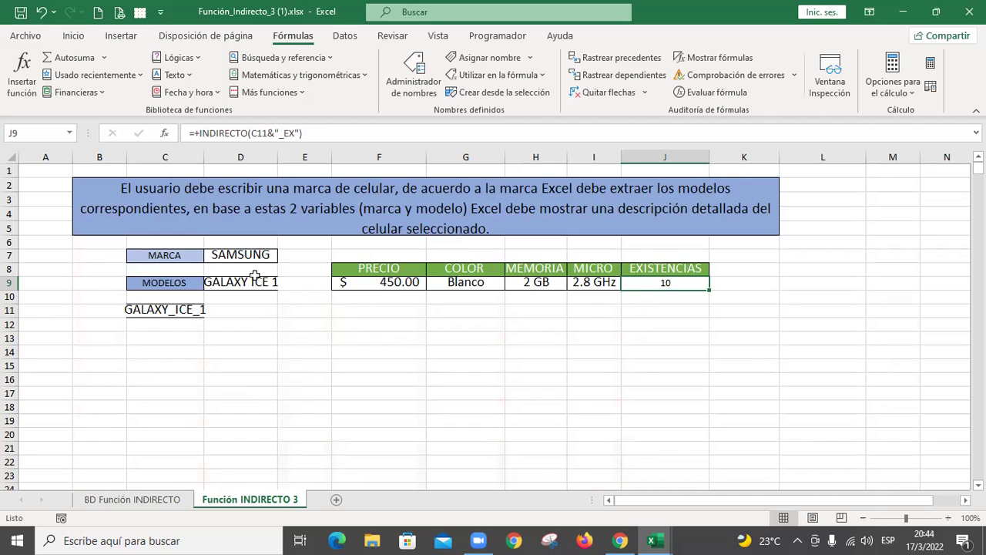
left_click(253, 282)
left_click(285, 283)
left_click(272, 308)
left_click(284, 283)
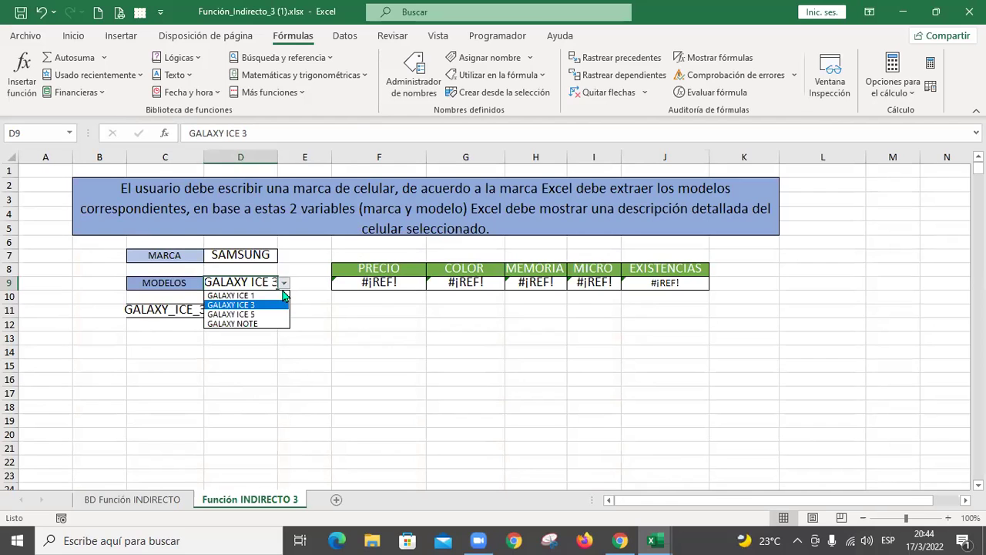
left_click(393, 275)
left_click(394, 271)
left_click(401, 283)
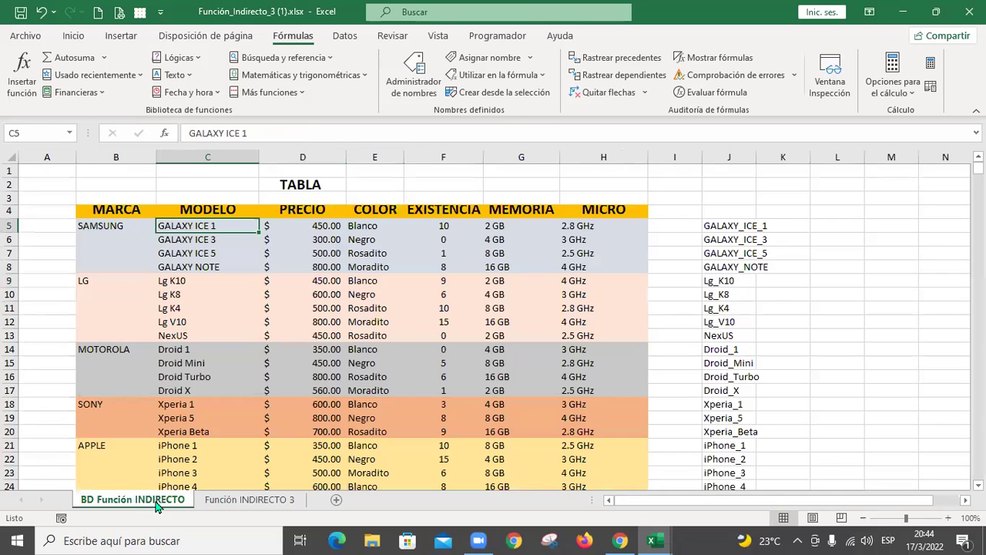
- Create a named range from the PRECIO column D4:D25 on the BD Función INDIRECTO sheet, using the top row as the name
left_click(156, 501)
left_click_drag(308, 241, 301, 267)
scroll(335, 339, "down", 4)
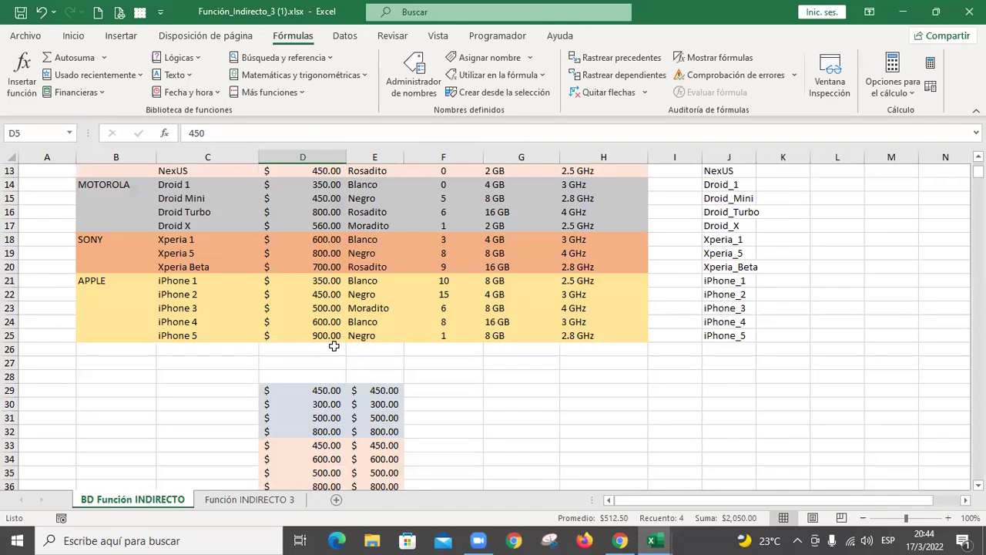
scroll(333, 346, "up", 3)
scroll(334, 277, "up", 1)
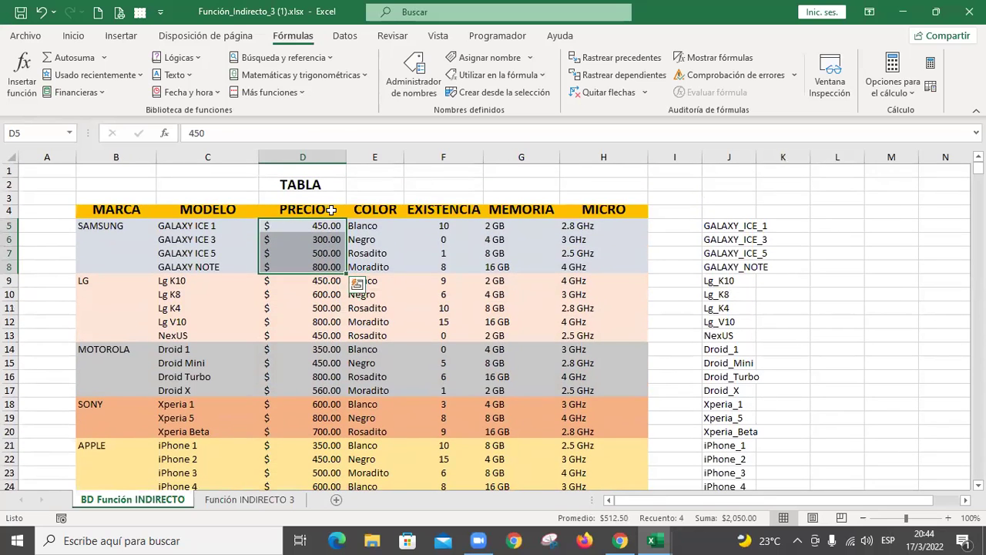
left_click(331, 210)
scroll(331, 209, "down", 3)
key("ctrl+shift+Down")
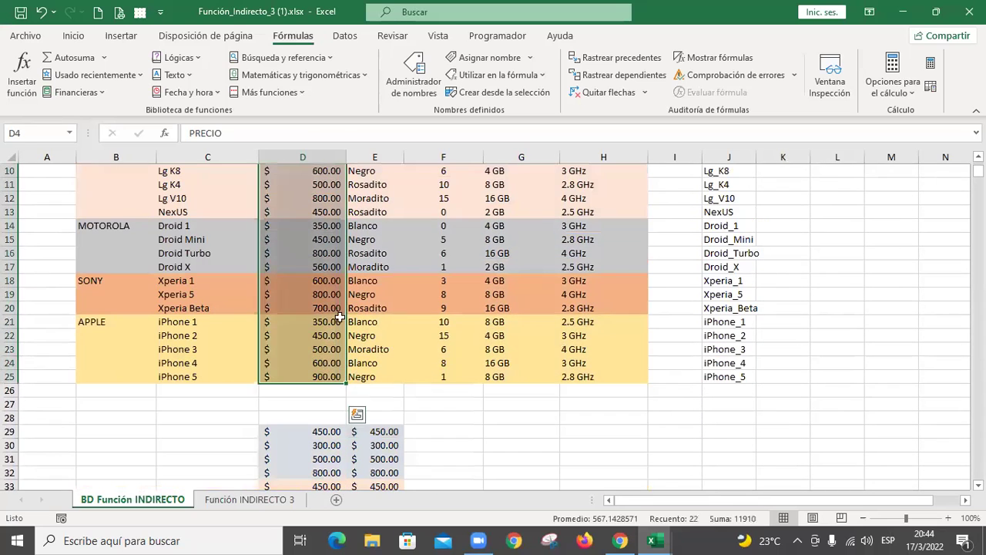
scroll(413, 264, "up", 3)
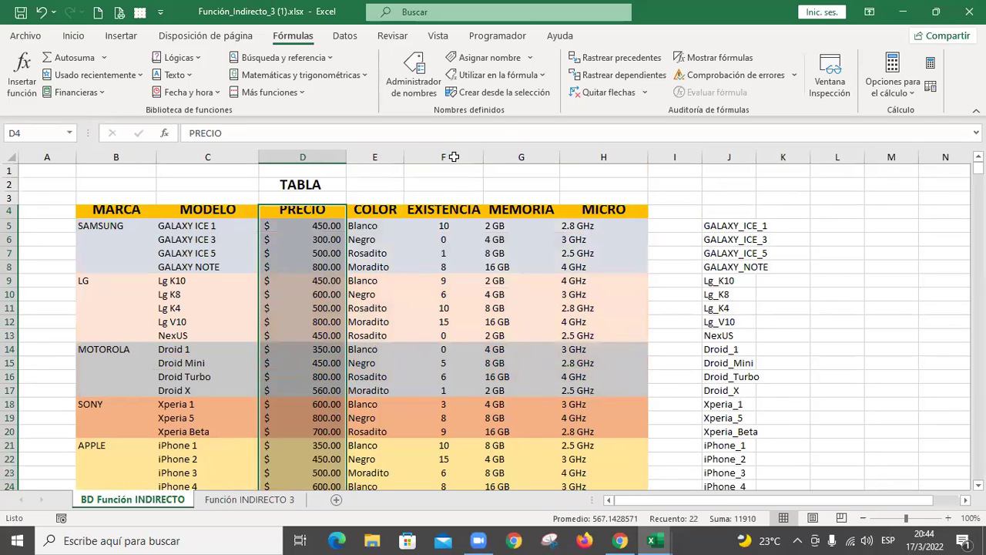
left_click(505, 93)
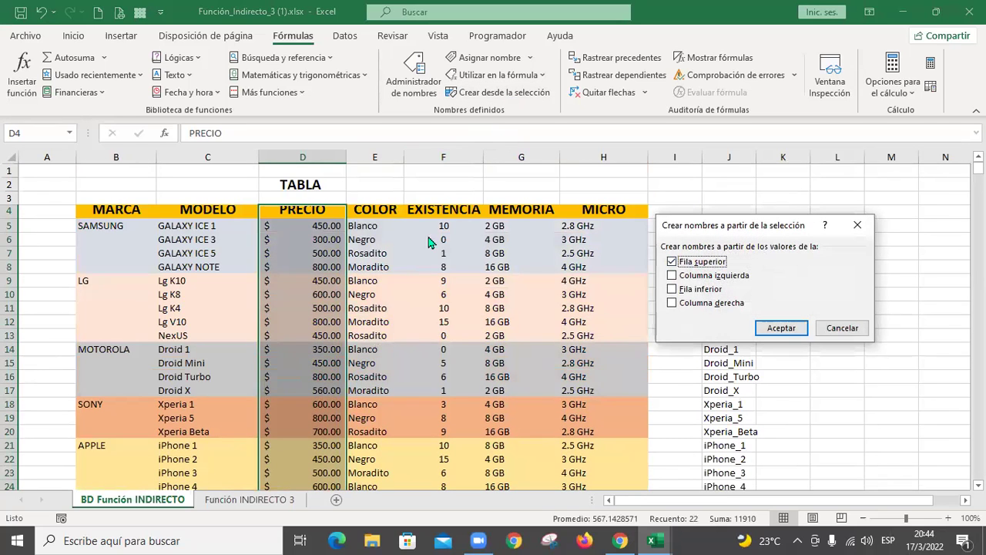
left_click(785, 330)
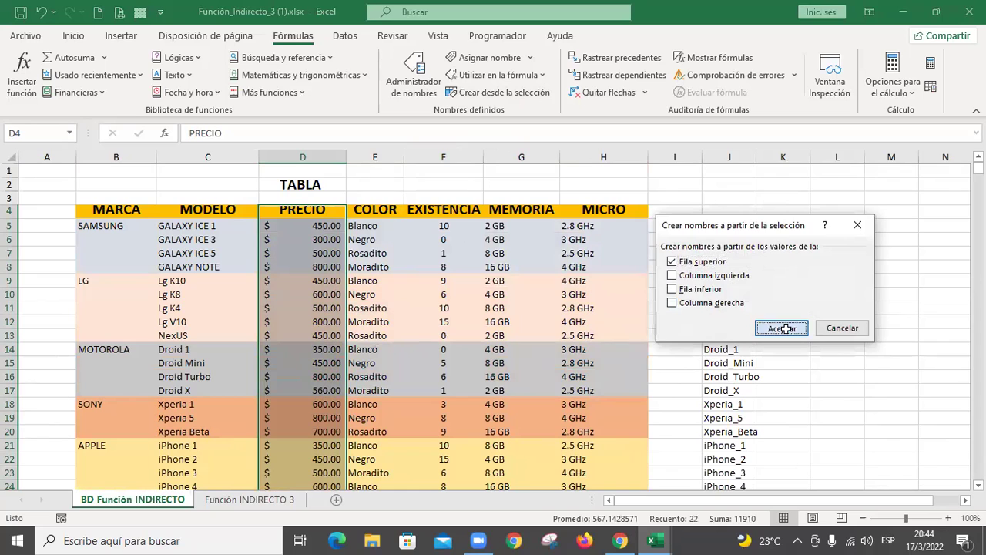
- Review the PRECIO name and its cell reference in the Name Manager
left_click(414, 77)
scroll(763, 279, "down", 4)
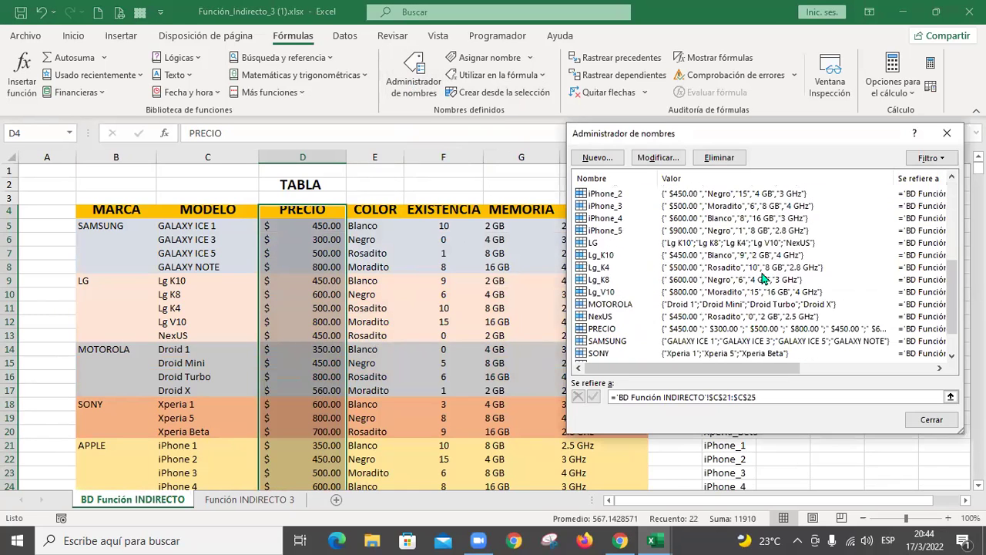
left_click(602, 296)
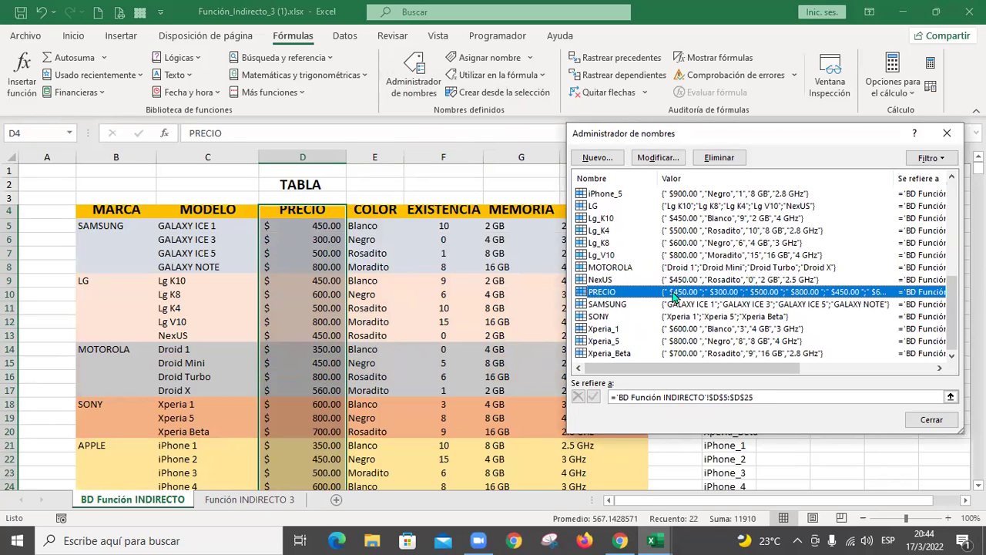
left_click(937, 420)
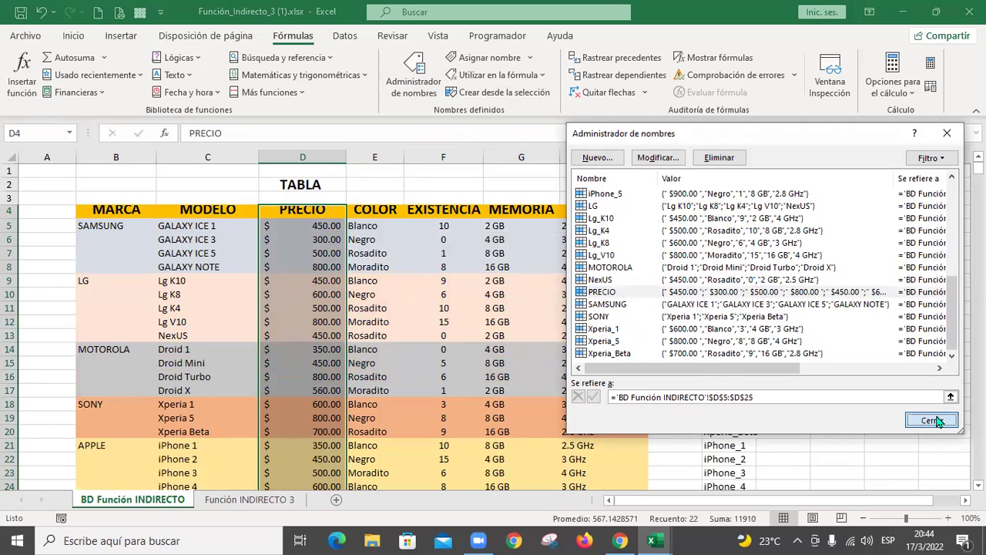
- Examine the SAMSUNG models in the table and the row of specifications belonging to GALAXY ICE 3
left_click(282, 241)
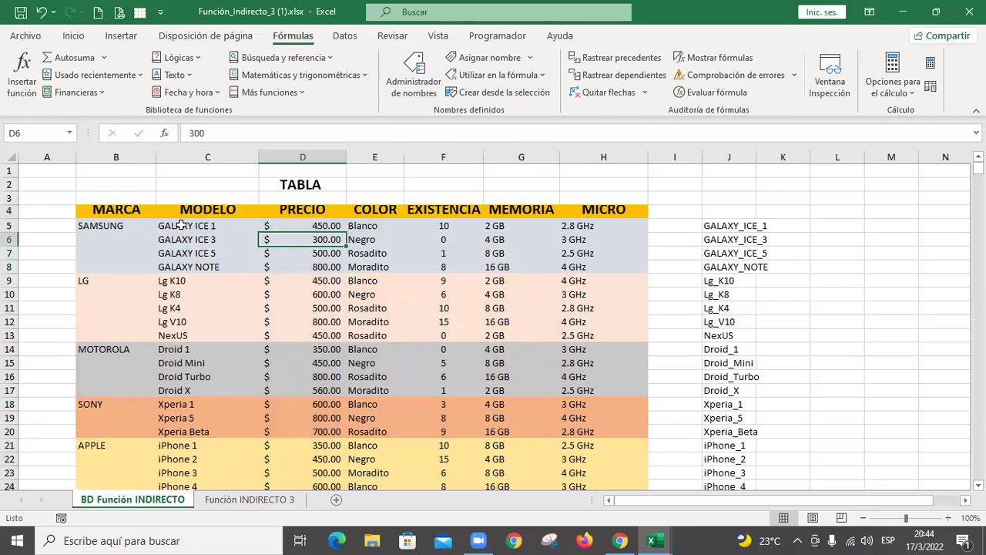
left_click_drag(182, 225, 189, 267)
left_click(114, 225)
left_click(231, 242)
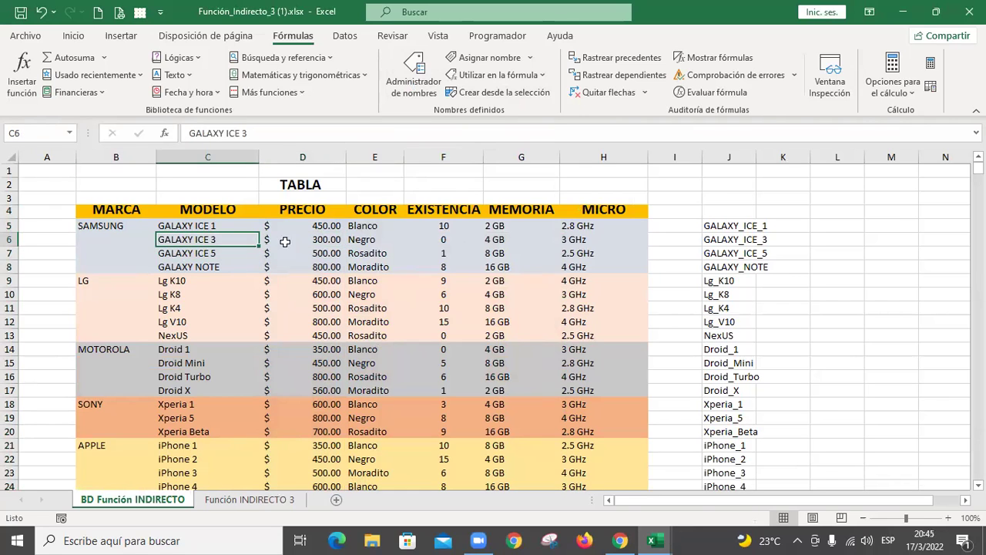
left_click_drag(318, 241, 585, 241)
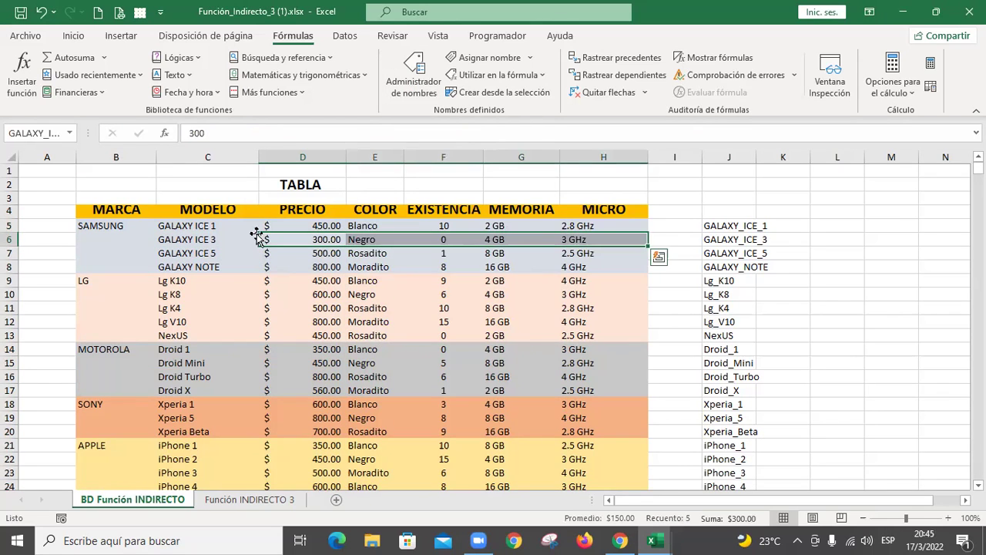
left_click(245, 240)
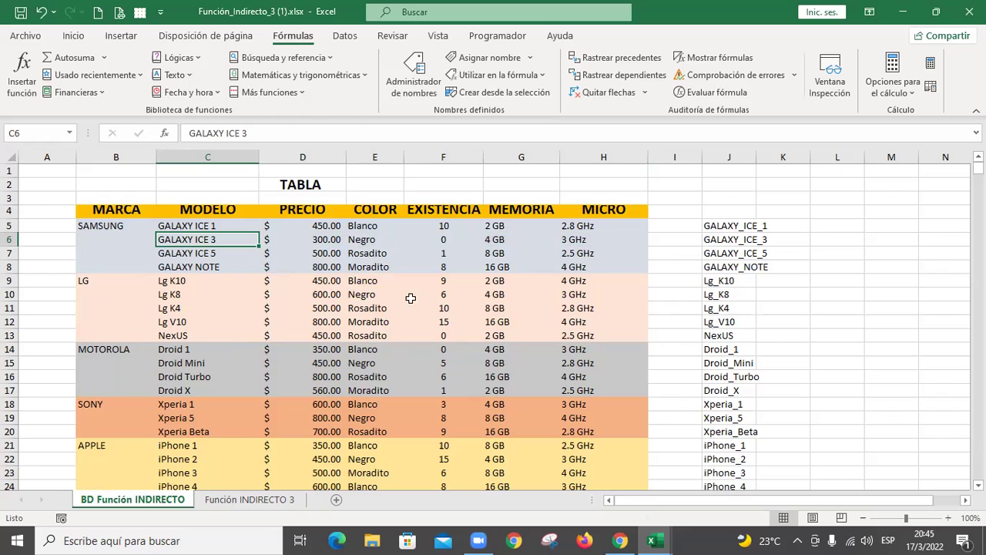
- Try the suffix "PRECIO" in place of "_PRE" in the INDIRECTO formula of cell F9 on the Función INDIRECTO 3 sheet
left_click(250, 500)
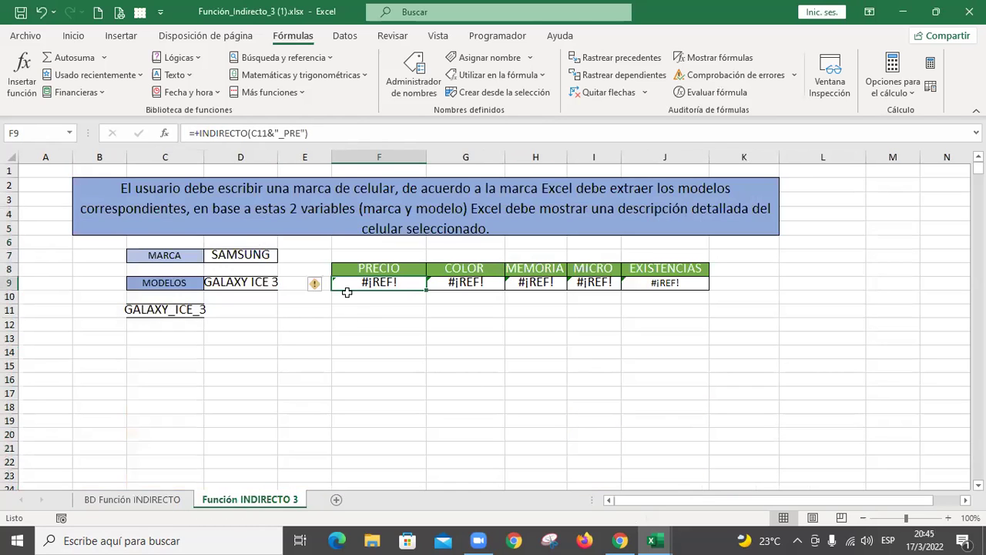
left_click(285, 134)
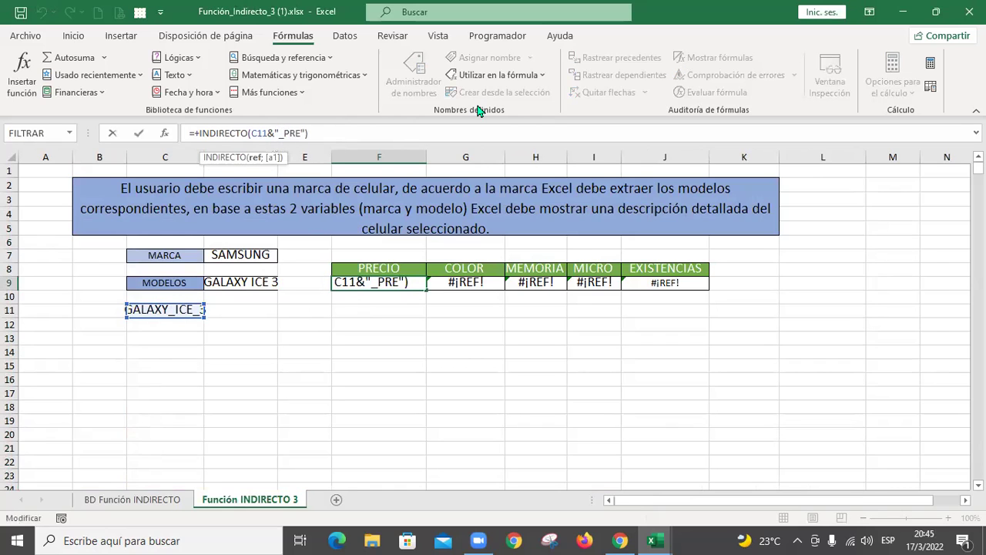
type("_PRECIO")
key("Return")
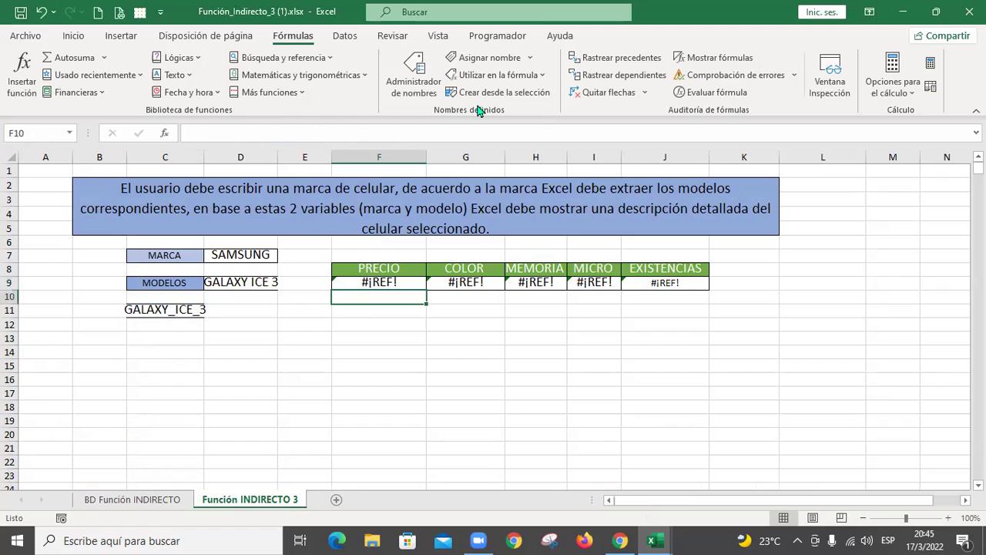
key("Up")
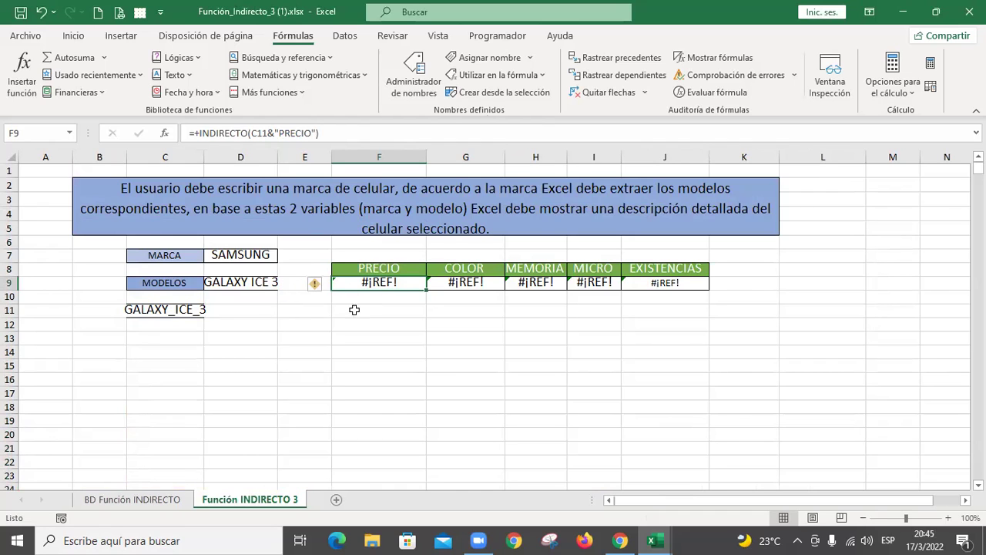
- Compare the GALAXY ICE 1 and GALAXY ICE 3 models with their prices on the BD Función INDIRECTO sheet
left_click(158, 501)
left_click(321, 241)
left_click(185, 239)
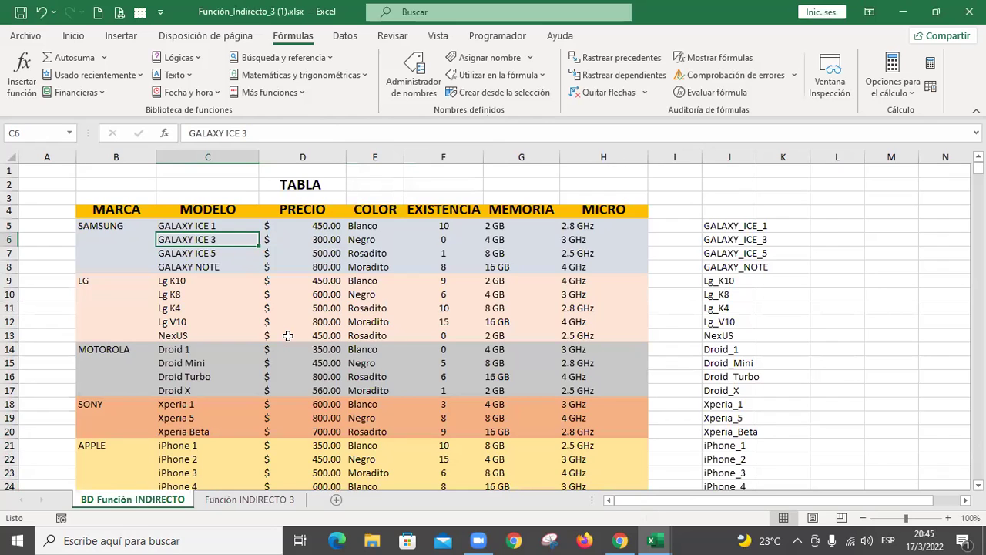
left_click(319, 240)
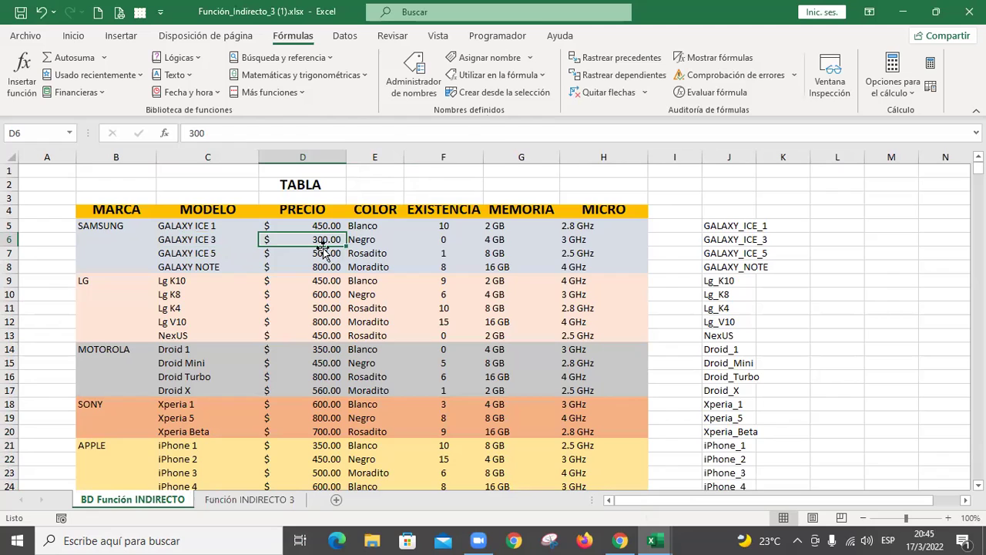
left_click(221, 225)
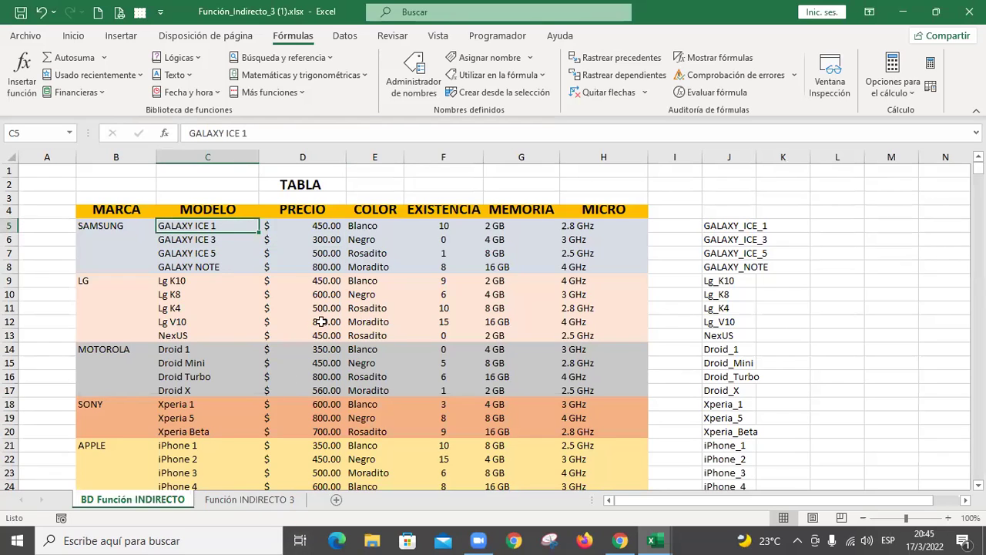
left_click(324, 225)
left_click(316, 240)
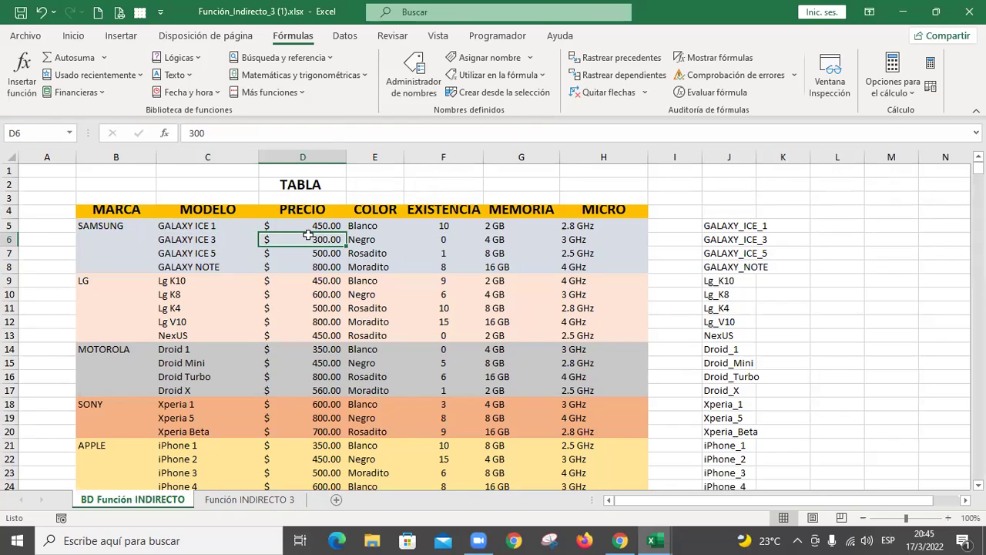
- Choose GALAXY ICE 1 as the model in D9 on the Función INDIRECTO 3 sheet and autofit column D
left_click(277, 498)
left_click(255, 281)
left_click(284, 283)
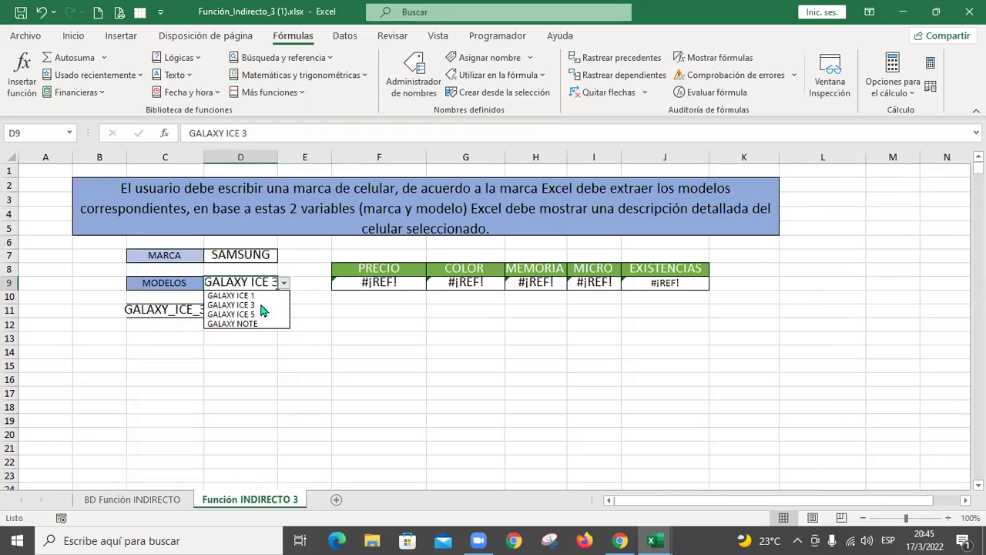
left_click(230, 295)
double_click(278, 152)
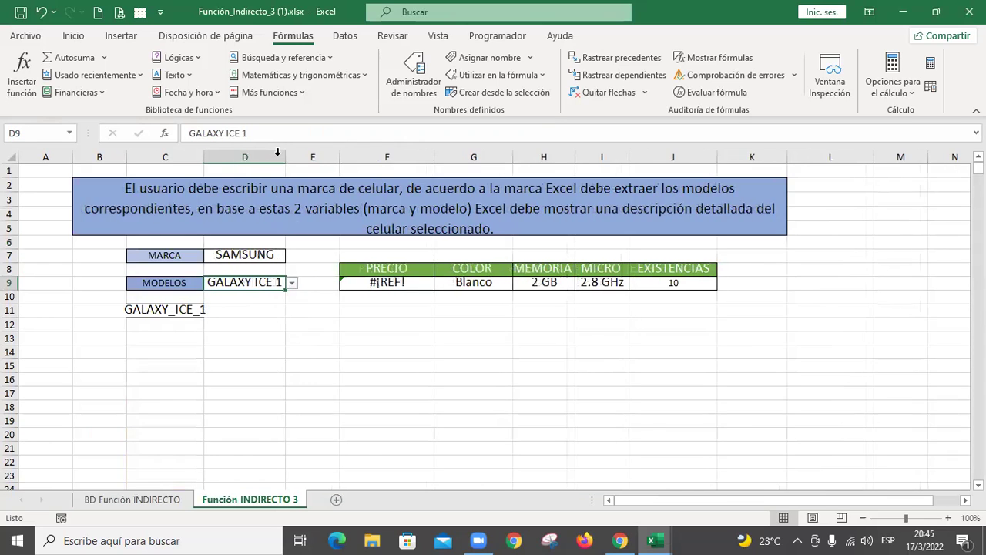
- Set the text suffix in the INDIRECTO formula of the PRECIO cell F9 to "_PRE"
left_click(355, 284)
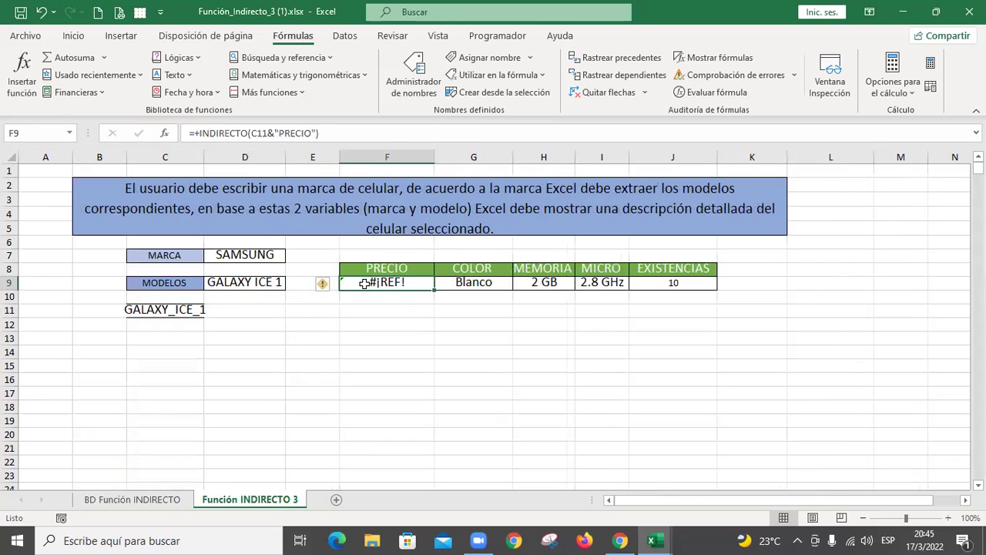
left_click(310, 133)
key("shift+Left")
key("shift+Left")
key("shift+Left")
key("shift+Left")
key("shift+Left")
key("shift+Left")
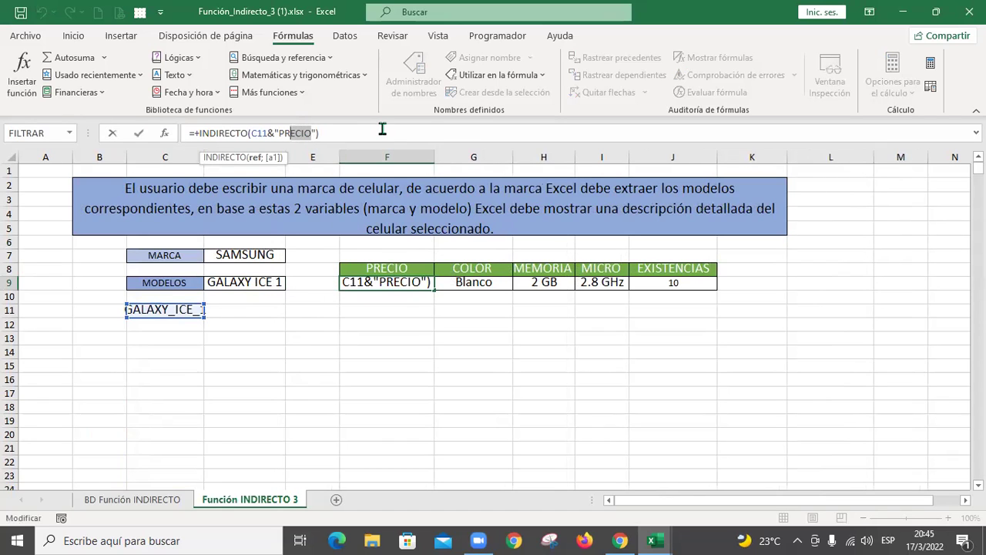
type("_PER")
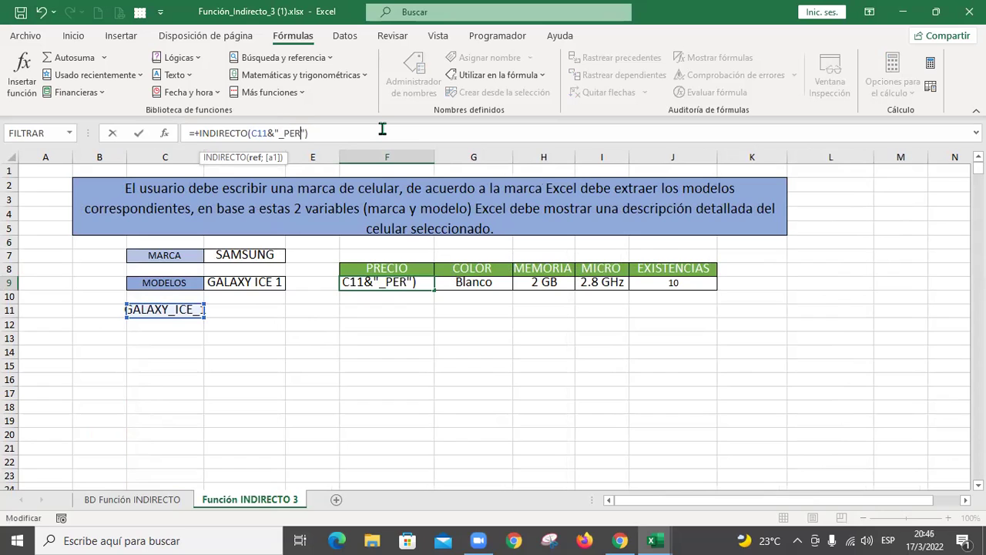
key("BackSpace")
key("BackSpace")
type("RE")
key("Return")
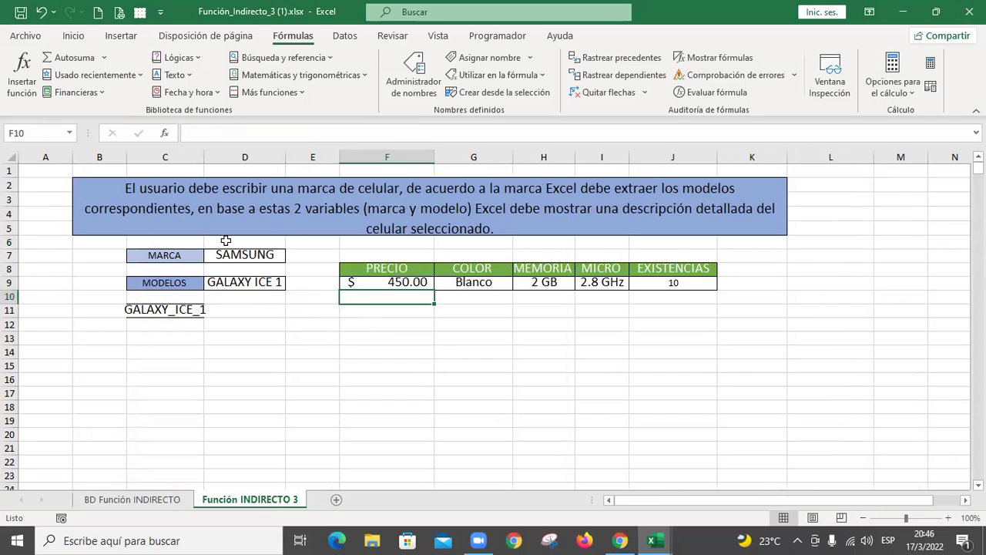
- Autofit column C to the width of its contents
left_click(204, 153)
double_click(204, 152)
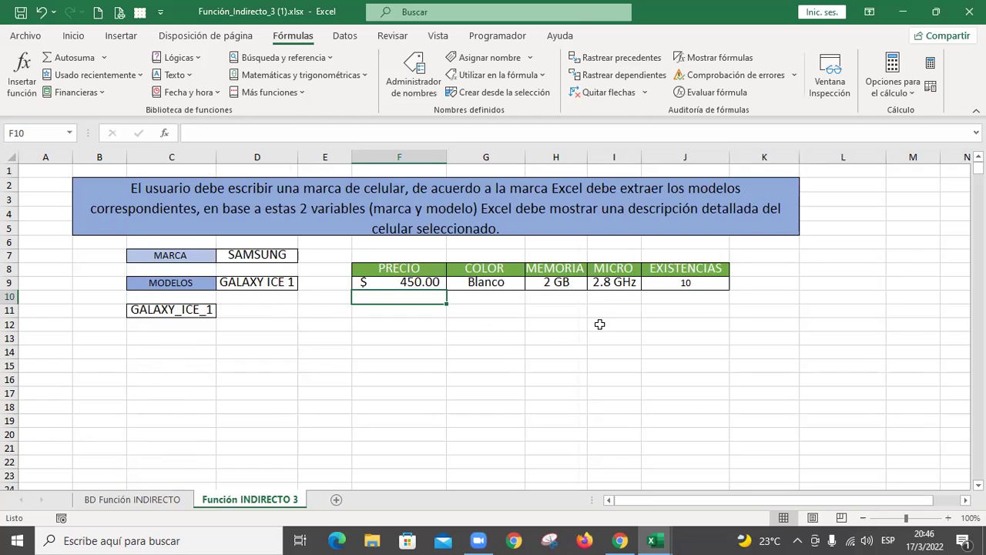
key("XF86AudioRaiseVolume")
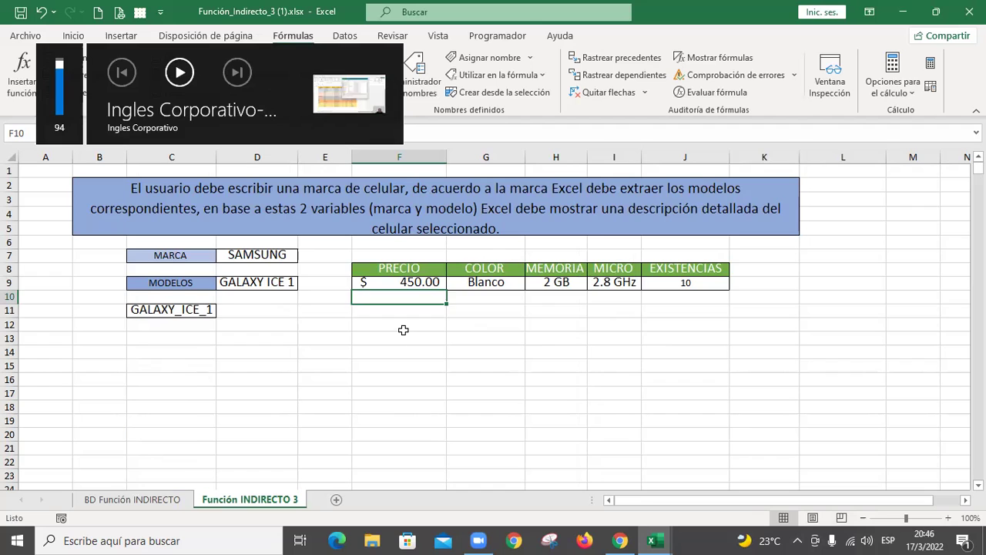
- Check the name assigned to the GALAXY ICE 1 price cell D5 on the BD Función INDIRECTO sheet
left_click(139, 501)
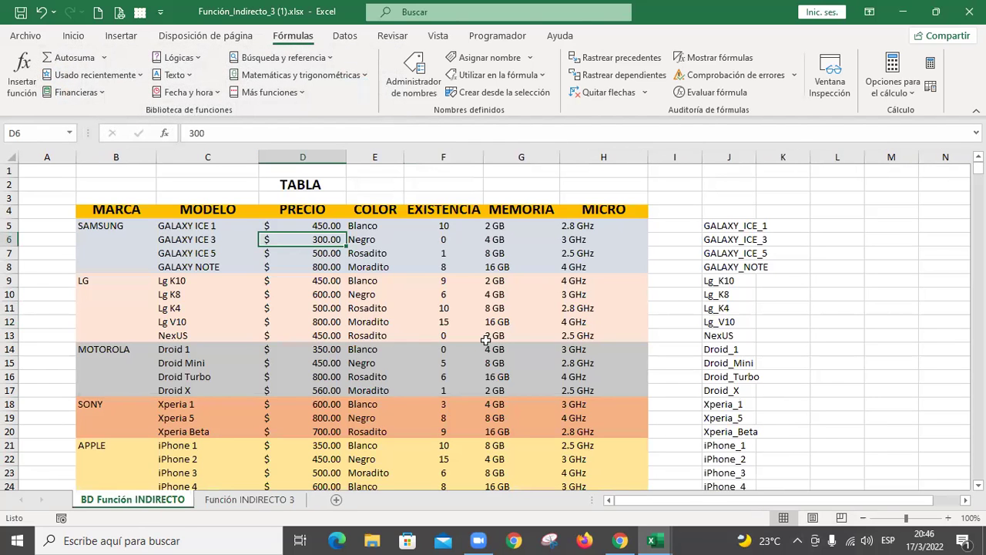
left_click(241, 501)
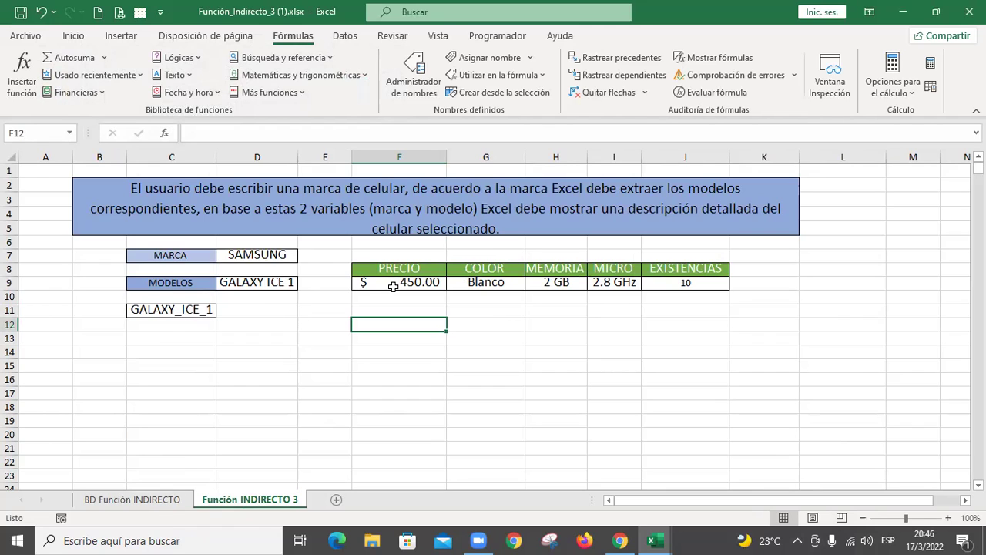
left_click(154, 500)
left_click(304, 224)
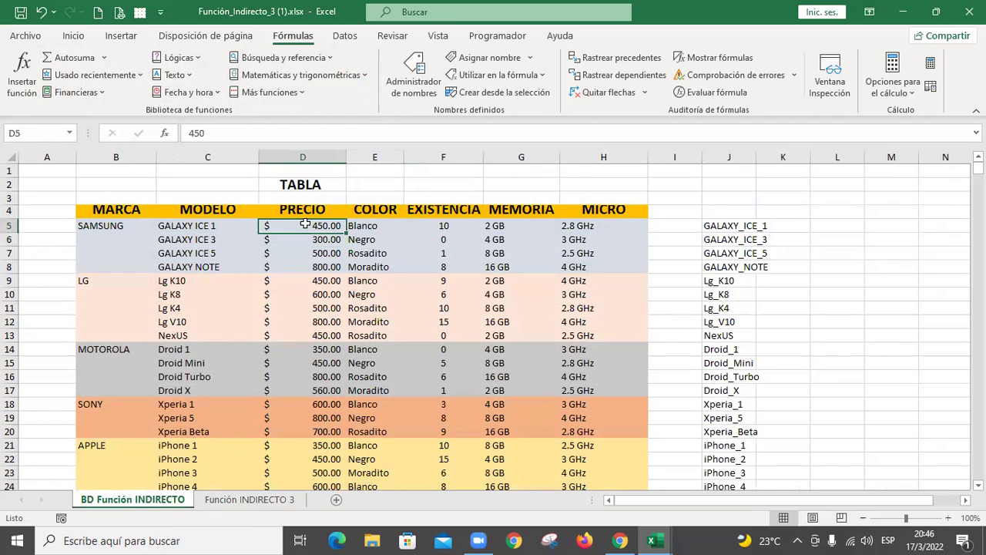
left_click(490, 58)
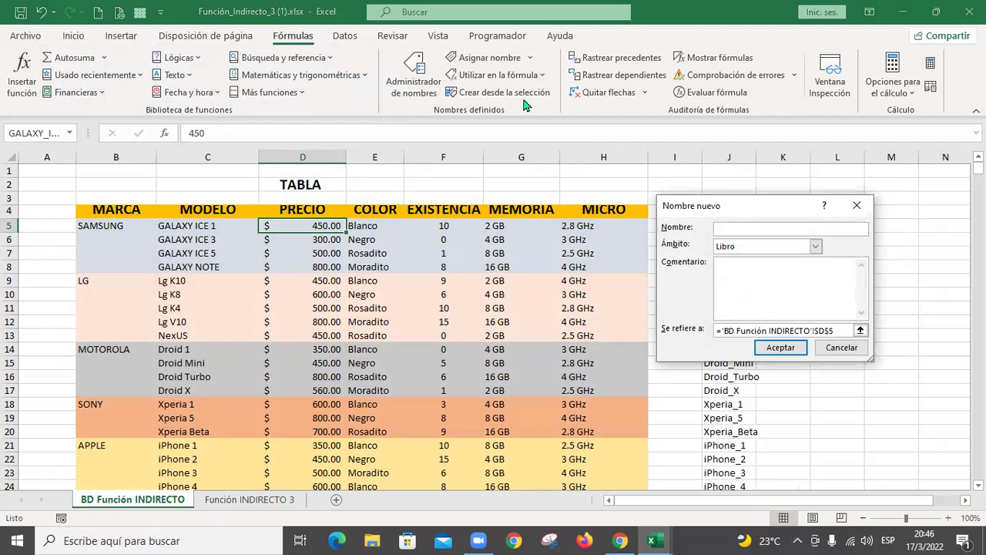
left_click(846, 347)
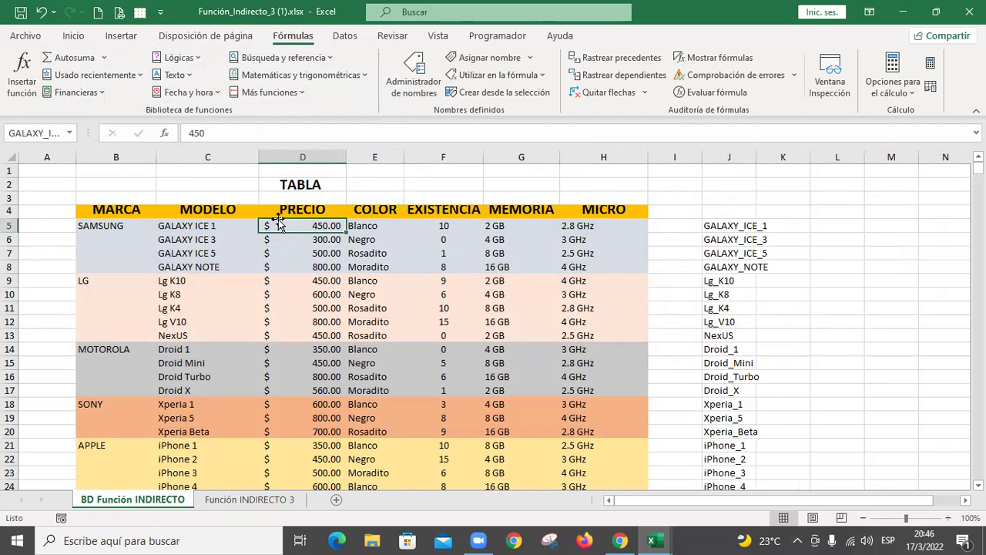
left_click(70, 135)
left_click(316, 222)
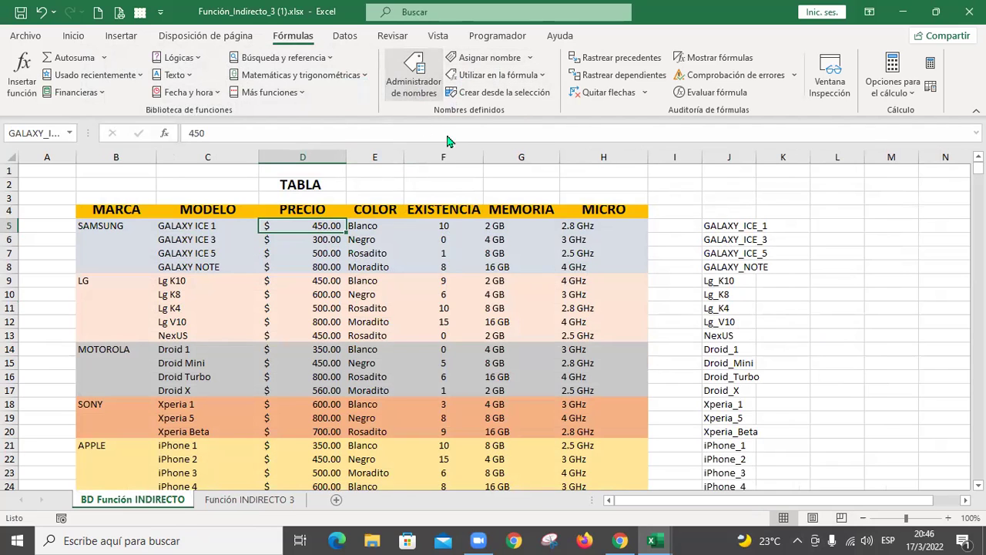
- Review the GALAXY_ICE_1 names in the Name Manager, widening the Nombre column to read them in full
left_click_drag(956, 216, 954, 317)
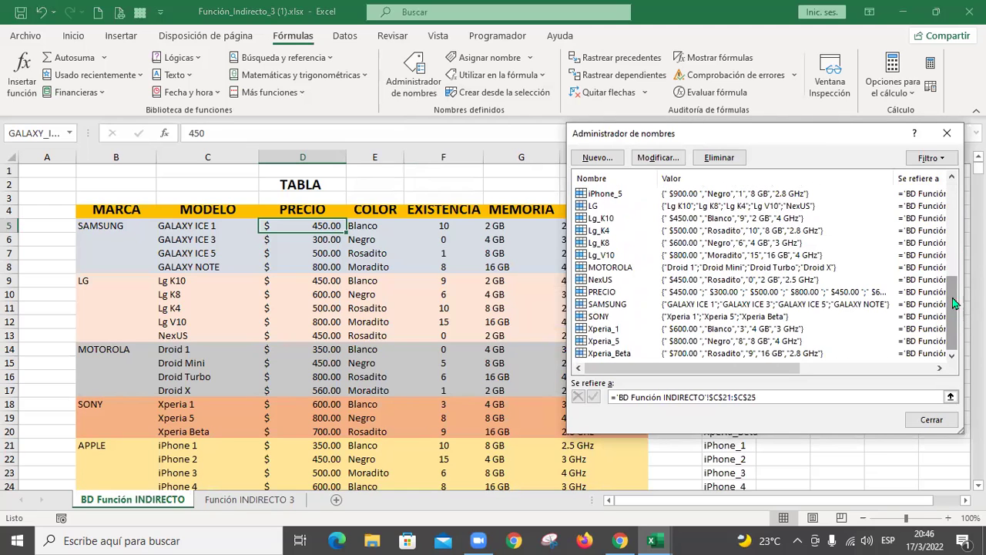
left_click(954, 254)
left_click_drag(954, 254, 954, 237)
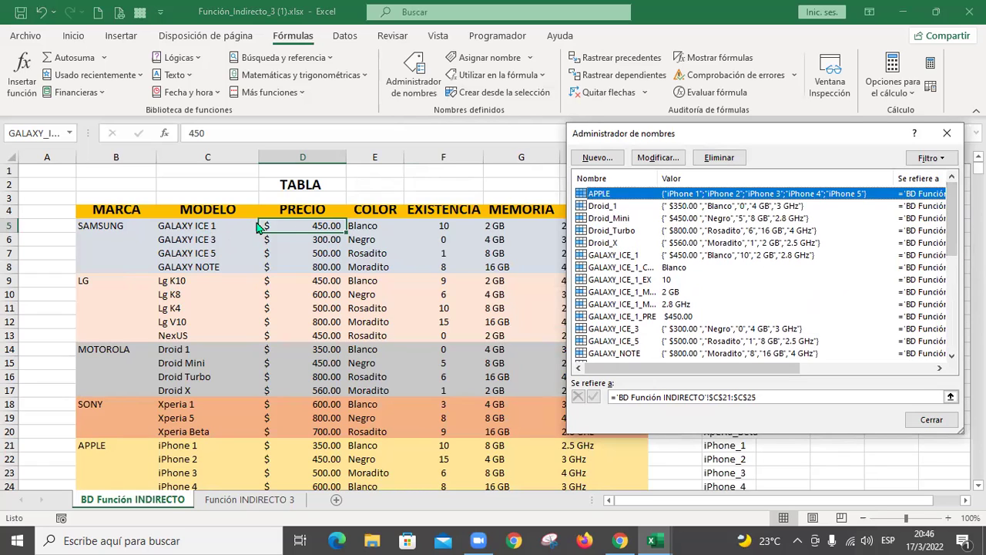
left_click(641, 270)
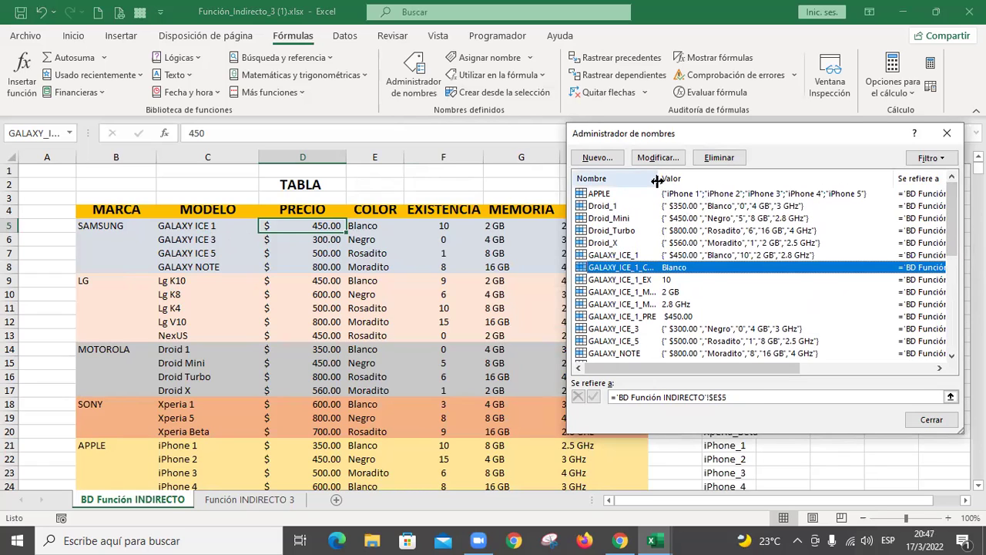
left_click_drag(657, 180, 662, 180)
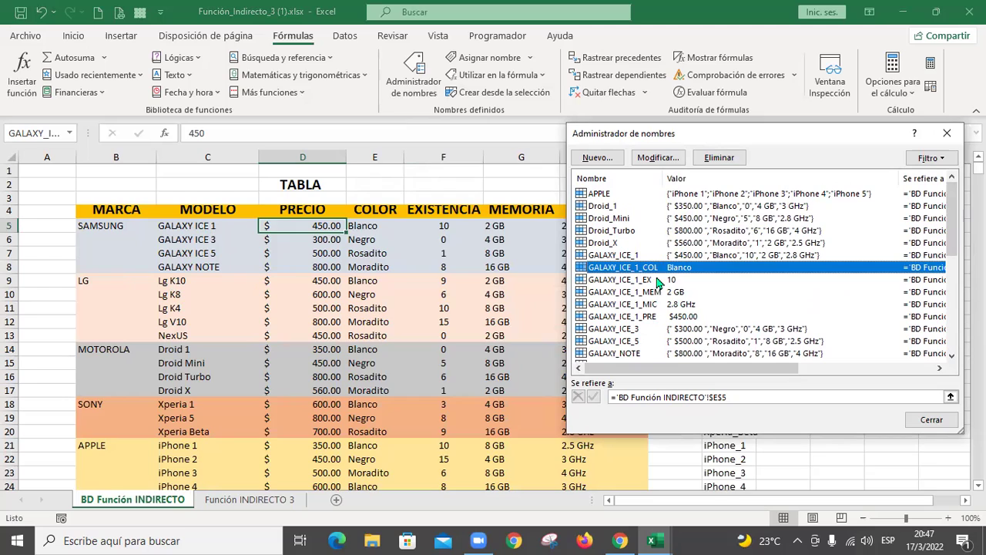
left_click(932, 420)
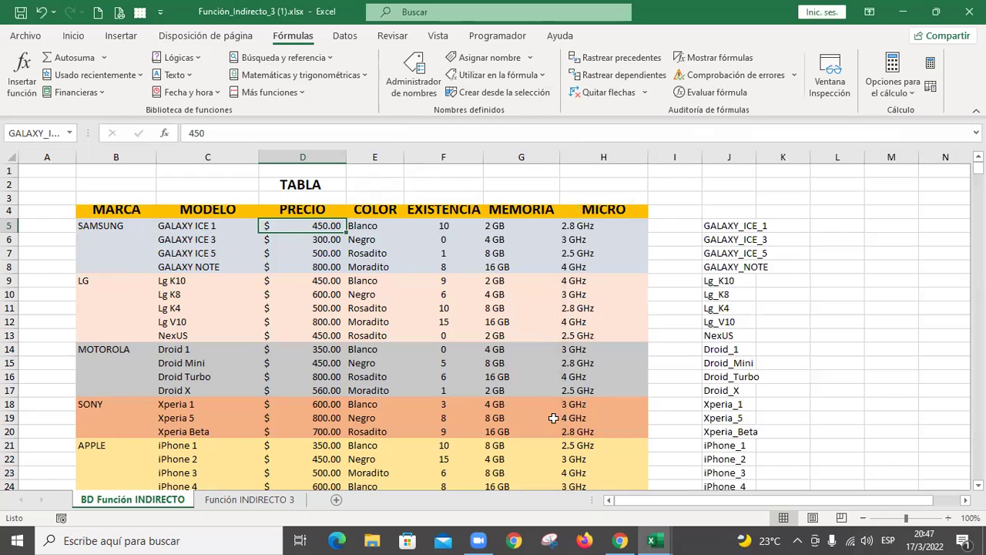
- Autofit column J to the width of its contents
double_click(758, 165)
- Join the GALAXY ICE 1 details from D5:H5 in cell L5 using CONCAT with the GALAXY_ICE_1 range
left_click(837, 224)
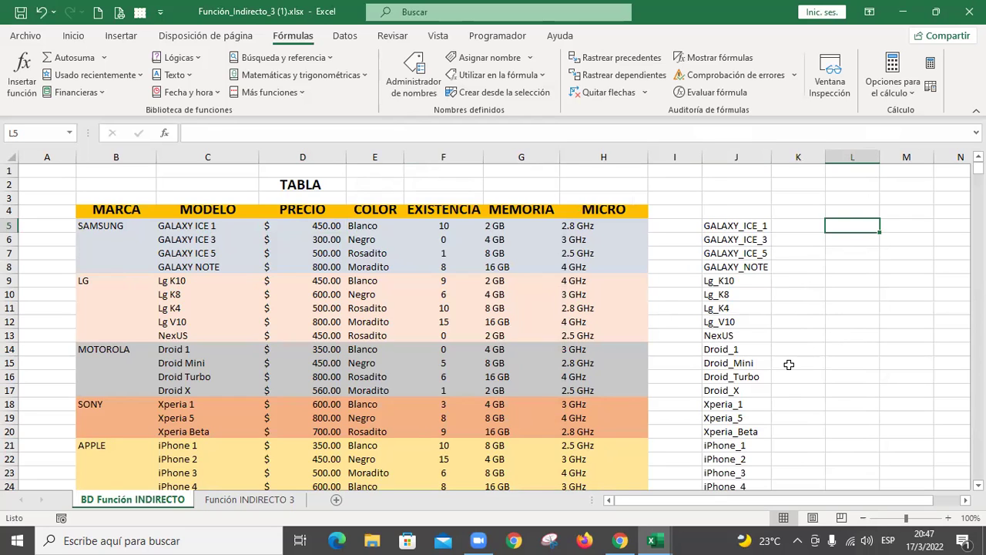
type("+")
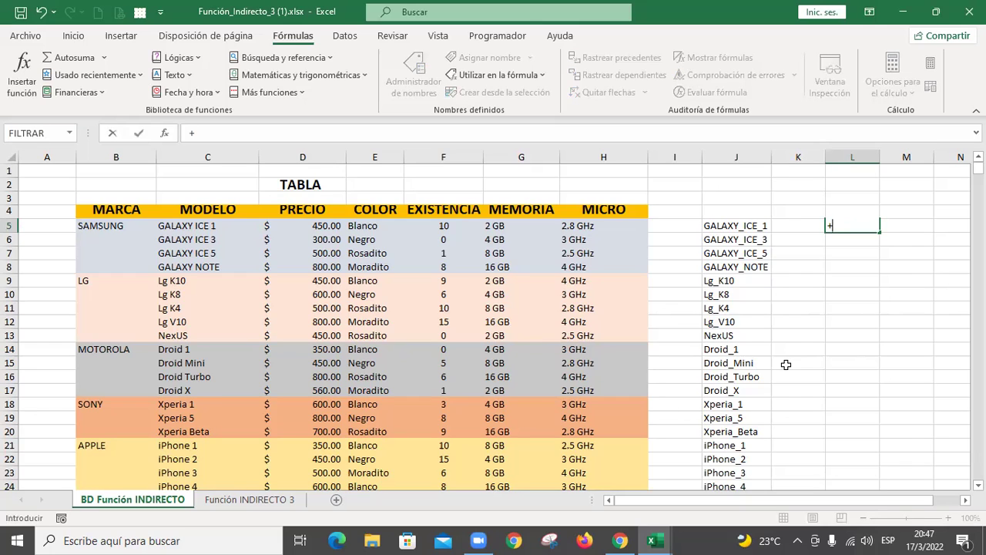
type("CONTA")
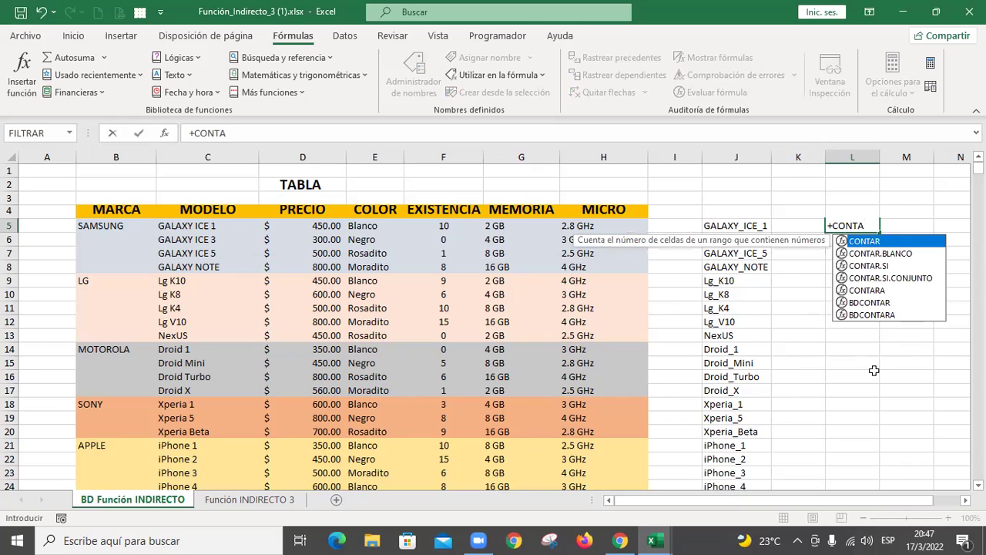
key("BackSpace")
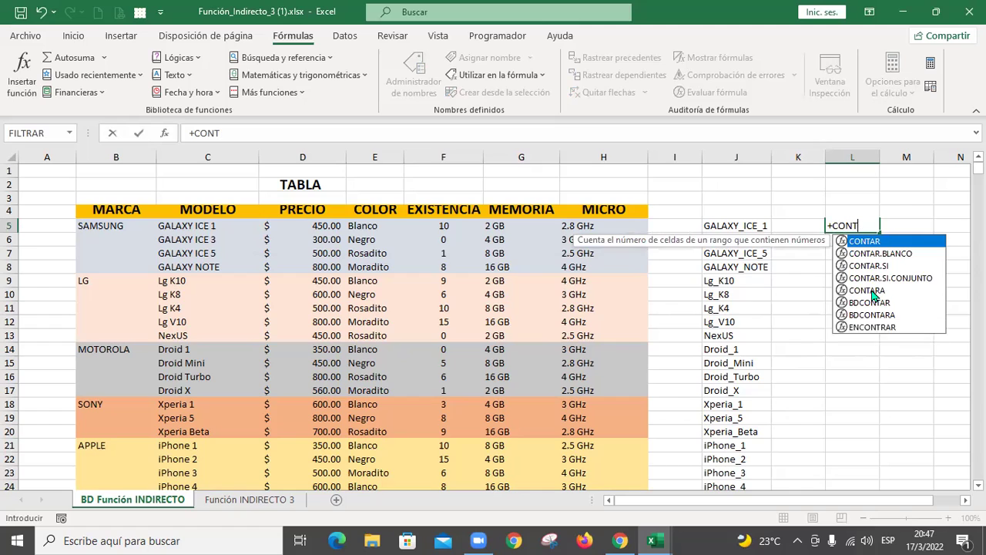
type("CA")
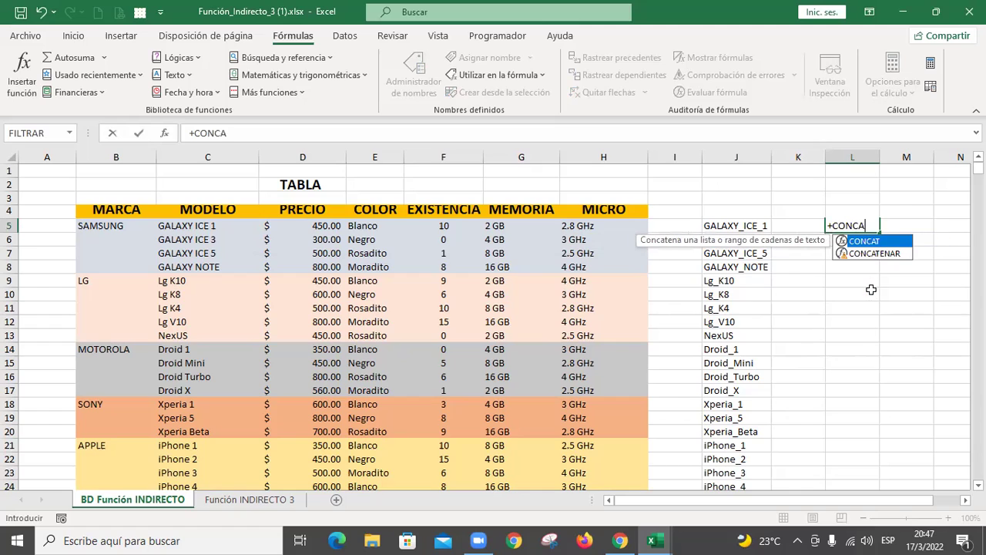
double_click(862, 245)
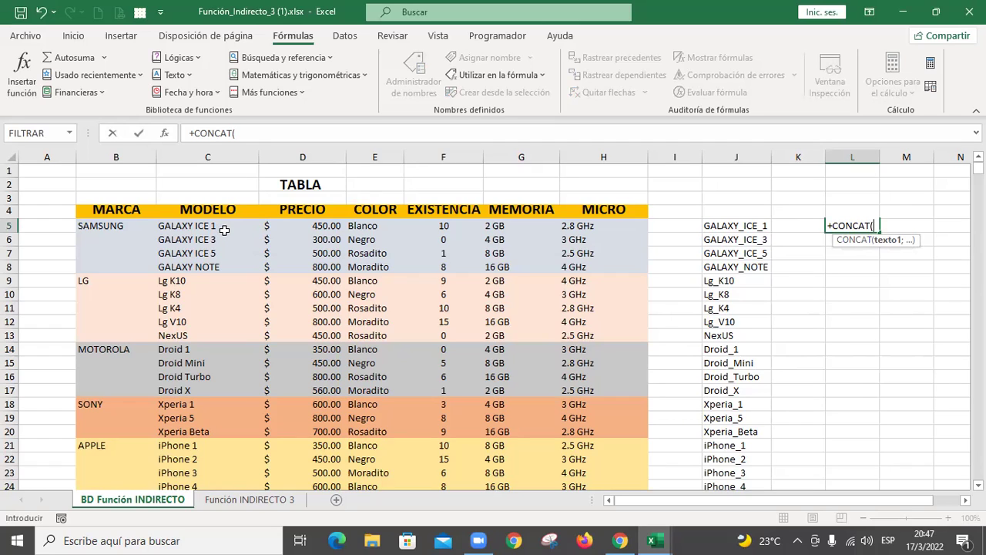
left_click_drag(311, 226, 604, 226)
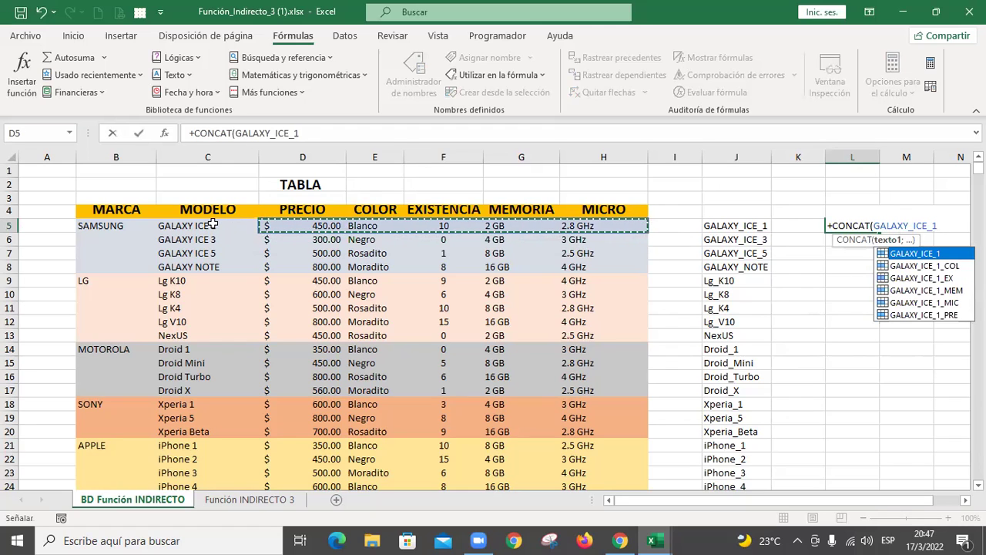
key("Return")
key("Up")
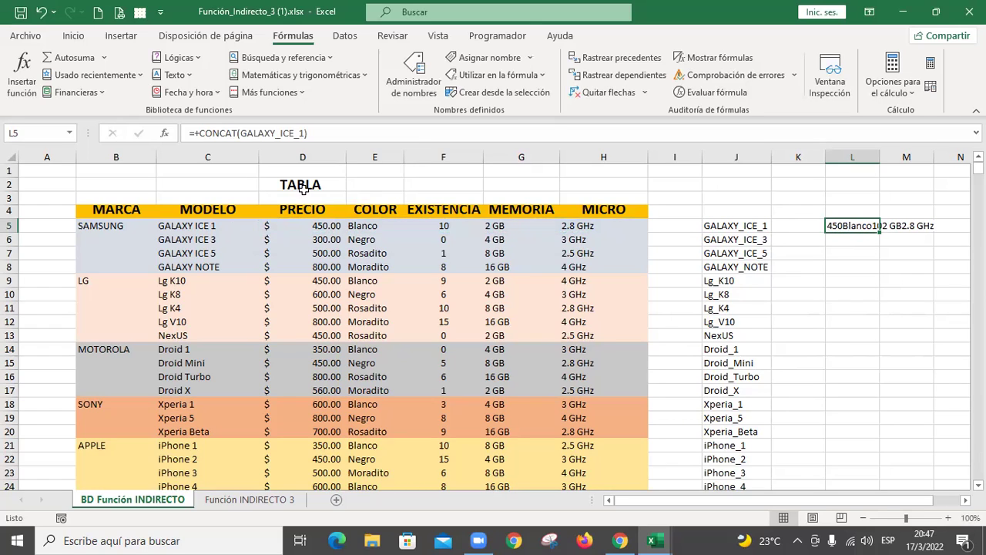
- Replace the formula in L5 with =GALAXY_ICE_1_PRE&GALAXY_ICE_1_COL&GALAXY_ICE_1_EX&GALAXY_ICE_1_MEM&GALAXY_ICE_1_MIC
key("F2")
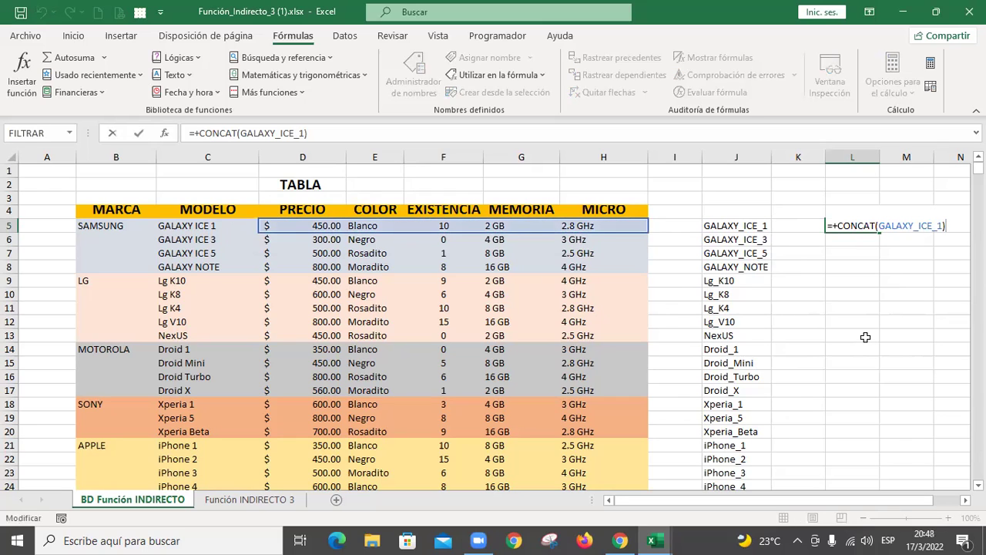
key("BackSpace")
key("BackSpace")
key("BackSpace")
key("BackSpace")
key("BackSpace")
key("BackSpace")
key("BackSpace")
key("BackSpace")
key("BackSpace")
key("BackSpace")
key("BackSpace")
key("BackSpace")
key("BackSpace")
key("BackSpace")
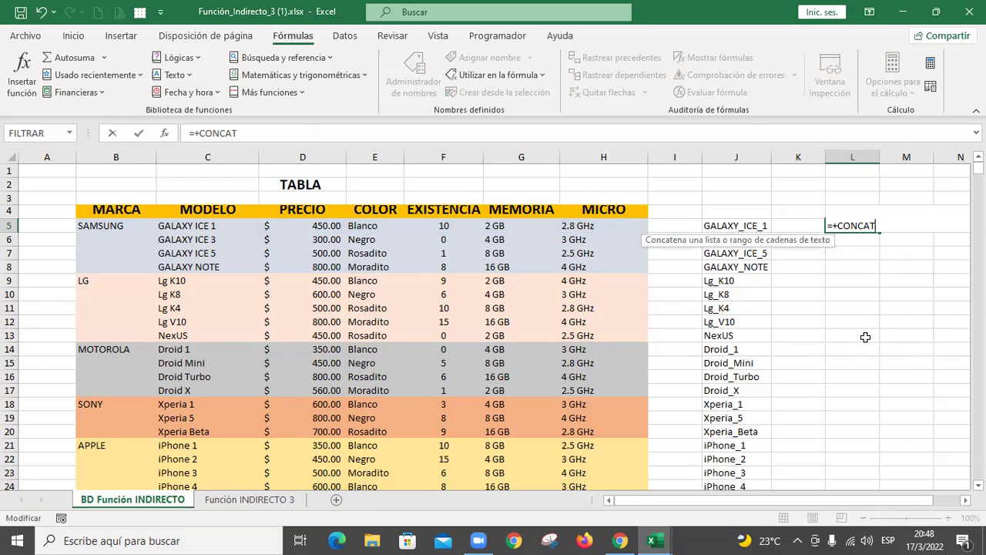
key("BackSpace")
key("BackSpace")
key("BackSpace")
key("BackSpace")
key("BackSpace")
key("BackSpace")
key("BackSpace")
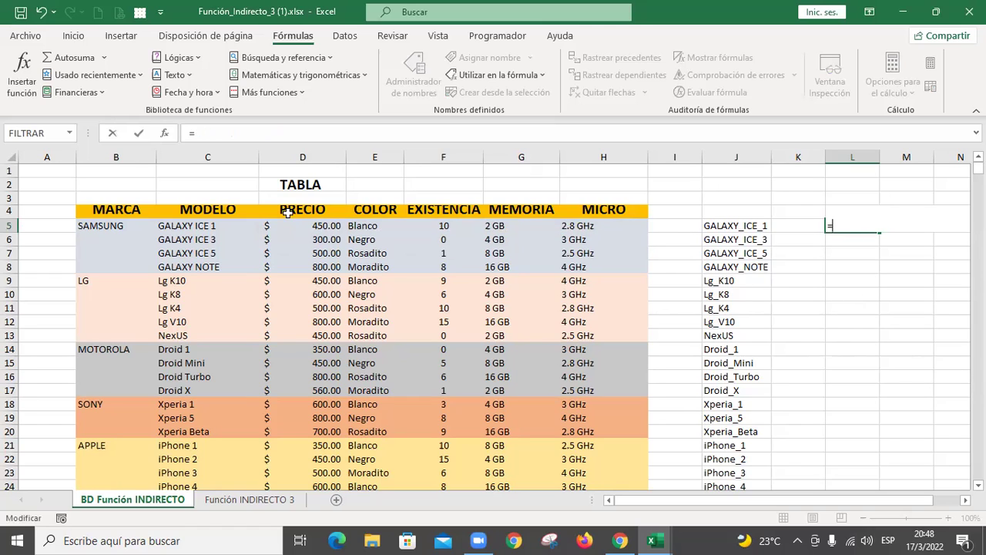
left_click(318, 224)
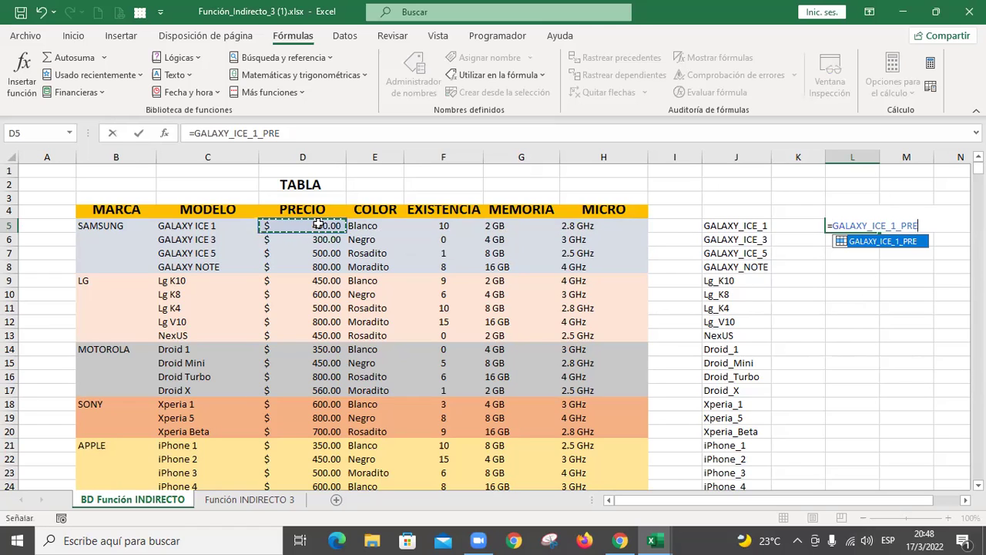
type("&")
left_click(387, 224)
type("&")
left_click(432, 224)
type("&")
left_click(512, 225)
type("&")
left_click(590, 225)
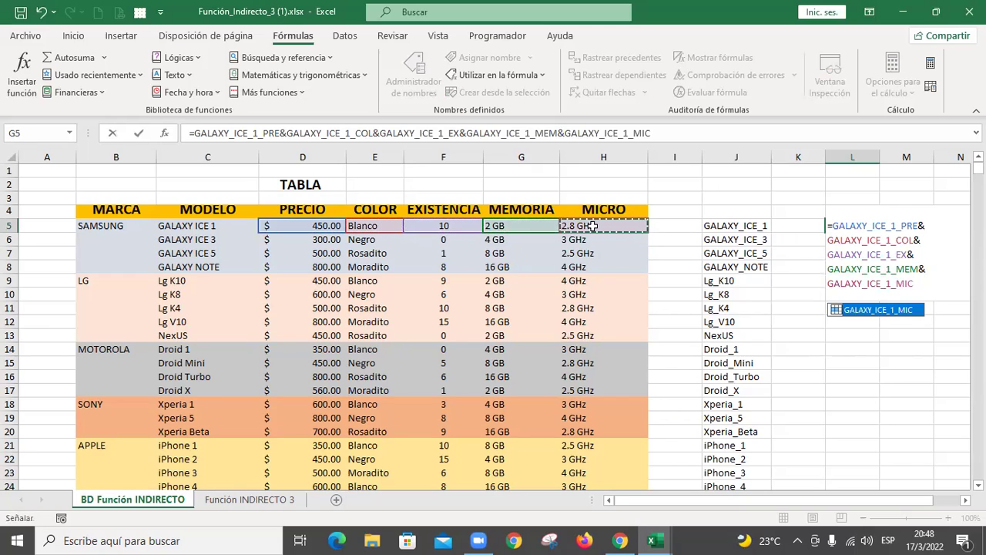
key("Return")
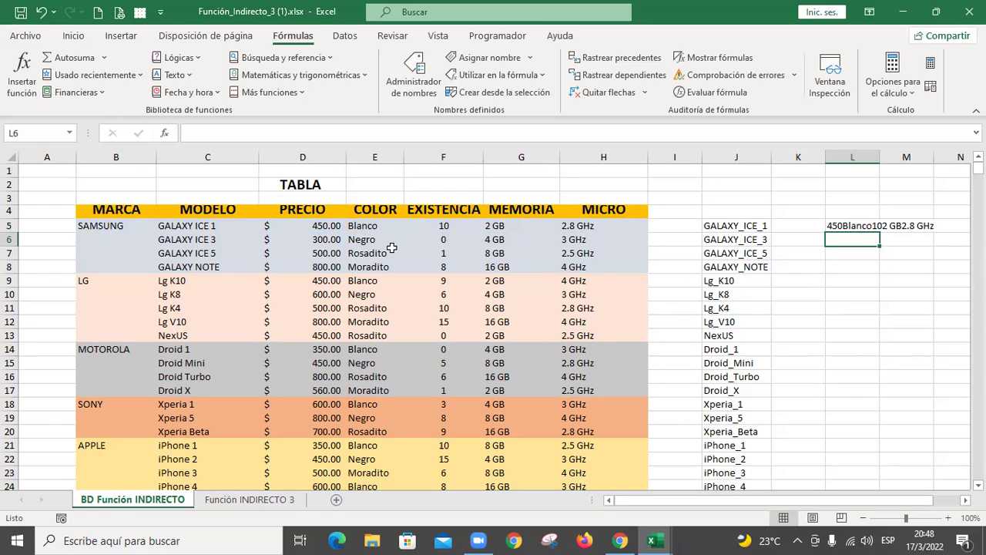
- Insert a "," text separator between GALAXY_ICE_1_PRE and GALAXY_ICE_1_COL in the L5 formula
left_click(311, 229)
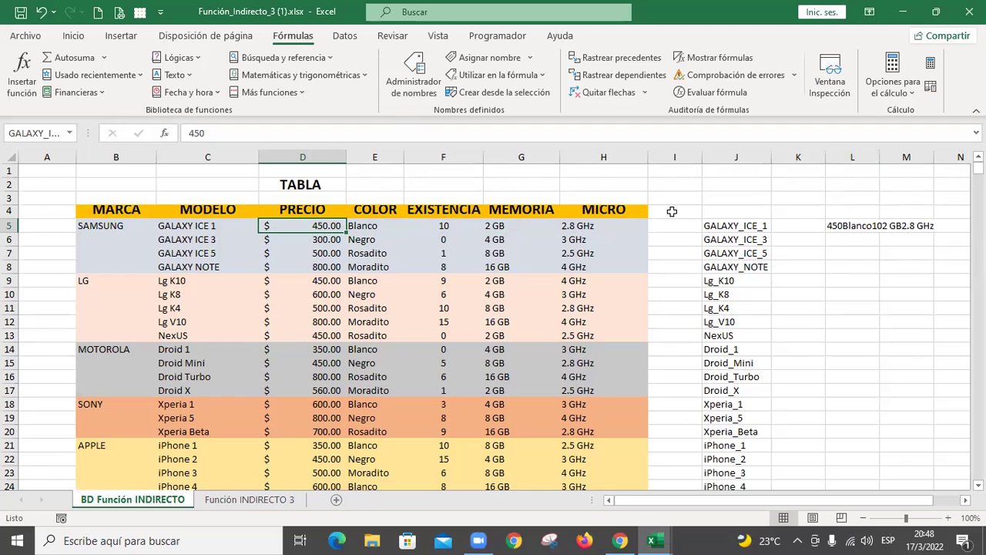
left_click(847, 226)
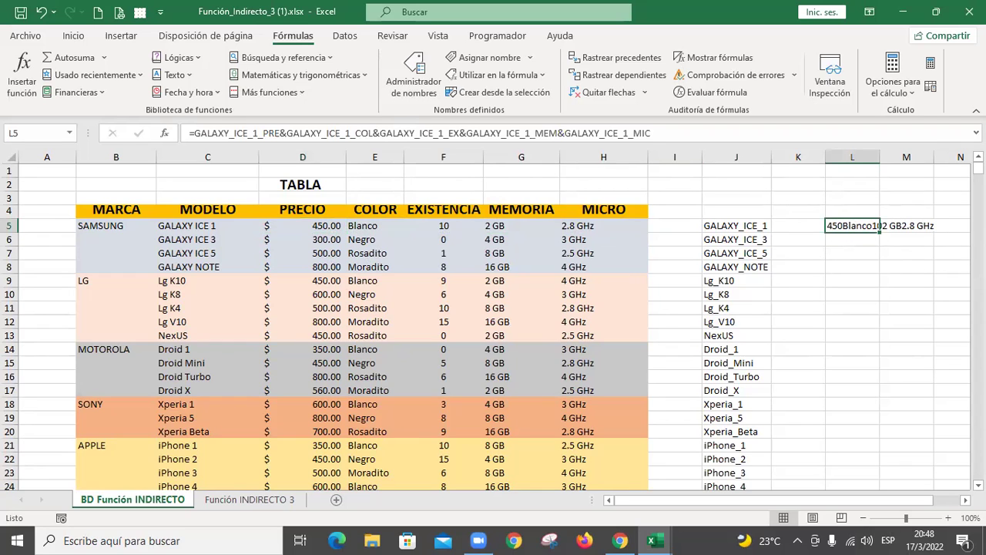
key("F2")
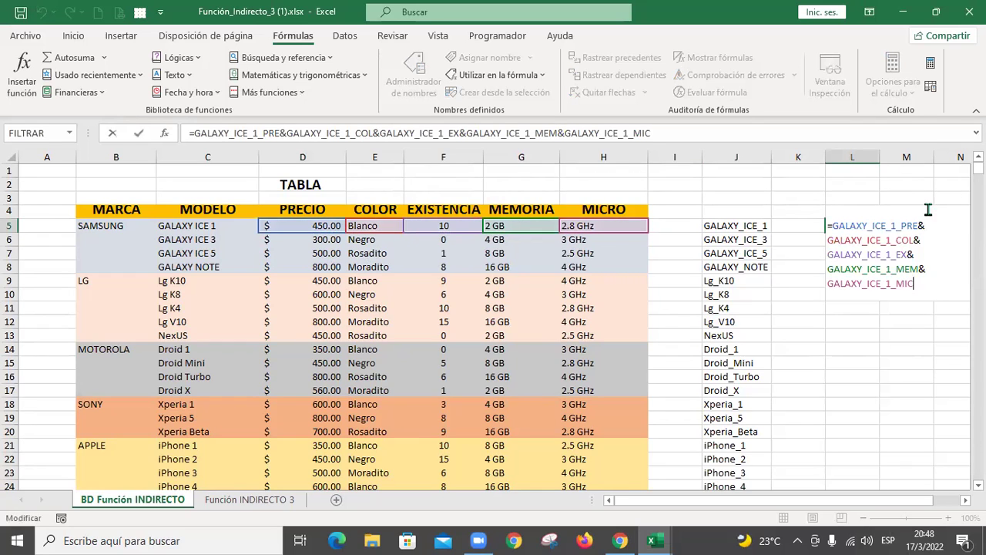
left_click_drag(836, 506, 861, 504)
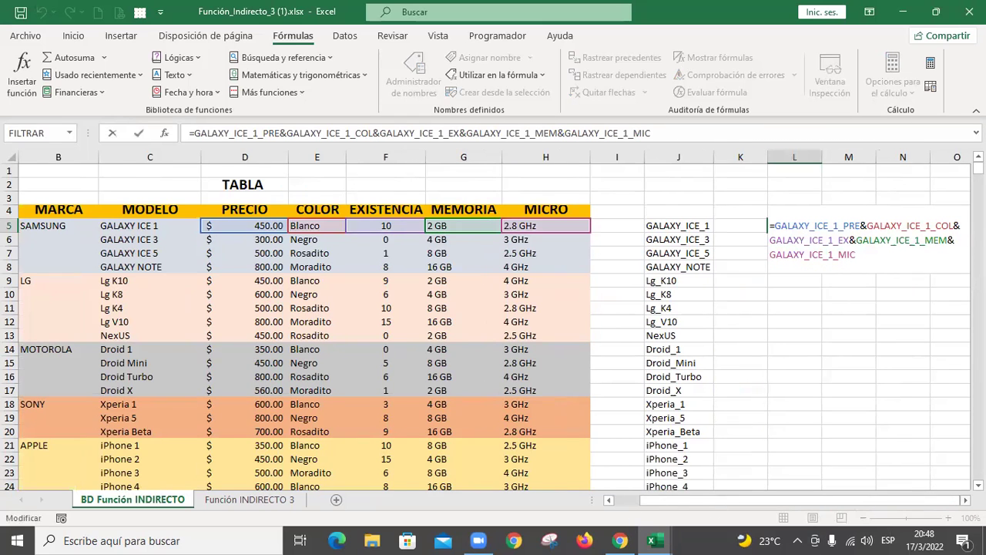
scroll(568, 344, "right", 5)
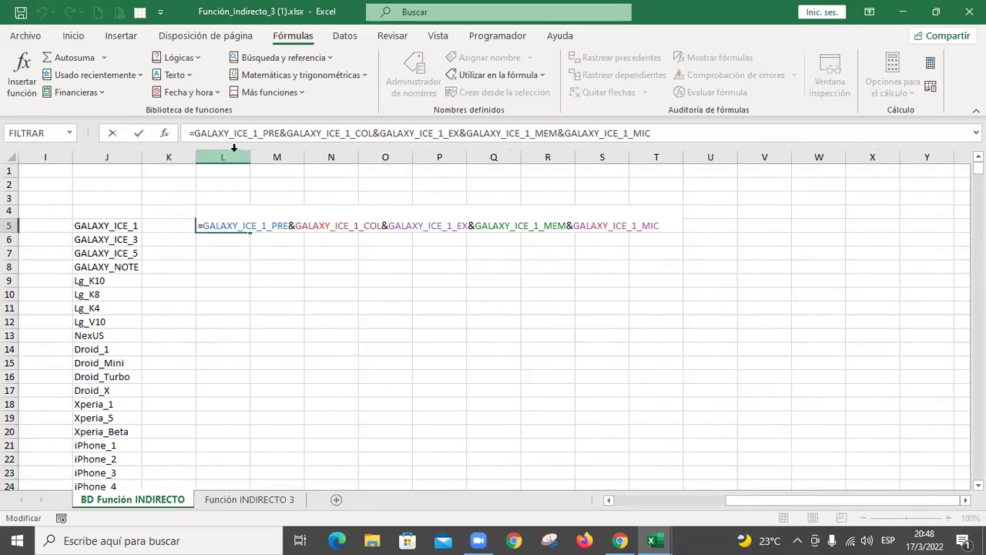
left_click(289, 225)
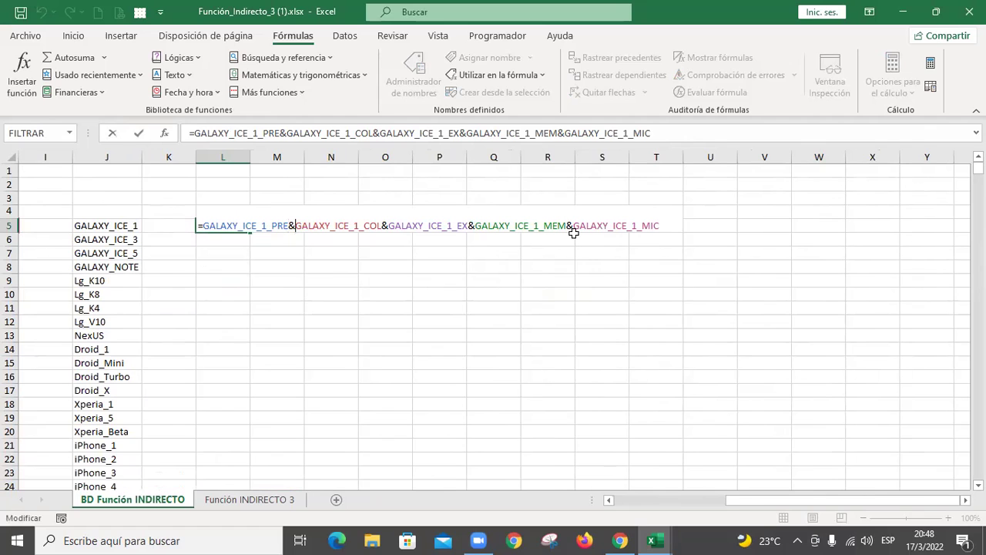
type("\"")
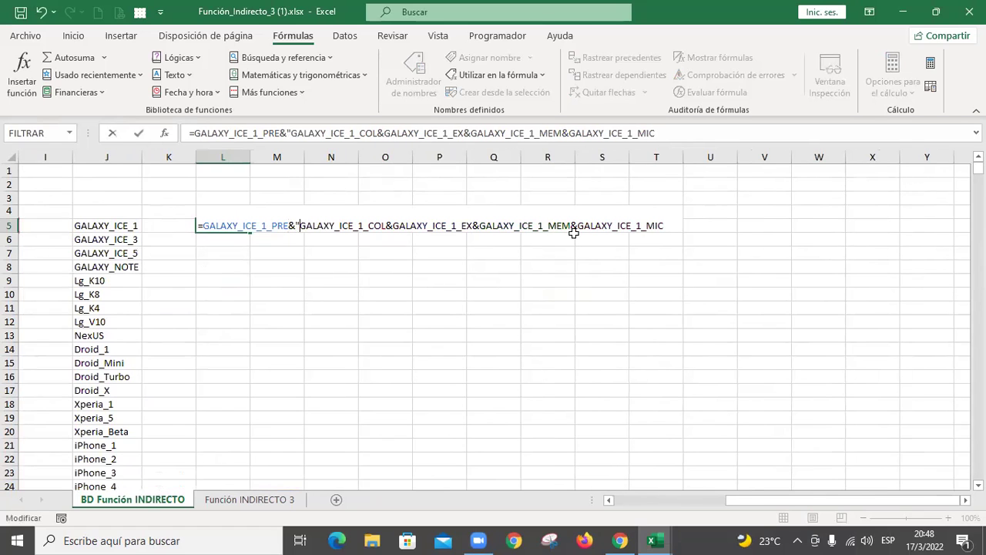
type(",\"")
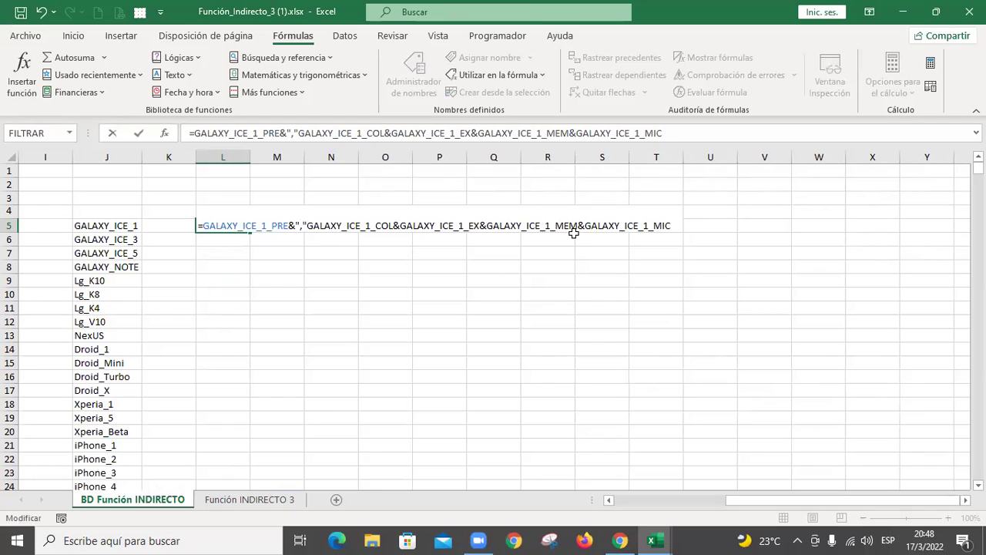
type("&")
key("Return")
key("Up")
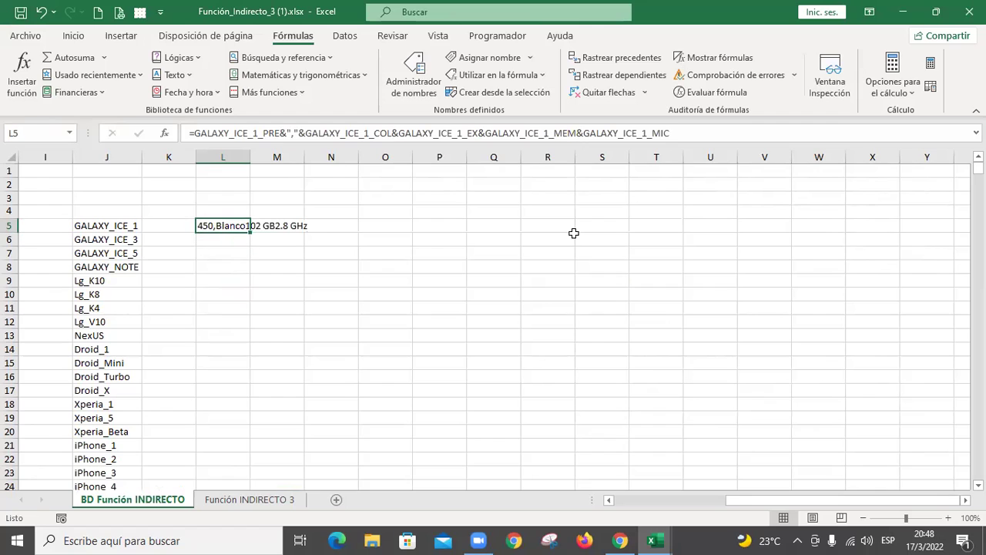
- Insert "," text separators before GALAXY_ICE_1_EX and before GALAXY_ICE_1_MEM in the L5 formula
key("F2")
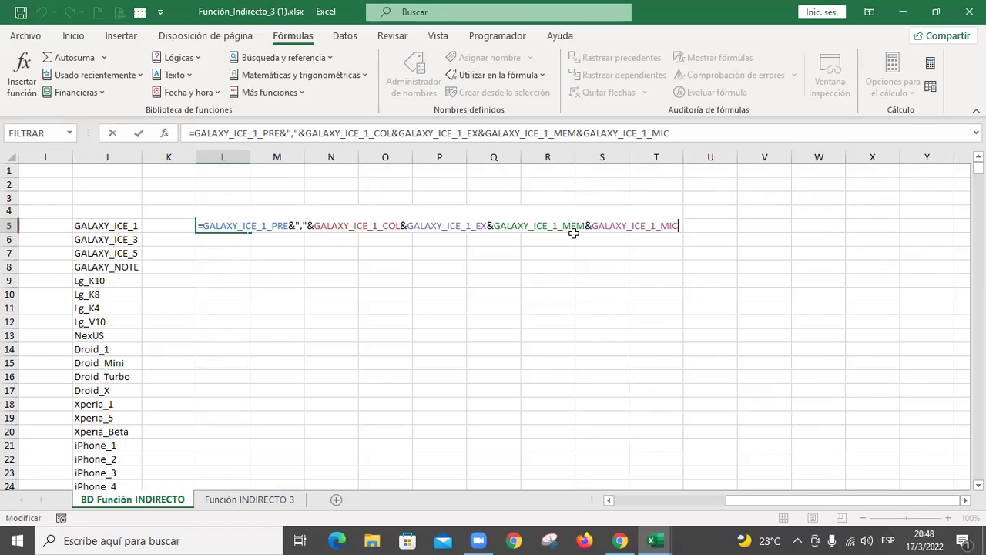
left_click(407, 226)
type("\" \"")
key("BackSpace")
key("BackSpace")
type(",")
type("\",")
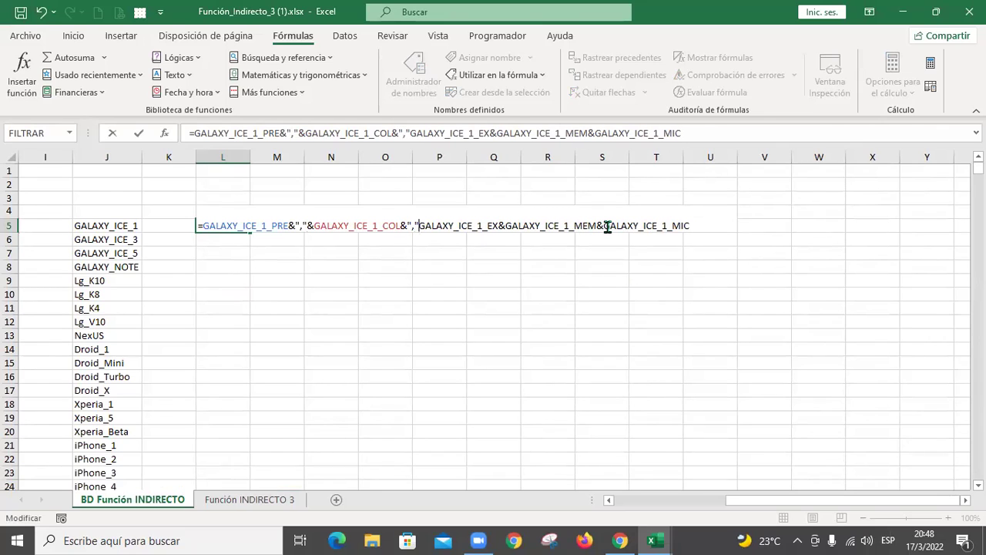
type("&")
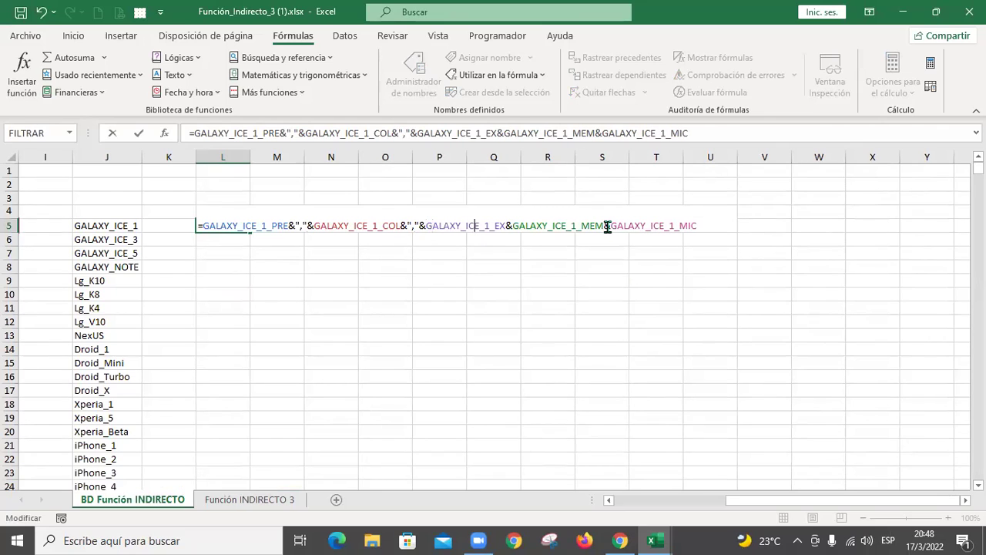
type("\",\"&")
key("Return")
key("Up")
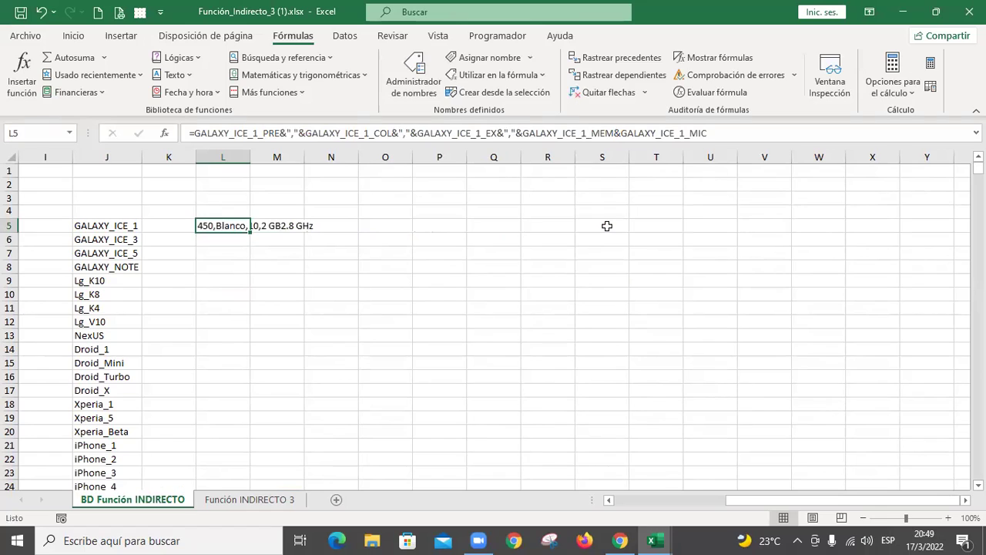
- Insert a " " space separator between GALAXY_ICE_1_MEM and GALAXY_ICE_1_MIC in the L5 formula
key("F2")
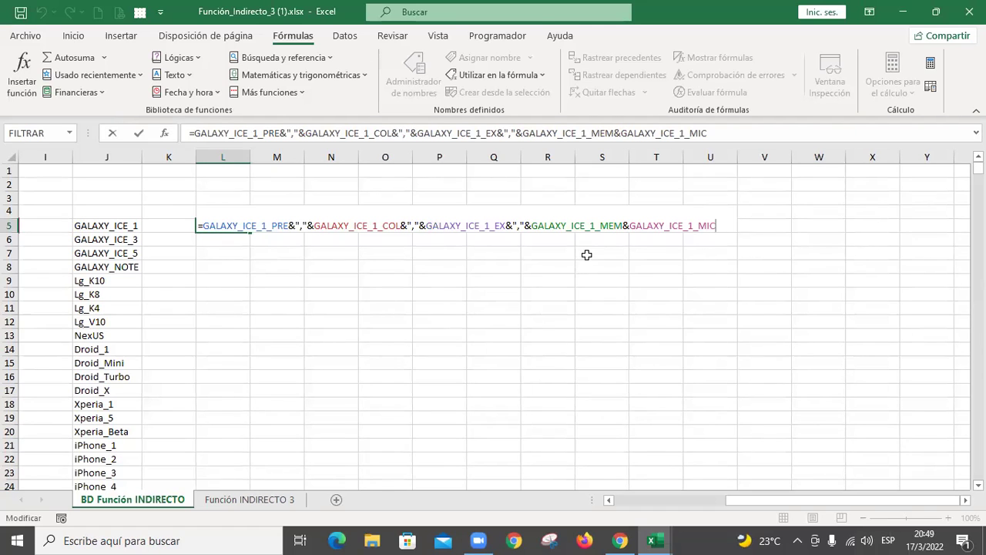
left_click(630, 225)
type("\" \"")
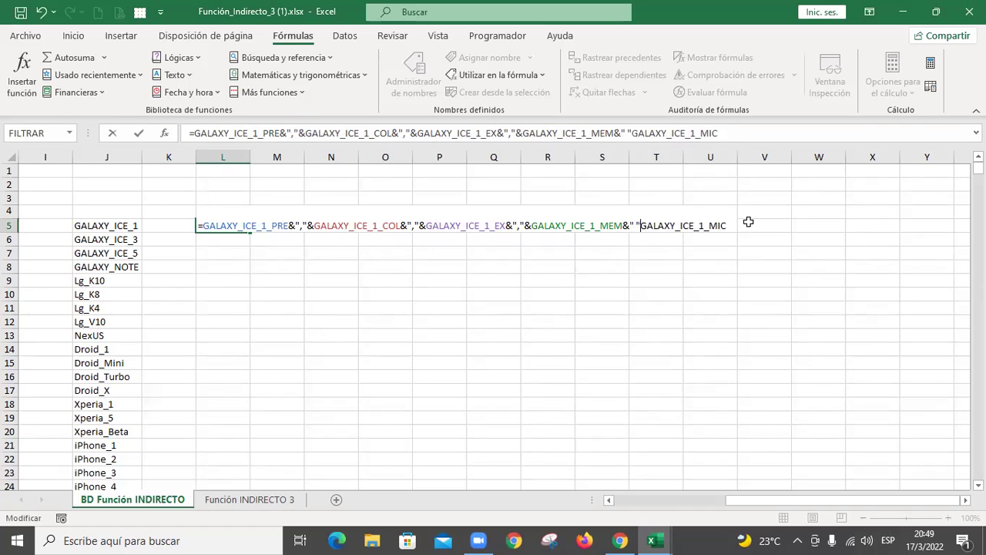
type("&")
key("Return")
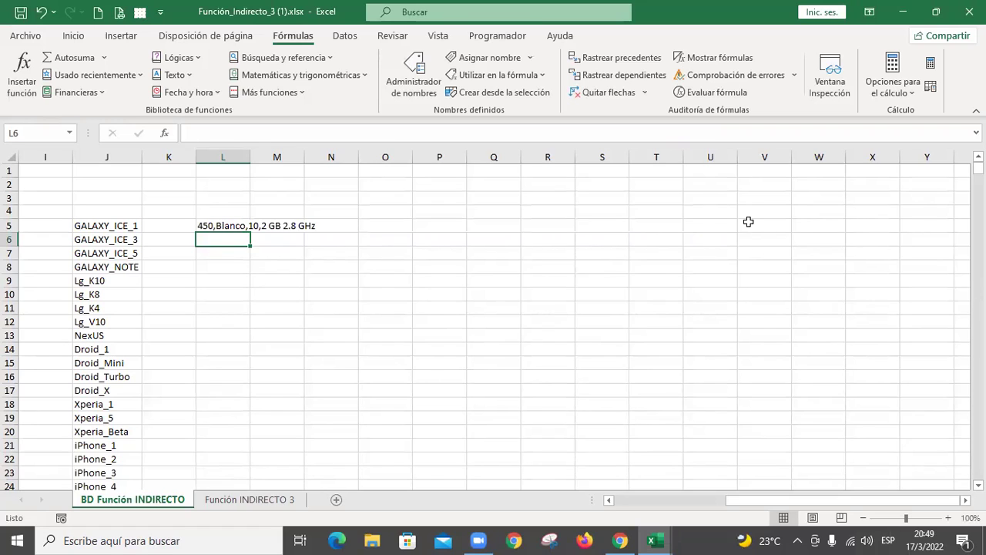
key("Up")
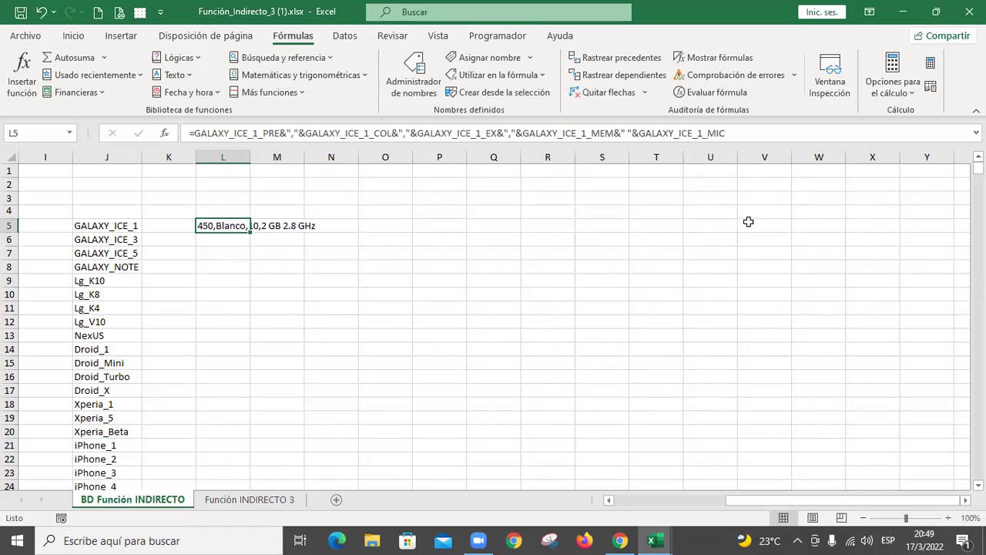
- Autofit column L to the width of its contents
left_click_drag(902, 501, 776, 506)
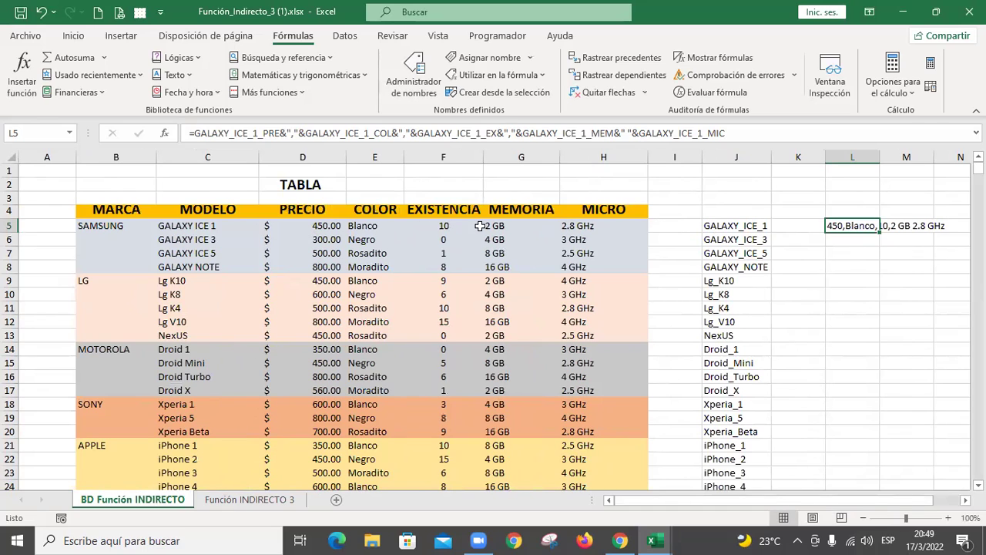
left_click_drag(788, 505, 919, 497)
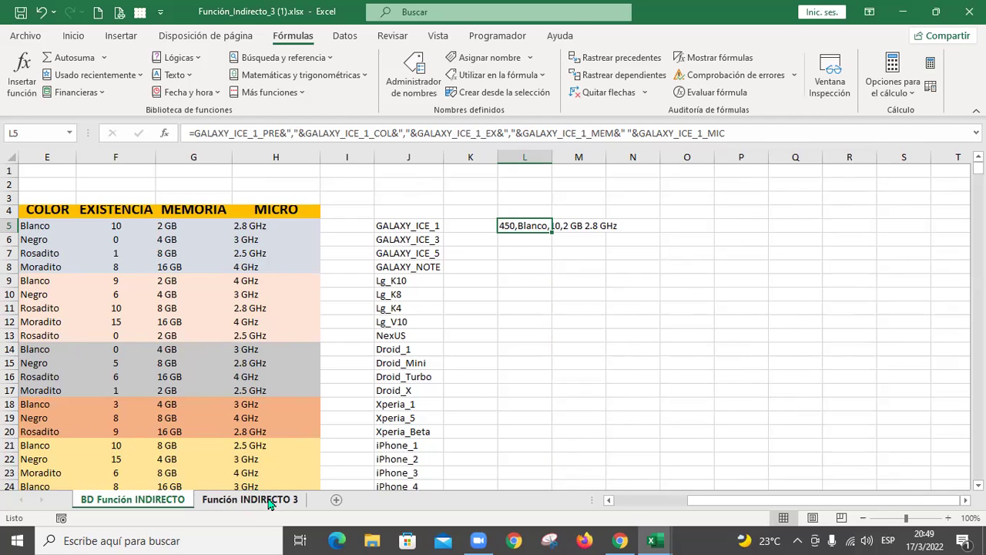
double_click(551, 157)
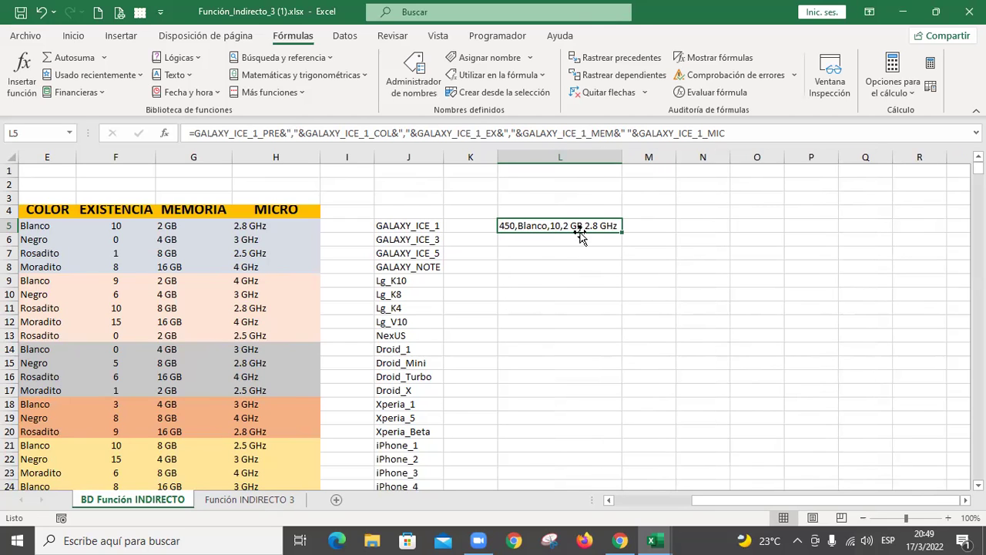
left_click(270, 508)
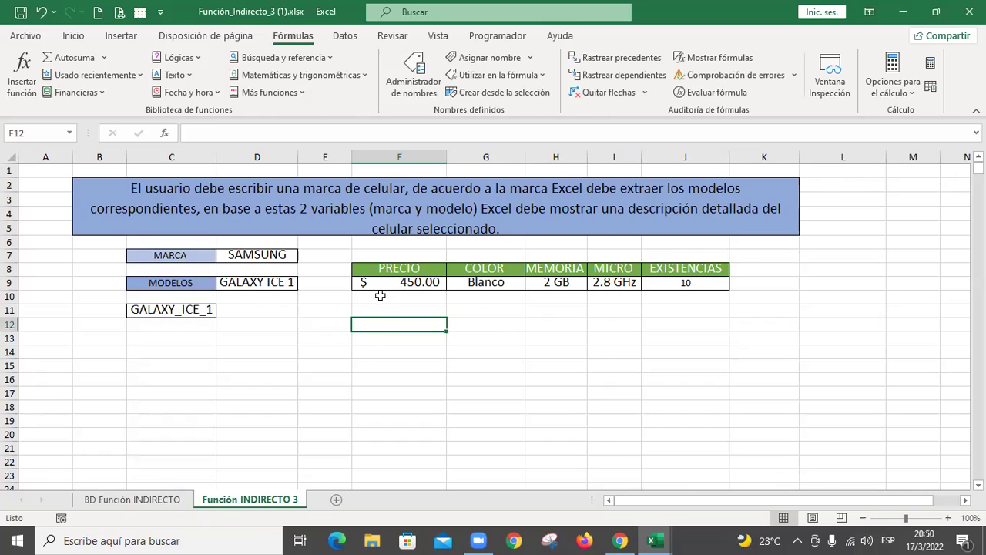
left_click(153, 505)
left_click_drag(738, 512, 636, 507)
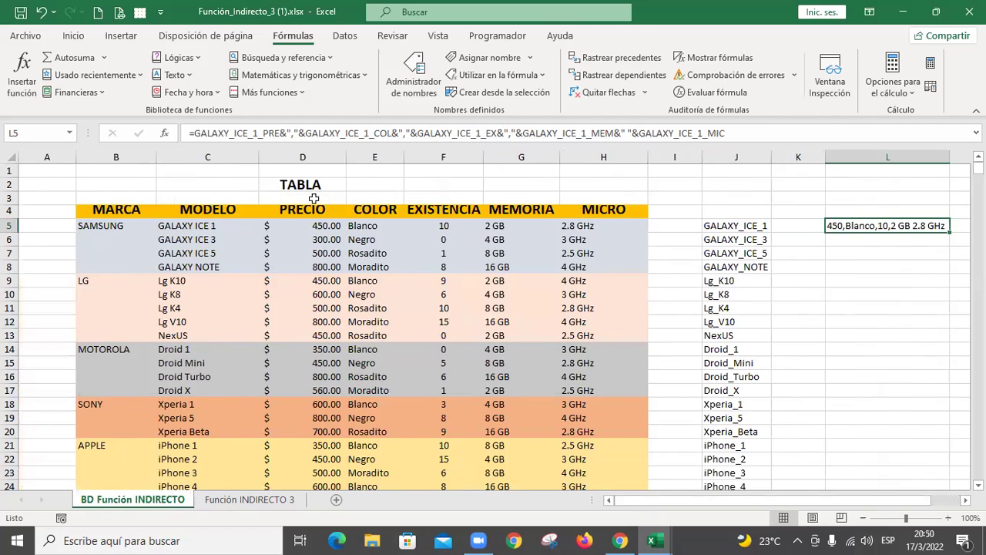
left_click(249, 499)
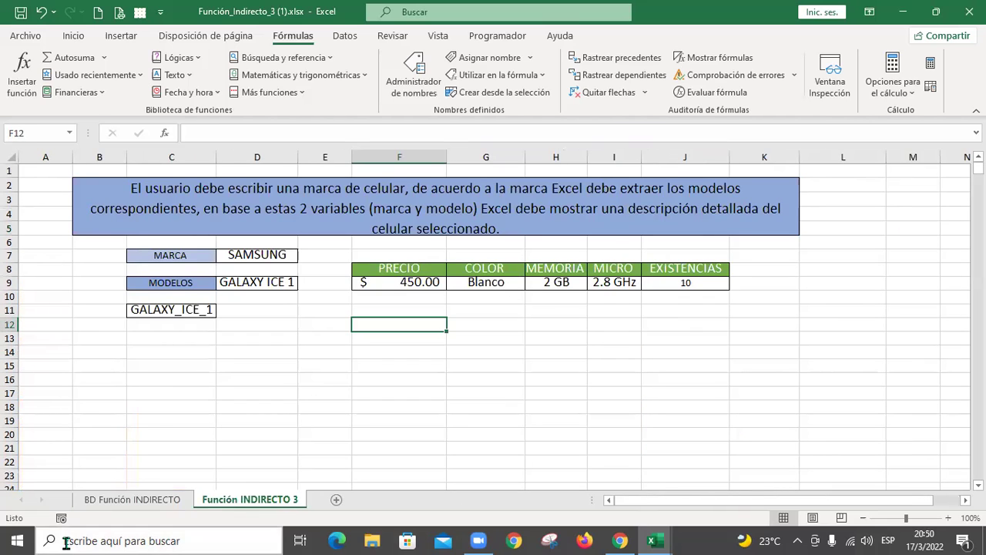
left_click(176, 499)
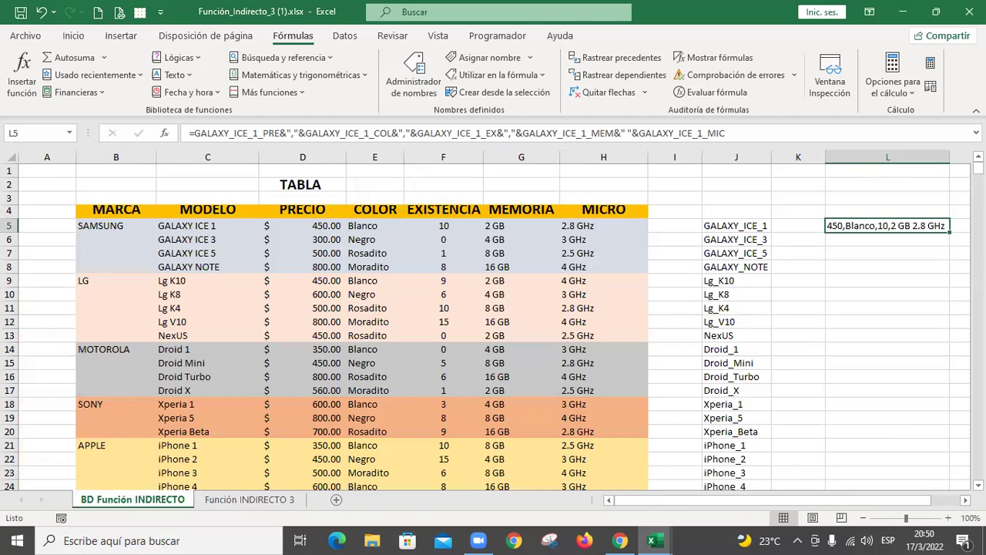
- Try to split the L5 formula cell with Text to Columns, using comma instead of tab as the delimiter
scroll(926, 487, "right", 5)
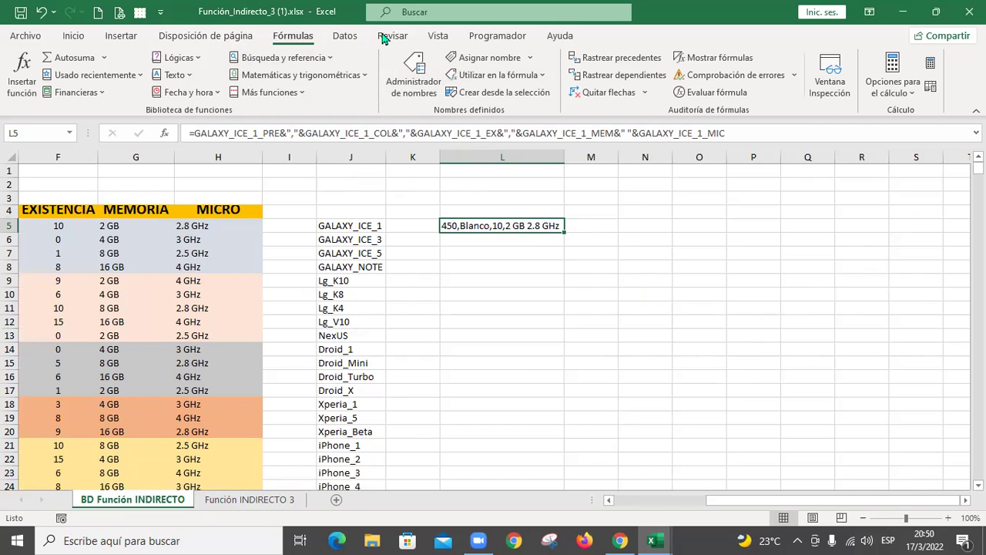
left_click(345, 37)
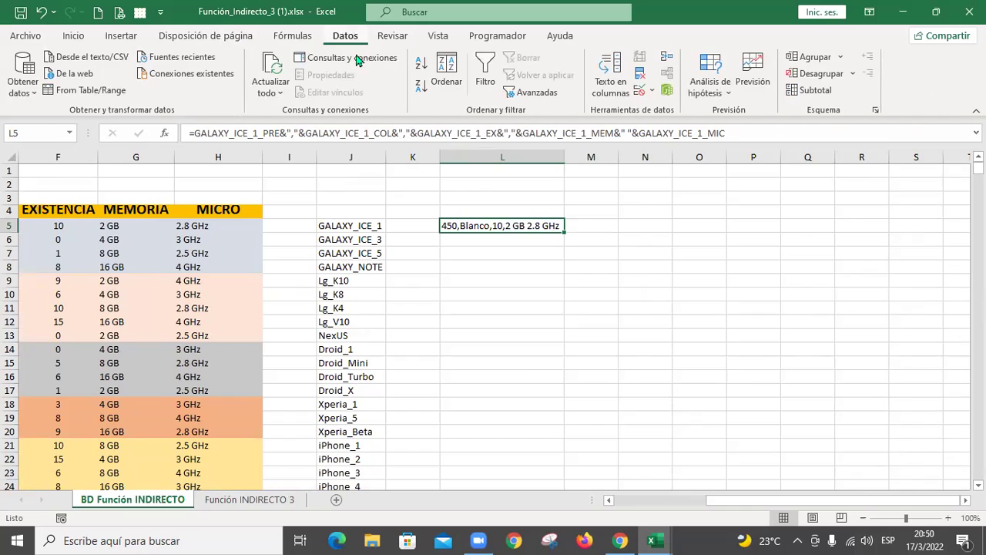
left_click(614, 85)
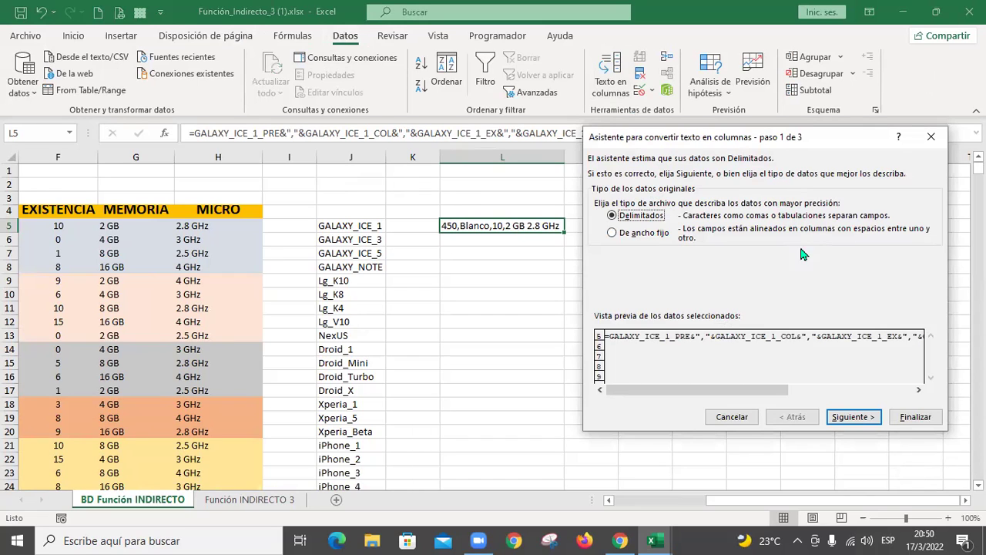
left_click(870, 417)
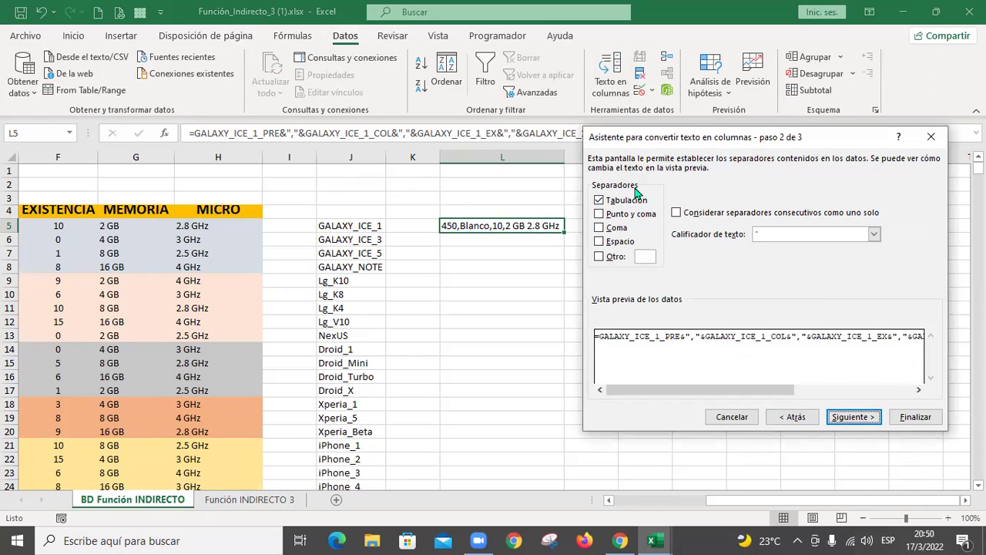
left_click(599, 202)
left_click(599, 227)
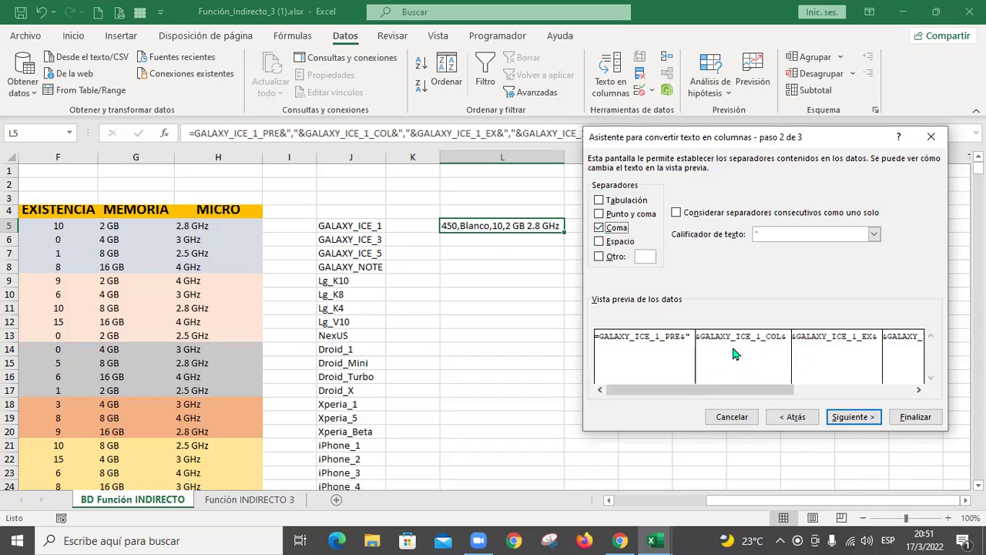
left_click(868, 420)
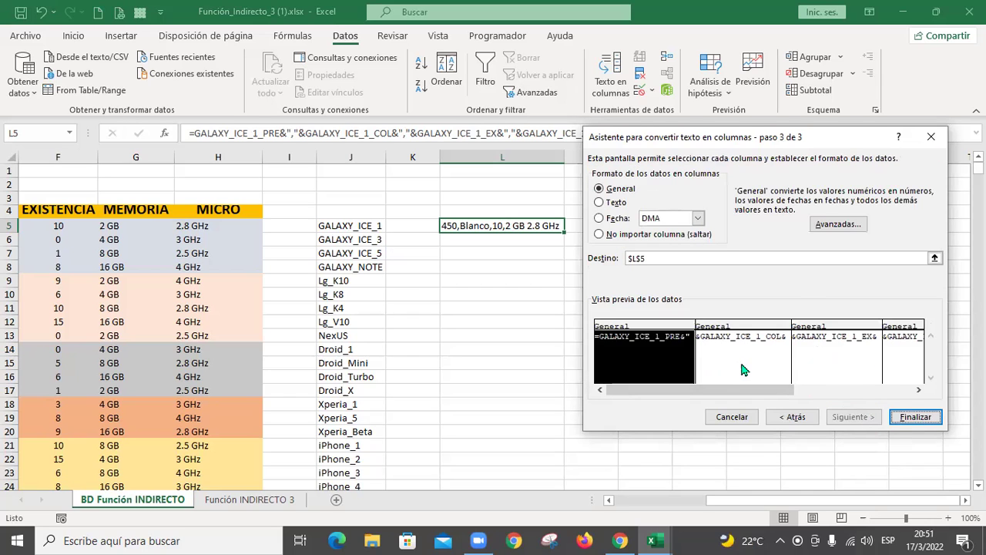
left_click(916, 412)
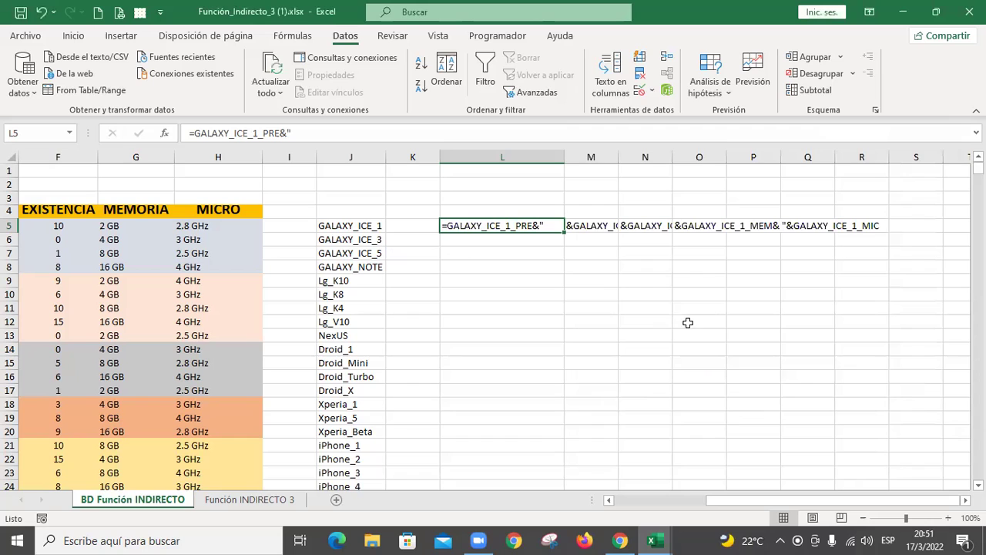
- Autofit columns M and N to the width of the split formula pieces
left_click(615, 296)
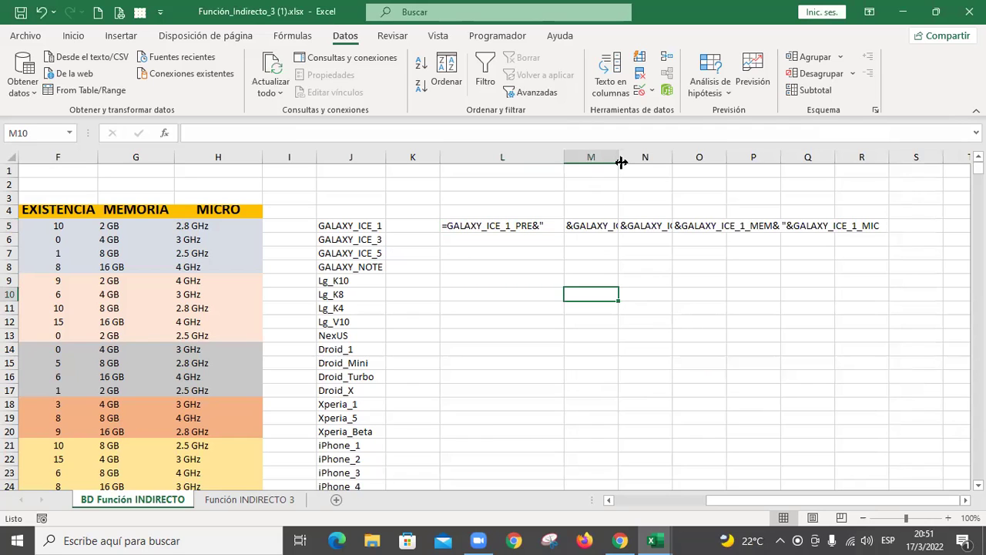
double_click(621, 162)
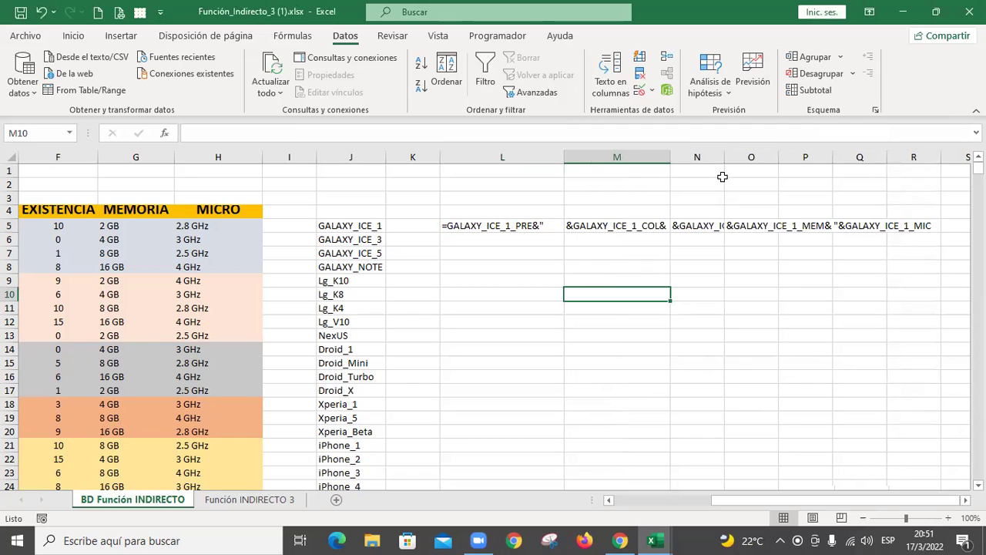
double_click(725, 158)
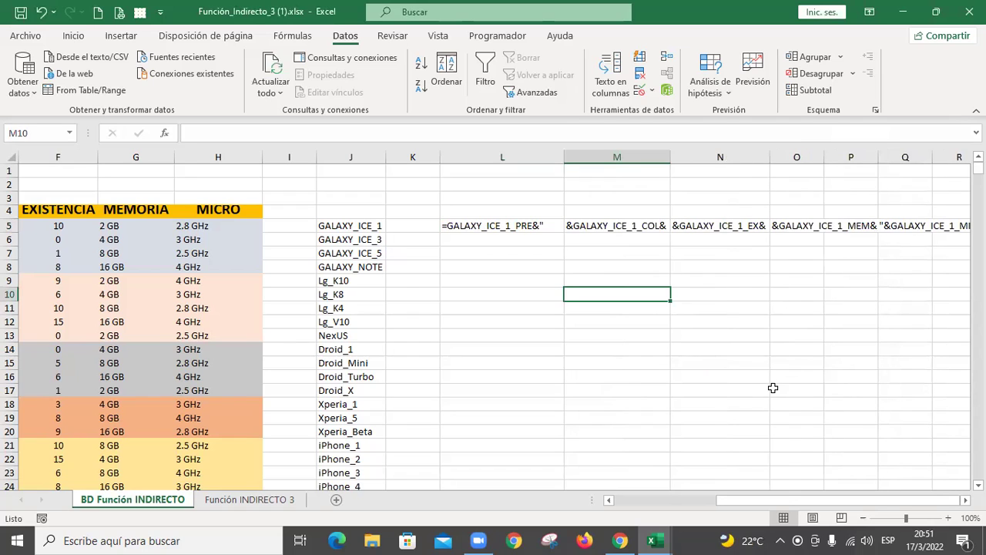
- Undo the autofit of columns M and N and the Text to Columns split of L5
left_click(836, 500)
key("ctrl+z")
key("ctrl+z")
key("ctrl+z")
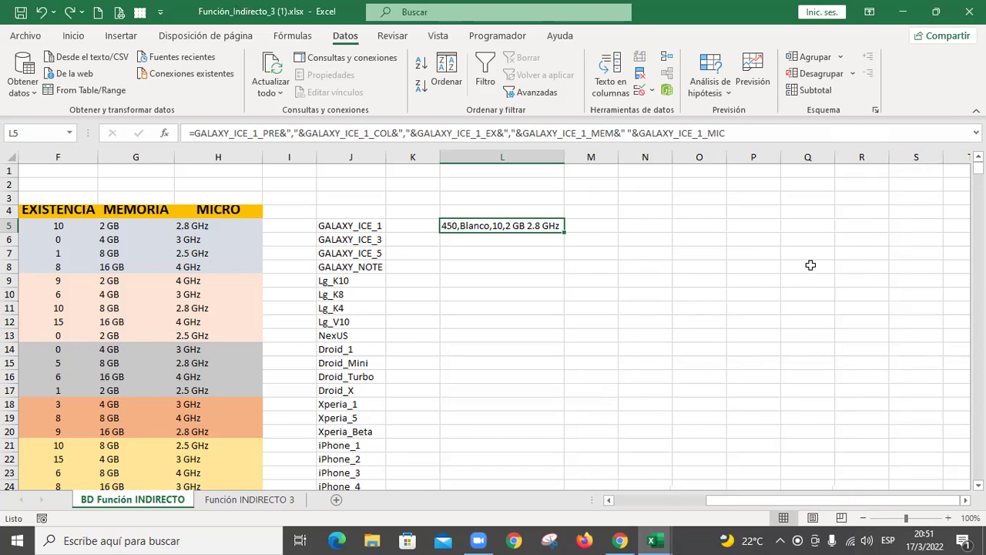
- Replace the formula in L5 with its result by copying the cell and pasting it over itself as values
key("ctrl+c")
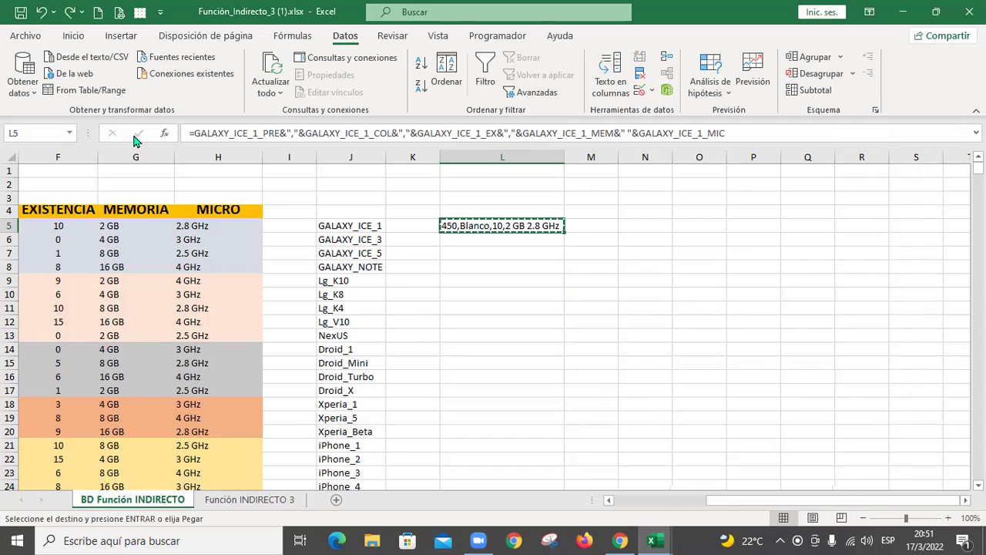
left_click(73, 36)
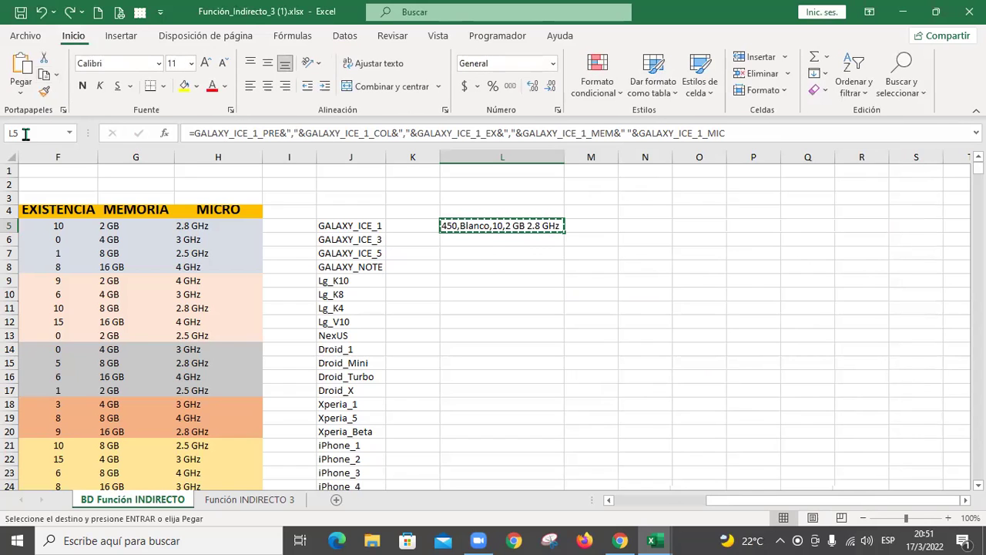
left_click(20, 91)
left_click(35, 202)
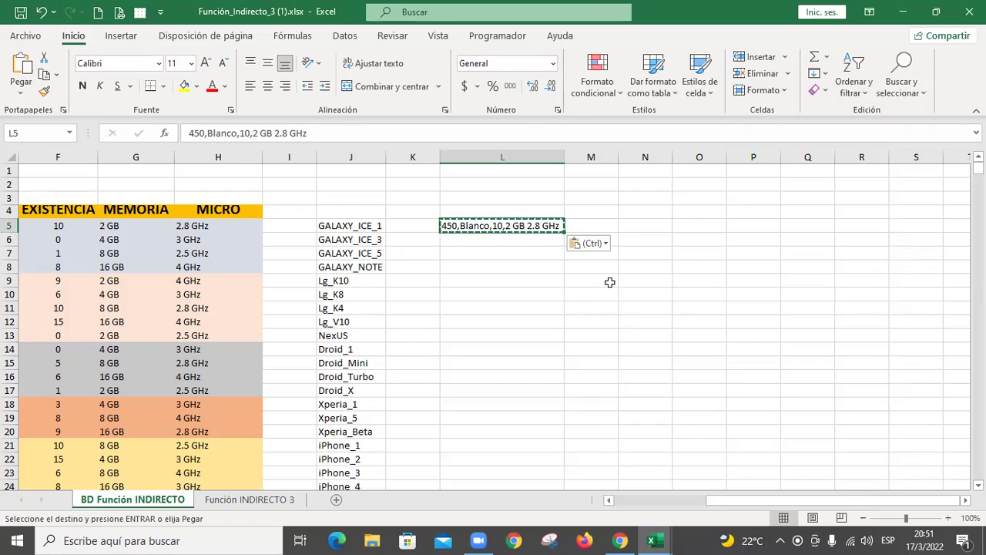
key("Escape")
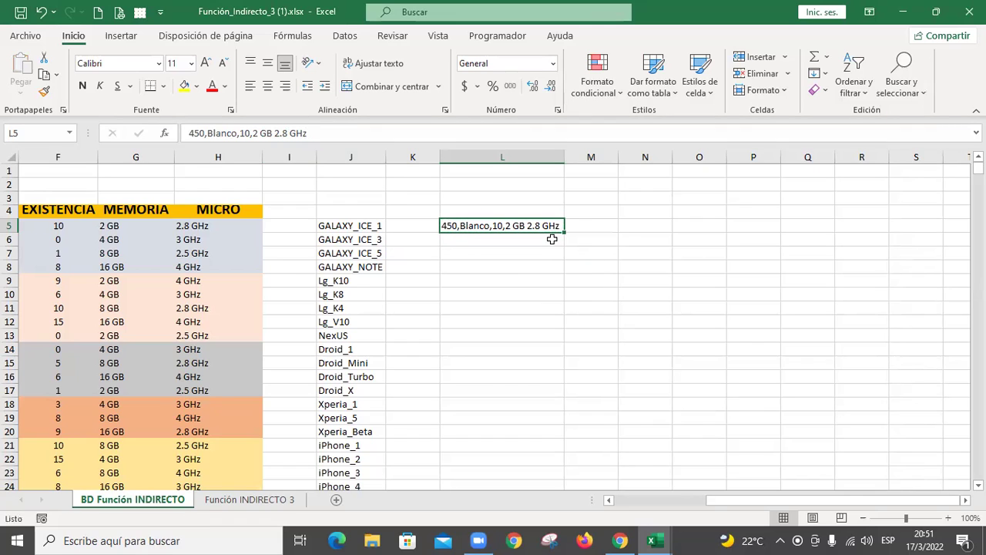
- Split the L5 text into columns using comma as the only delimiter, with General format and destination $L$5
left_click(344, 39)
left_click(609, 84)
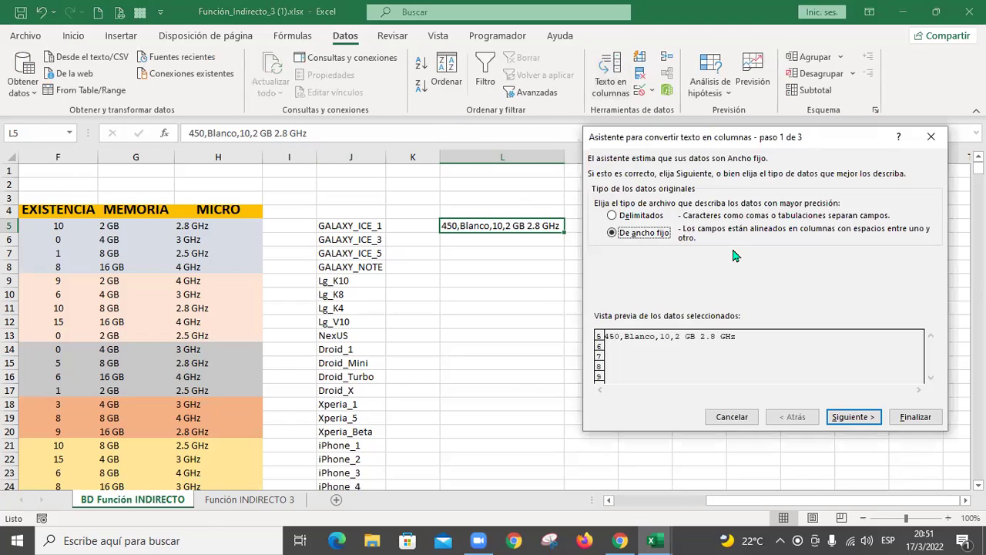
left_click(846, 418)
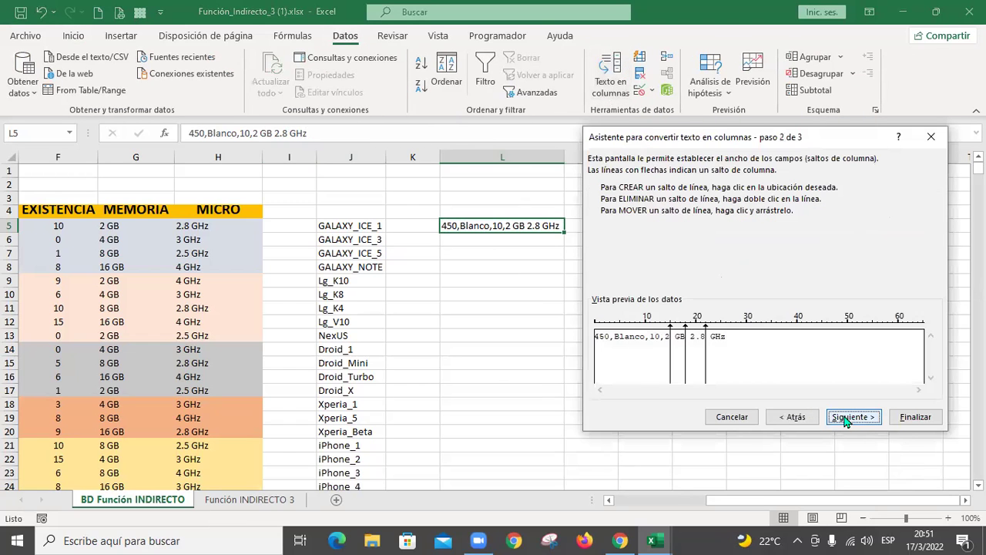
left_click(790, 422)
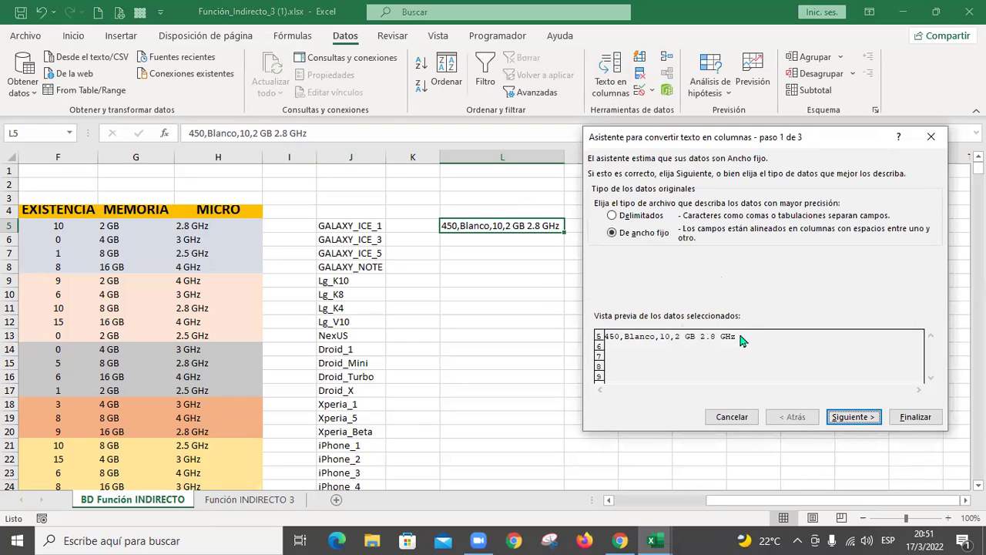
left_click(642, 216)
left_click(838, 412)
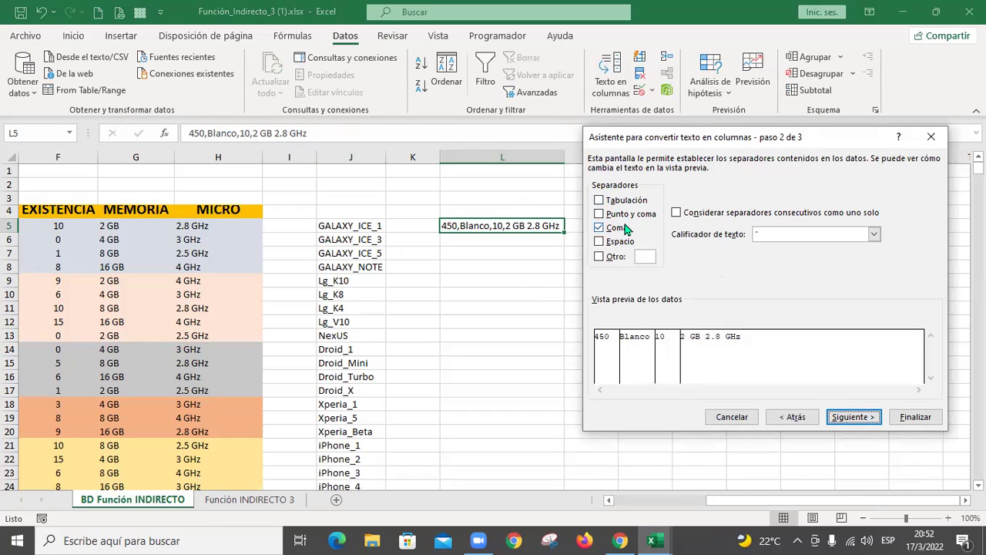
left_click(856, 423)
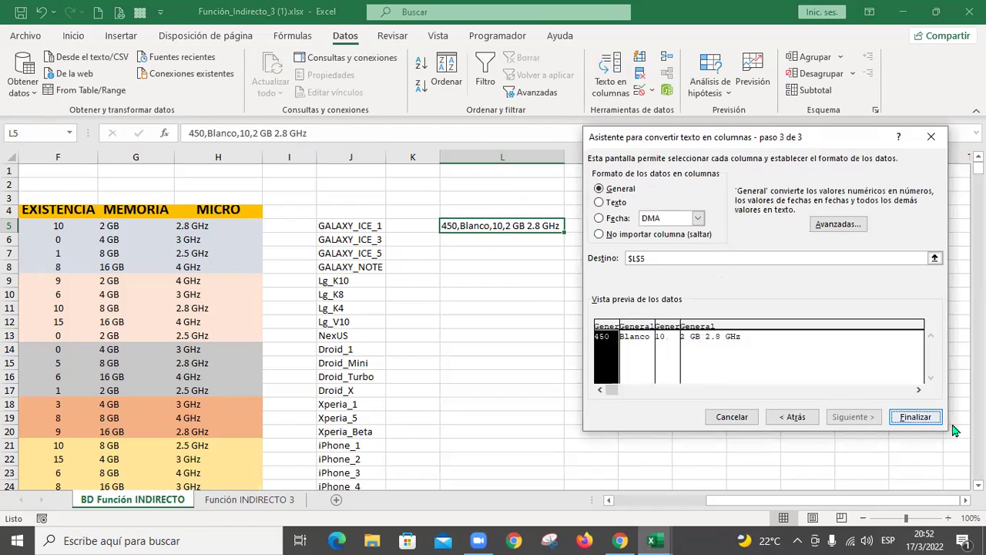
left_click(921, 420)
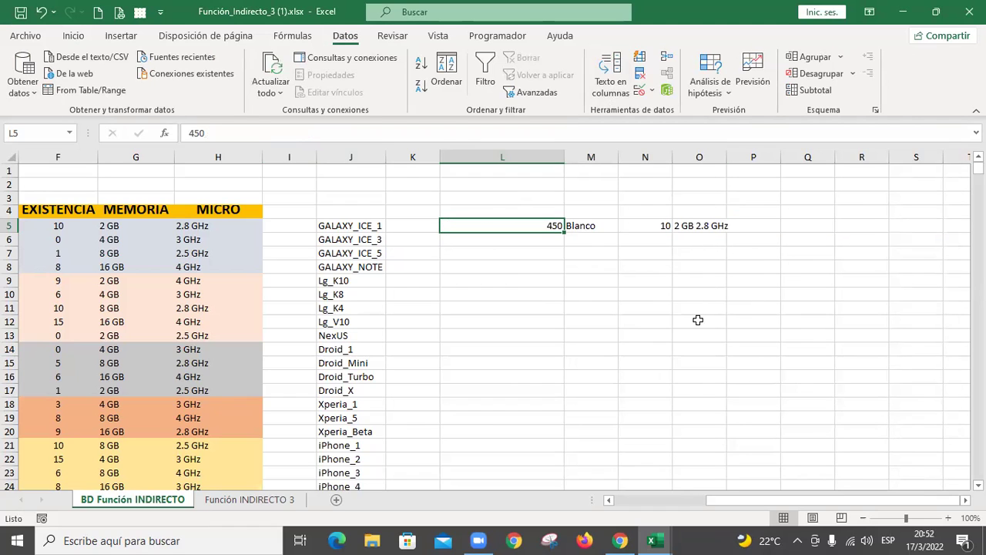
- Undo the Text to Columns split and the values-only paste in L5 to restore its joining formula
mouse_move(741, 503)
left_mouse_down()
mouse_move(673, 500)
mouse_move(734, 499)
left_mouse_up()
key("ctrl+z")
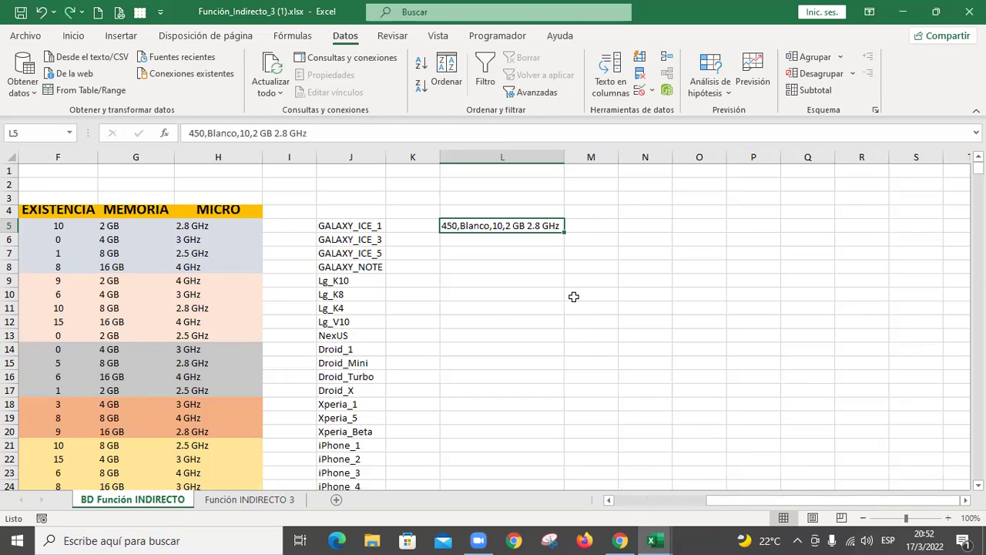
key("ctrl+c")
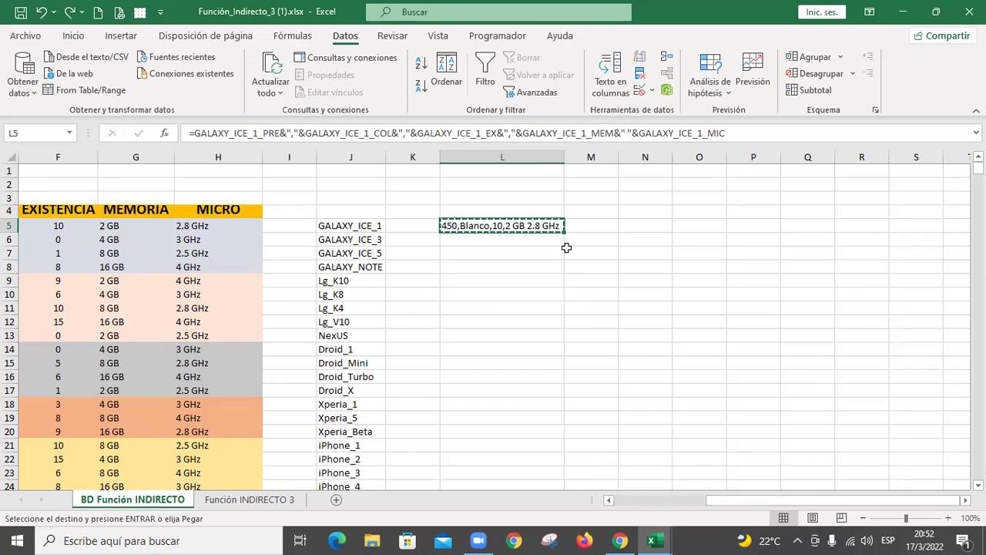
key("Escape")
- Try filling the L5 formula down into L6, and clear the copied formula from L6
left_click_drag(766, 501, 672, 507)
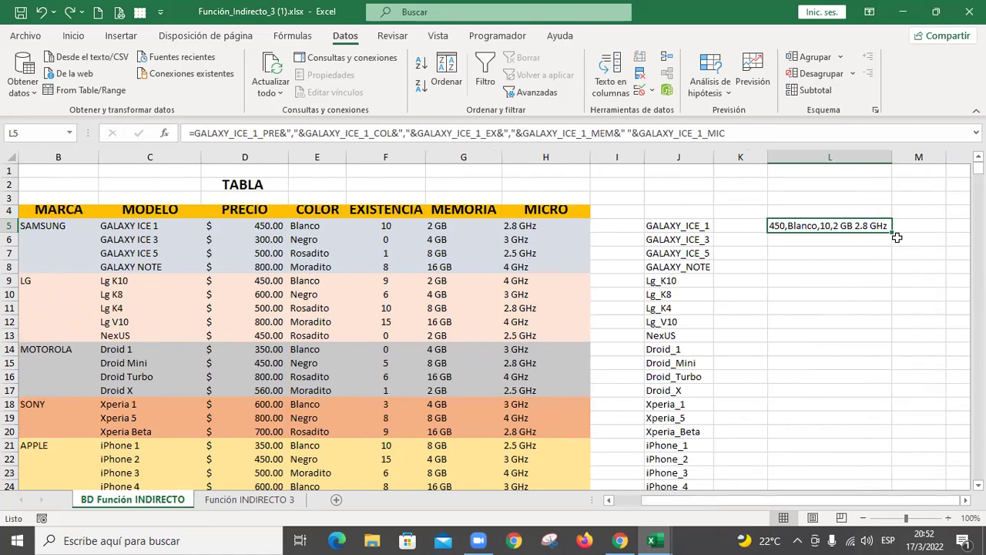
left_click_drag(893, 231, 895, 245)
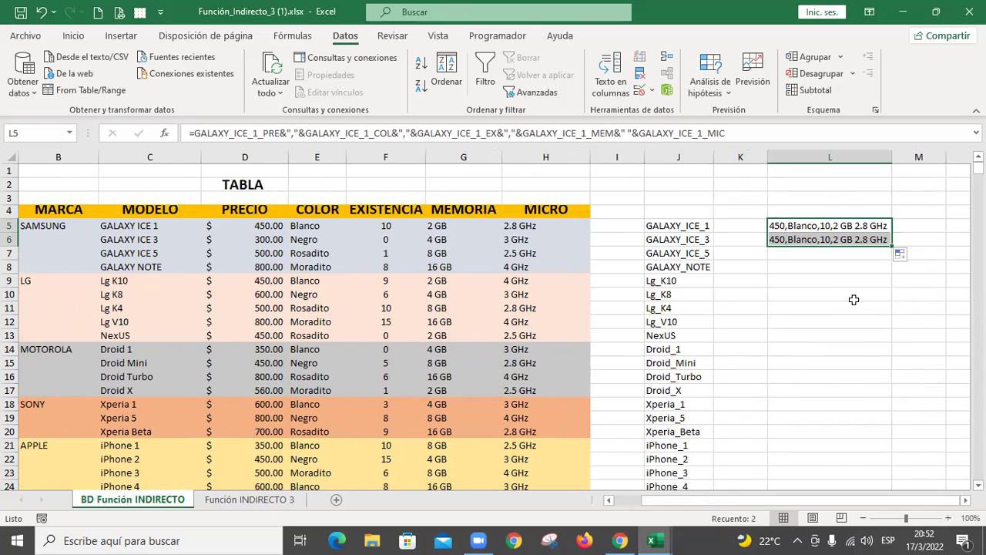
left_click_drag(863, 501, 846, 503)
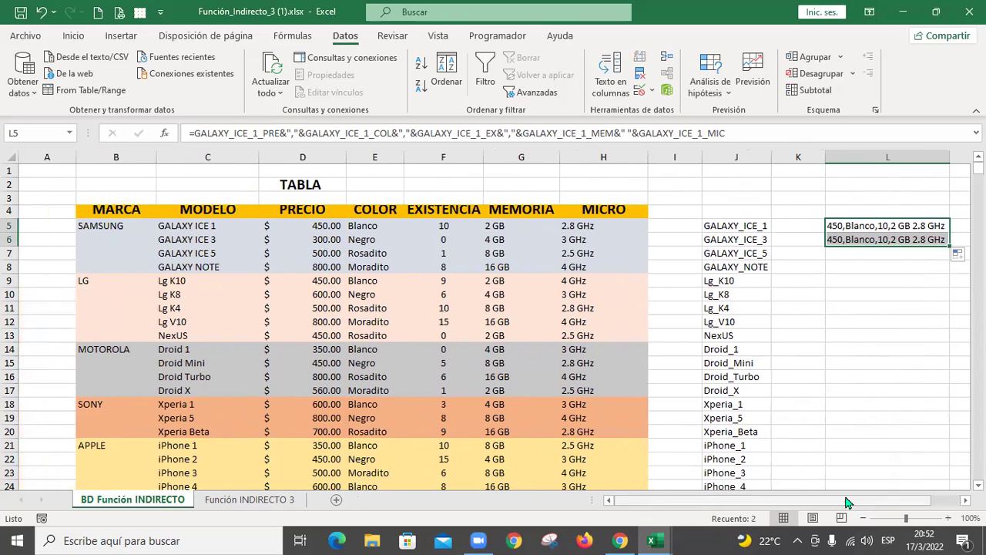
left_click(890, 240)
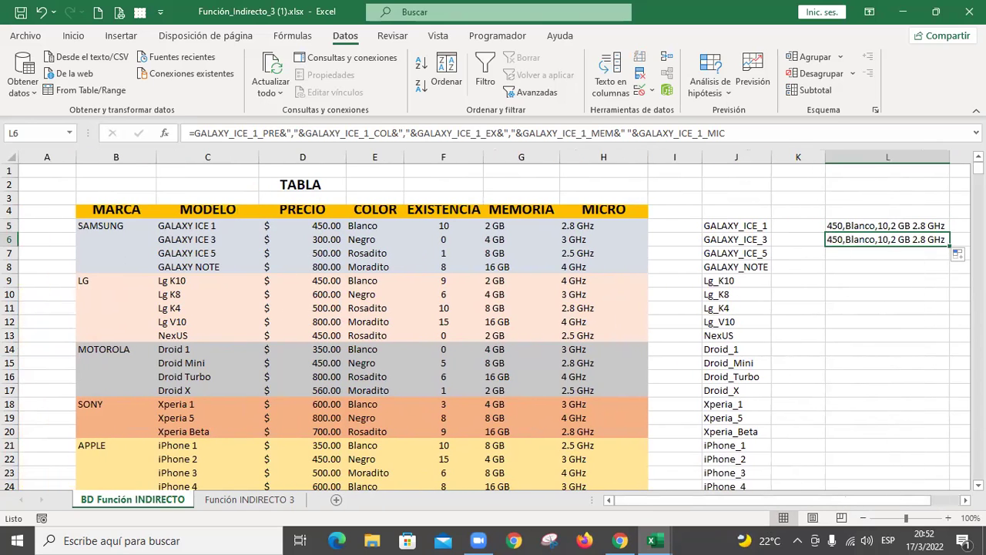
key("Delete")
key("Up")
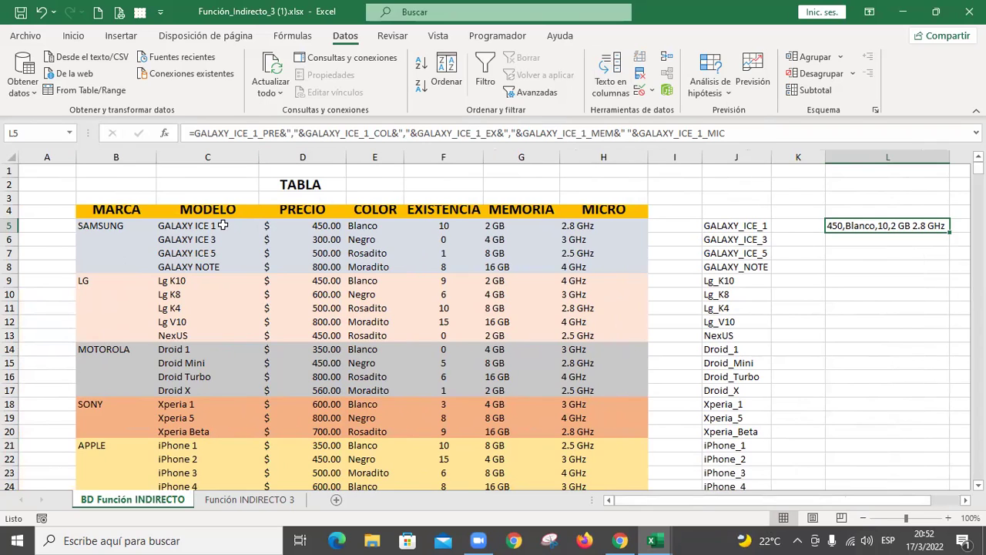
- Begin a formula in L6 that joins the GALAXY ICE 3 model and price with a comma: +C6&","&D6
left_click(223, 225)
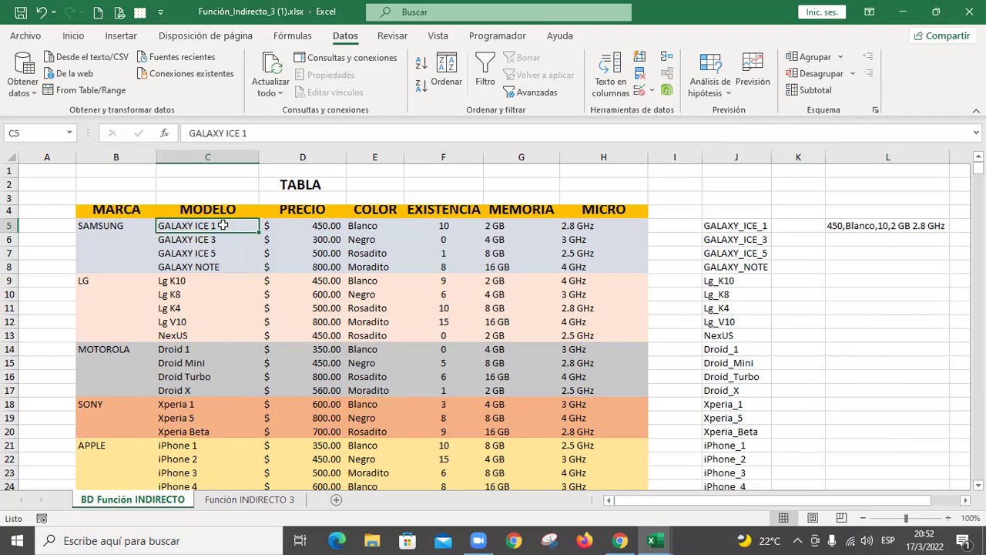
left_click(881, 228)
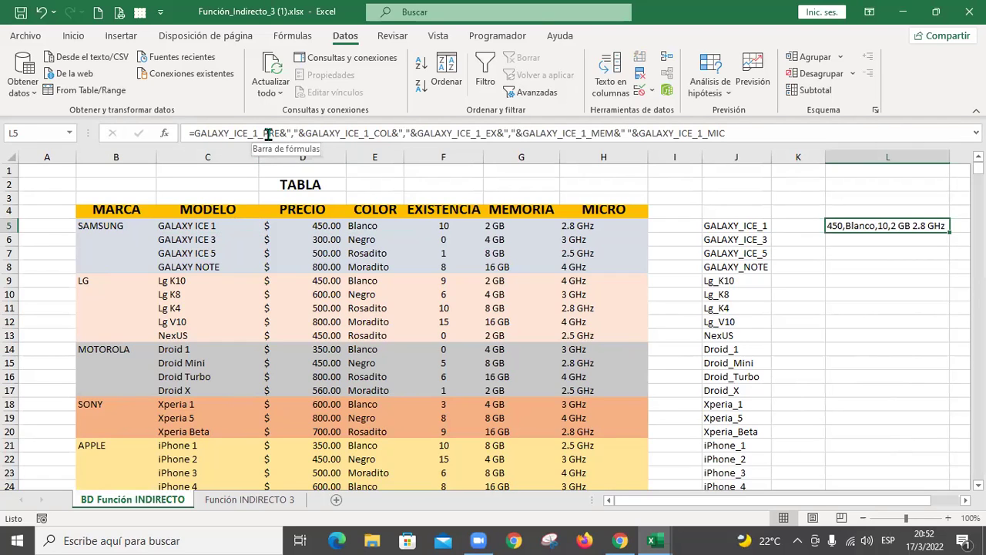
left_click(872, 241)
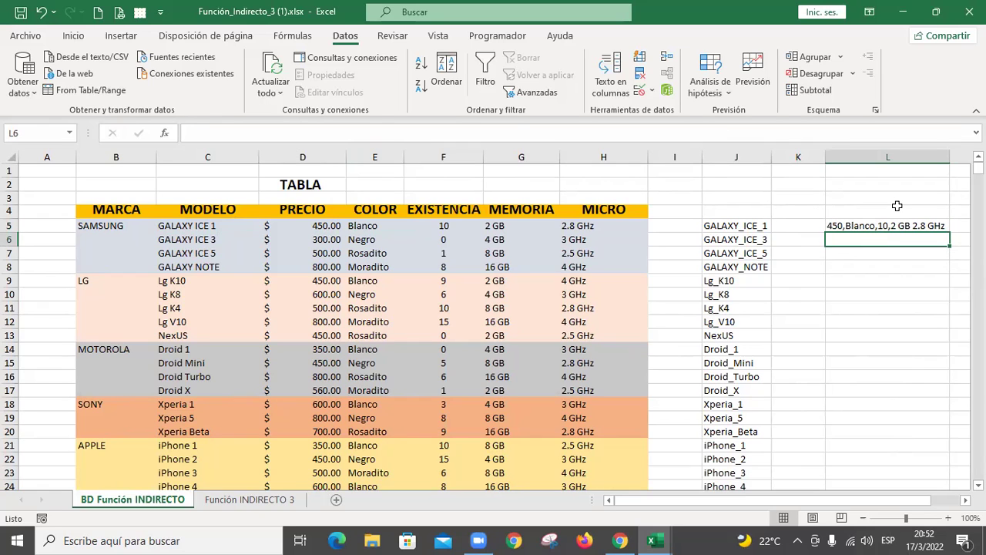
type("+")
left_click(205, 240)
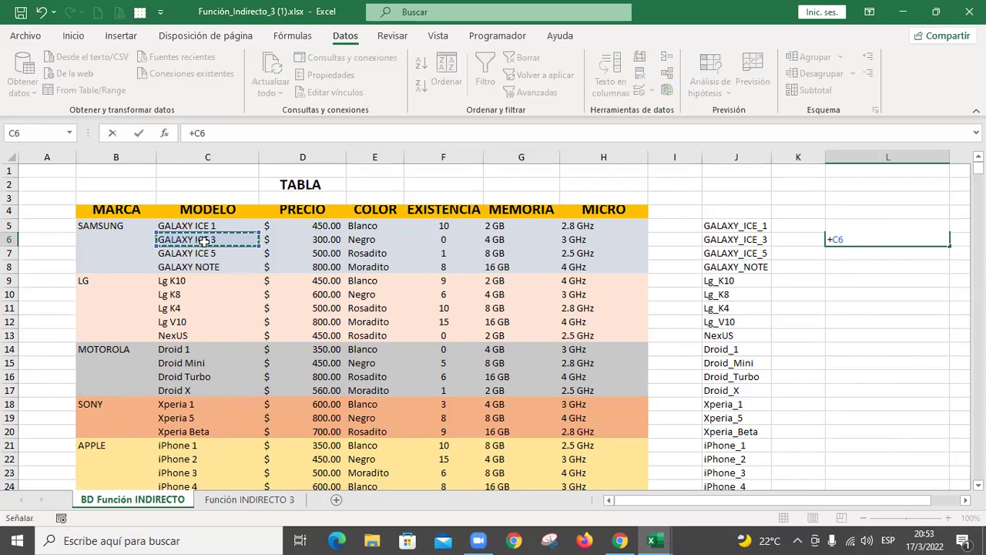
type("&\",\"&")
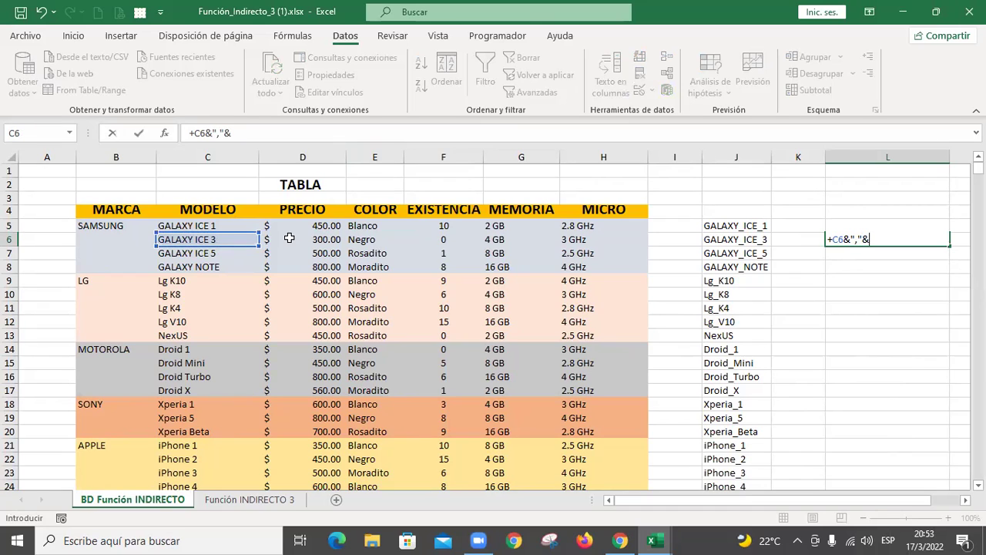
left_click(289, 238)
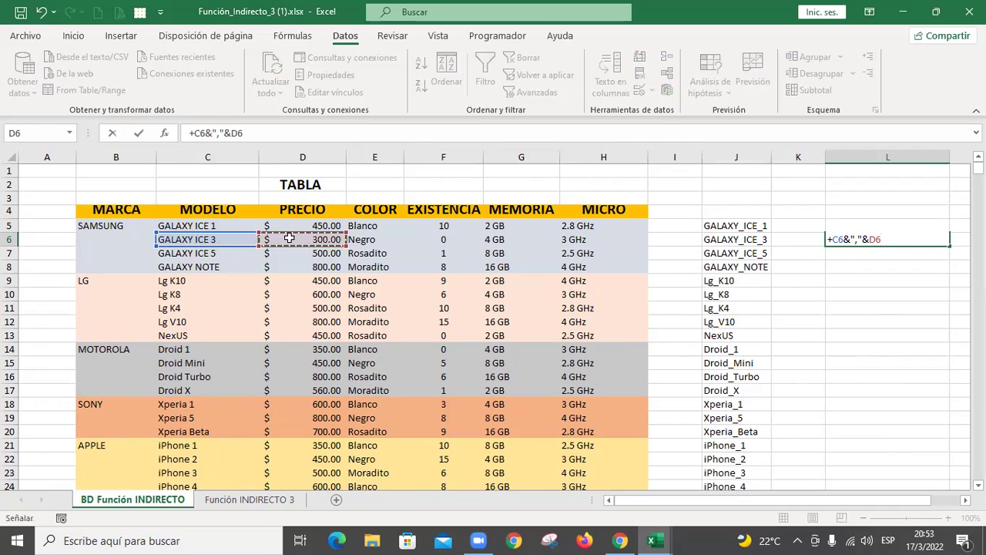
- End the L6 formula with an empty text piece so it reads =+C6&","&D6&"", and enter it
type("&,&")
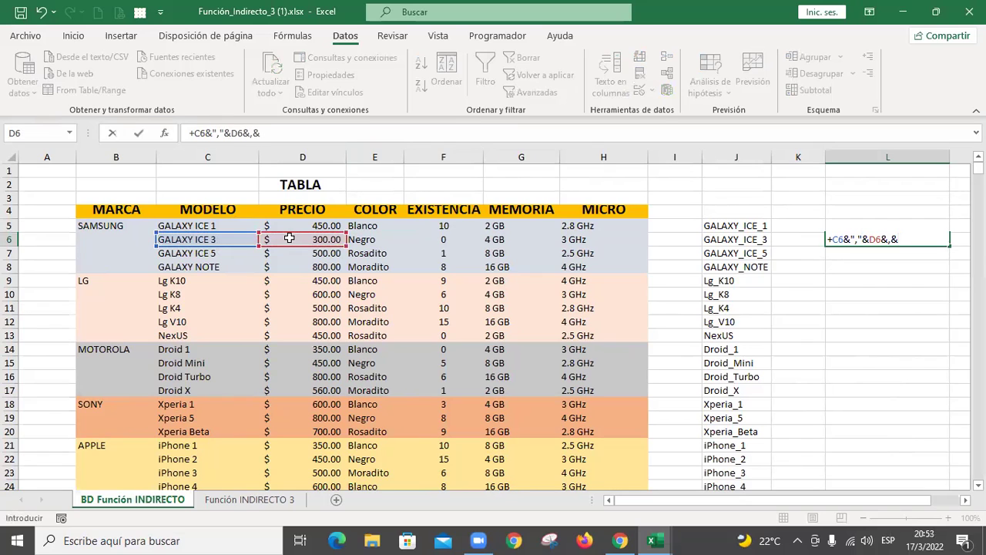
key("BackSpace")
key("BackSpace")
type("\",&")
key("Return")
key("Return")
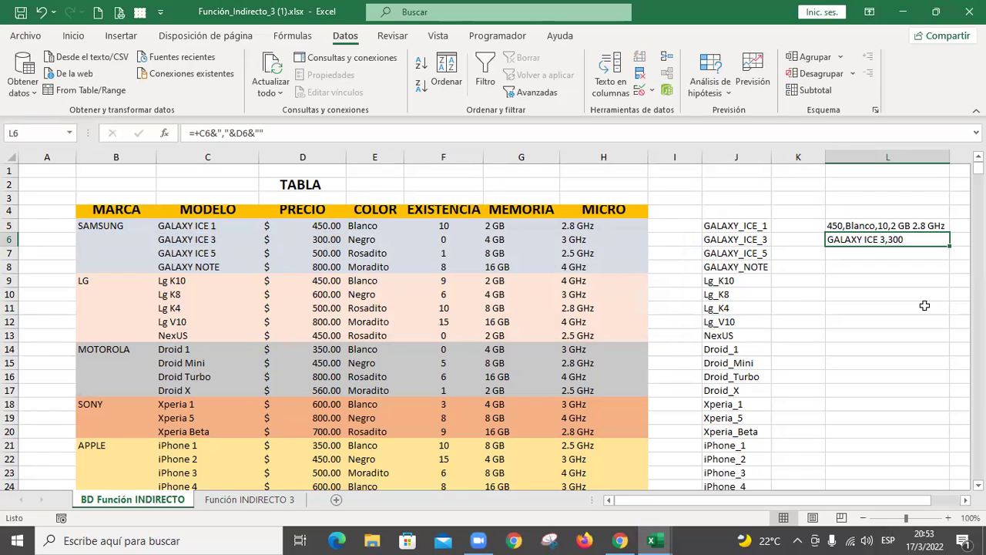
key("F2")
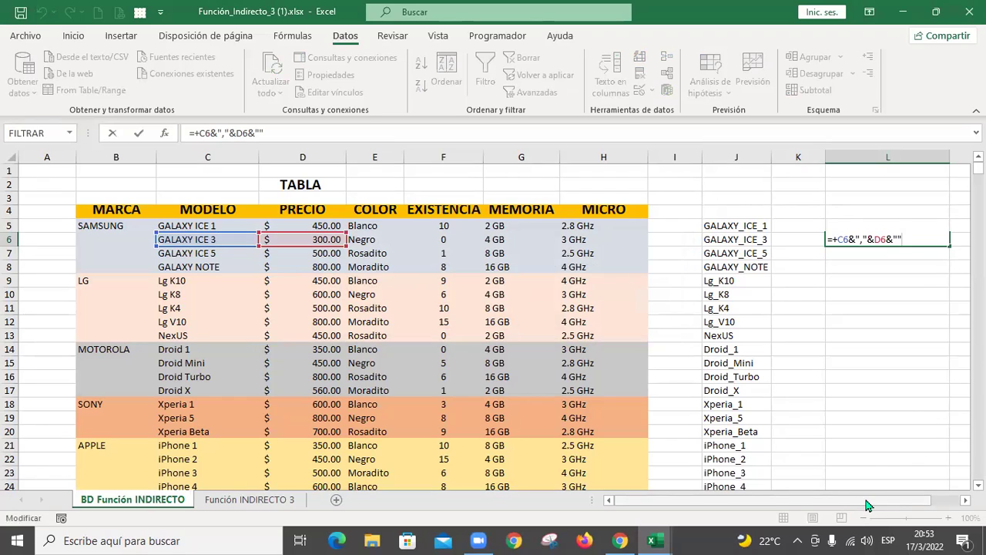
left_click(873, 336)
scroll(873, 336, "down", 1)
scroll(873, 336, "down", 1)
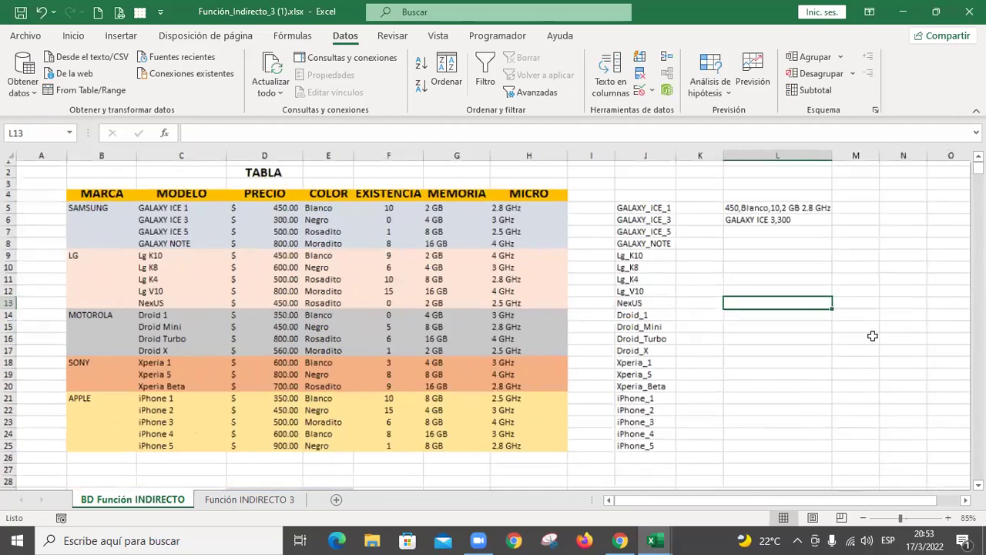
left_click(839, 261)
left_click(786, 225)
key("F2")
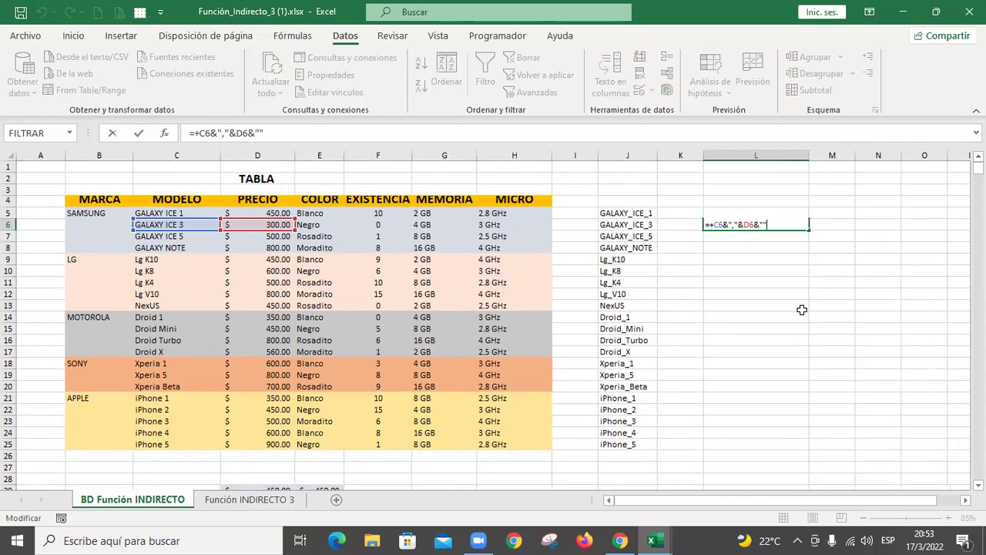
key("Return")
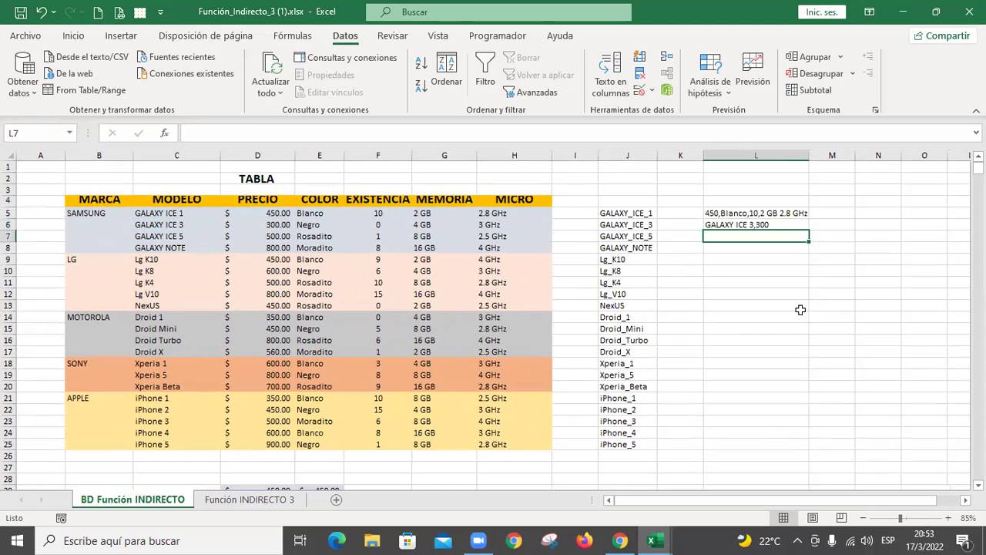
- Extend the L6 formula with the color cell E6, placing a comma inside the empty quotes after D6
scroll(798, 308, "up", 3)
left_click(767, 504)
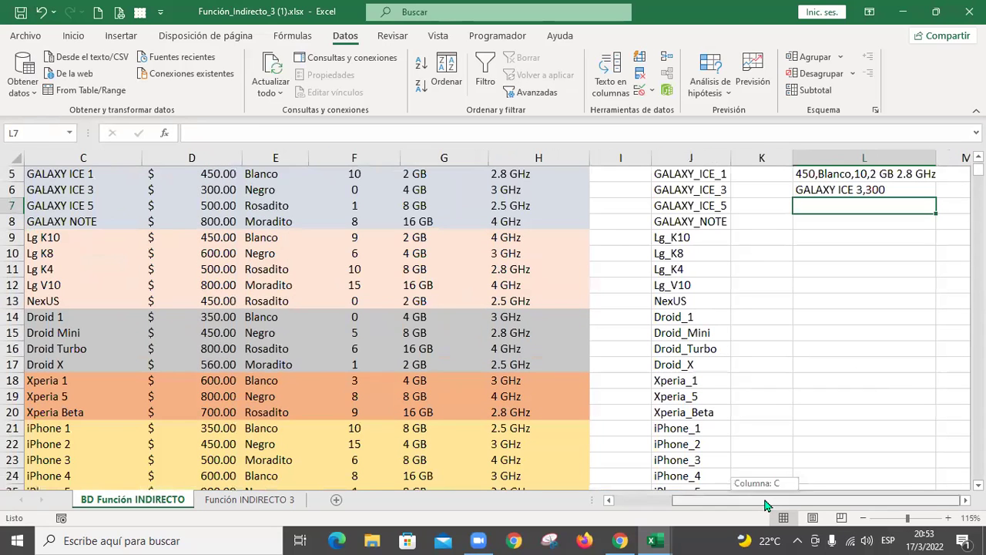
scroll(916, 251, "up", 1)
left_click(875, 243)
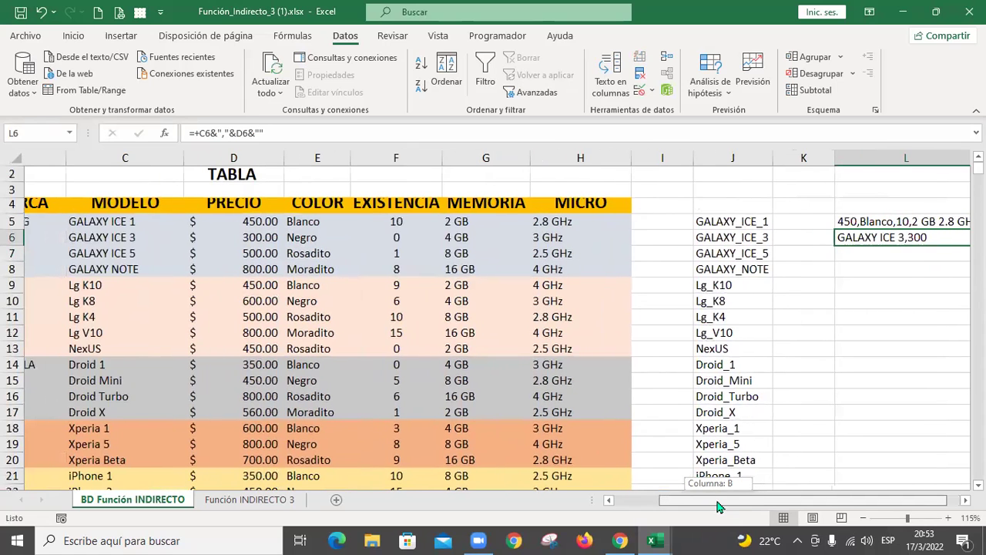
key("F2")
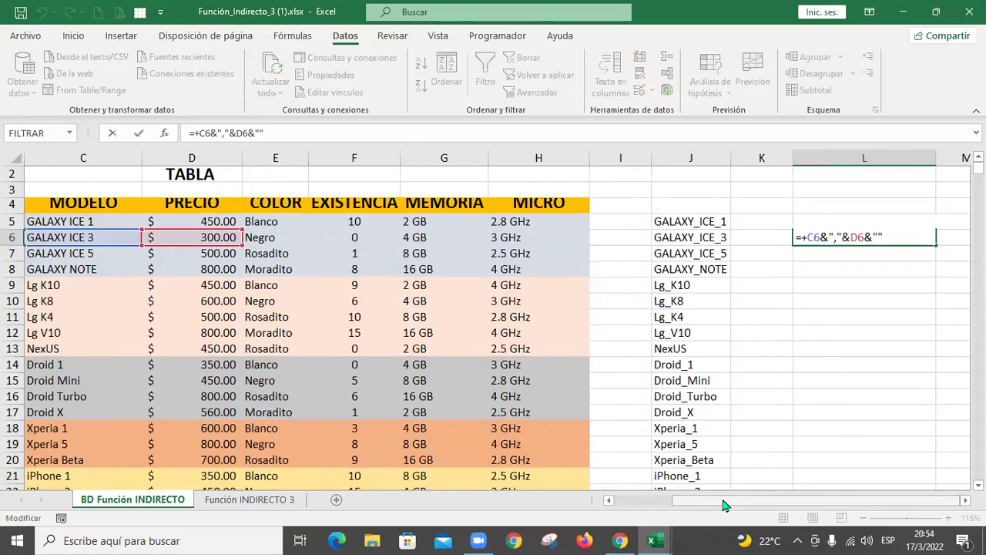
type("&")
left_click(295, 239)
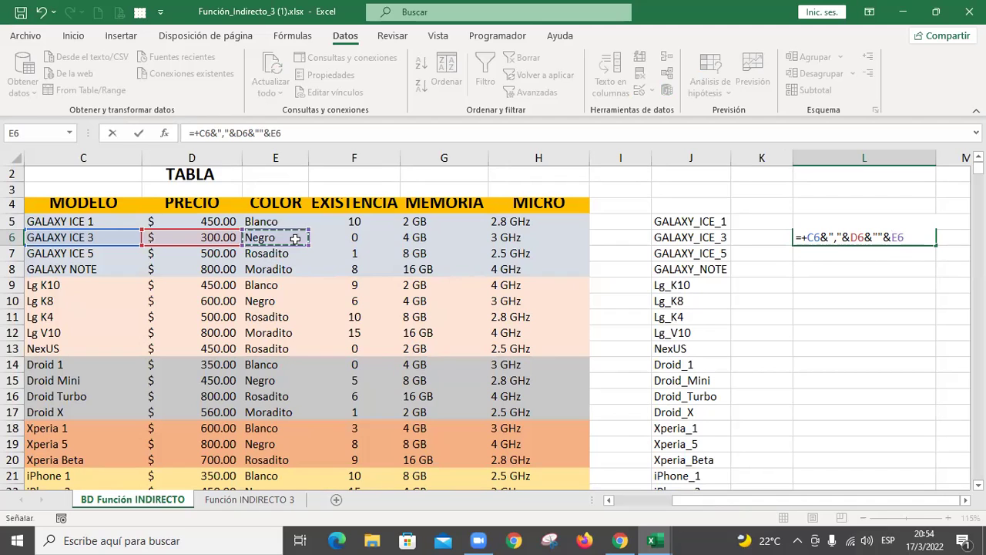
type("&")
left_click(880, 236)
type(",")
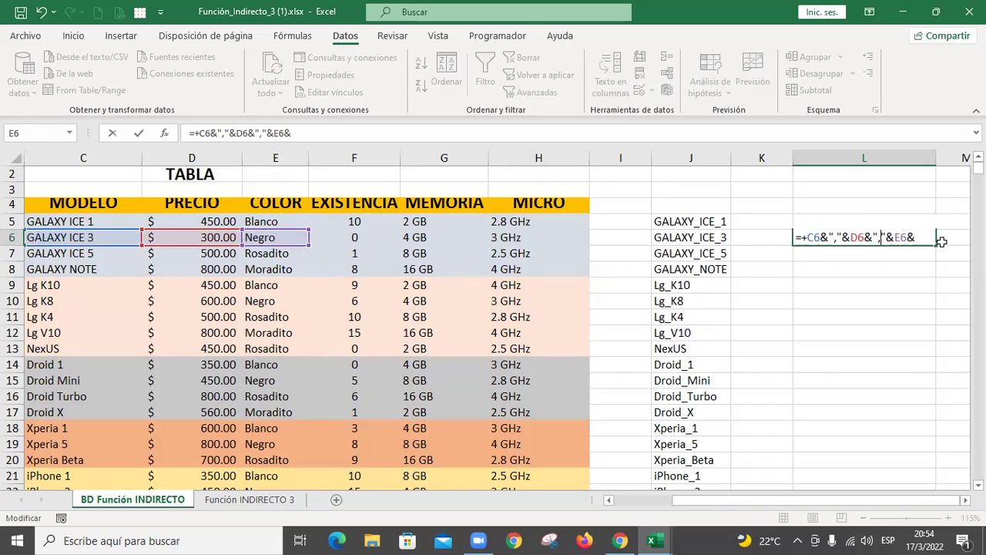
- Extend the L6 formula with the stock cell F6 and the memory cell G6, with a comma text piece before each
key("End")
type("&")
left_click(362, 237)
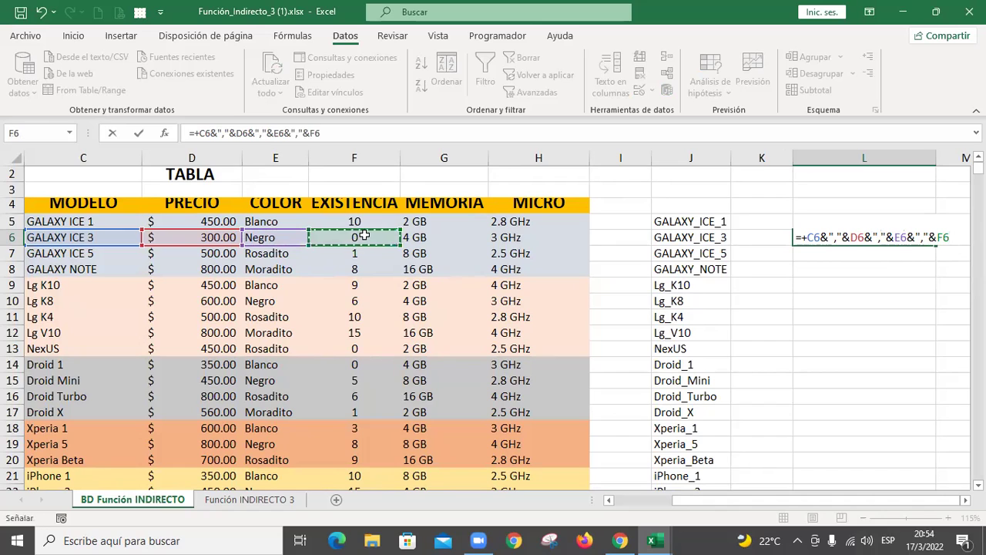
type("\"")
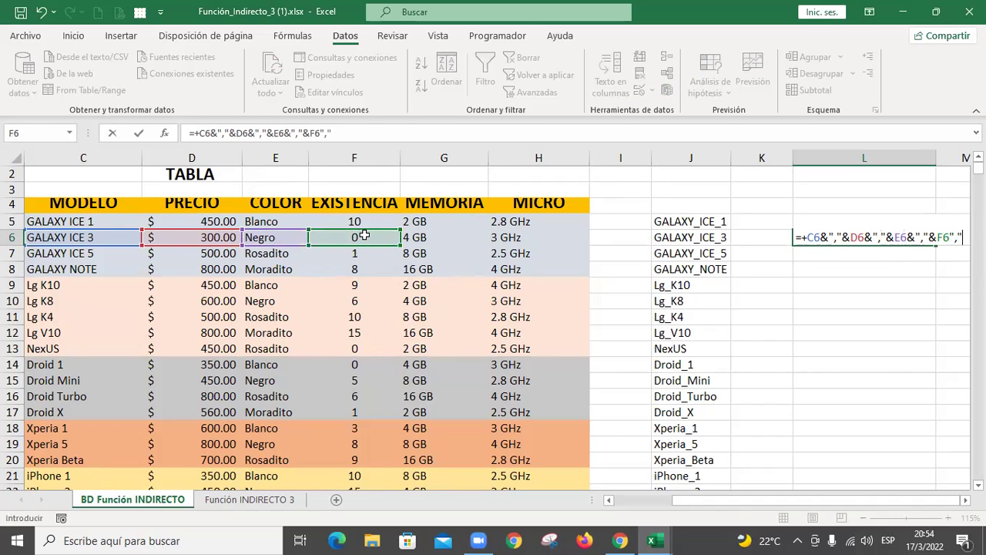
type(",\"&")
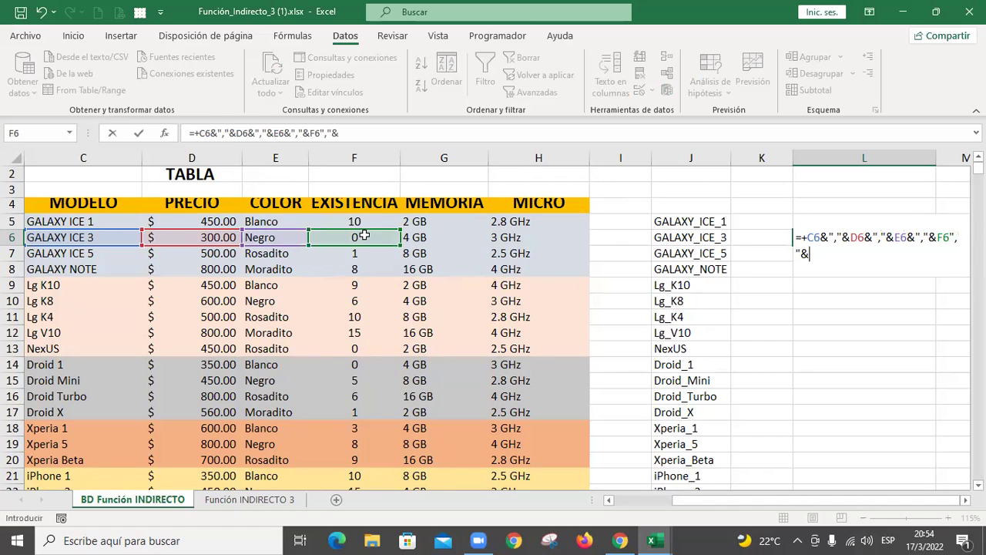
left_click(441, 239)
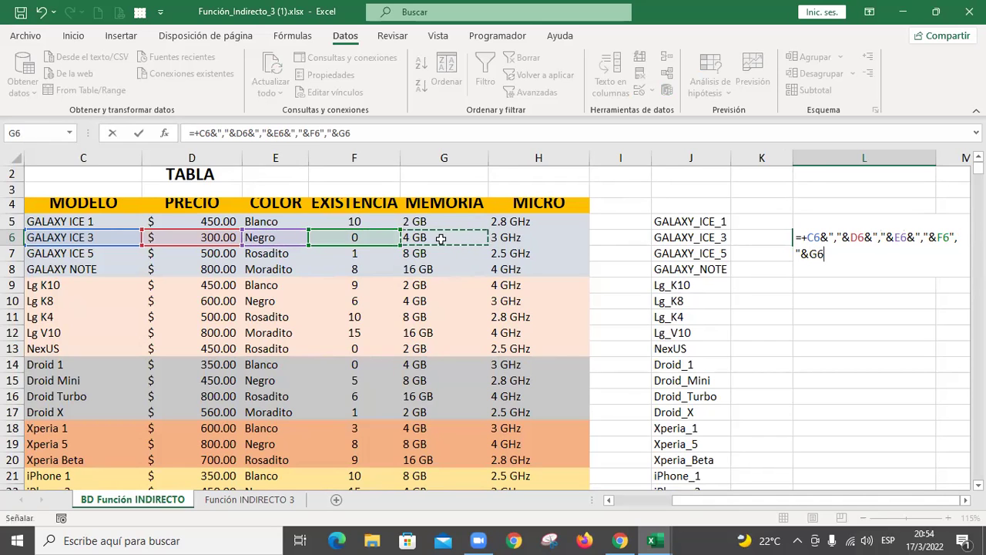
- Append a comma text piece and the processor cell H6 to the L6 formula, and try to enter it
type("\",")
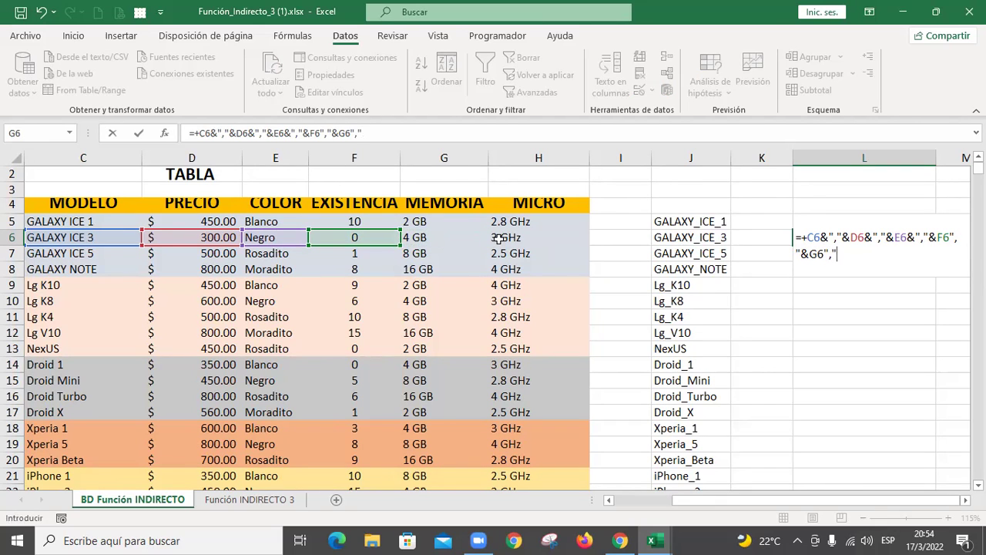
key("Return")
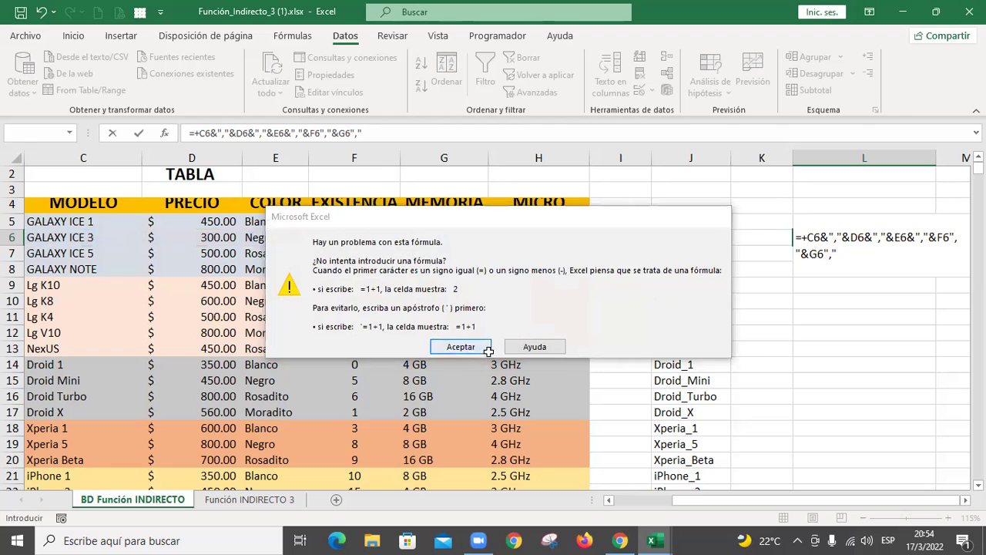
left_click(478, 348)
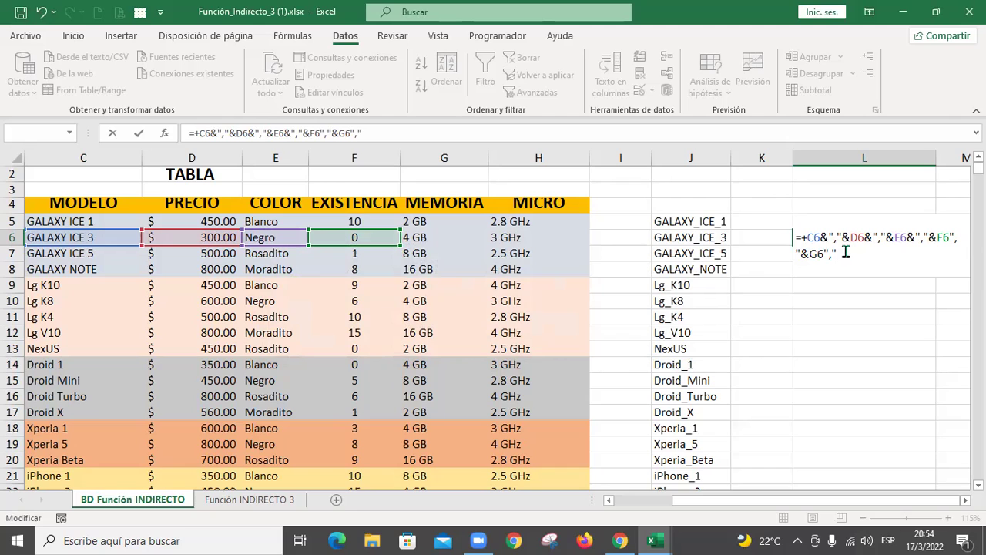
type("&")
left_click(524, 238)
key("Return")
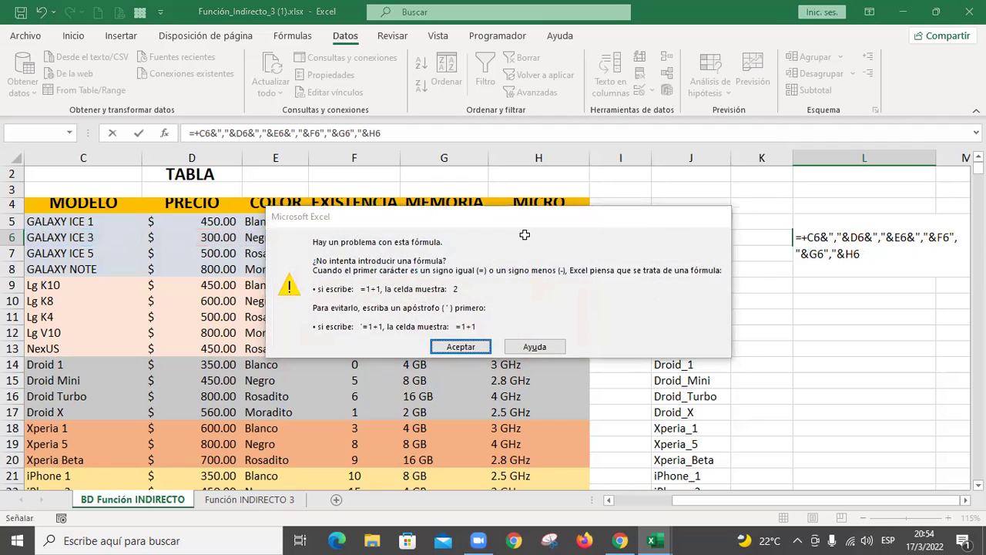
key("Return")
key("Right")
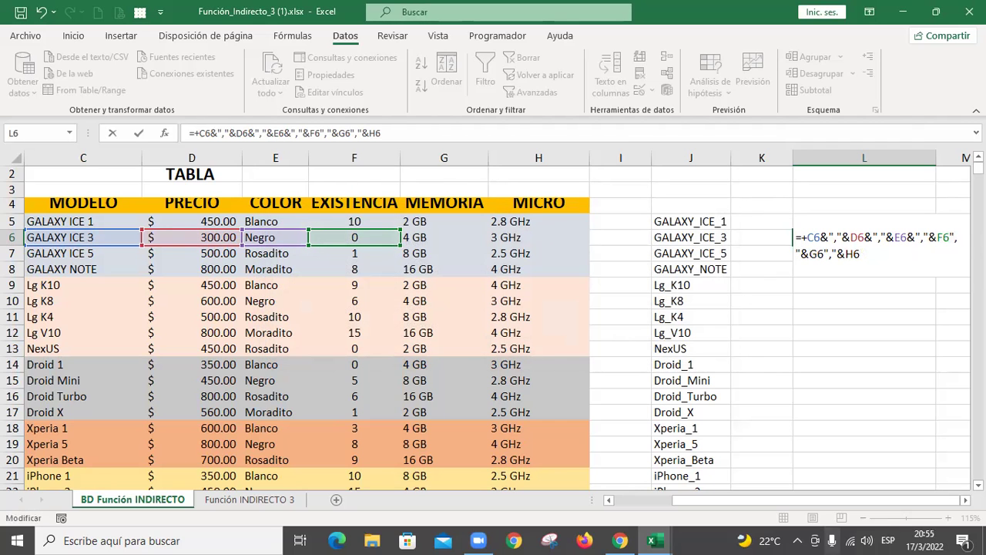
- Insert the missing & after F6 and G6 in the L6 formula, enter it, and fit column L to its contents
scroll(914, 447, "right", 5)
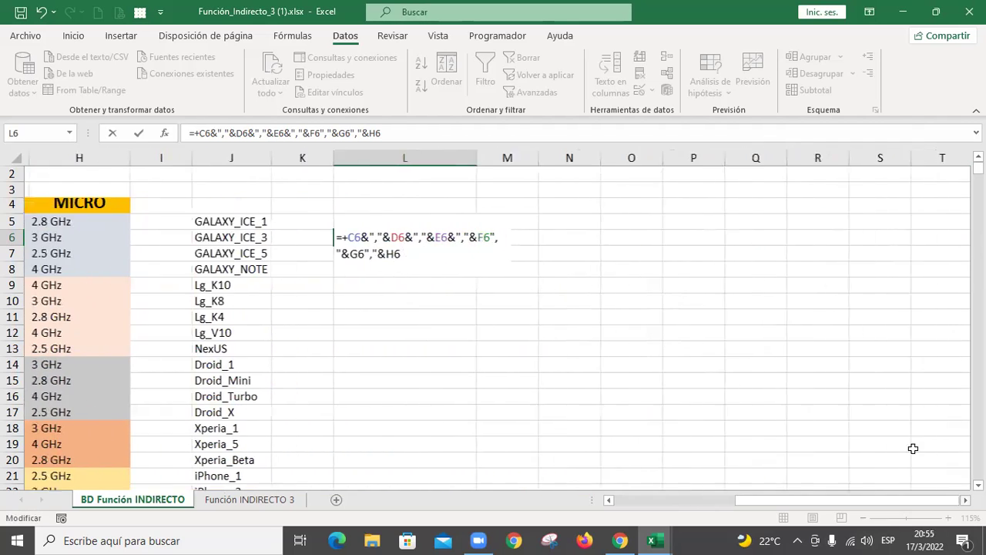
key("Home")
key("Right")
key("Right")
key("Right")
key("Right")
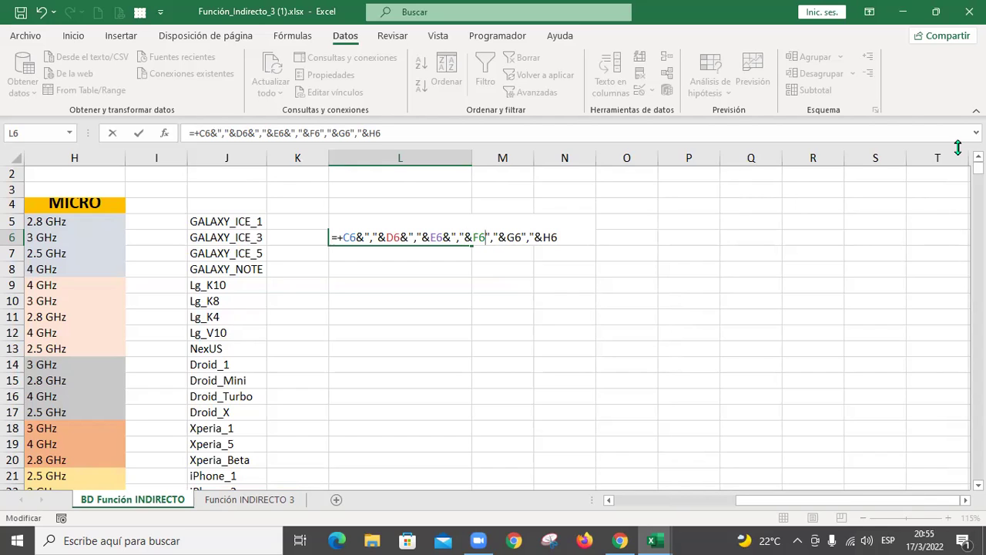
type("&")
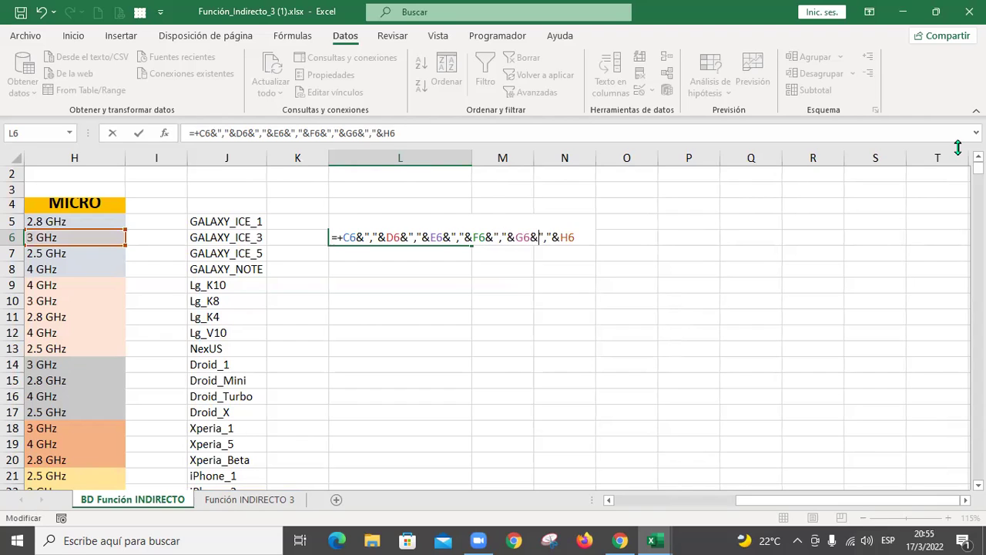
key("Return")
key("Up")
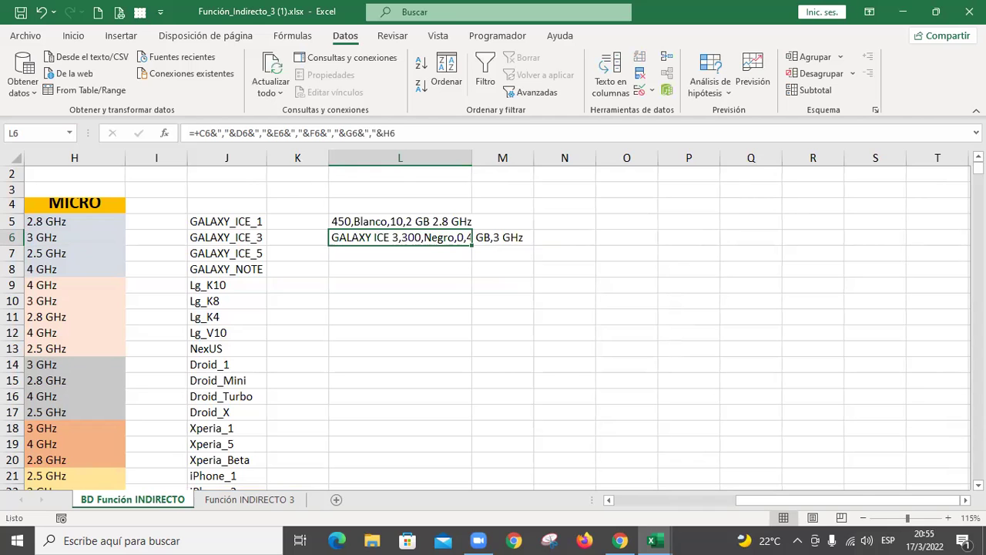
double_click(472, 158)
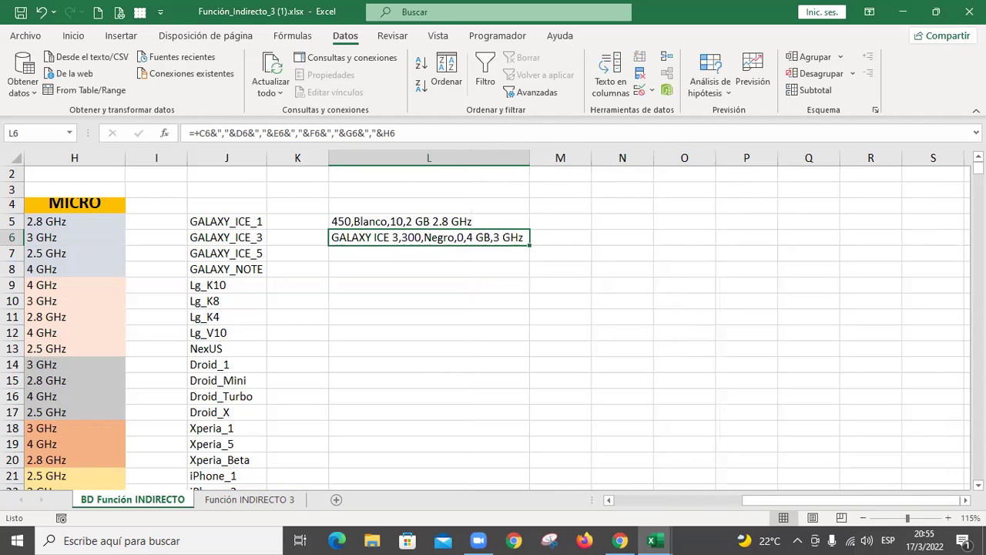
- Fill the L6 joining formula down to L10 and fit column L's width to the joined text
left_click_drag(941, 500, 775, 502)
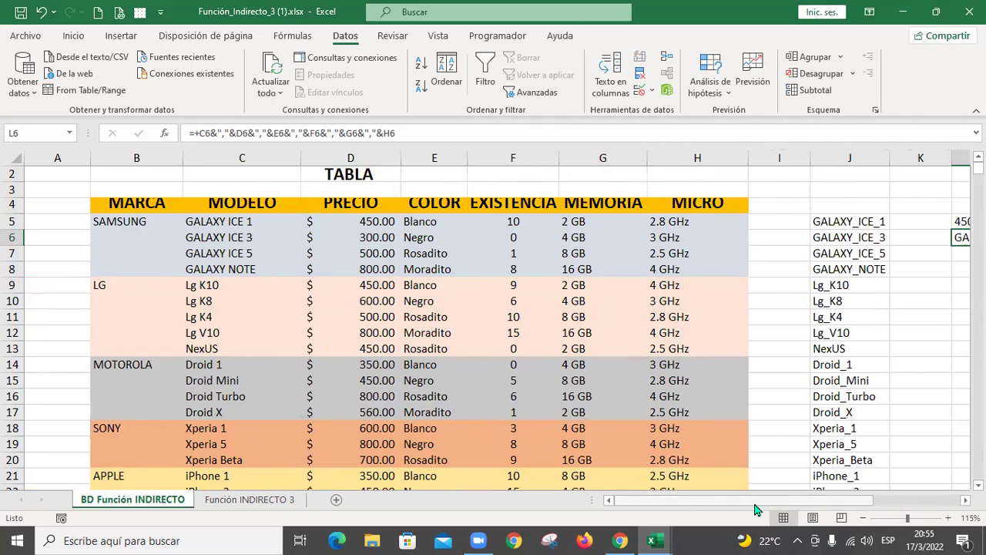
left_click_drag(755, 506, 848, 526)
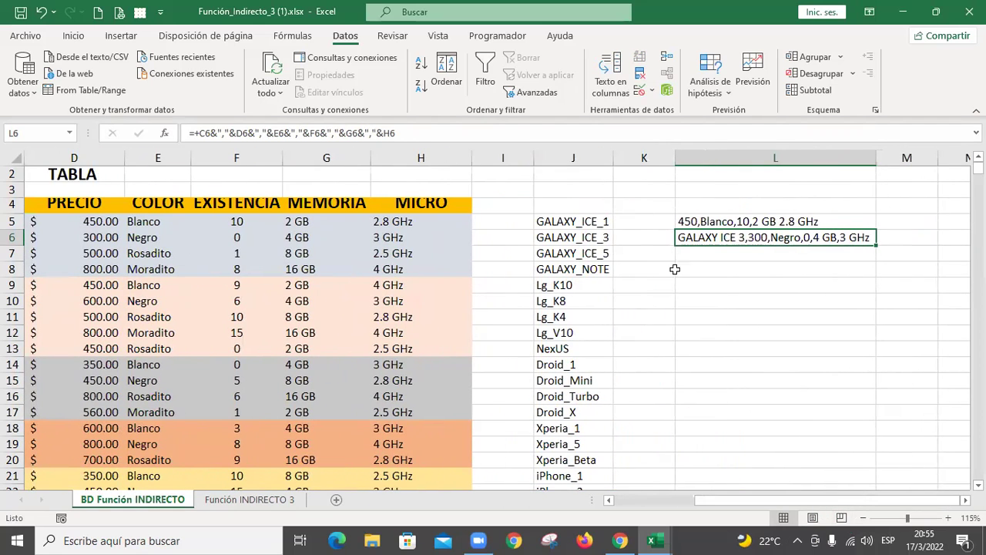
key("F2")
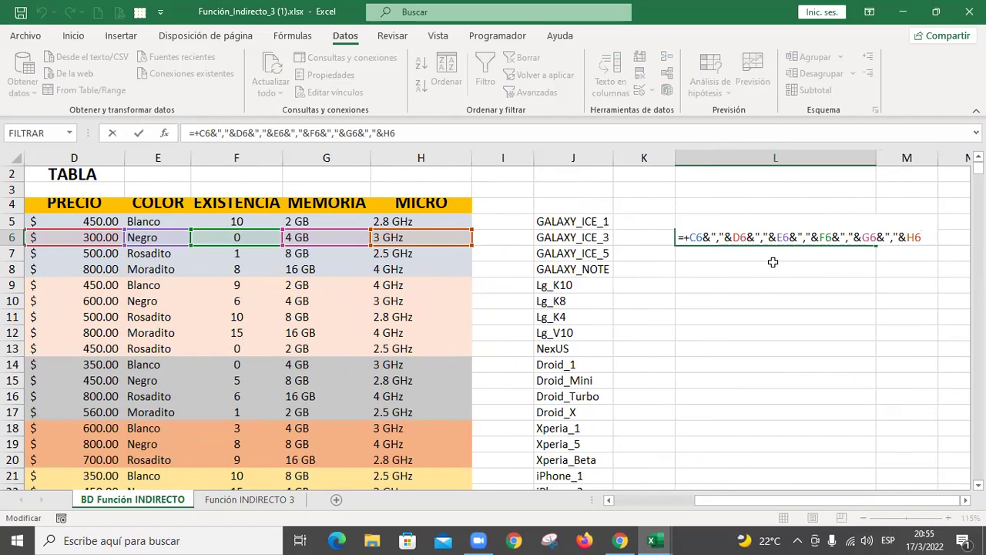
key("Return")
left_click(813, 238)
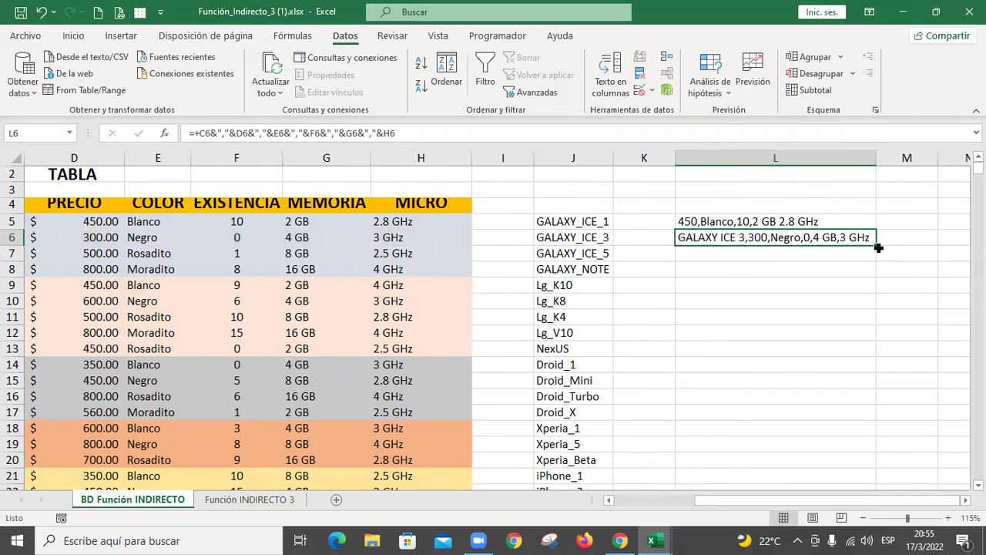
left_click_drag(878, 247, 879, 310)
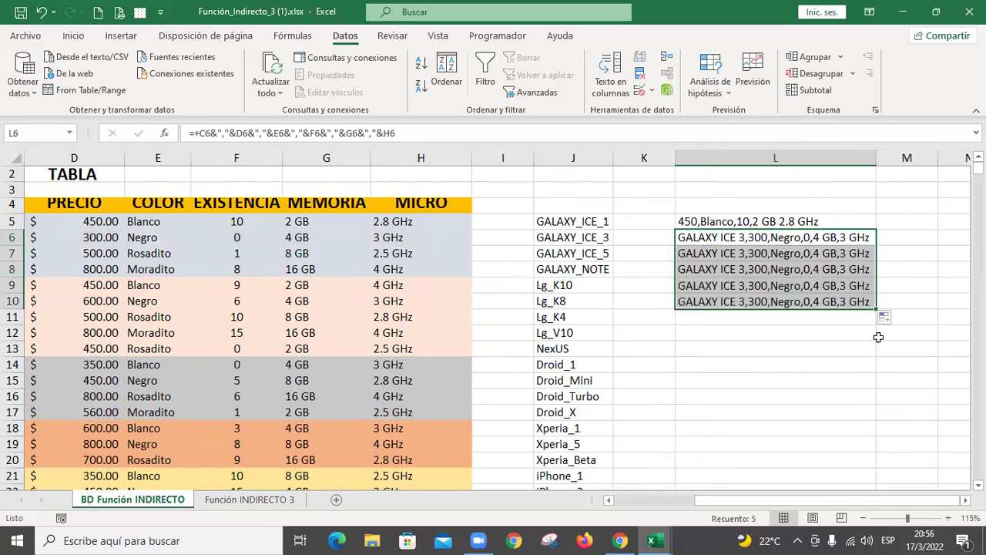
double_click(876, 158)
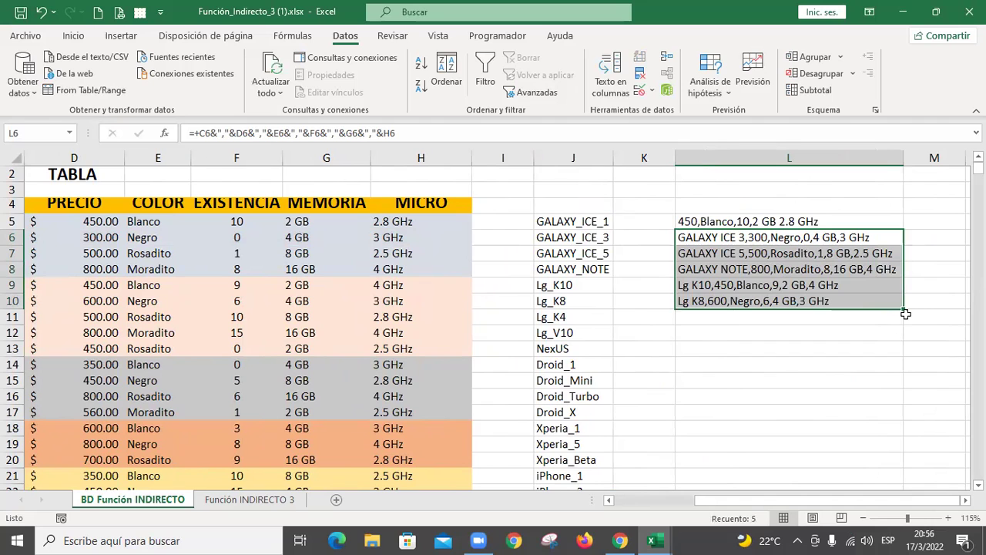
- Extend the joining formula from L10 down to L25, the iPhone 5 row
left_click_drag(903, 308, 910, 371)
scroll(914, 378, "down", 2)
left_click_drag(906, 276, 904, 346)
scroll(904, 346, "down", 3)
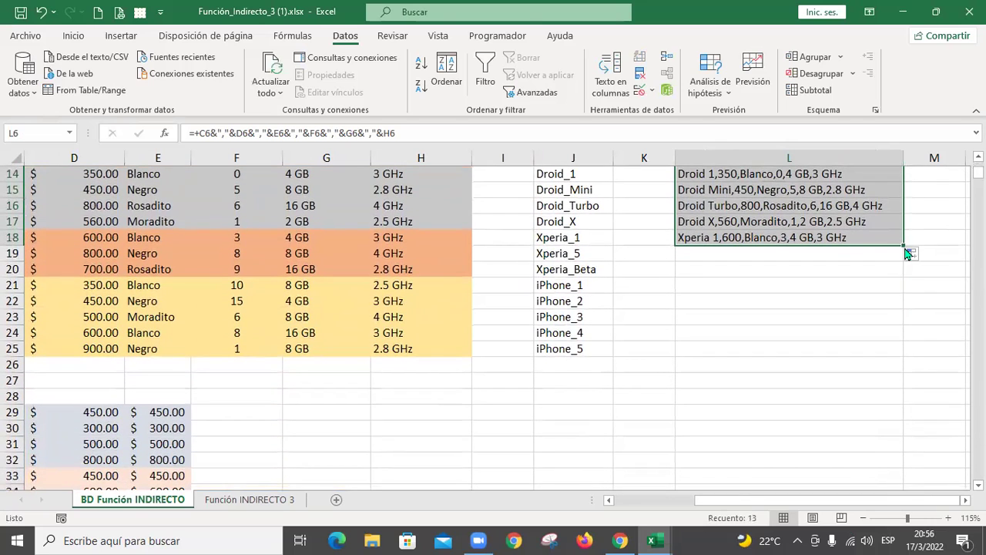
left_click_drag(903, 246, 903, 356)
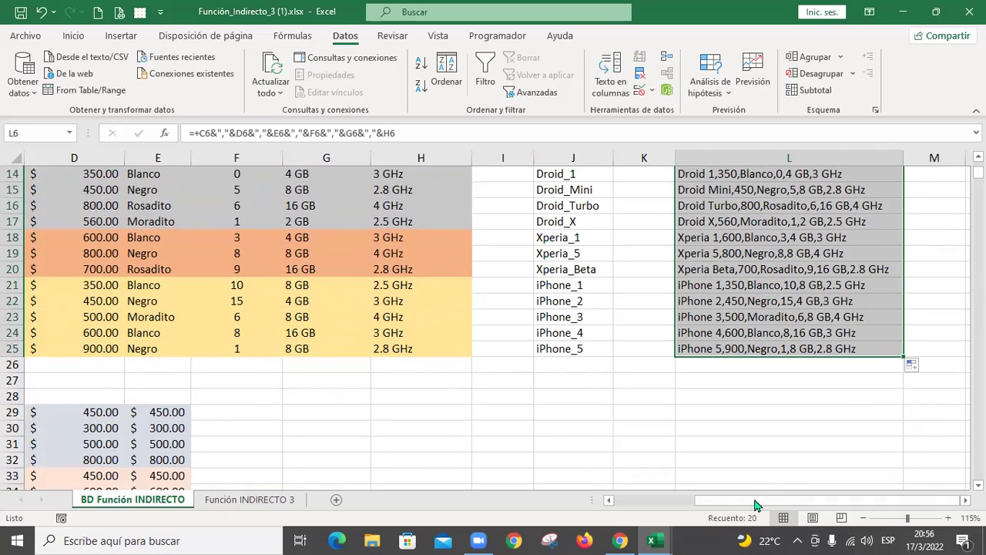
mouse_move(755, 507)
left_mouse_down()
mouse_move(717, 506)
mouse_move(740, 507)
left_mouse_up()
scroll(626, 380, "up", 2)
scroll(625, 381, "up", 3)
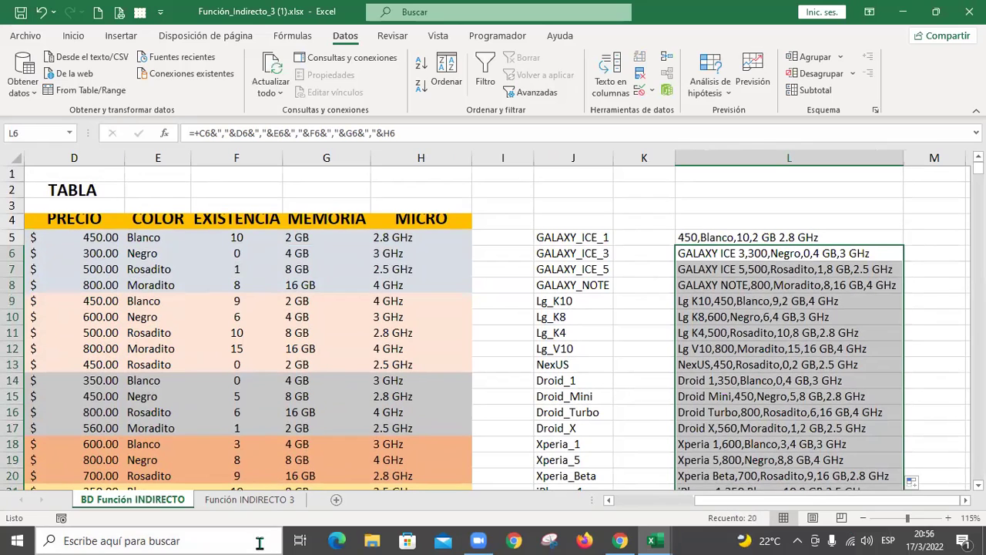
- Compare the joined comma-separated text in column L with the separate columns of the phone table
left_click(869, 253)
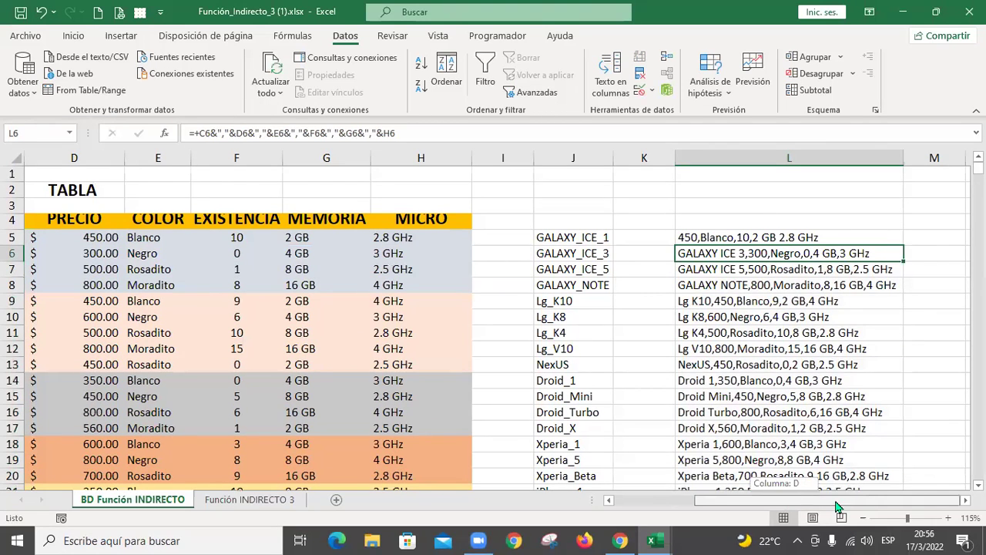
scroll(433, 259, "right", 6)
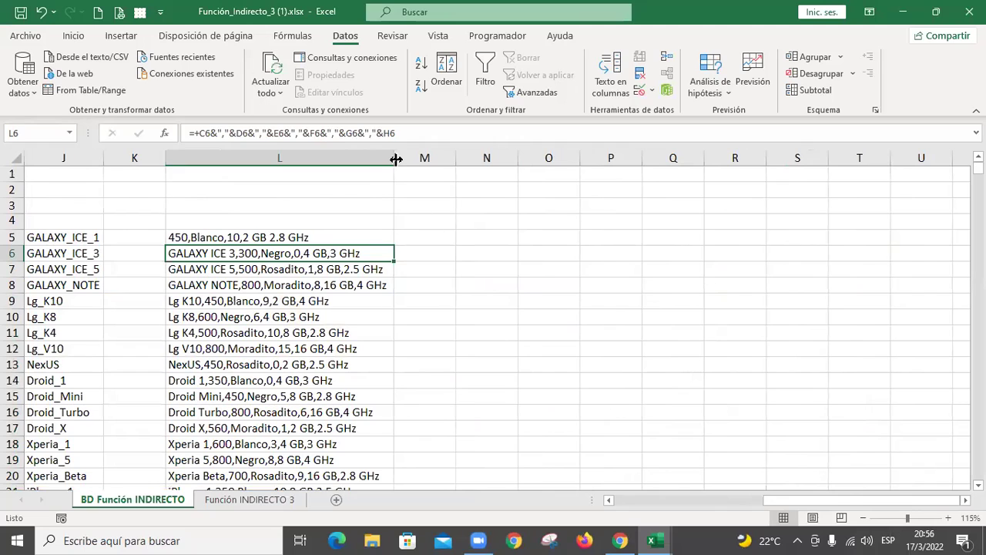
left_click(550, 257)
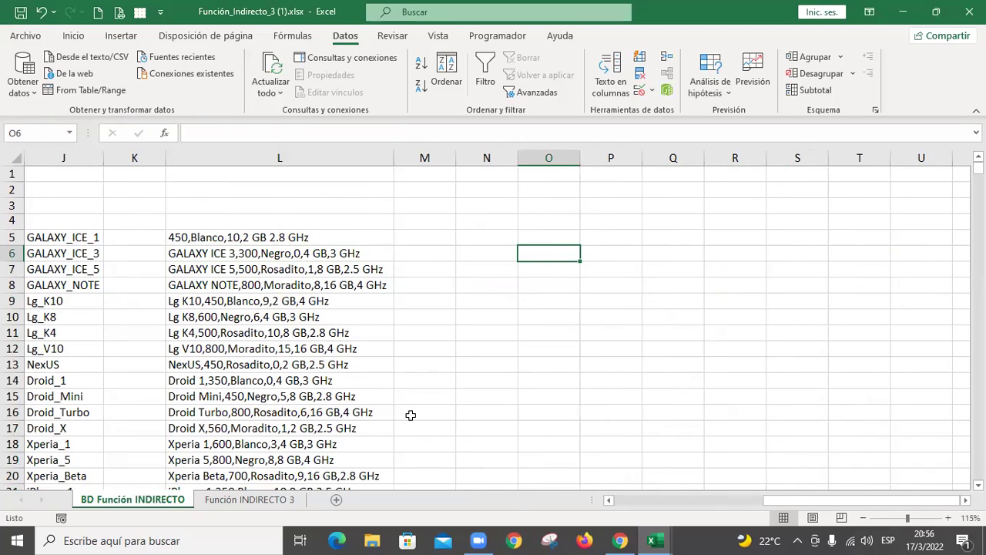
left_click(701, 502)
left_click_drag(702, 501, 614, 499)
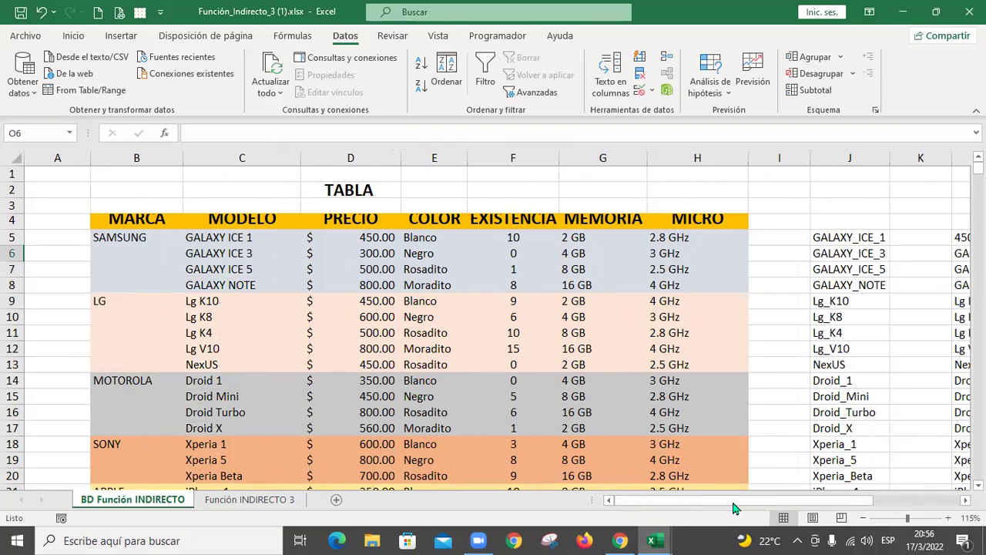
left_click(913, 501)
left_click_drag(812, 506, 785, 511)
left_click(375, 158)
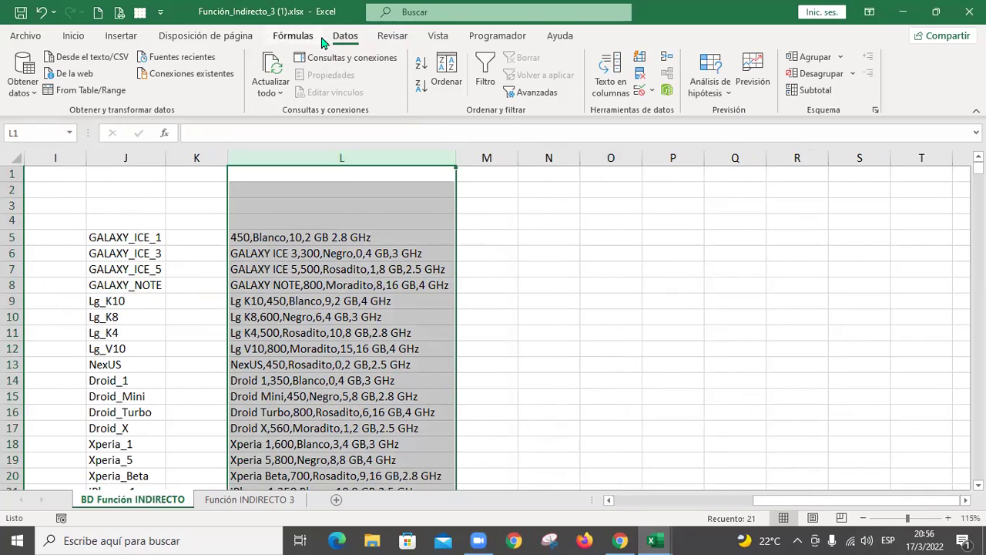
left_click(601, 93)
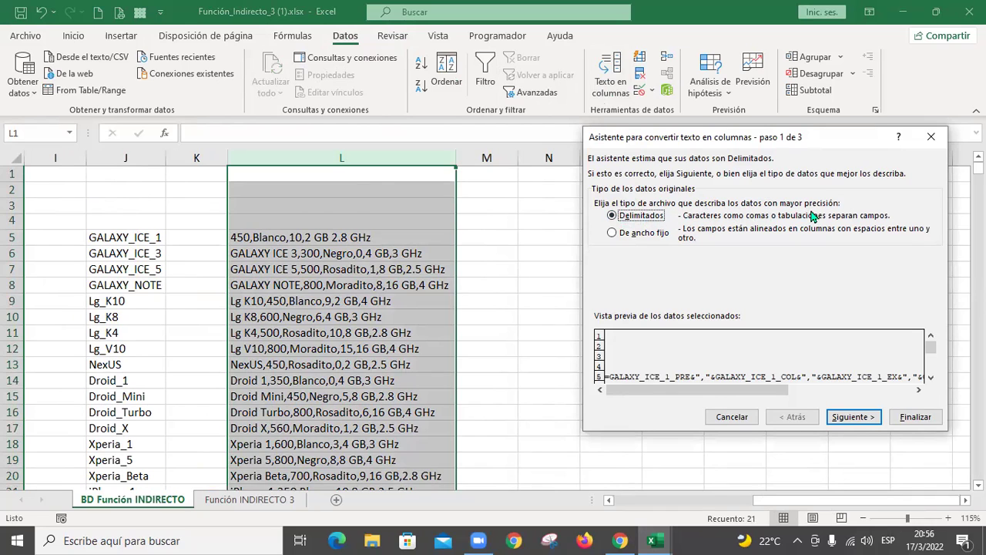
left_click(855, 417)
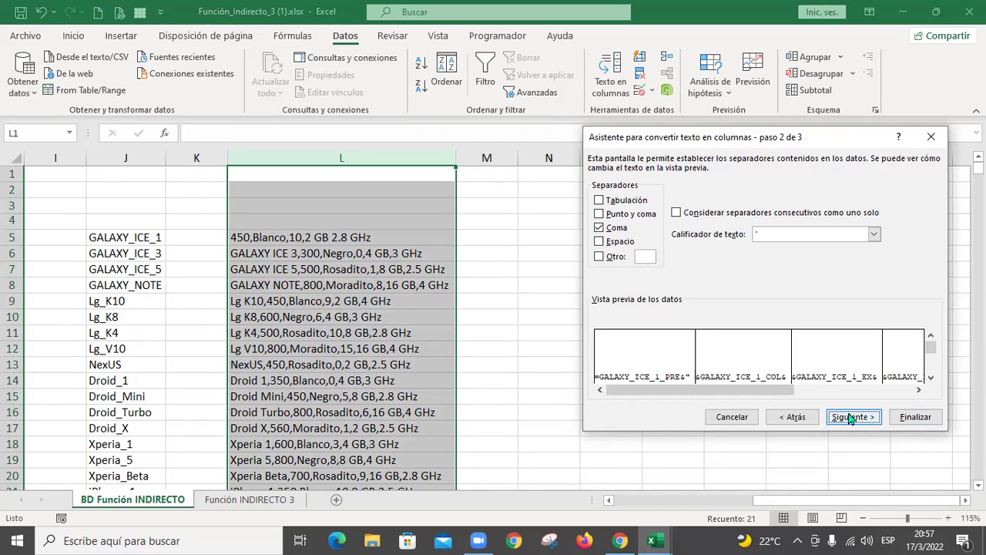
left_click(731, 417)
- Clear the named-range joining formula from cell L5
left_click(378, 235)
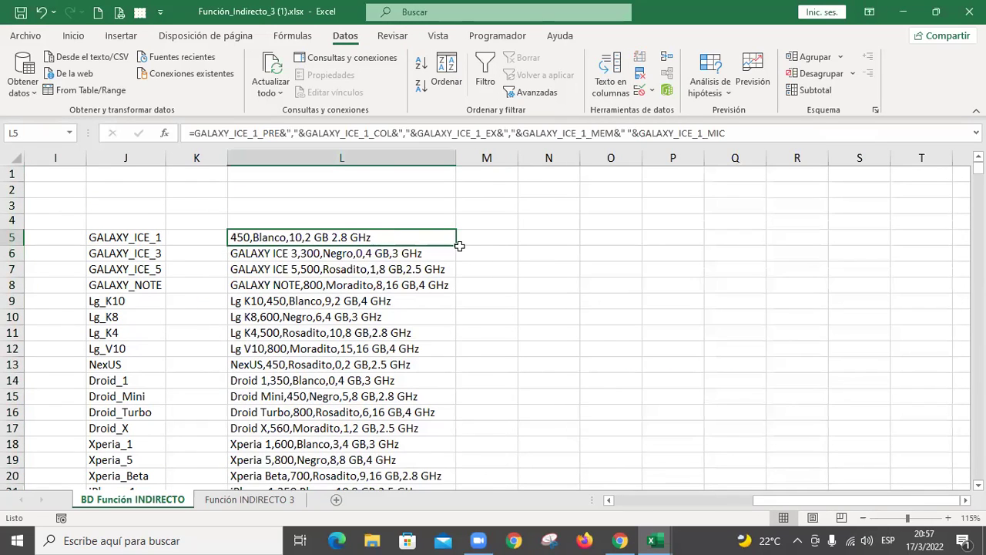
key("Delete")
left_click(362, 157)
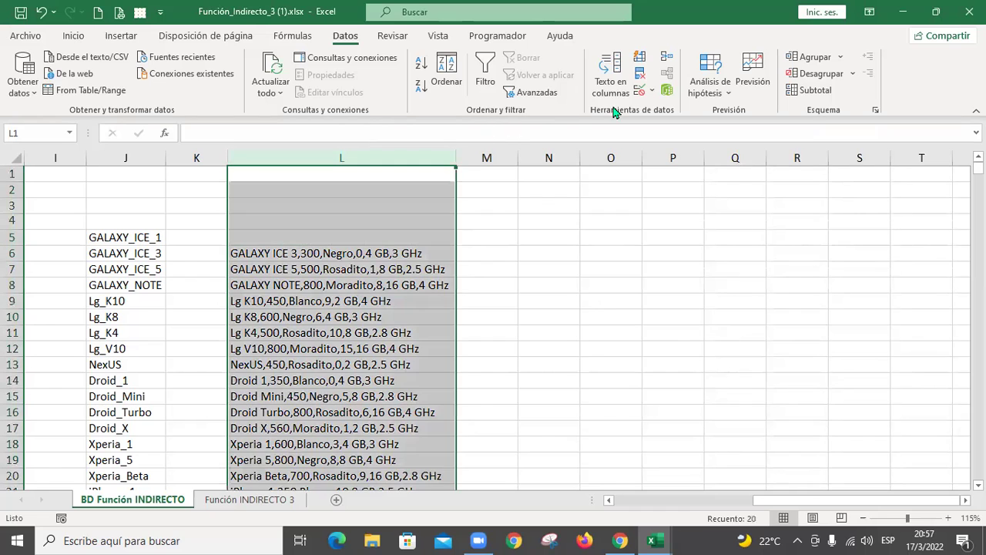
left_click(858, 418)
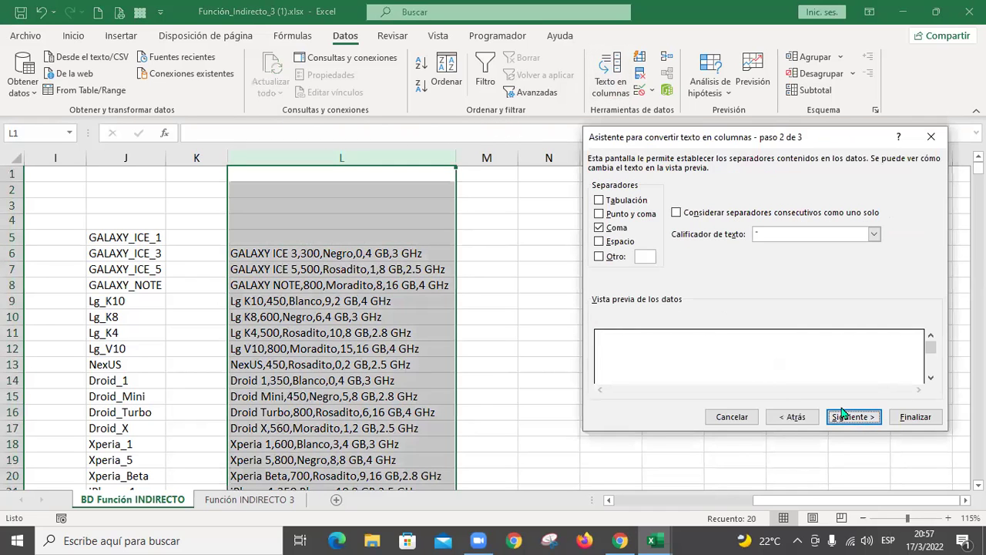
left_click(794, 417)
left_click(643, 236)
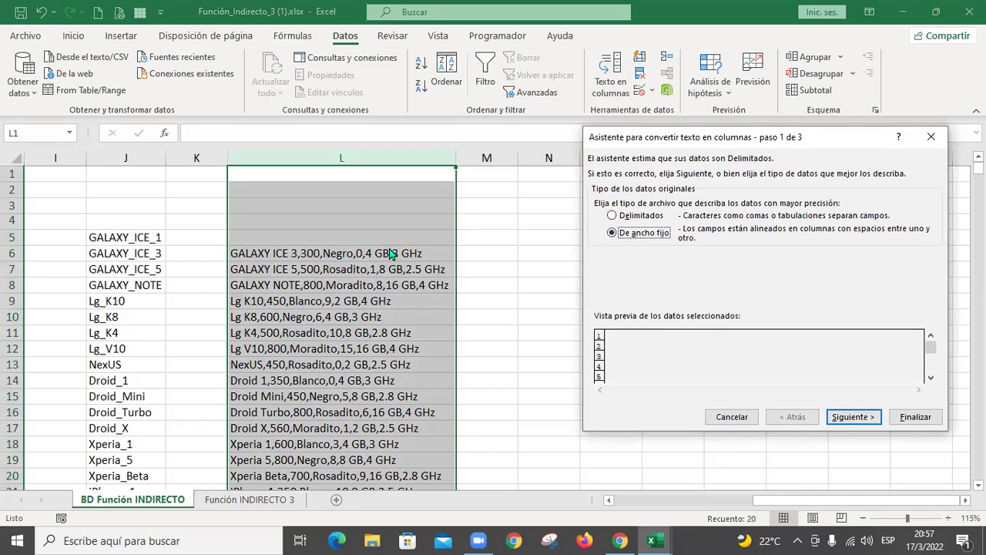
left_click(736, 418)
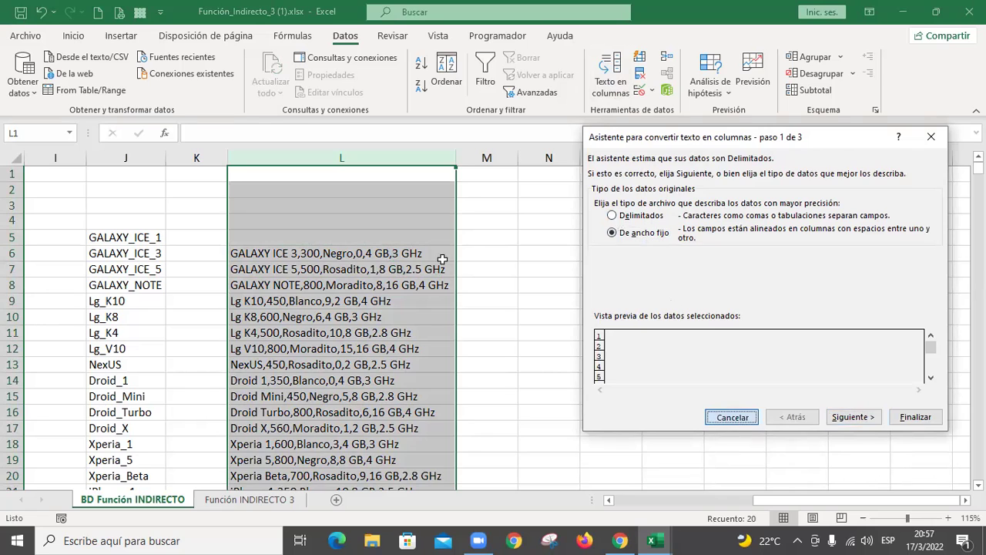
left_click(410, 255)
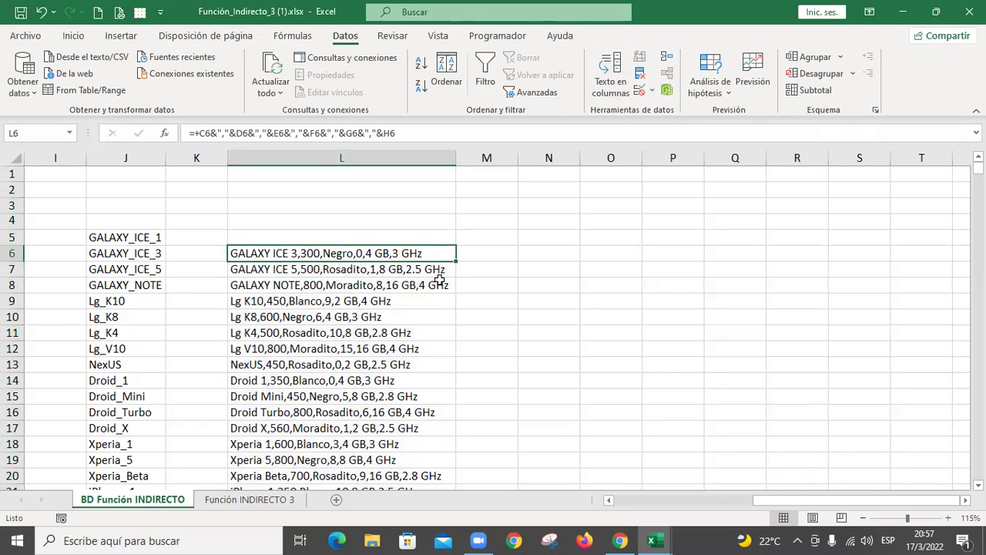
scroll(439, 279, "down", 6)
left_click(426, 271, "shift")
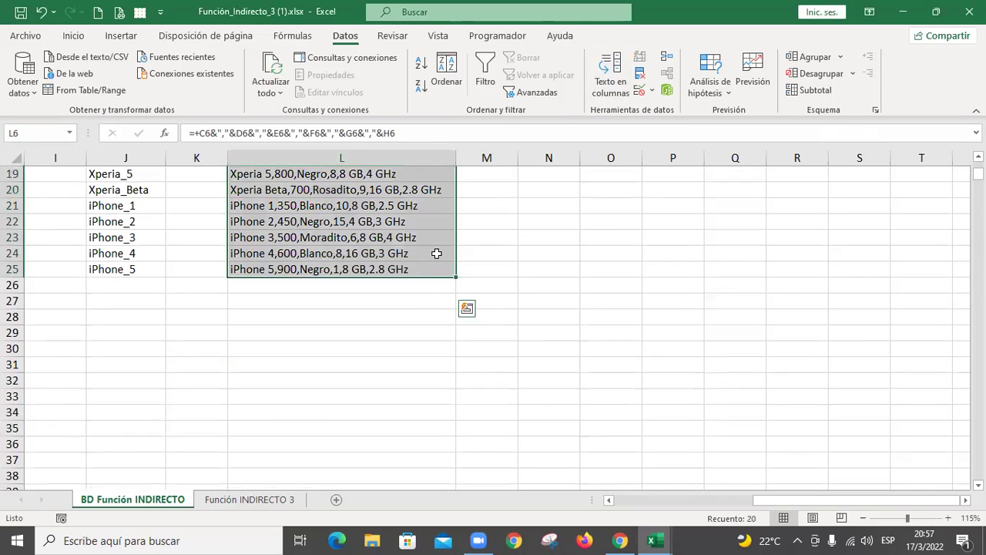
scroll(655, 154, "up", 6)
key("alt+d")
key("e")
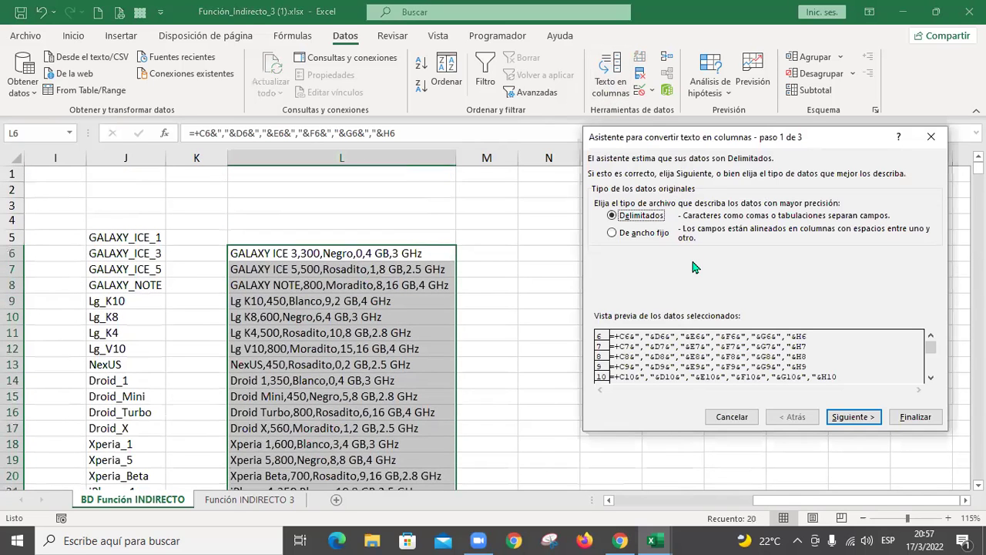
left_click(848, 422)
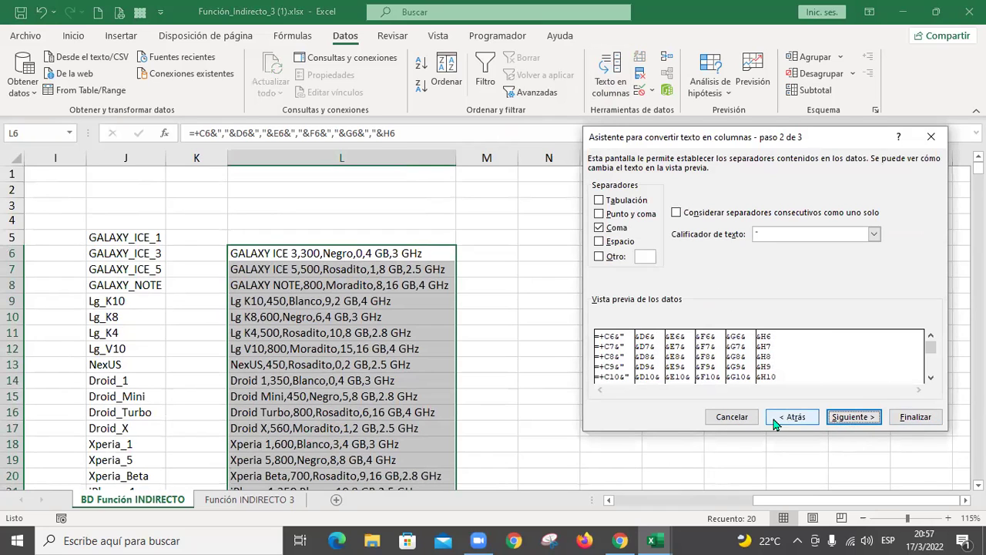
left_click(741, 420)
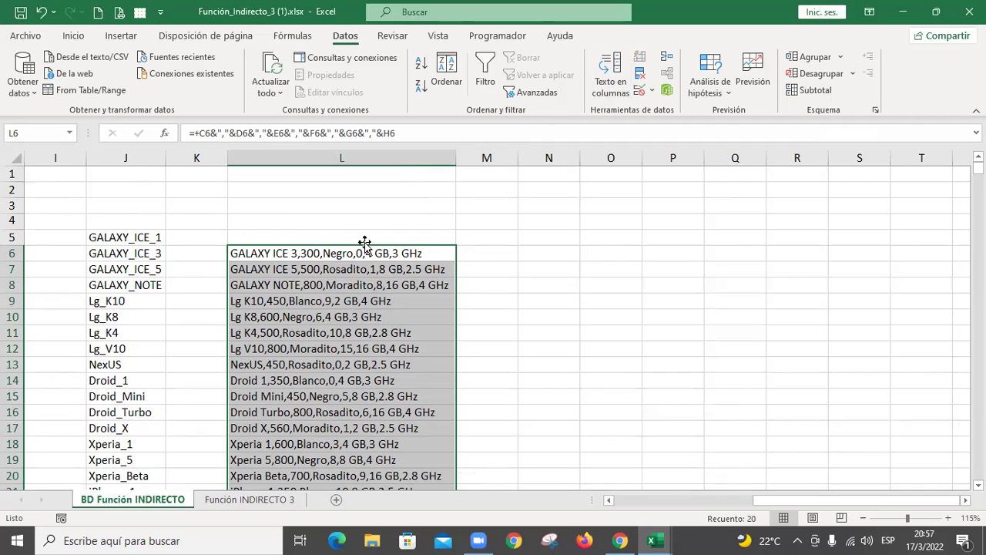
- Replace the joining formulas in L6:L25 with their values by copying and pasting them in place as values
left_click(362, 238)
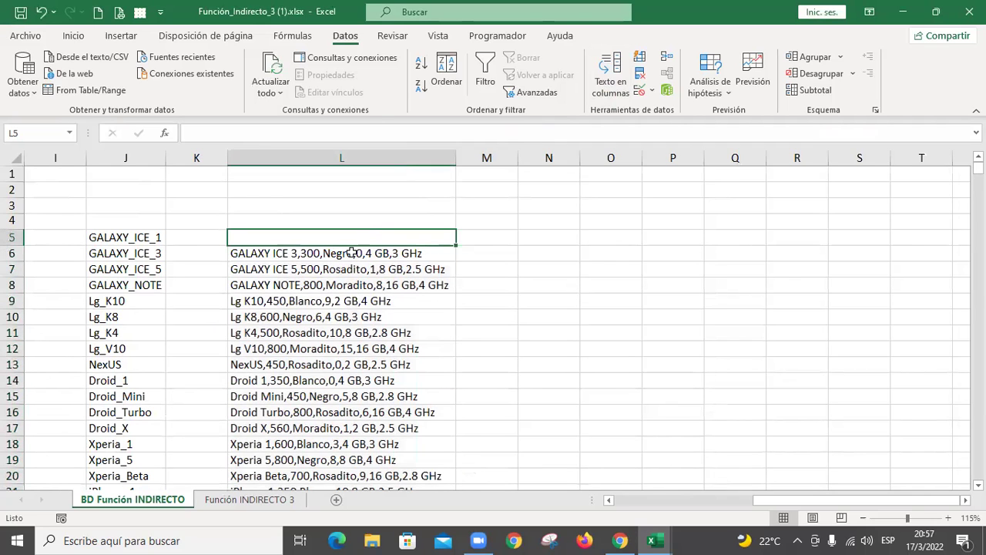
left_click(352, 252)
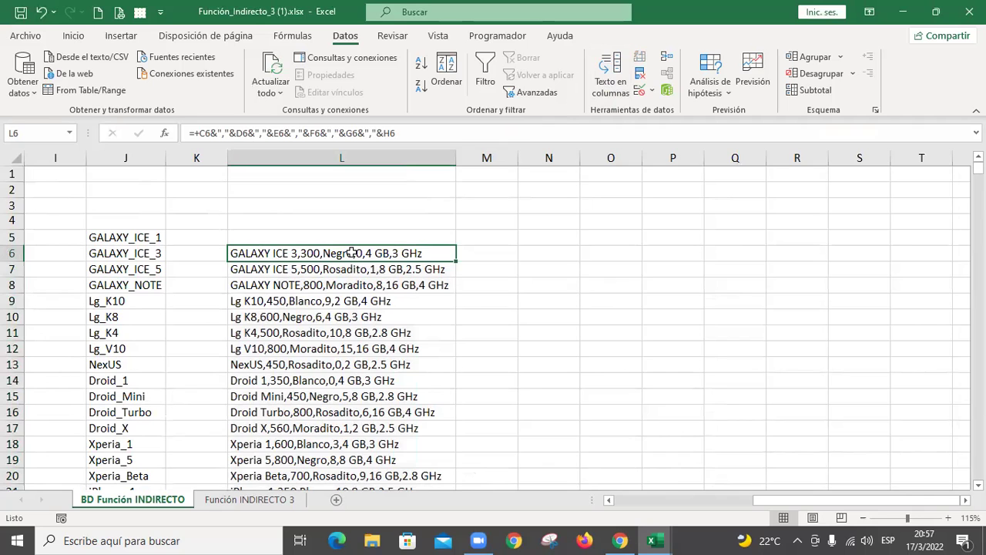
scroll(355, 253, "down", 5)
left_click(396, 317, "shift")
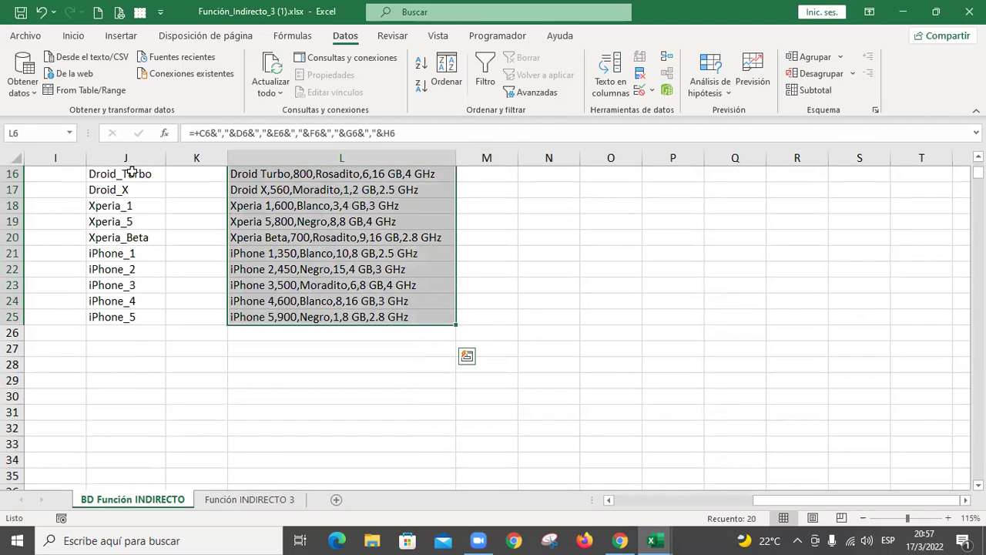
key("ctrl+c")
left_click(73, 36)
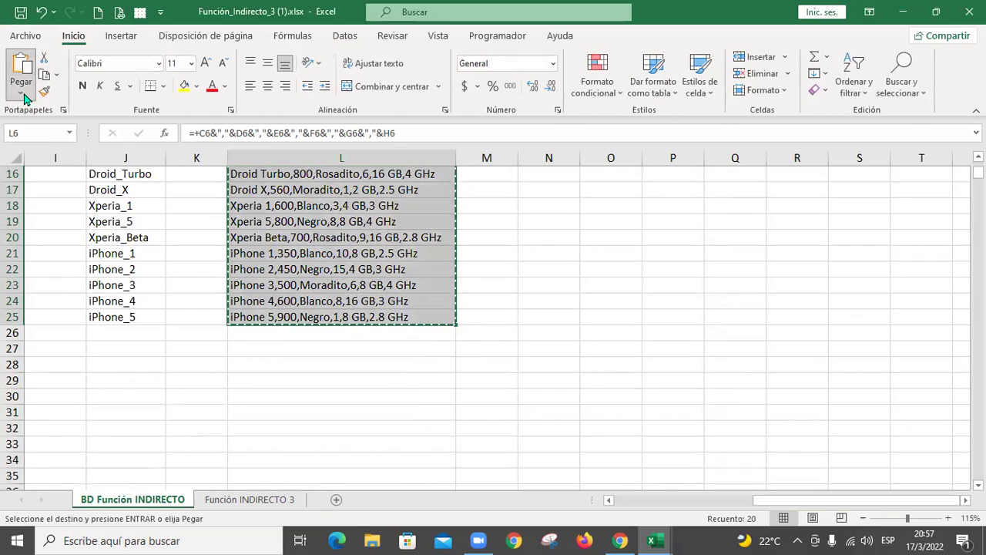
left_click(21, 94)
left_click(40, 198)
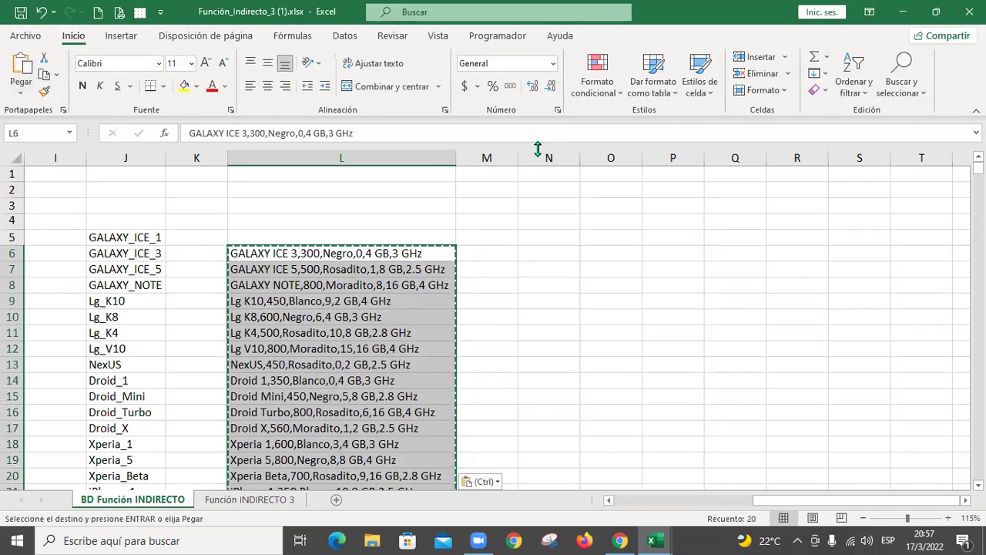
- Split the joined text in L6:L25 with Text to Columns, delimited by comma, General format, destination $L$6
left_click(345, 35)
key("Escape")
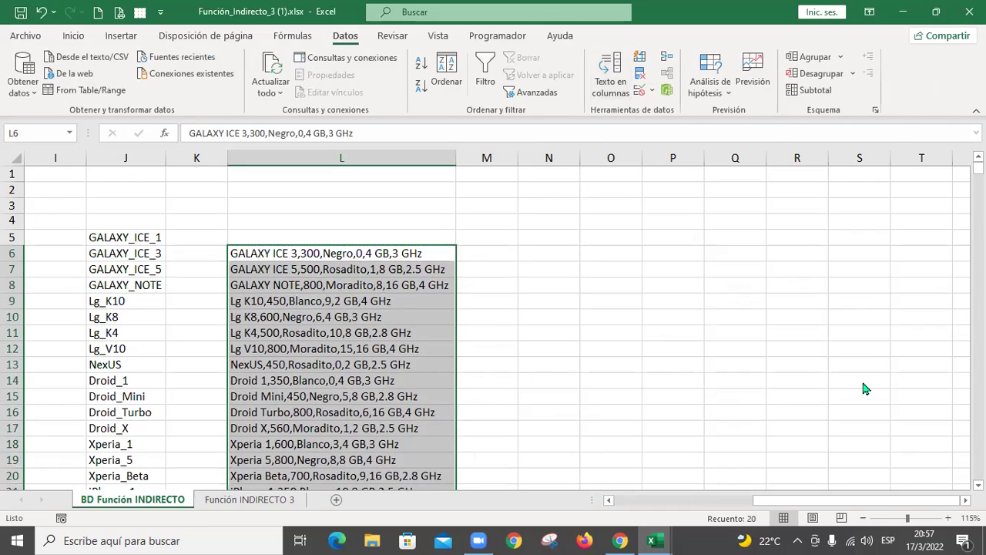
key("alt+d")
key("e")
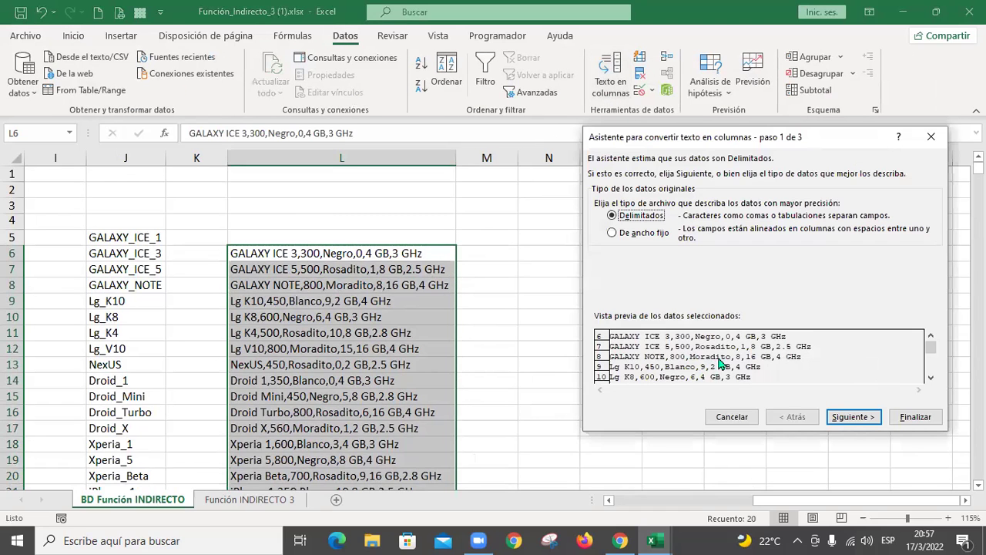
left_click(851, 418)
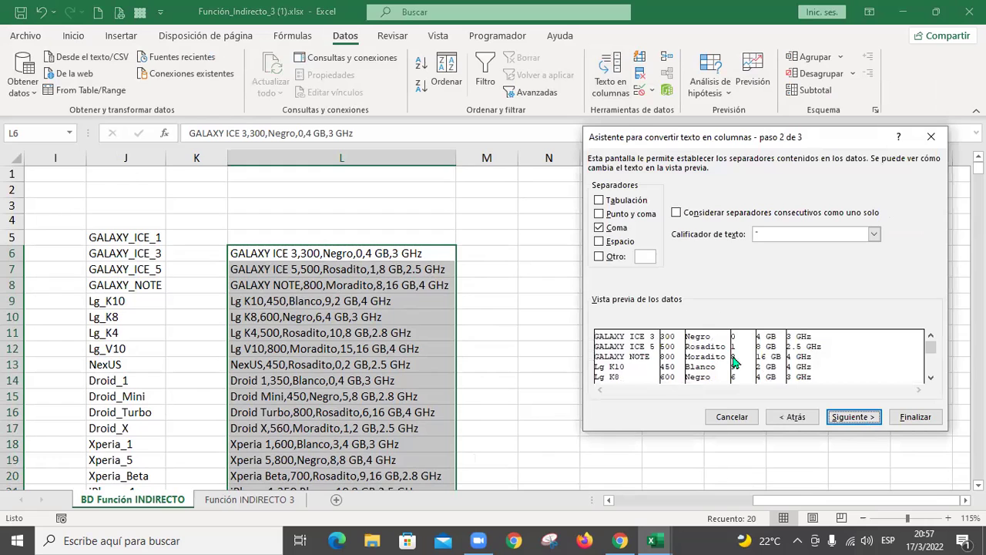
left_click(867, 416)
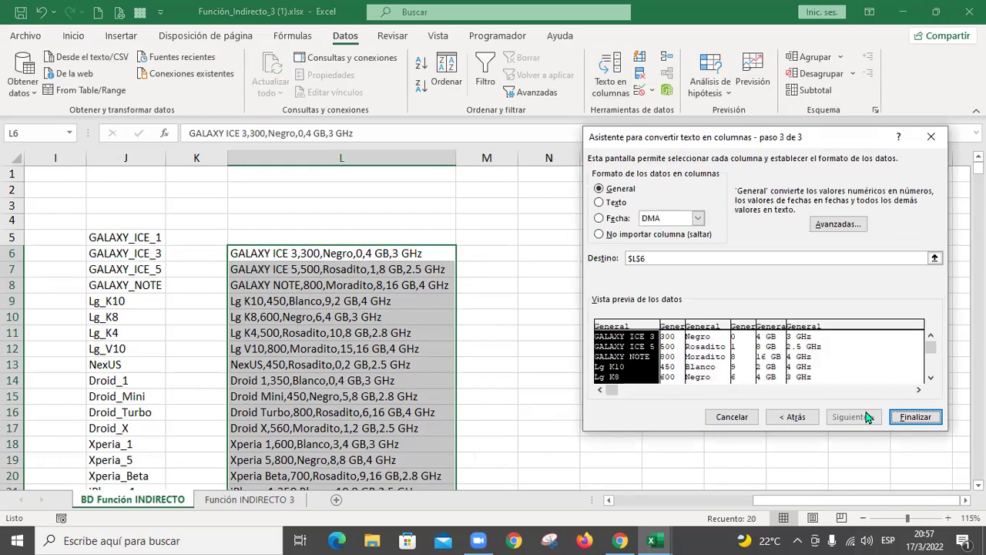
left_click(914, 418)
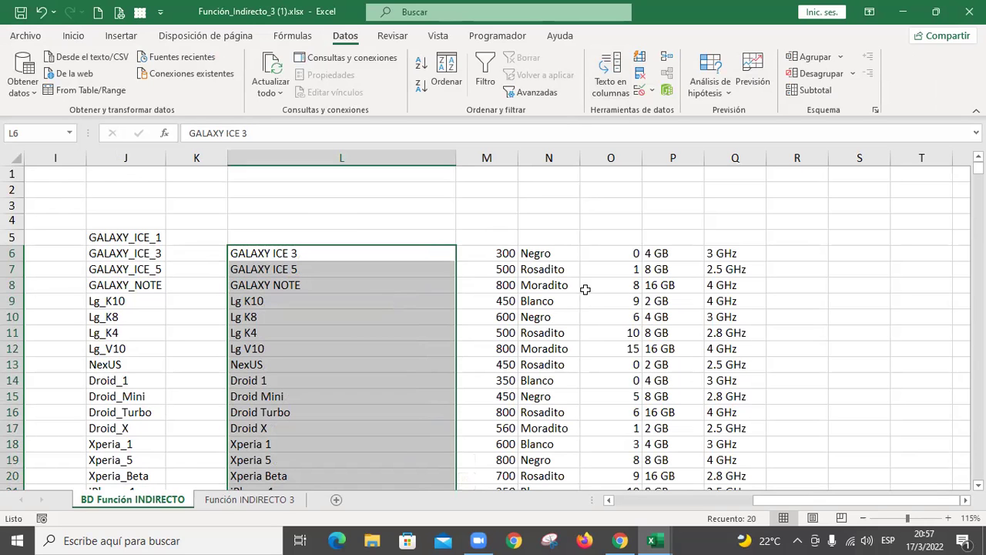
- Compare the split columns with the phone table and undo the comma split of column L
left_click(729, 501)
left_click(864, 503)
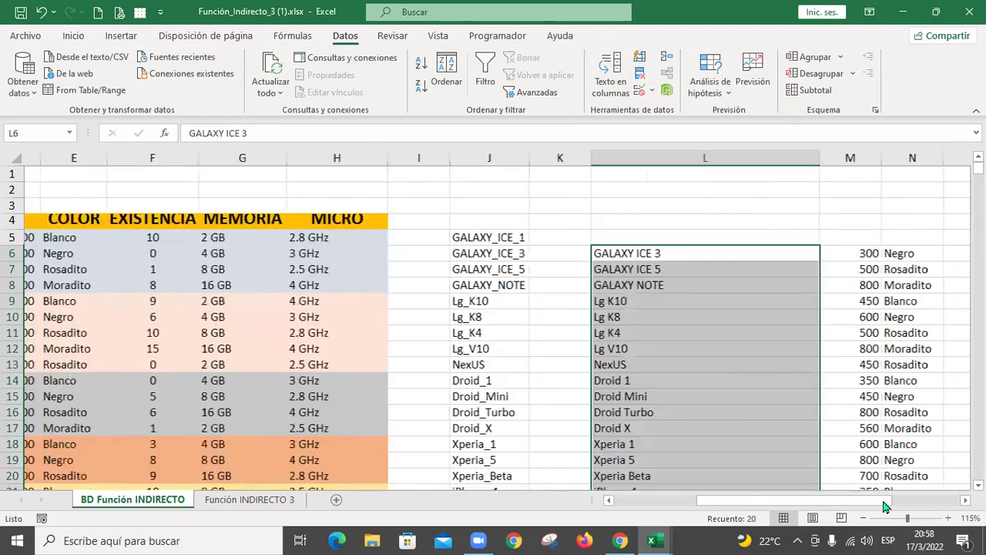
key("ctrl+z")
key("ctrl+c")
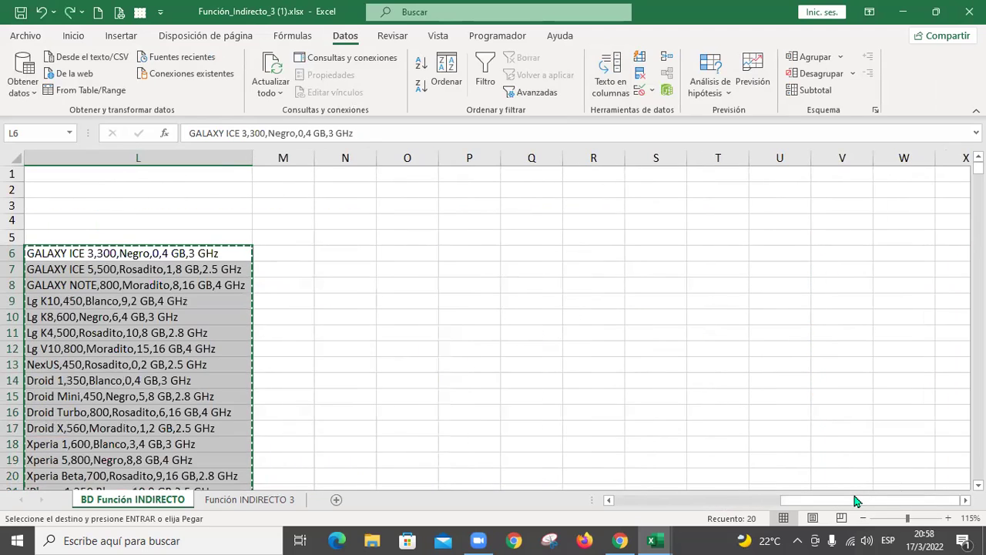
left_click(692, 501)
left_click_drag(811, 506, 935, 500)
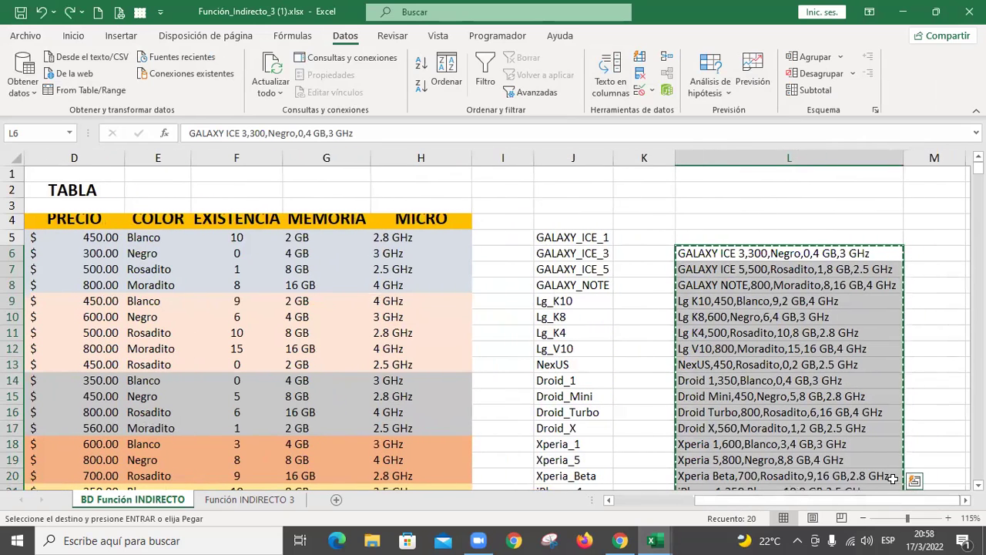
key("Escape")
left_click(822, 253)
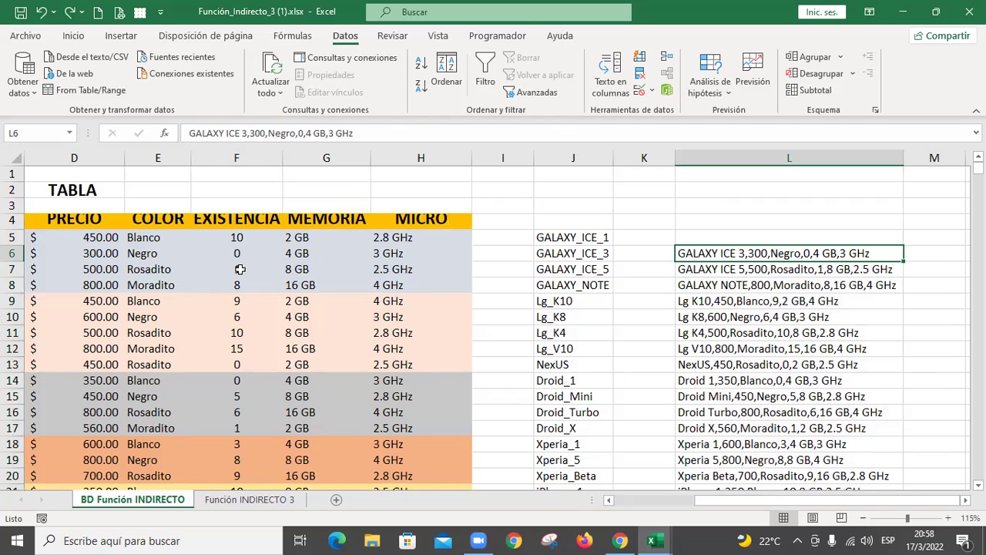
- Examine the price formula in F9 and the phone details in F8:J9 on the Función INDIRECTO 3 sheet
left_click(268, 507)
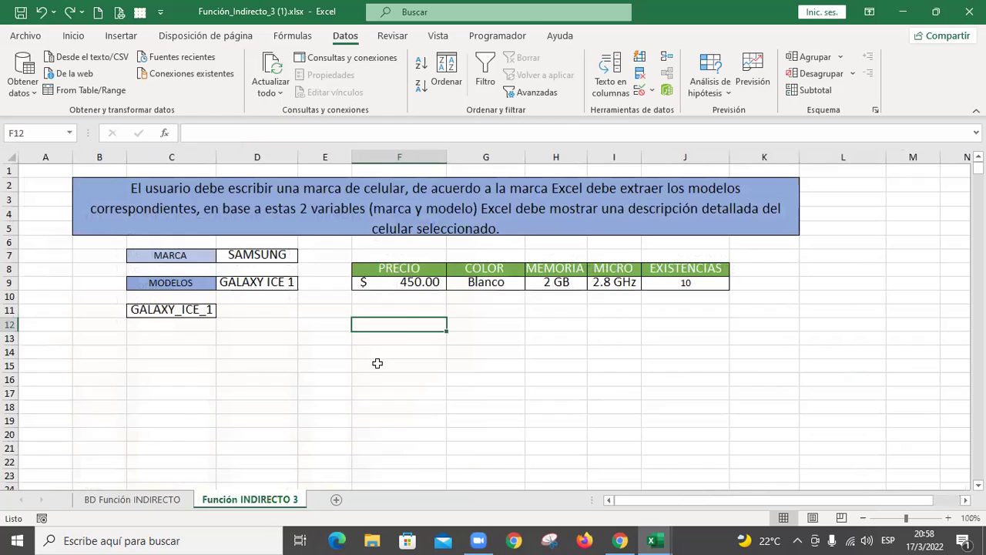
left_click(390, 296)
left_click(431, 285)
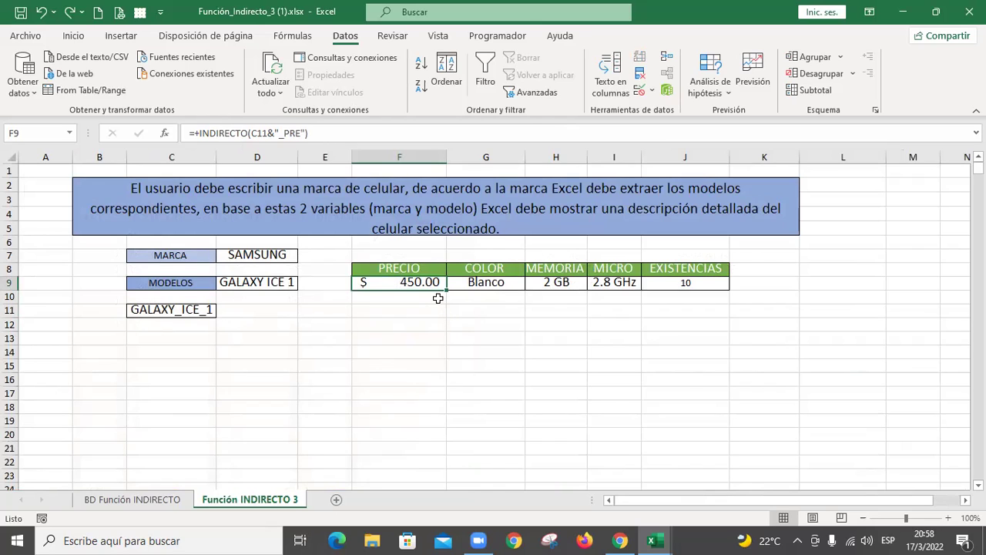
left_click_drag(407, 265, 703, 285)
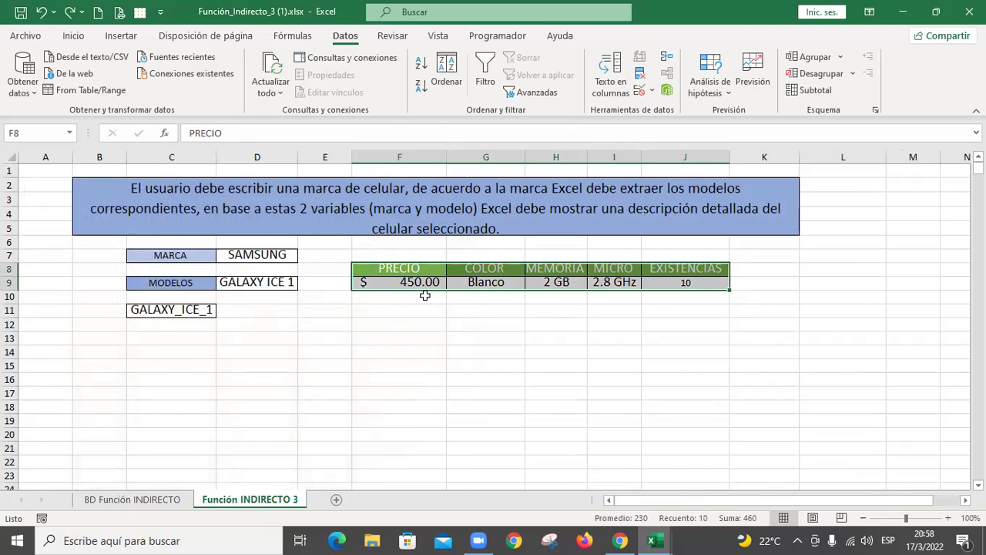
left_click(421, 299)
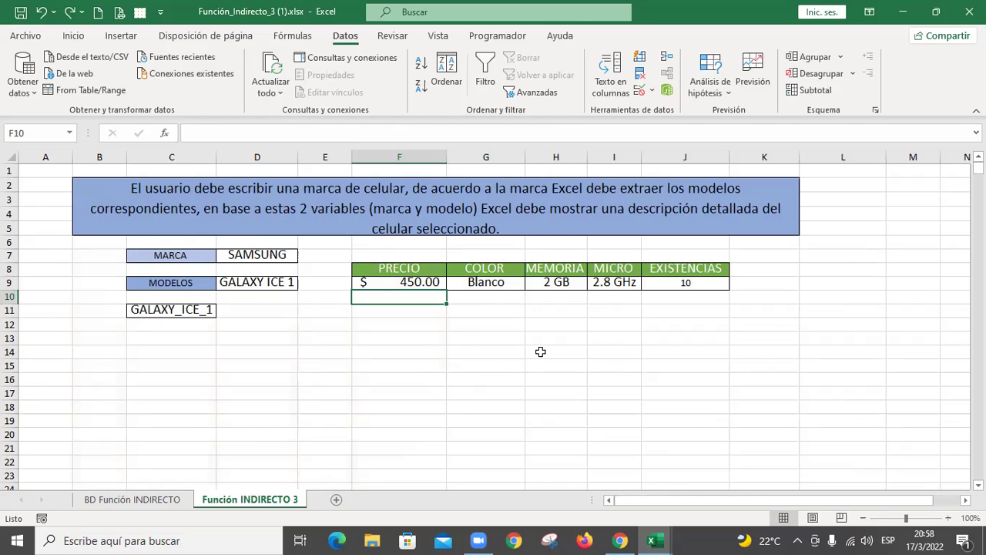
left_click(161, 502)
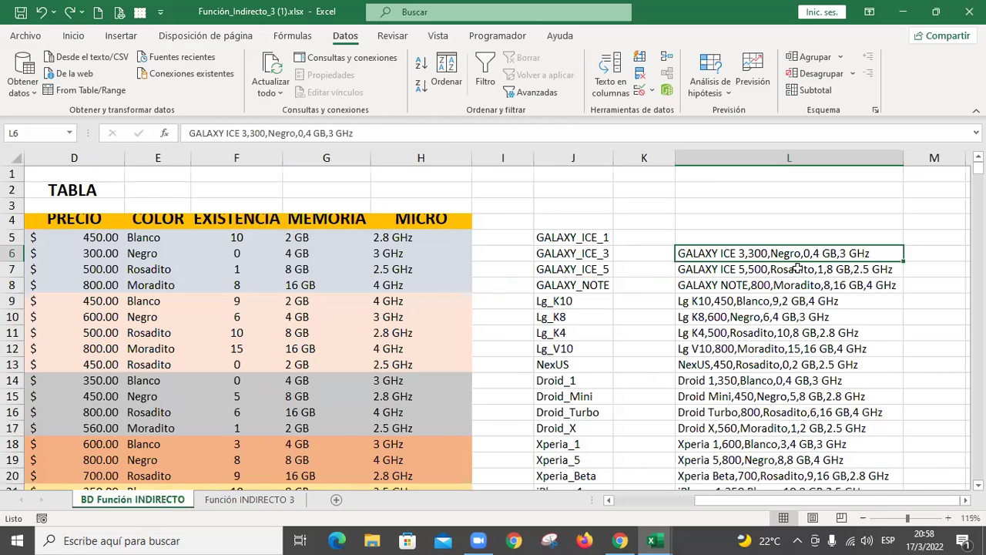
- Test the model selection in D9 of Función INDIRECTO 3 with GALAXY ICE 3 and set it back to GALAXY ICE 1
left_click(275, 500)
left_click(263, 257)
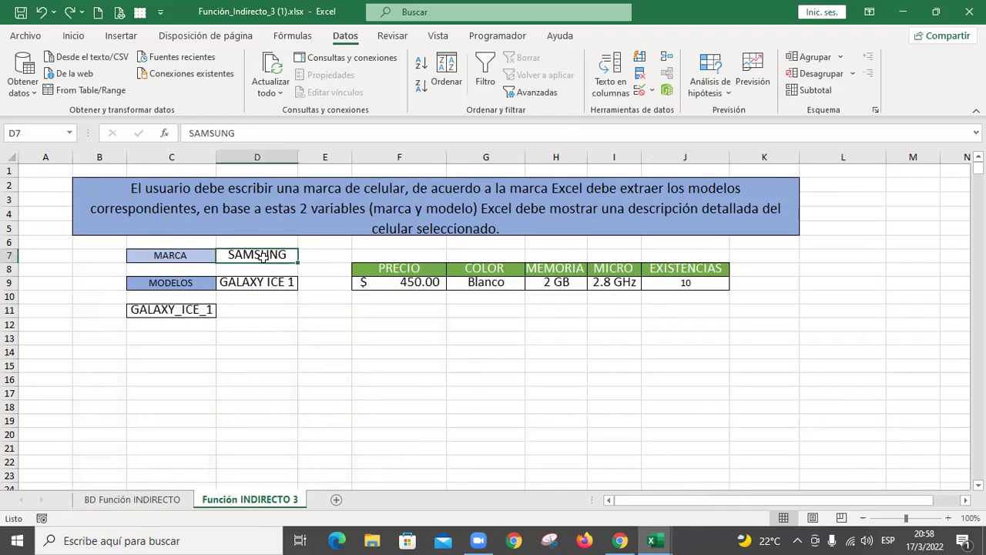
left_click(274, 283)
left_click(305, 283)
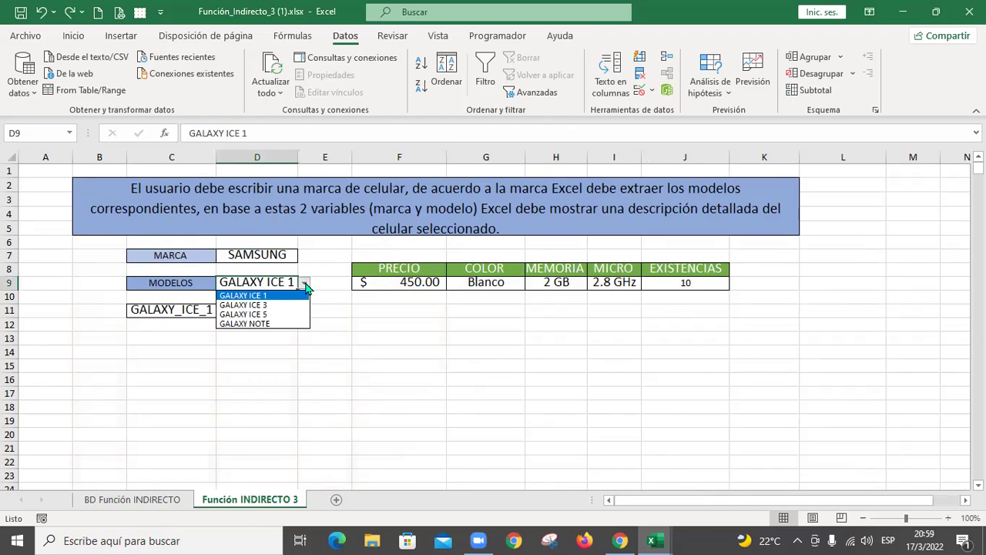
left_click(283, 304)
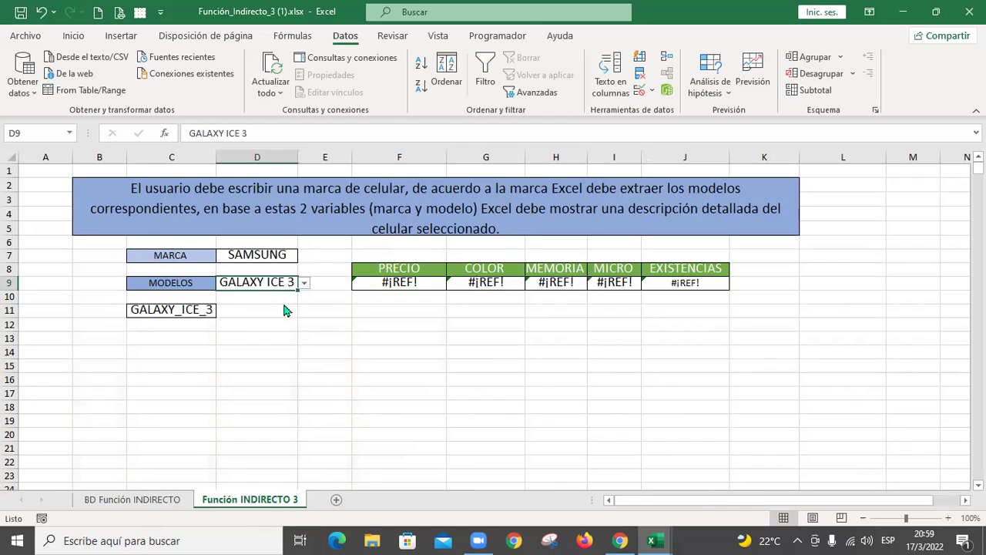
left_click(303, 283)
left_click(275, 296)
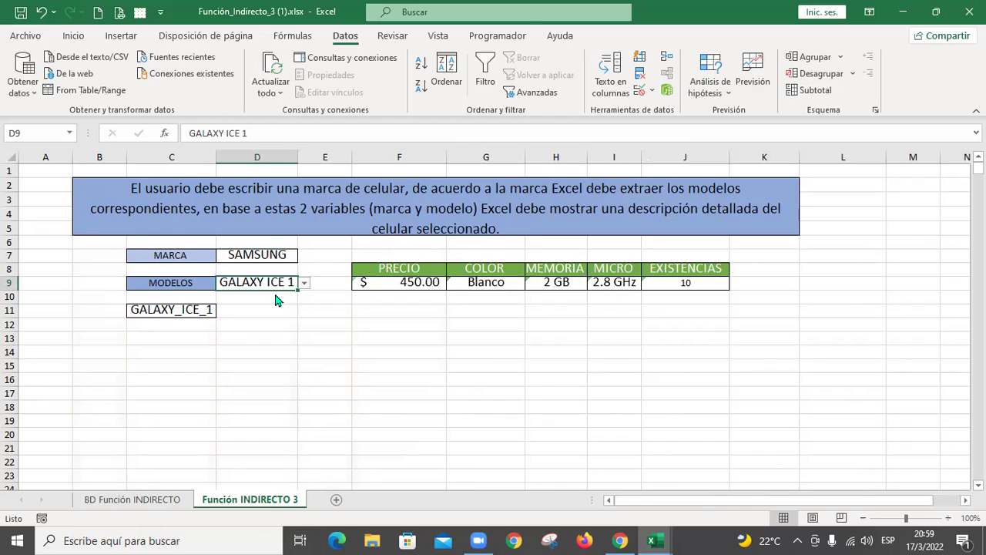
- Review the INDIRECTO price formula in F9, the named color cell E5 and the joined phone text in L6 on the database sheet
left_click(427, 286)
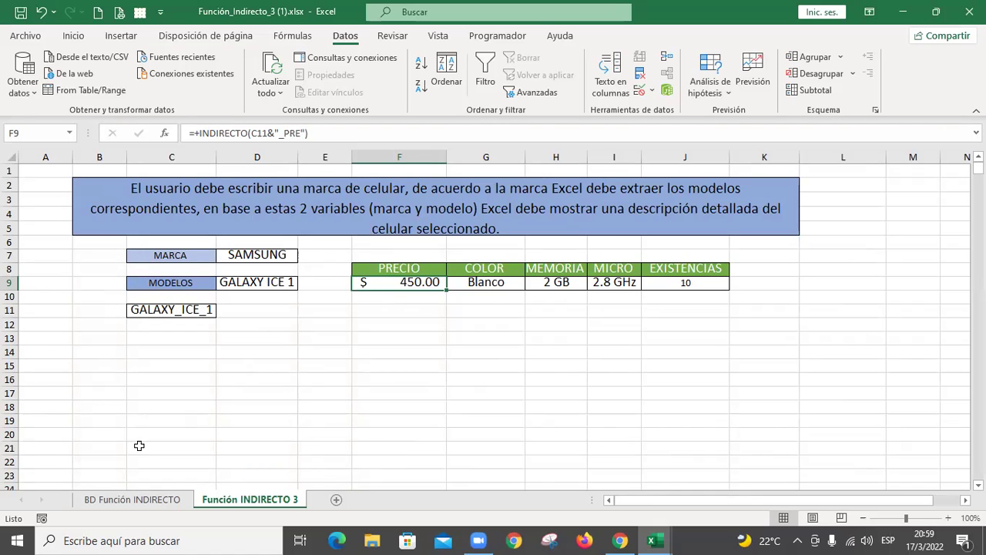
left_click(176, 503)
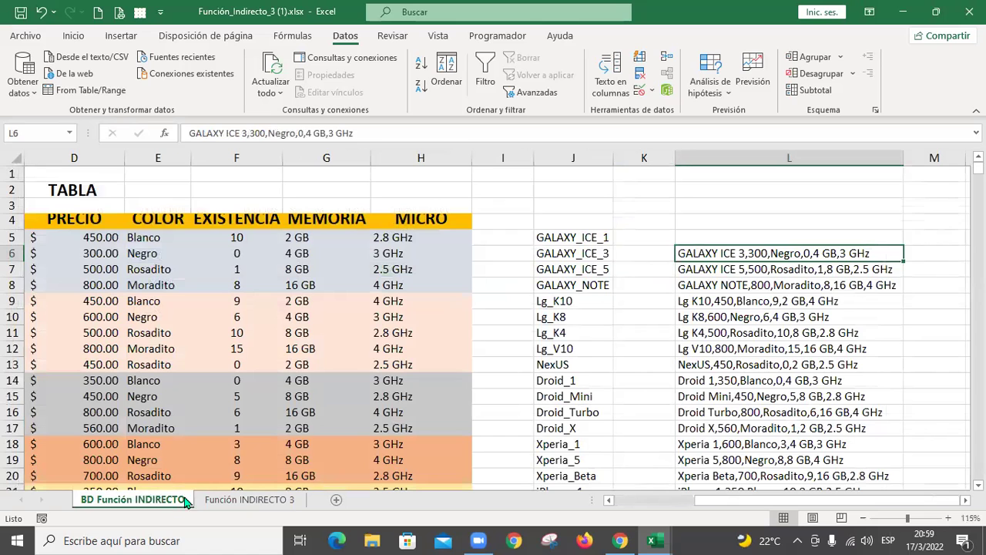
left_click(674, 502)
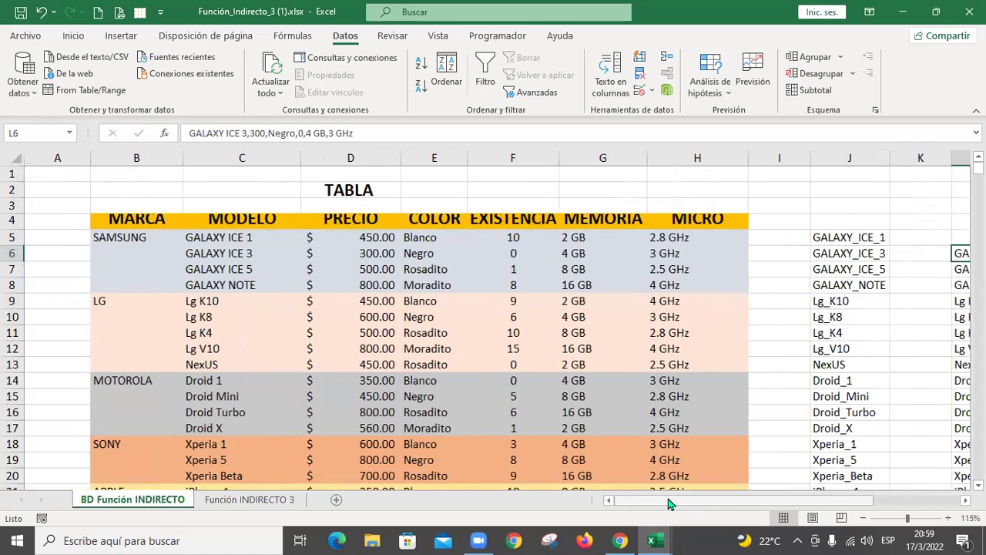
left_click(440, 225)
left_click(443, 237)
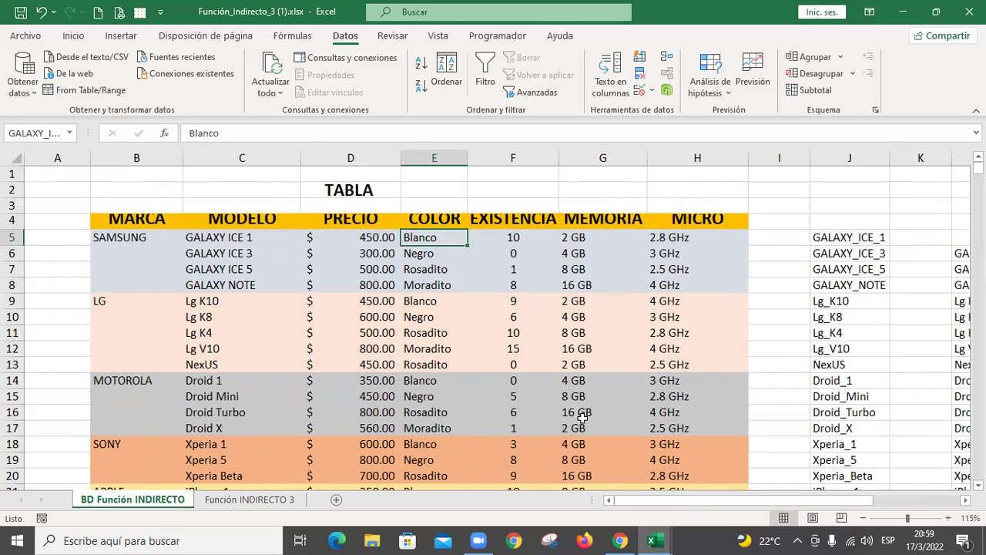
left_click(955, 505)
left_click_drag(887, 504, 771, 509)
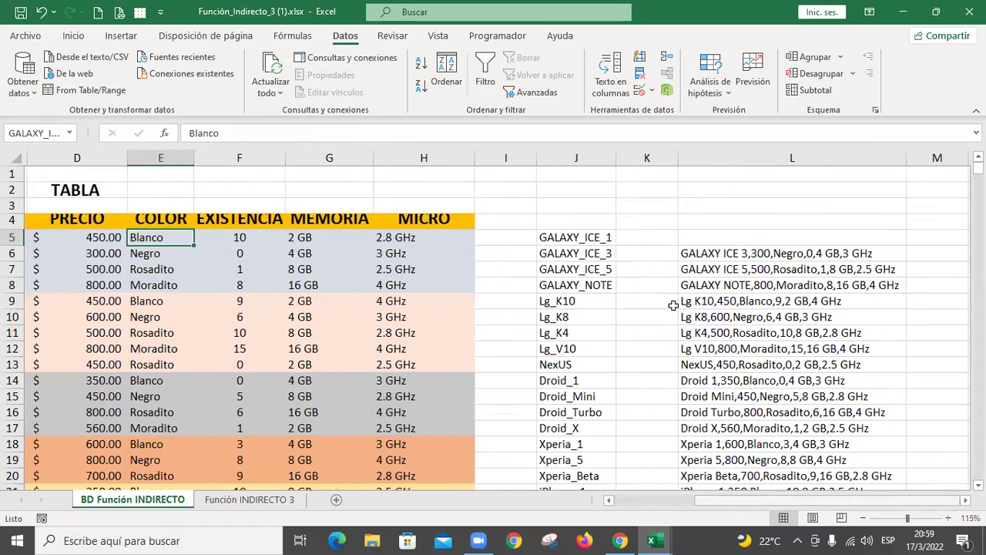
left_click(729, 253)
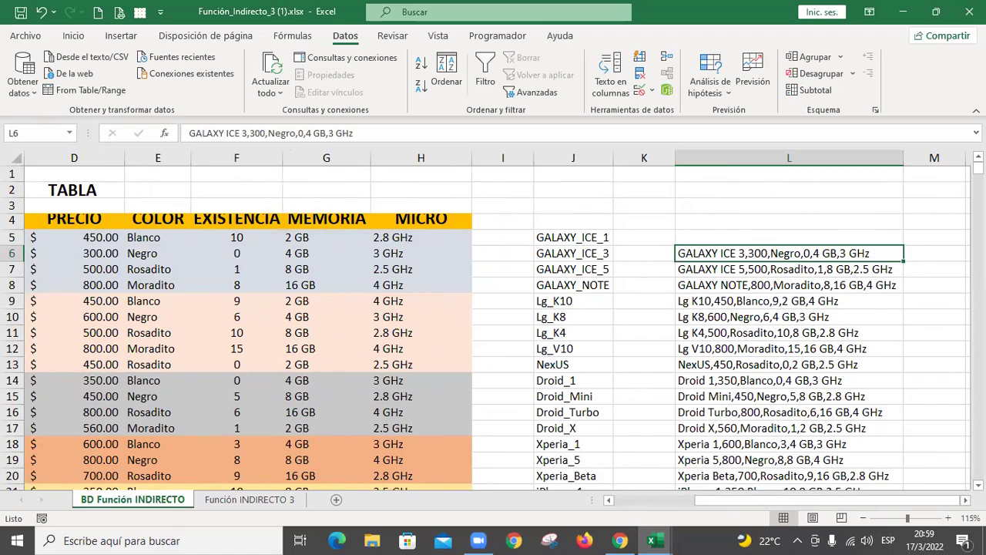
scroll(610, 278, "right", 3)
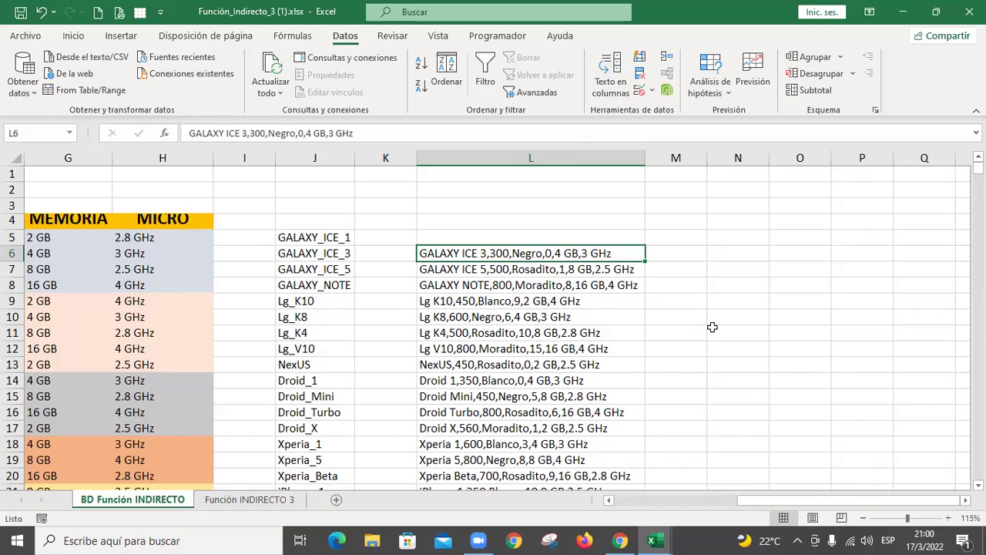
left_click(278, 503)
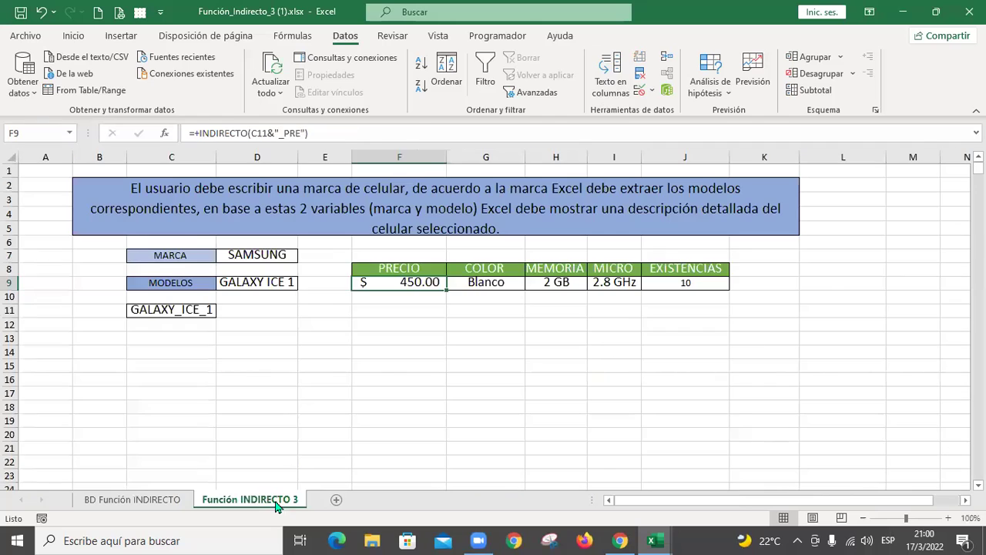
left_click(428, 301)
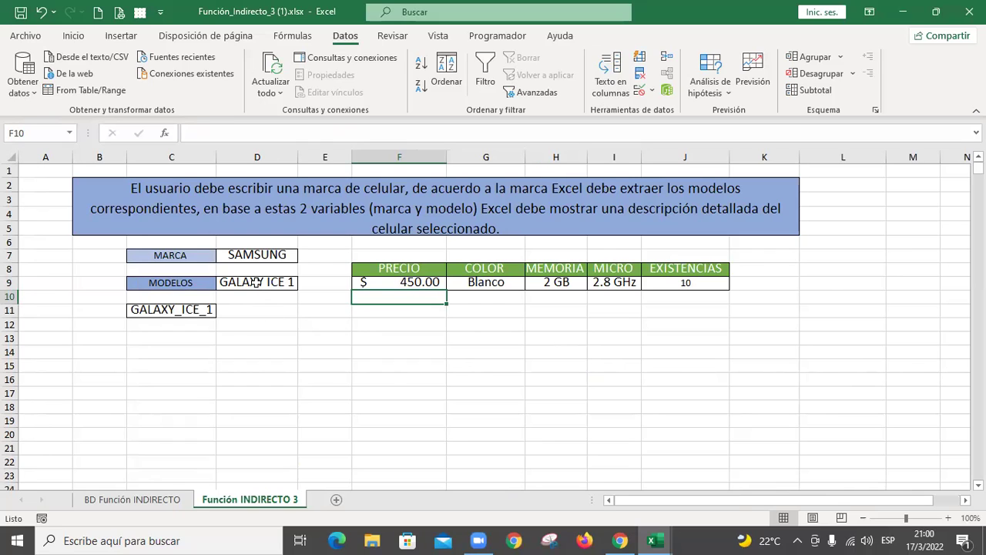
type("=")
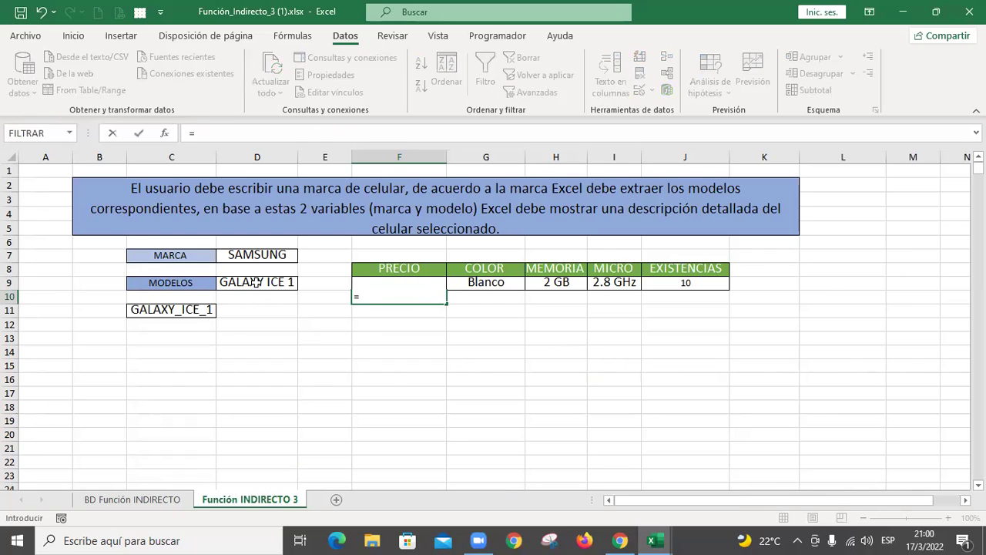
type("INDI")
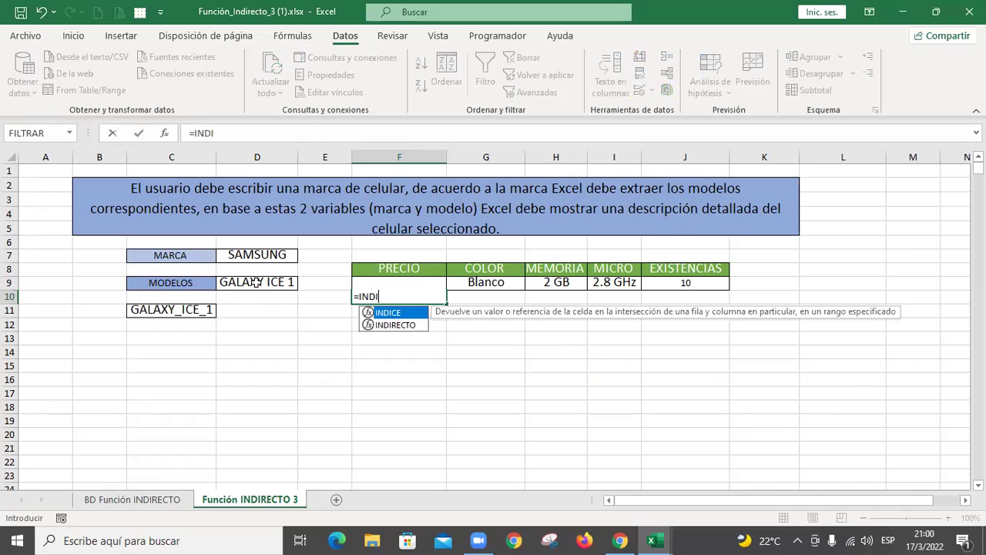
double_click(401, 328)
left_click(177, 311)
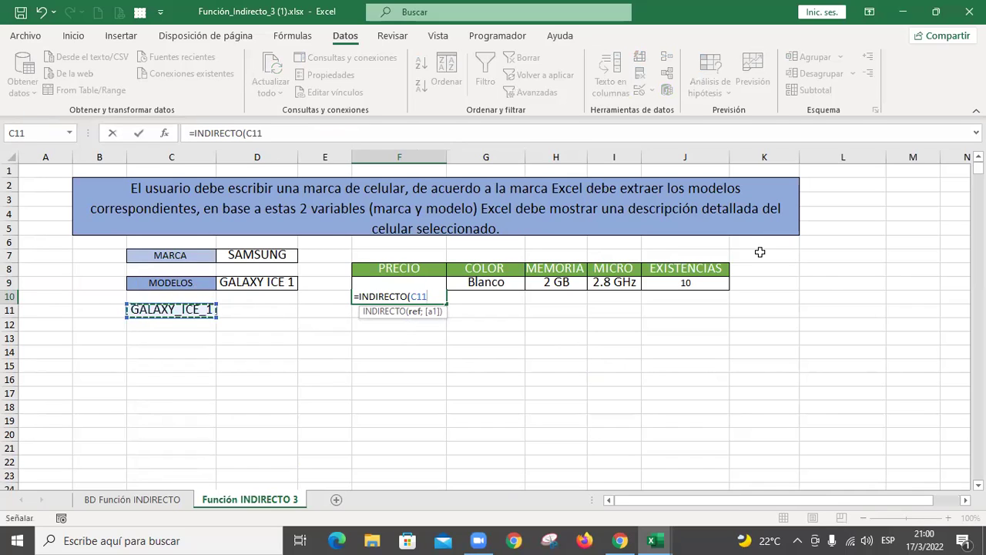
type("&")
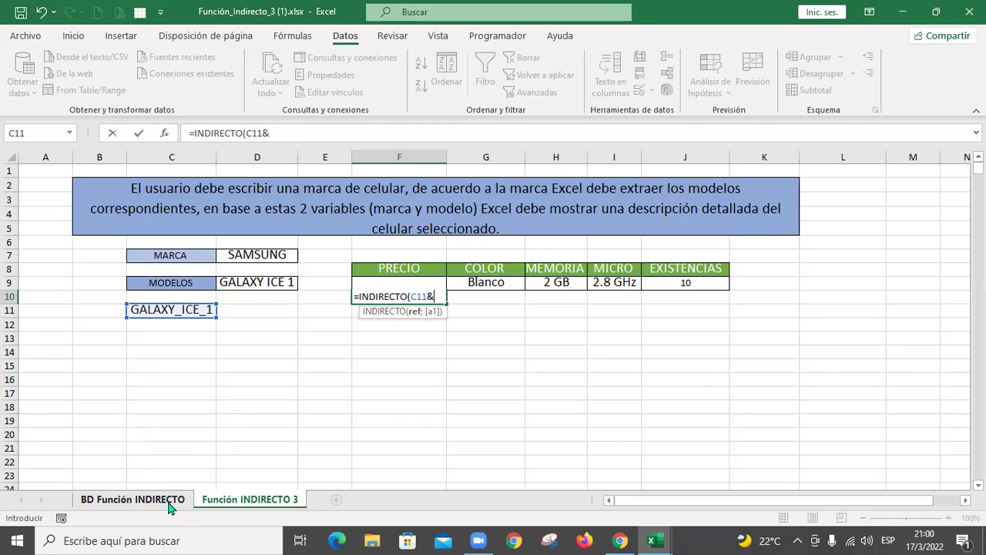
key("Escape")
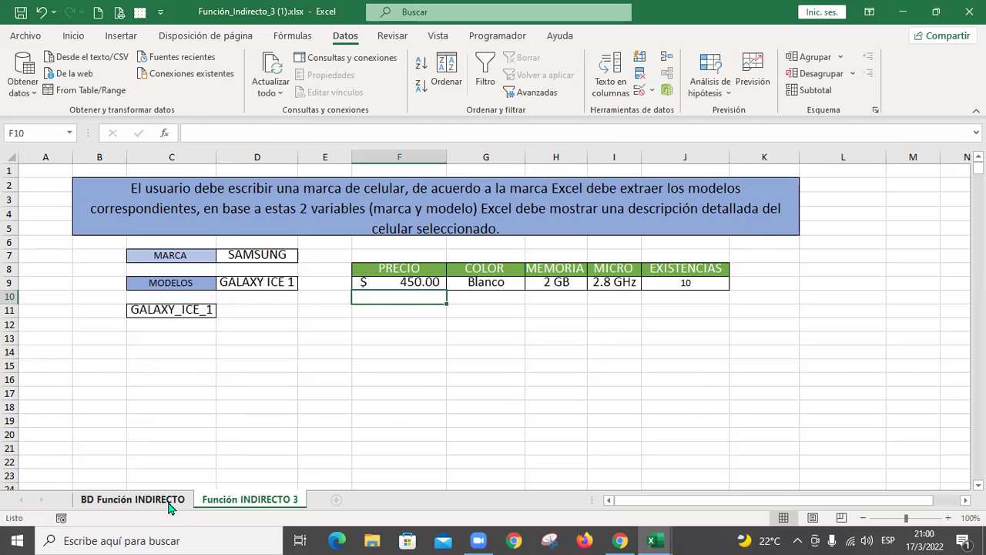
- Enter the header CARACTERÍSTICAS in cell L5 of the BD Función INDIRECTO sheet, above the joined phone texts
left_click(170, 506)
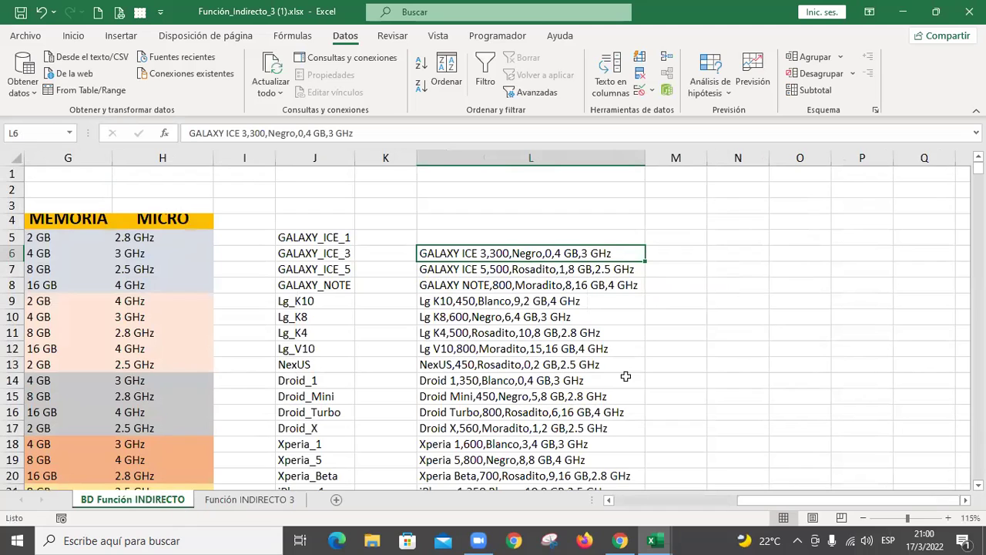
left_click(563, 220)
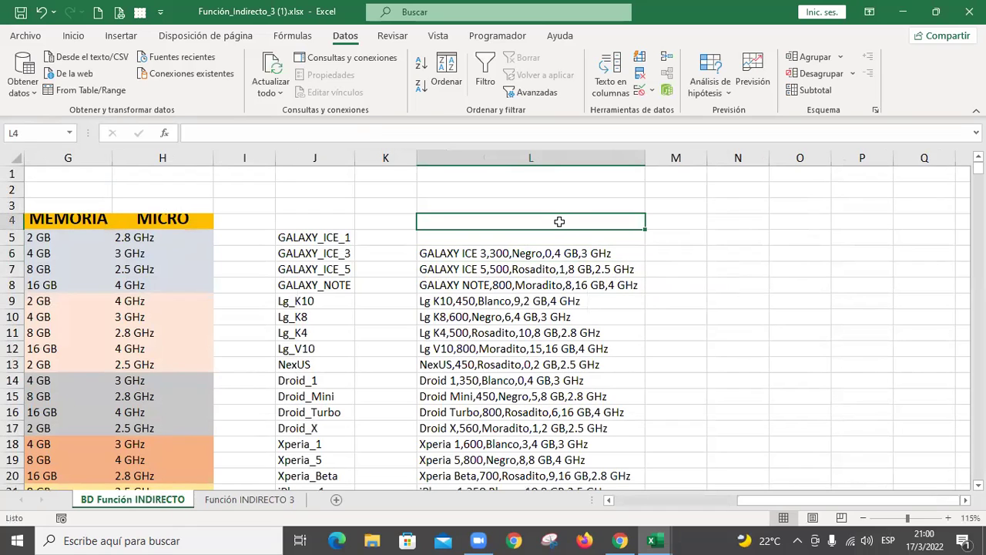
left_click(557, 232)
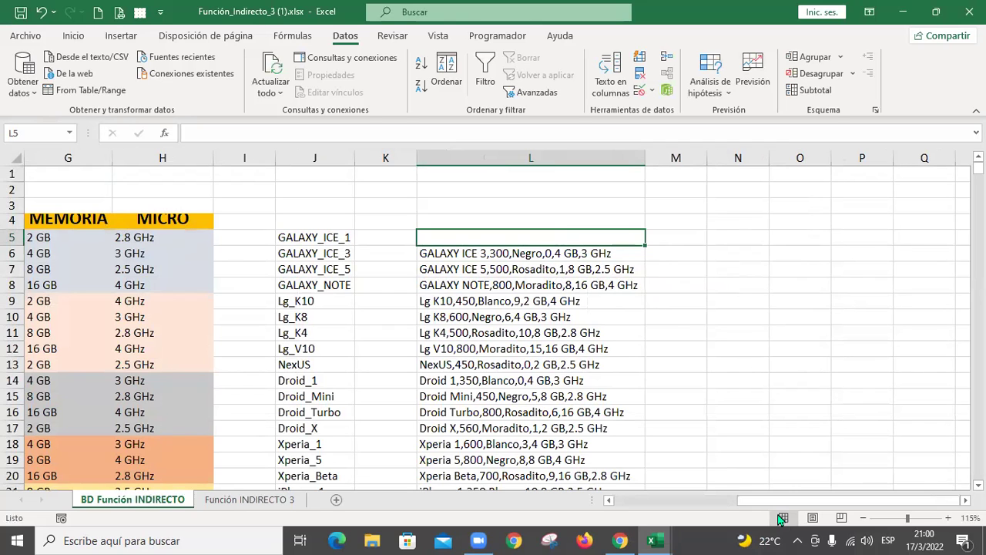
left_click_drag(737, 504, 758, 509)
type("CARACTERÍST")
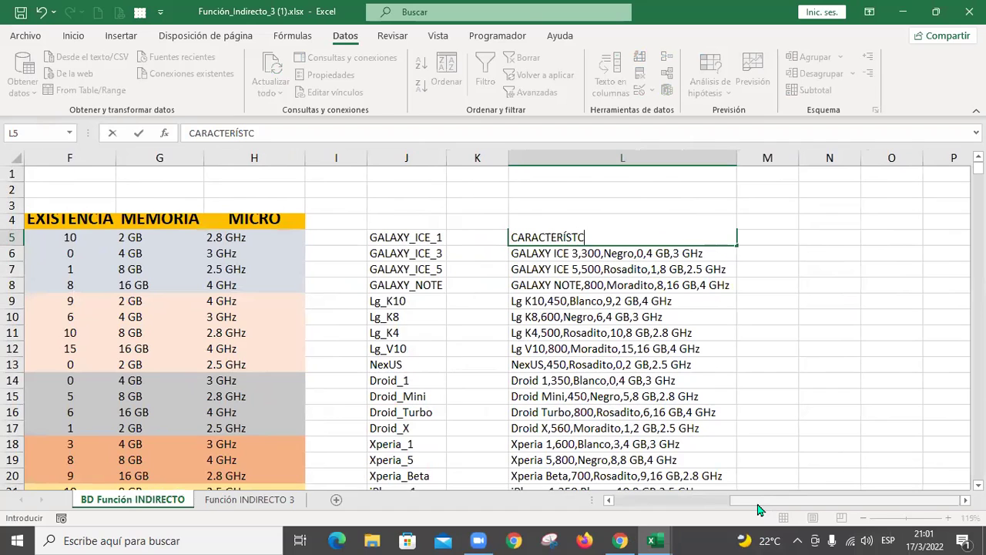
type("ICAS")
key("Return")
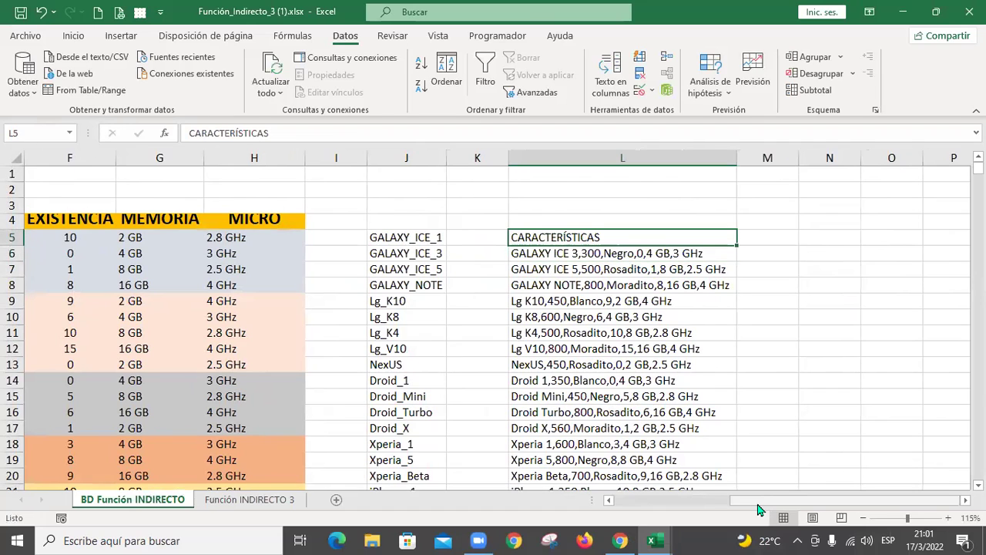
- Create a named range from the selection L5:L25, taking the name from its top row
key("shift+Down")
scroll(620, 360, "down", 1)
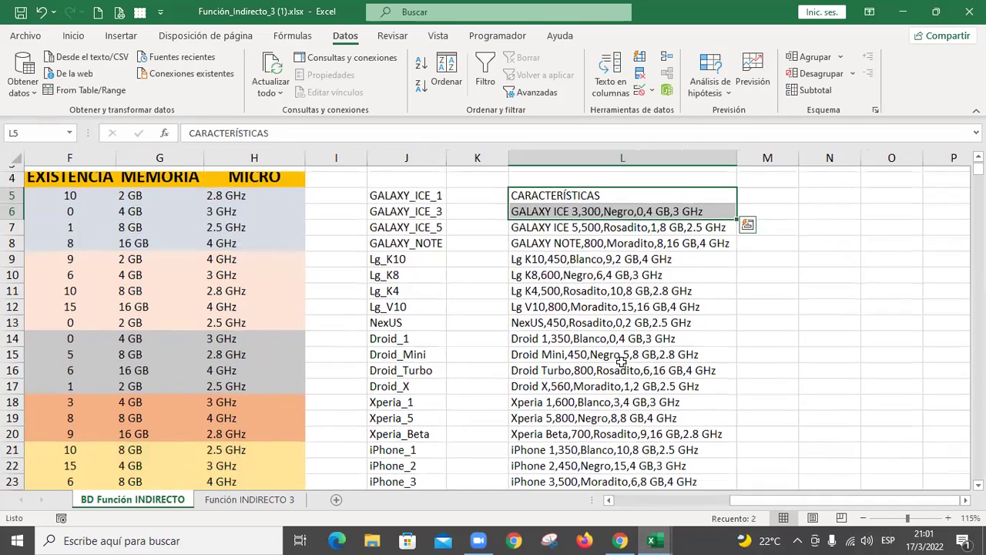
scroll(621, 361, "down", 3)
key("ctrl+shift+Down")
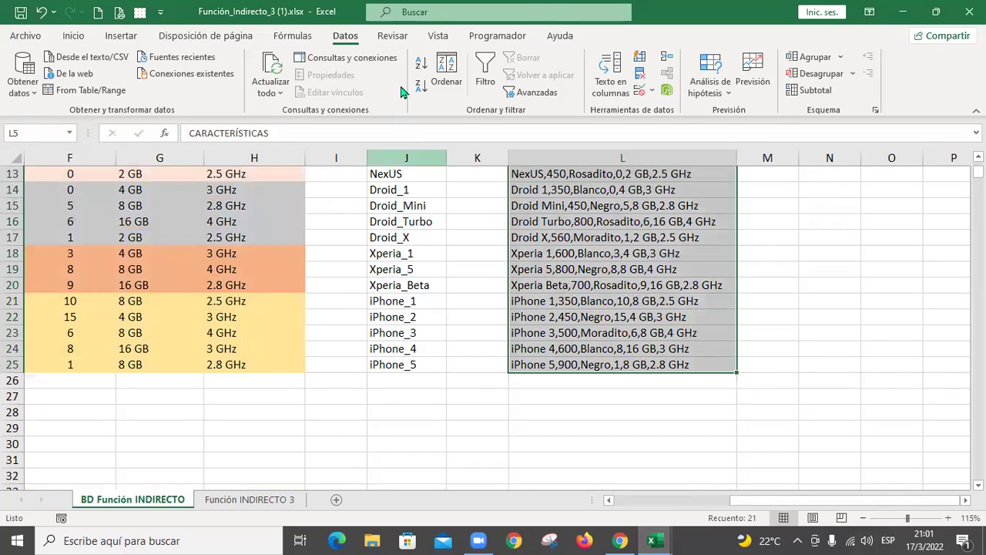
left_click(290, 36)
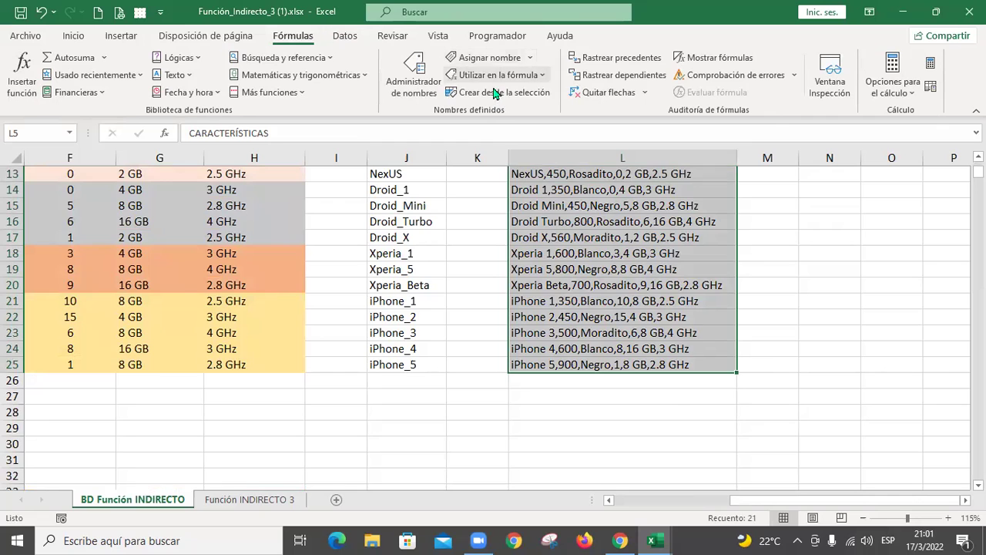
left_click(495, 92)
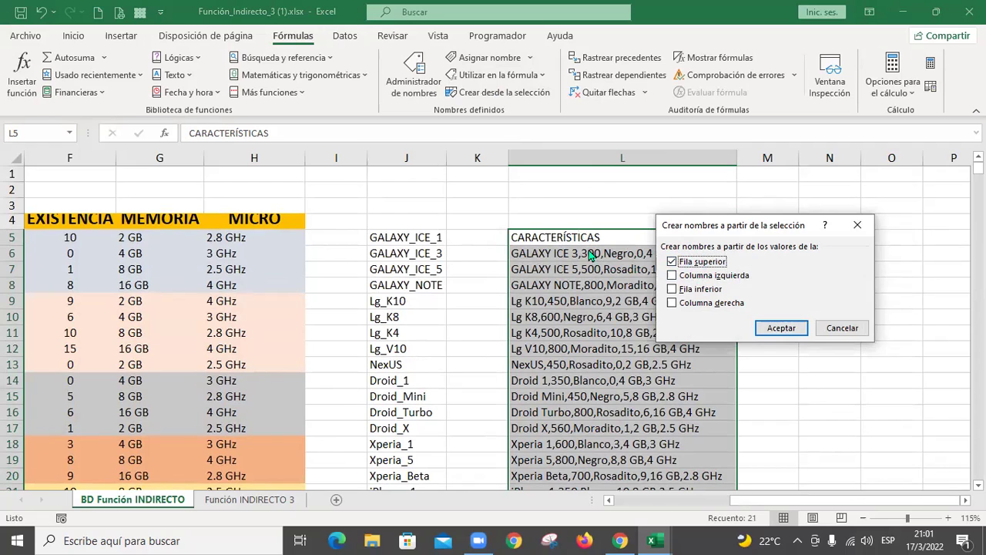
left_click(778, 328)
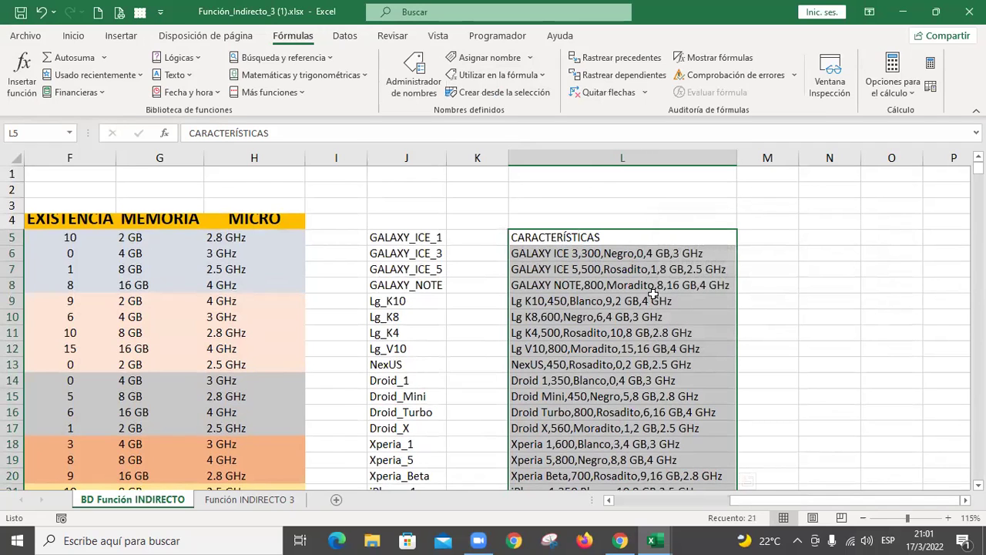
- Check the CARACTERÍSTICAS entry in the Name Manager
left_click(414, 73)
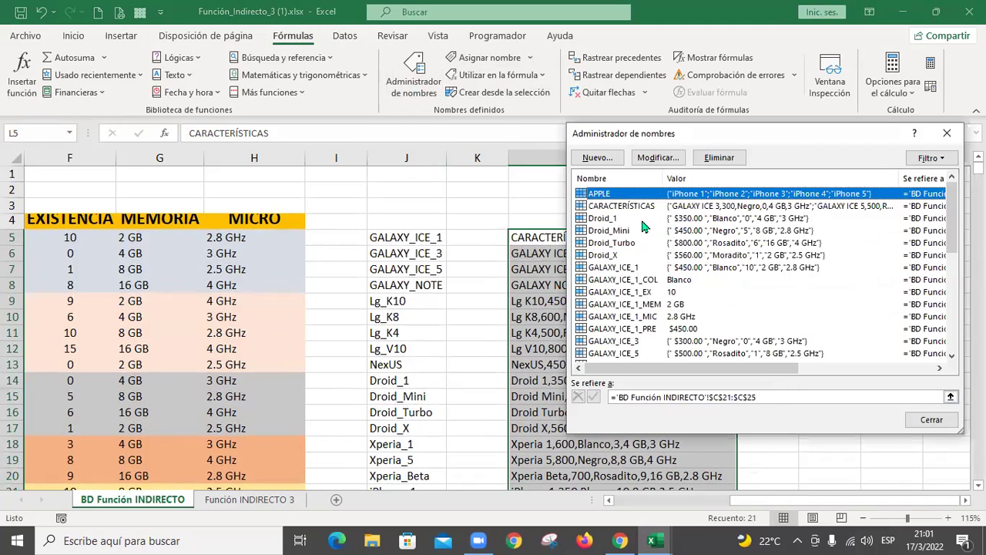
left_click(632, 207)
left_click(943, 421)
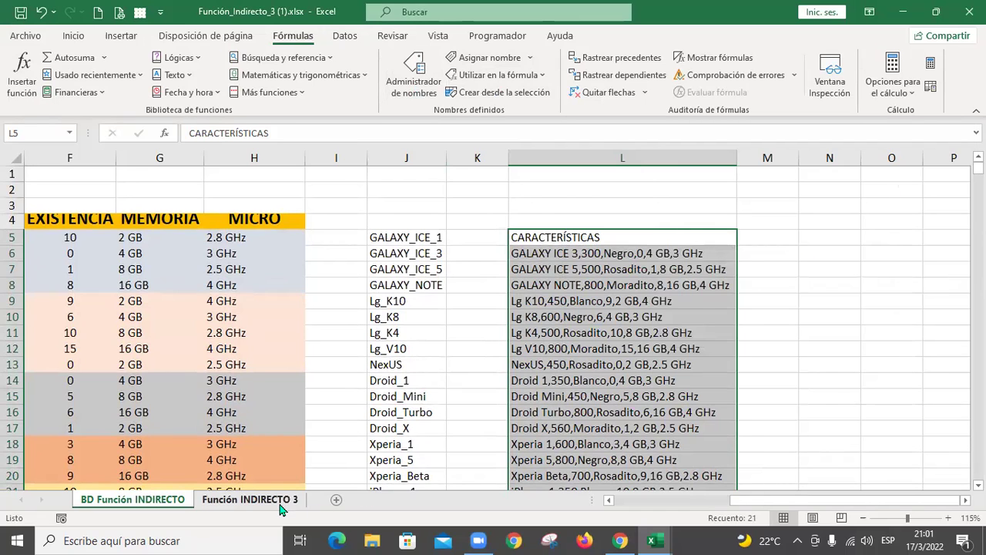
left_click(282, 506)
type("+INDI")
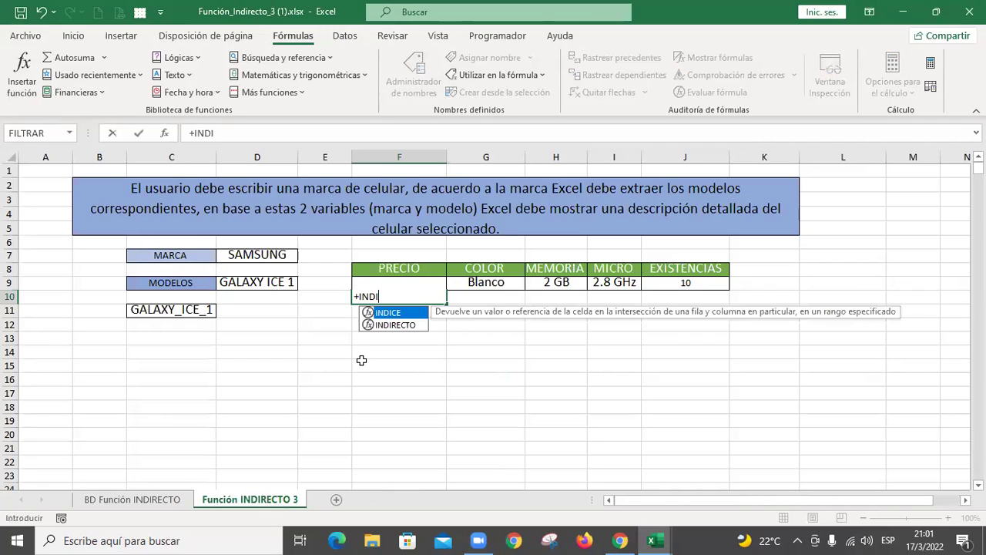
key("Escape")
key("Escape")
left_click(161, 505)
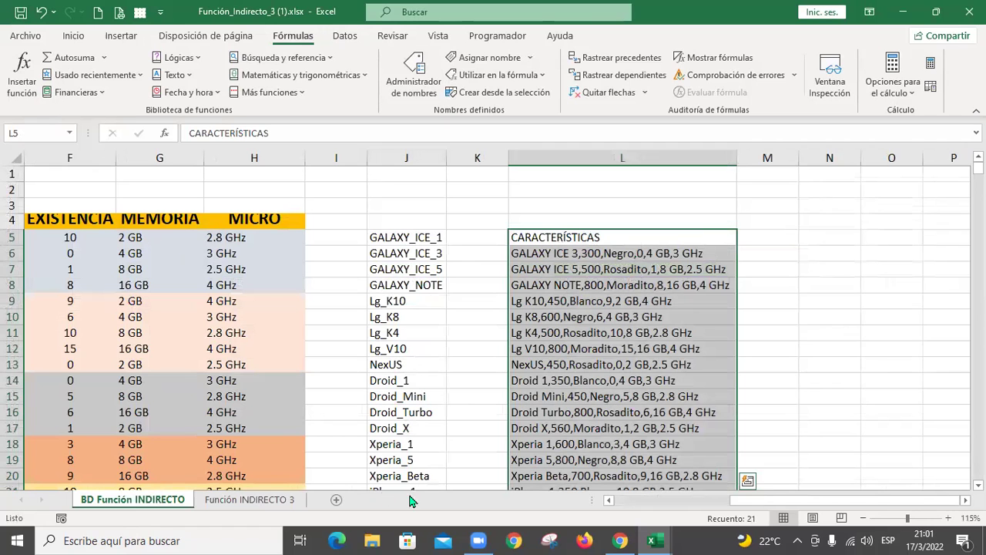
left_click(656, 500)
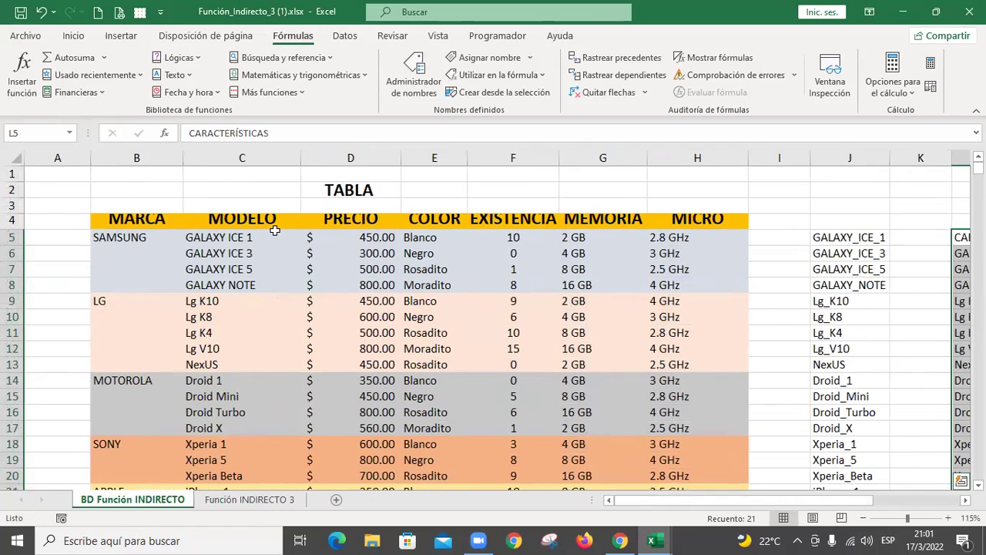
left_click(262, 502)
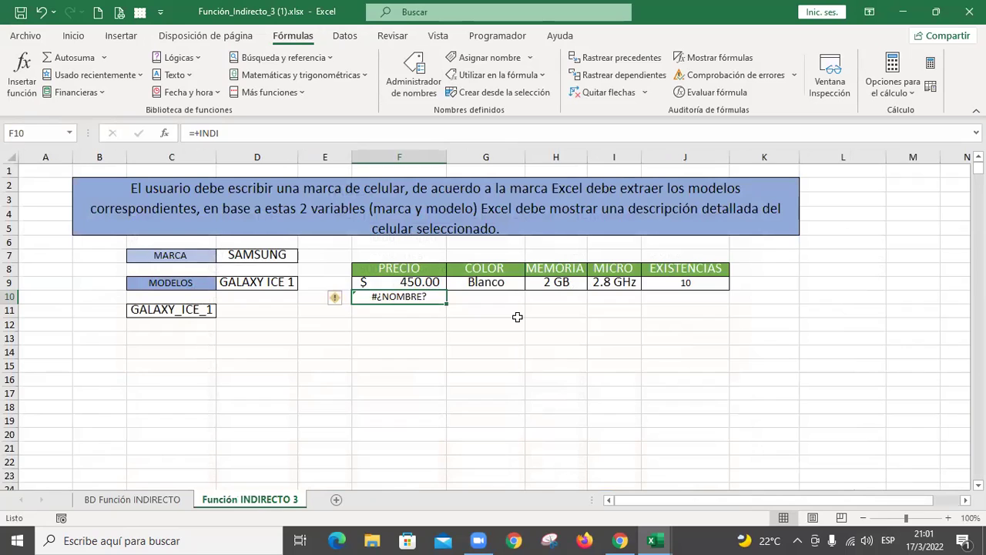
- Replace the content of F10 on the Función INDIRECTO 3 sheet with the formula +INDIRECTO(C11&"CARACTERÍSTICAS")
key("BackSpace")
type("+INID")
key("BackSpace")
key("BackSpace")
type("DIR")
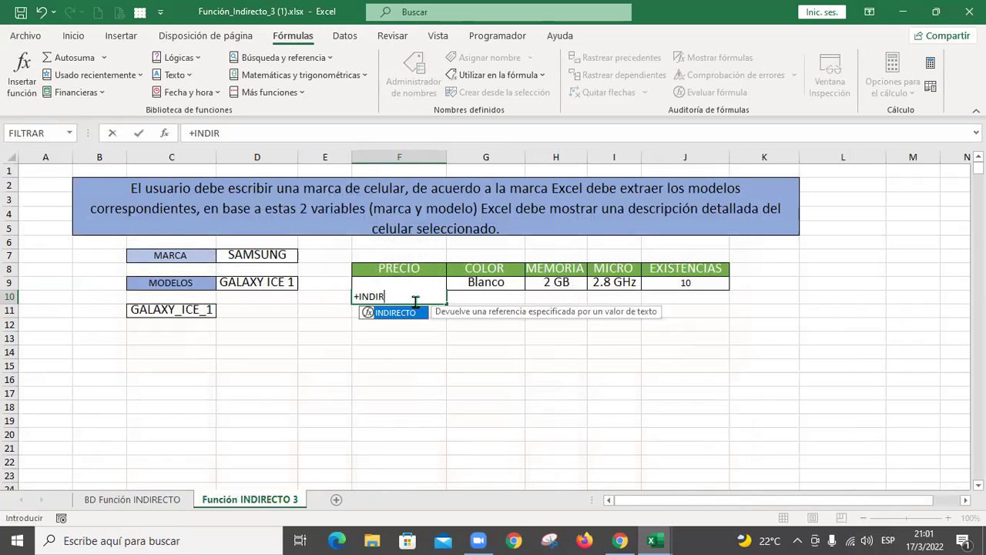
double_click(416, 313)
left_click(154, 310)
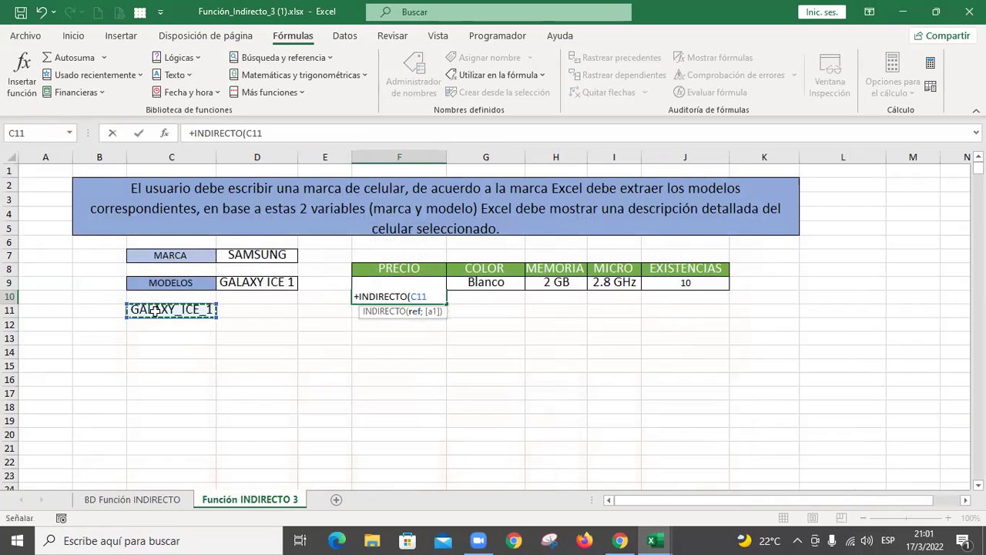
type("&\"")
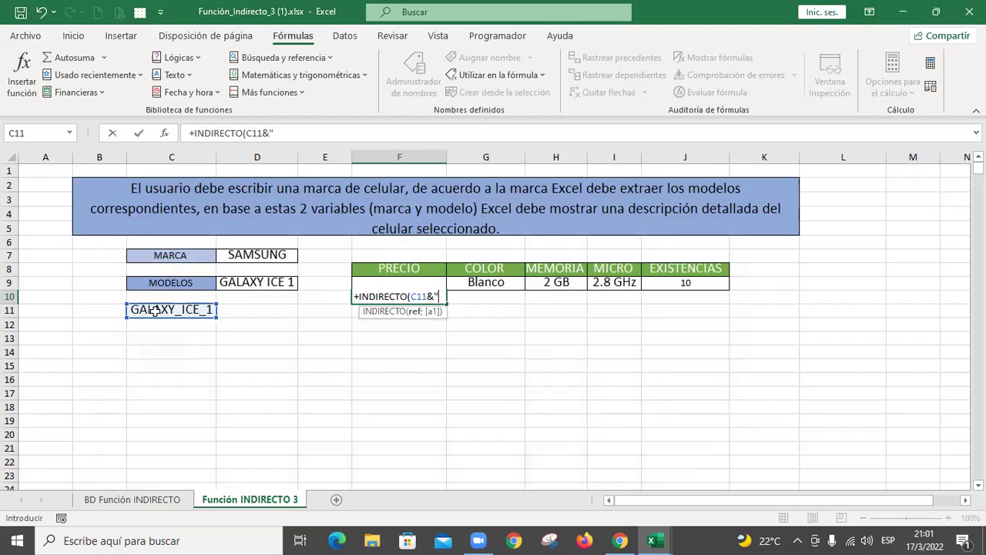
type("c")
key("BackSpace")
type("CARACTERÍSTICA")
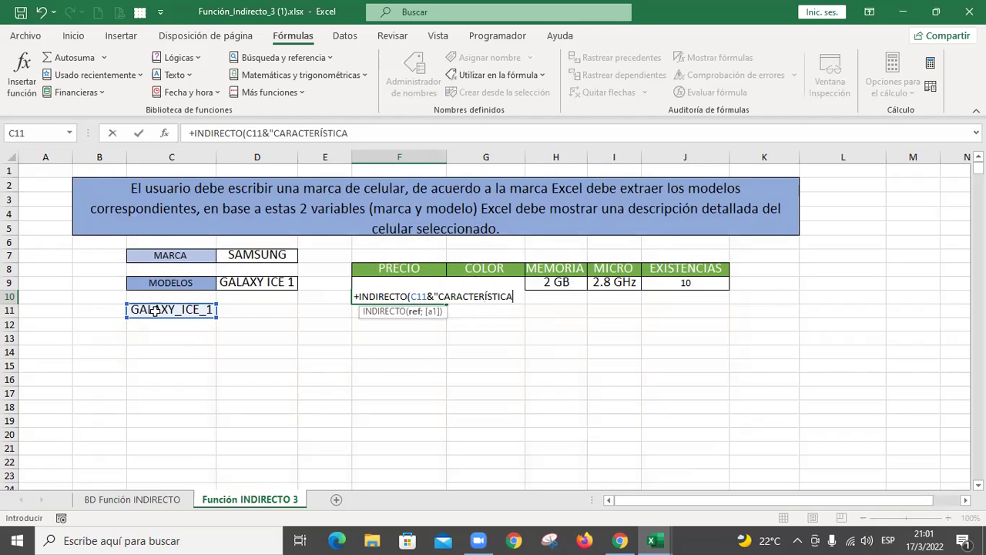
type("S\")")
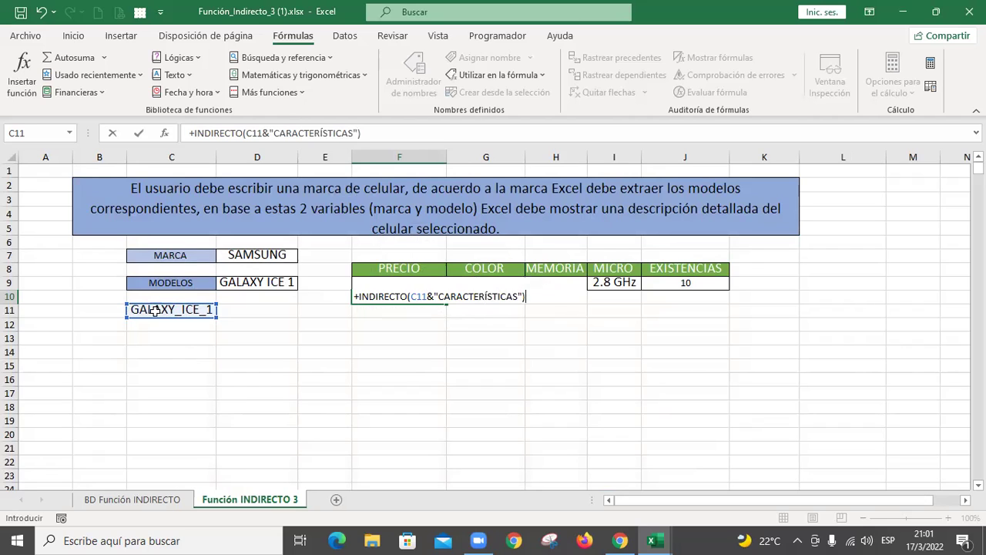
key("Return")
key("Up")
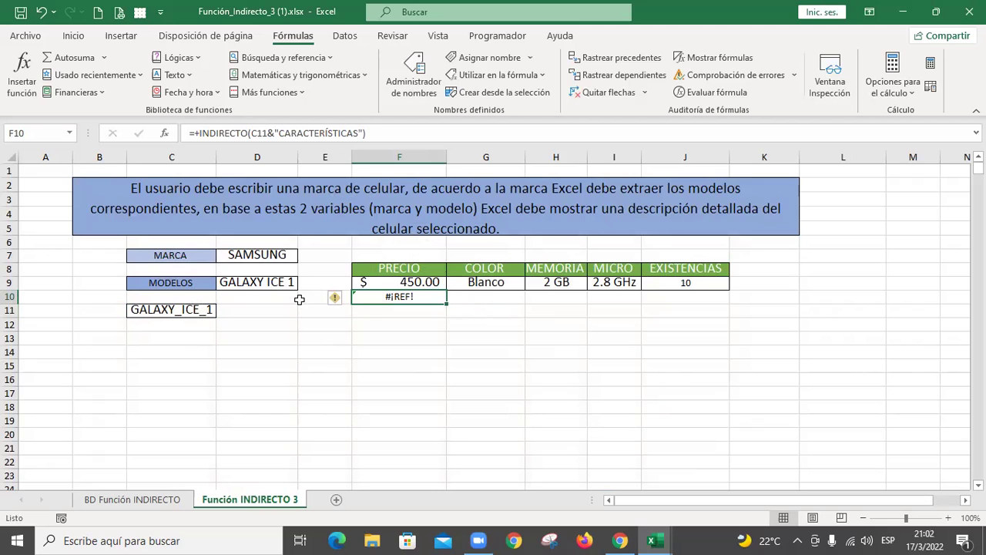
- Compare the model key in J5, the joined texts in column L and the phone data in D5:H14 with the lookup sheet's selected model in D9
left_click(176, 499)
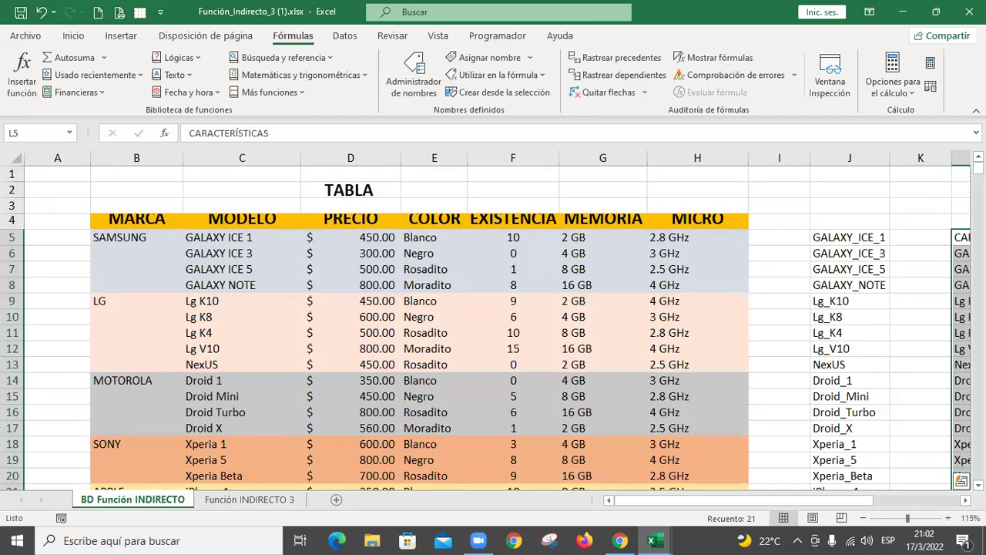
left_click_drag(721, 500, 797, 501)
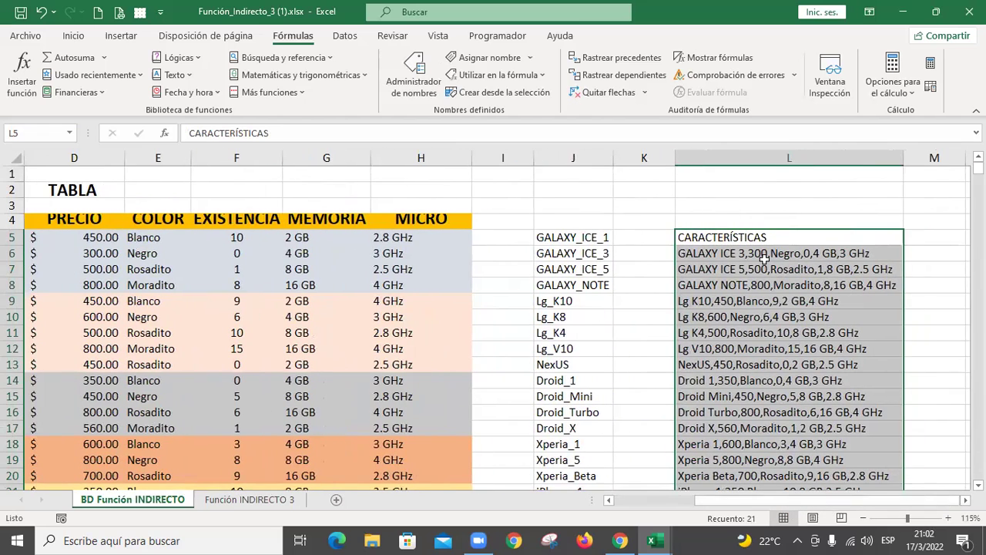
left_click(587, 236)
scroll(637, 504, "left", 1)
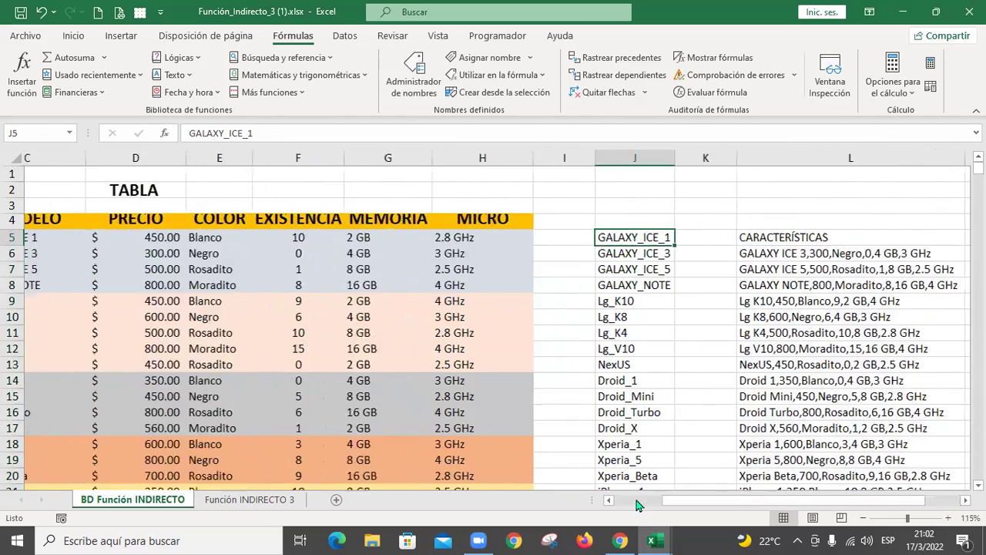
scroll(636, 505, "left", 2)
left_click_drag(351, 239, 667, 381)
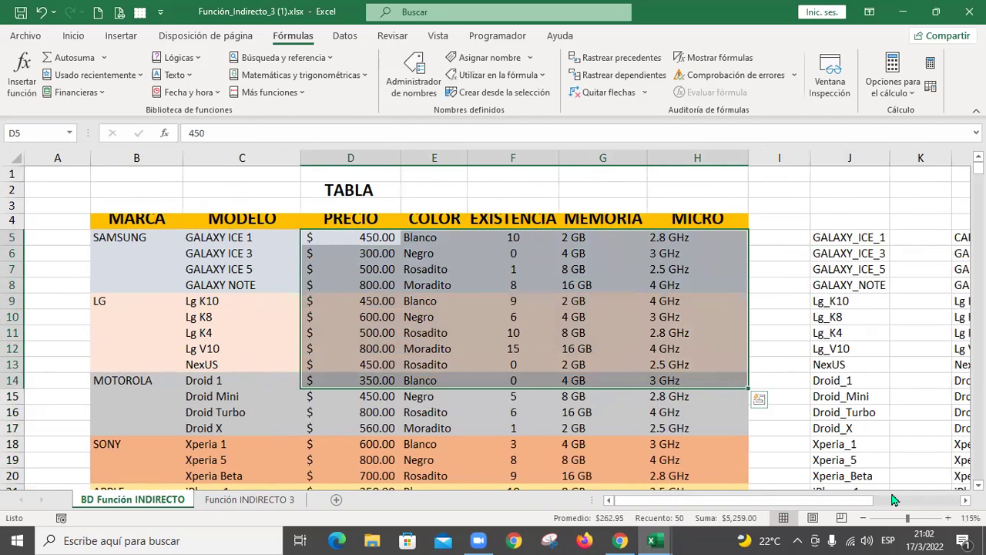
left_click(249, 499)
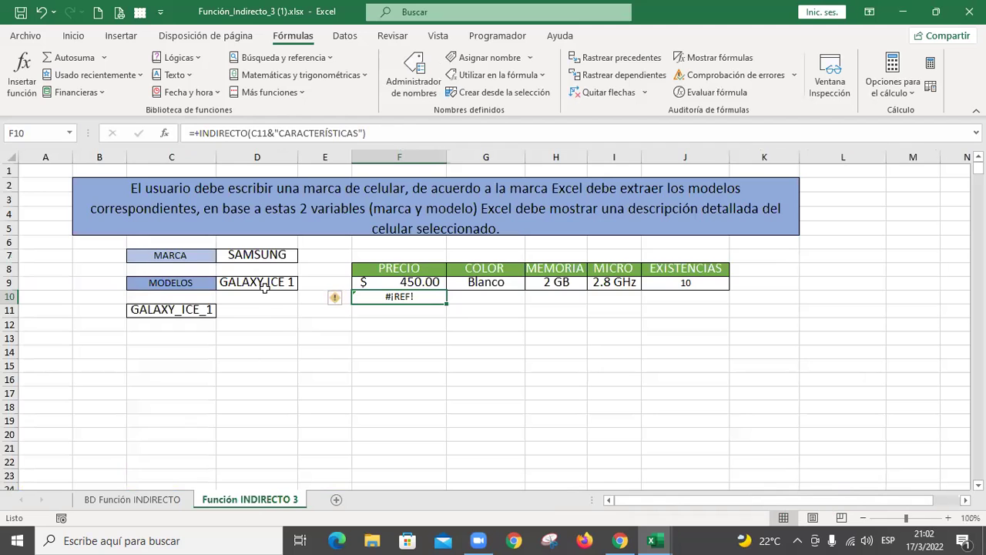
left_click(264, 286)
left_click(171, 498)
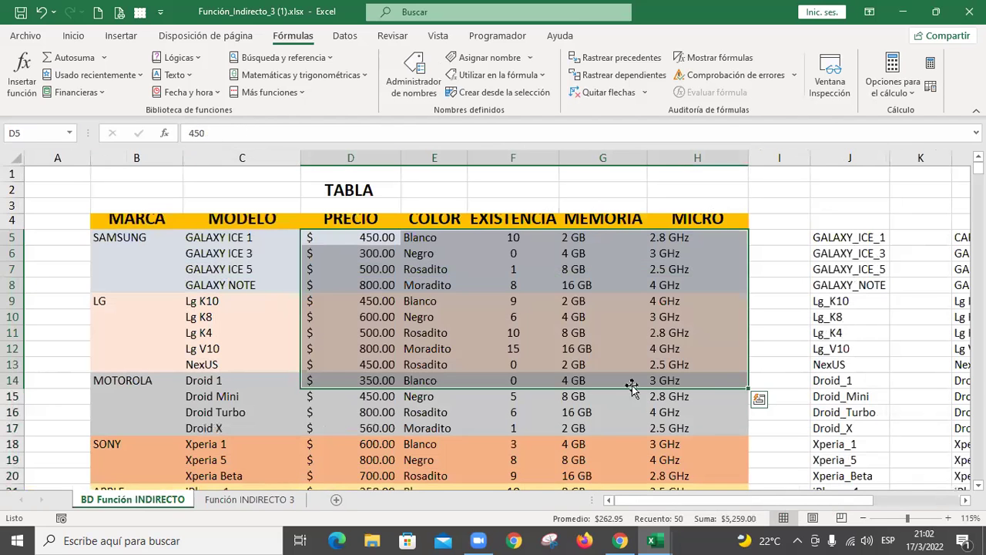
- Undo the F10 formula, the L5 heading and the values-only paste, back to the joining formulas in L6:L25 on BD Función INDIRECTO
left_click(861, 239)
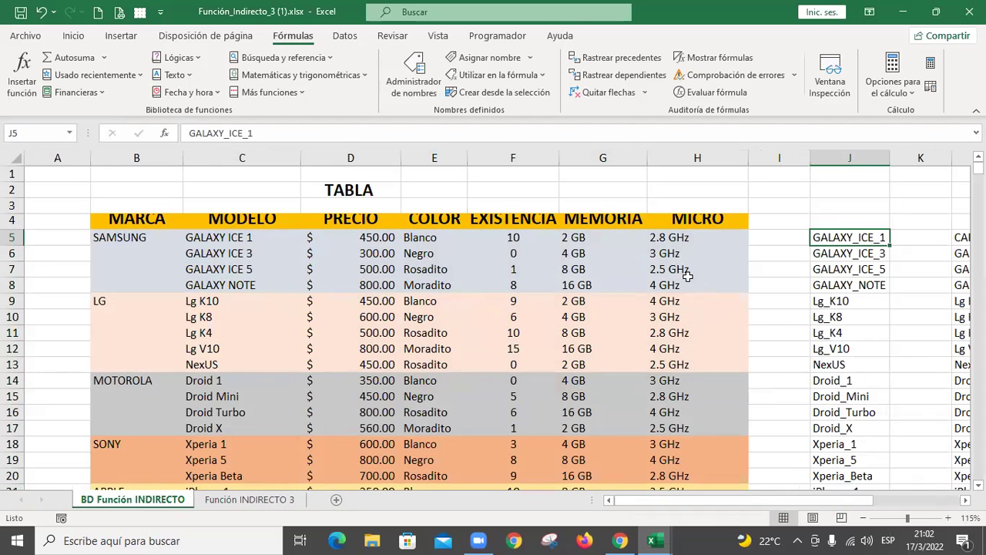
left_click(849, 254)
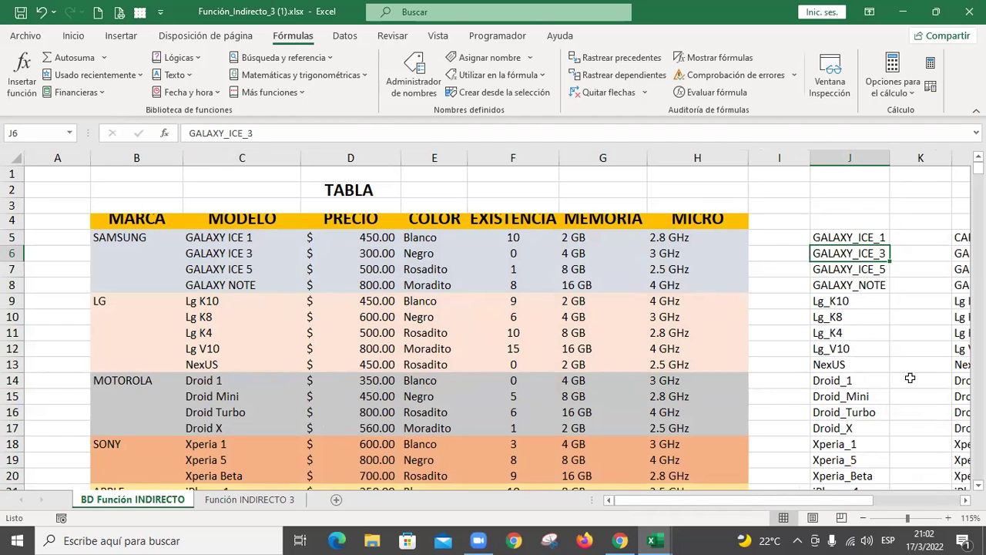
left_click_drag(855, 500, 931, 504)
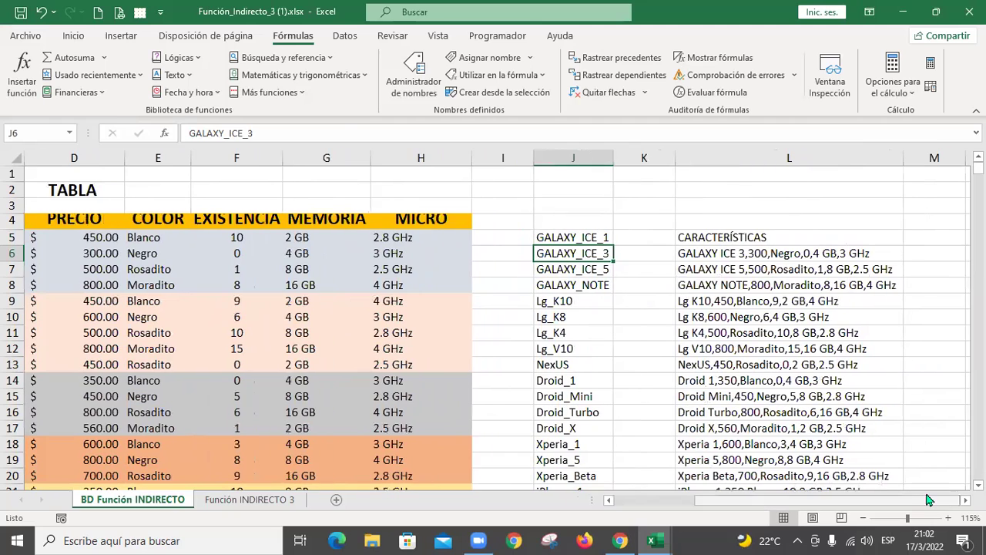
left_click(751, 251)
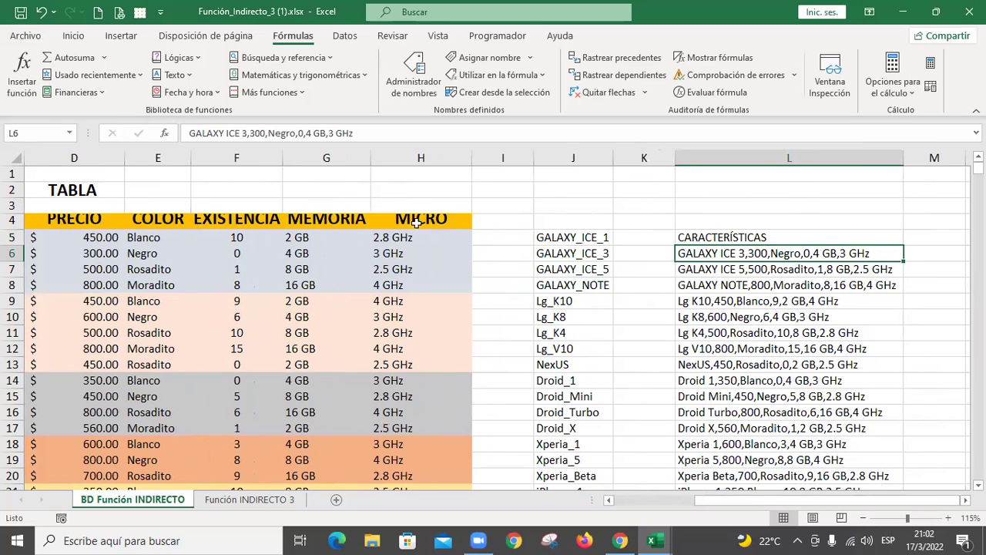
key("ctrl+Page_Down")
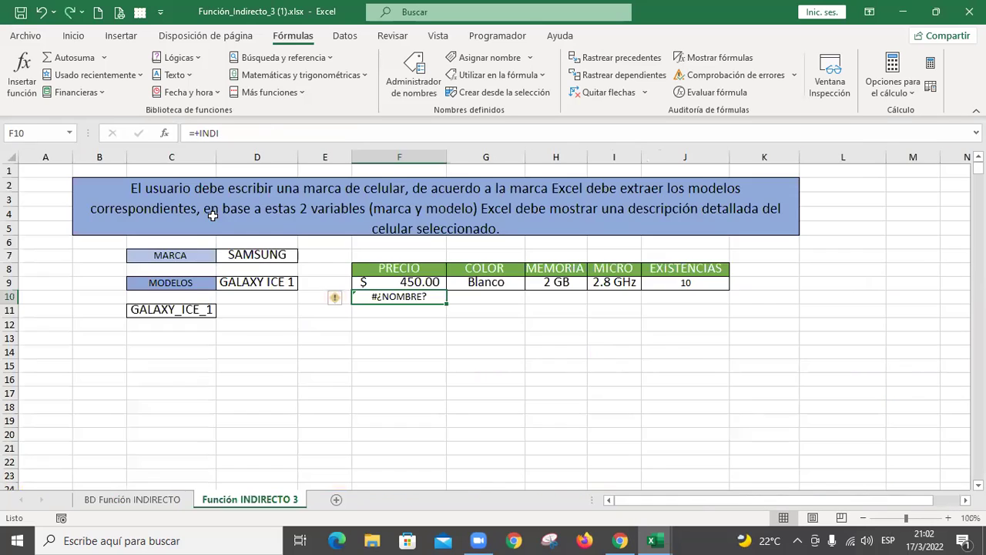
key("Delete")
key("ctrl+Page_Up")
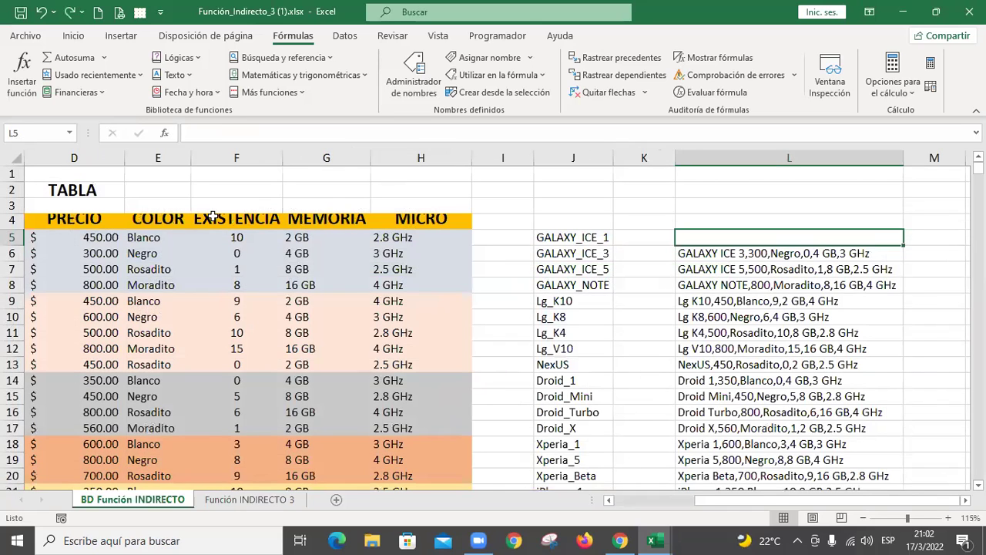
left_click(826, 281)
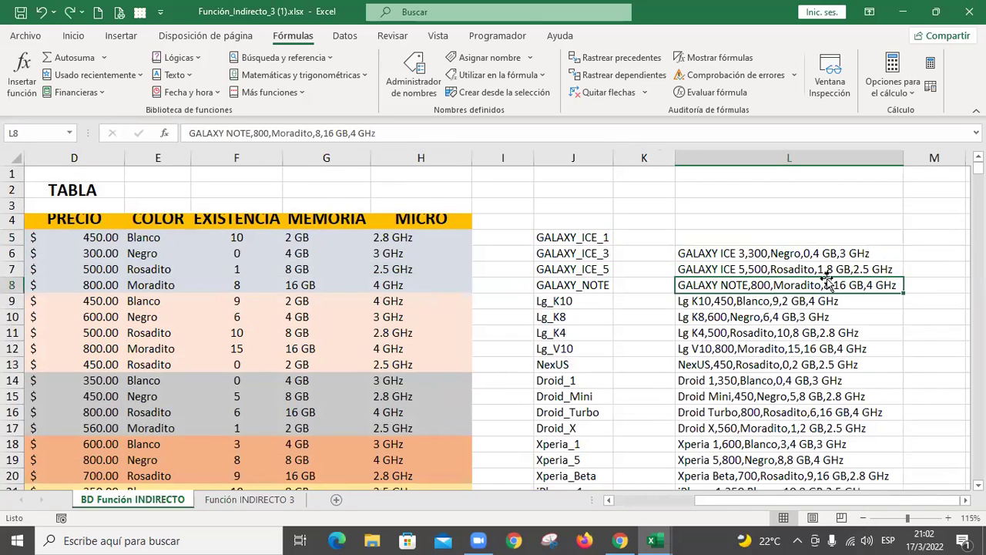
key("ctrl+Page_Down")
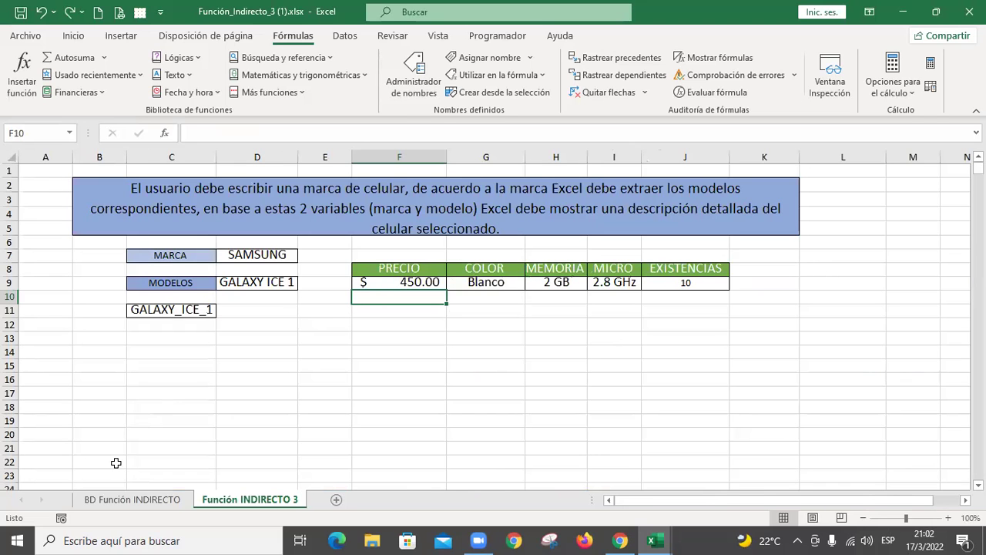
key("ctrl+Page_Up")
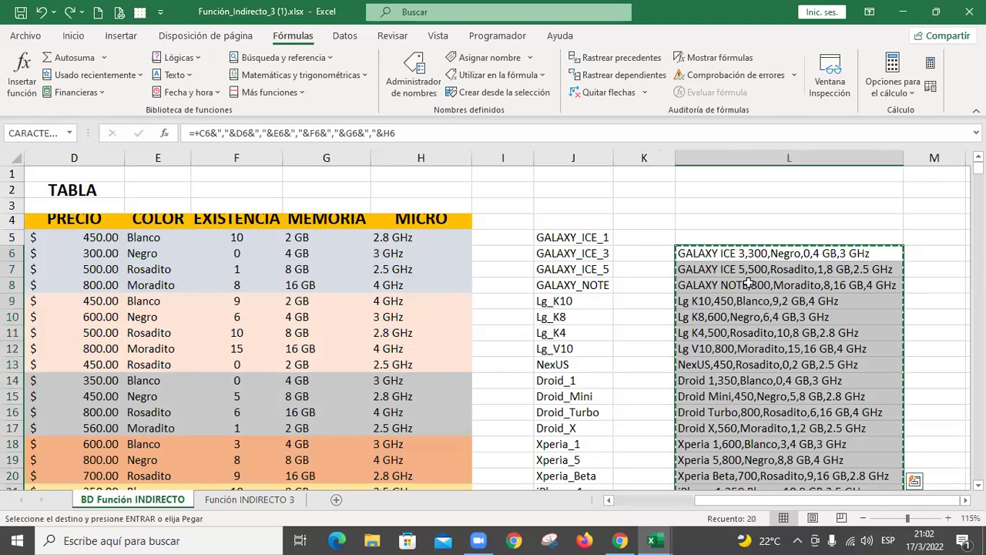
- Remove the model reference C6 and its comma from the L6 formula, leaving =D6&","&E6&","&F6&","&G6&","&H6
left_click(763, 257)
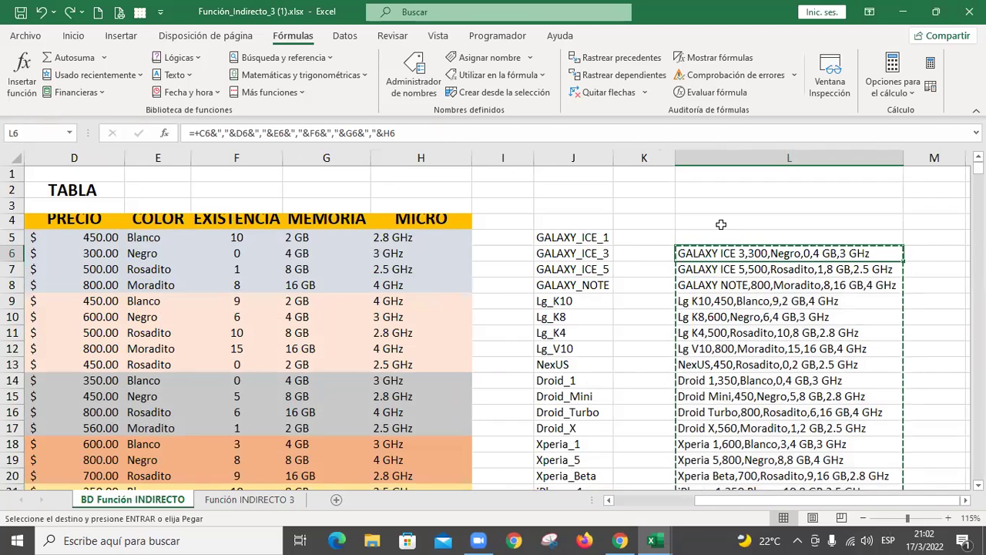
key("Escape")
key("F2")
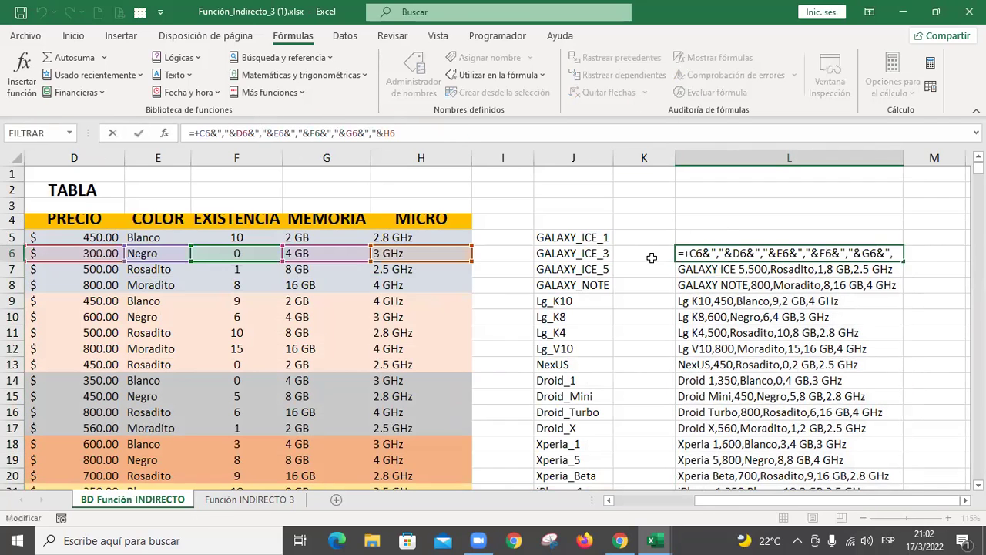
left_click_drag(801, 501, 700, 314)
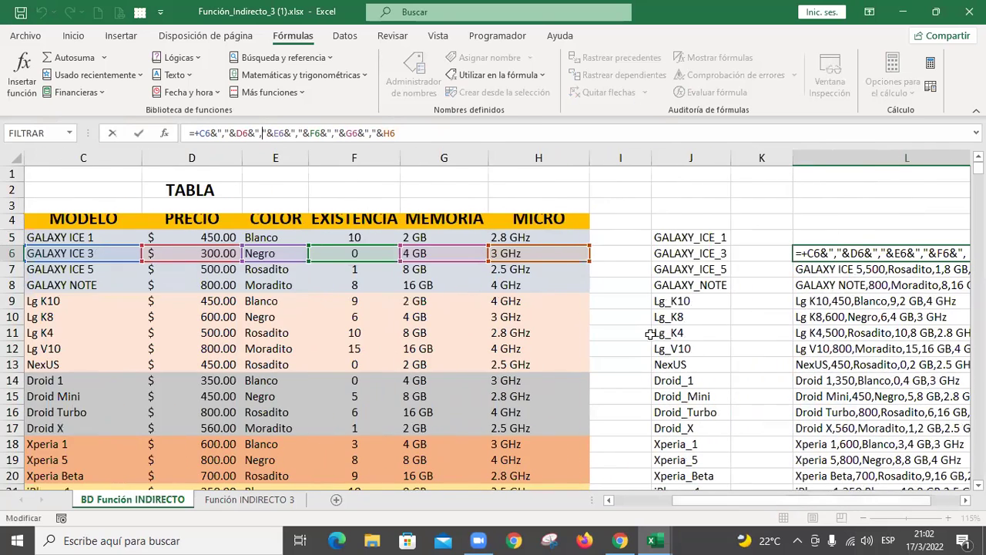
left_click(478, 134)
key("Home")
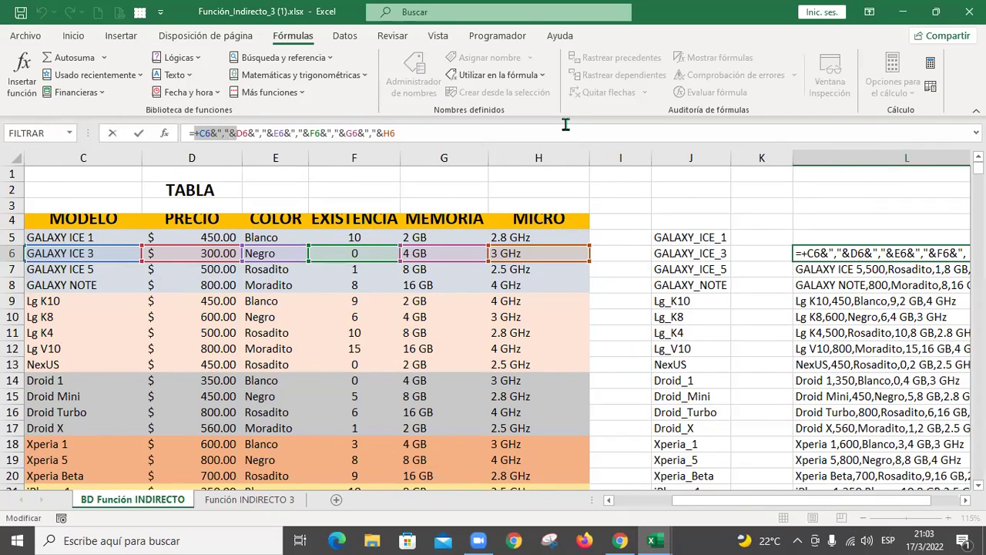
key("Delete")
key("Return")
key("Up")
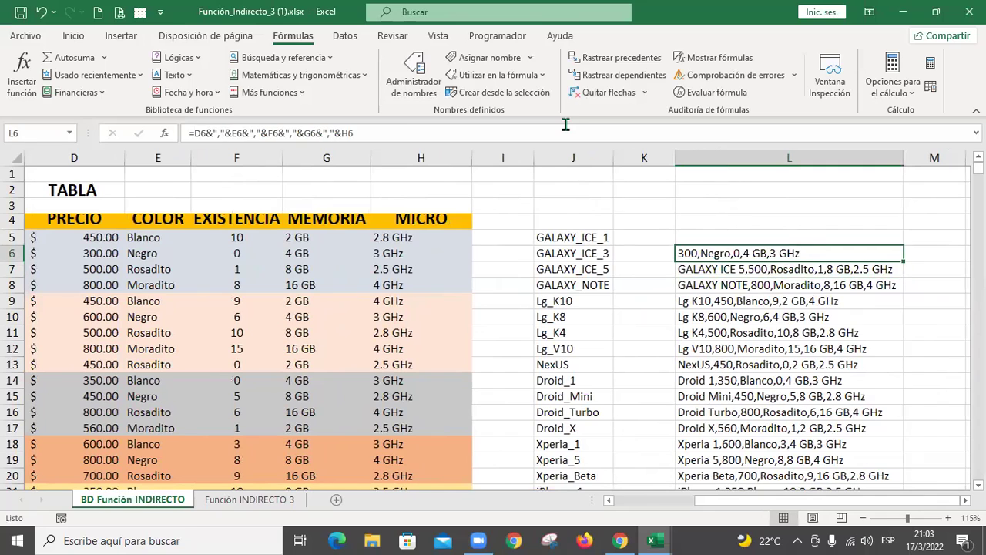
- Fill the shortened L6 formula down through L25
key("ctrl+c")
key("Escape")
double_click(903, 260)
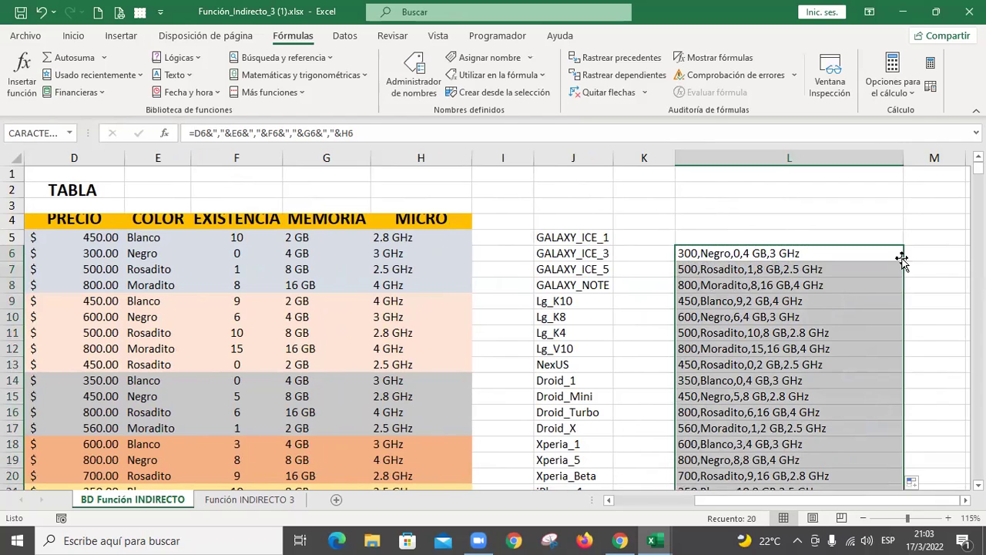
- Replace the formulas in L6:L25 with their values and go to the Función INDIRECTO 3 sheet
key("ctrl+c")
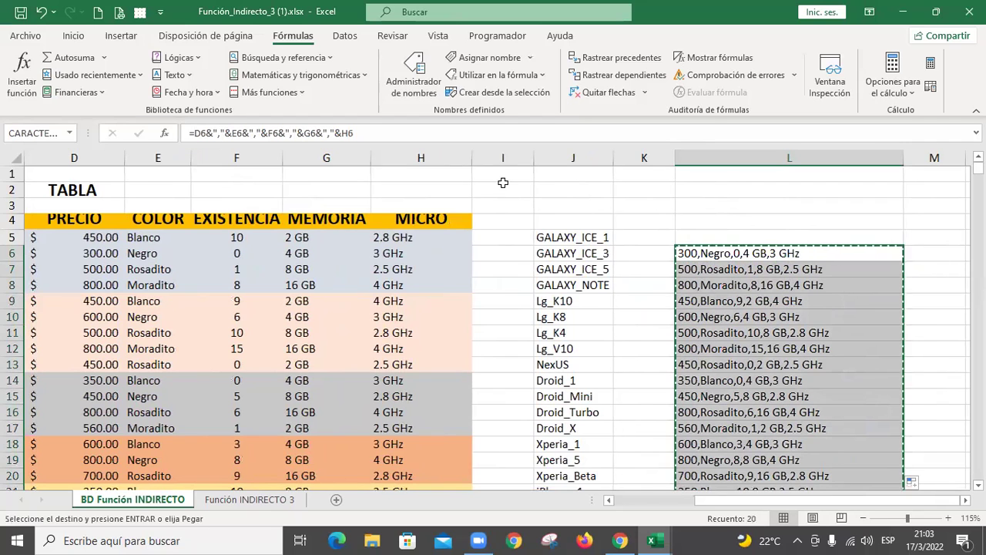
left_click(73, 35)
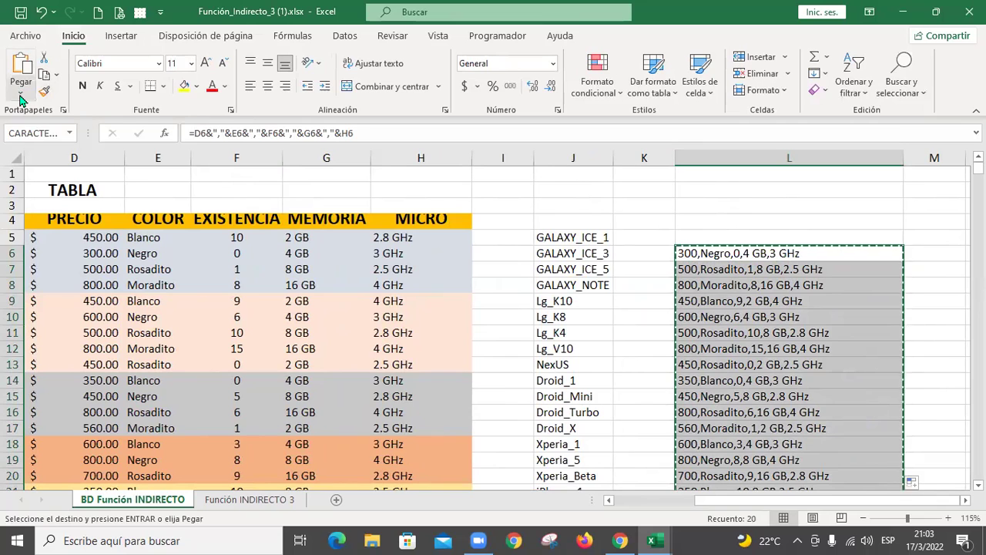
left_click(21, 100)
left_click(42, 198)
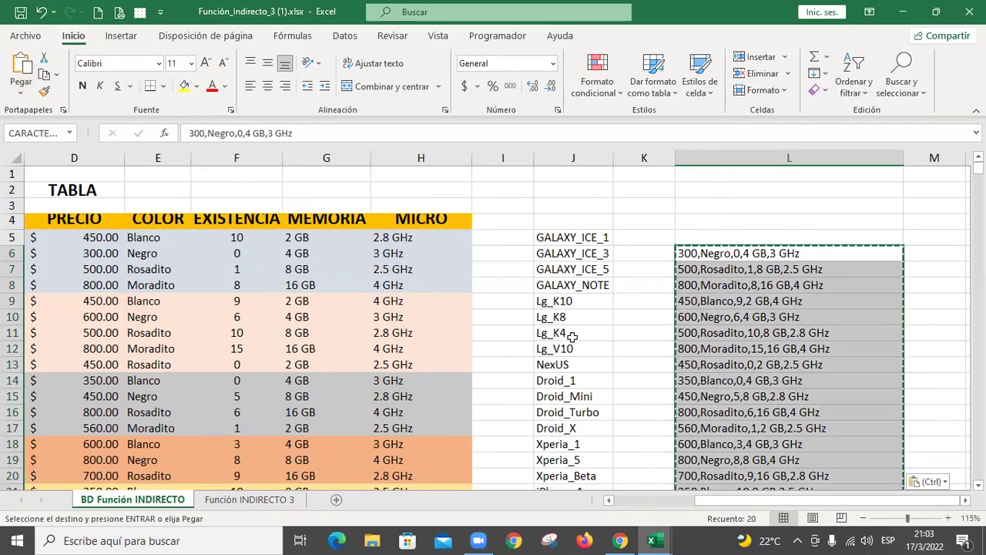
left_click(231, 501)
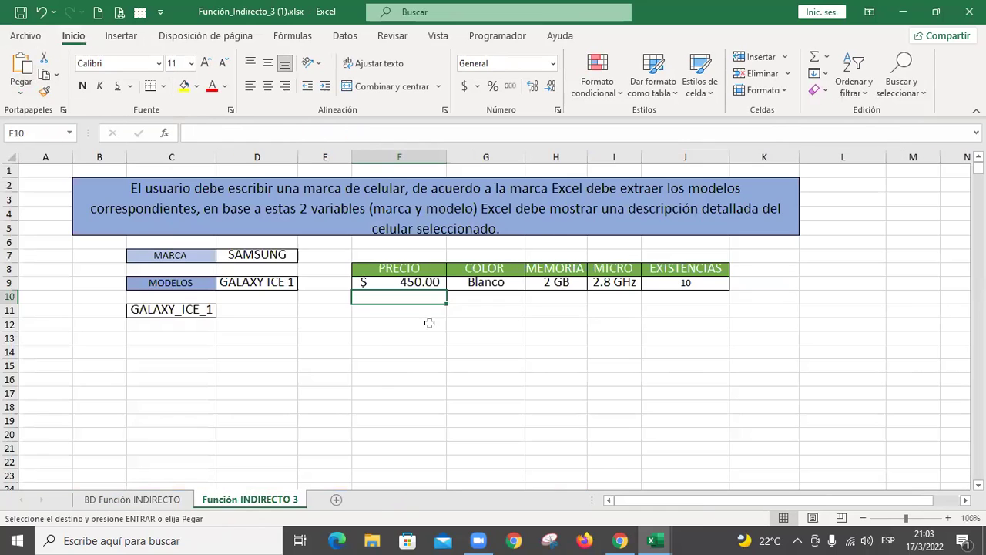
type("+INI")
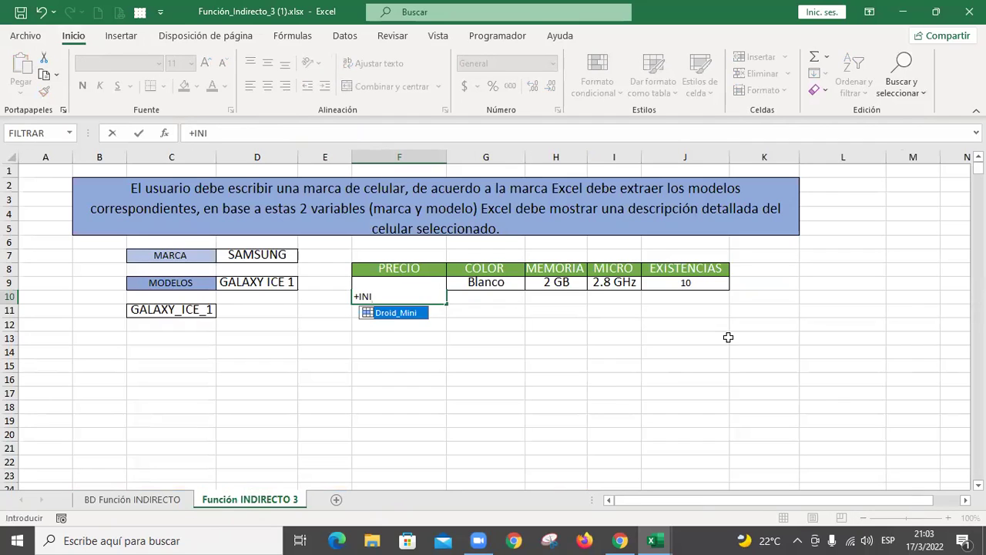
key("BackSpace")
type("DI")
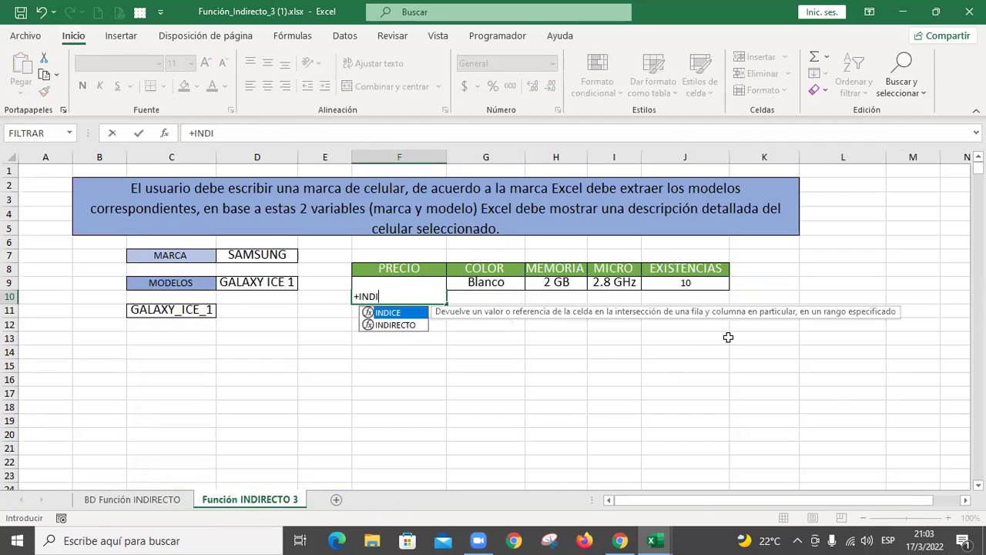
left_click(399, 324)
key("Escape")
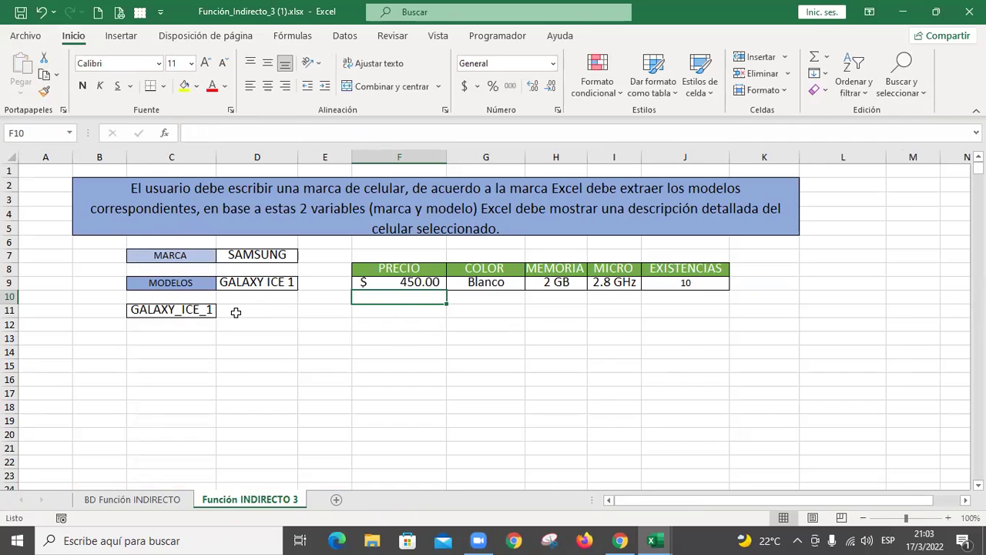
- Check the values and cell range of the CARACTERÍSTICAS entry in the Name Manager
left_click(291, 36)
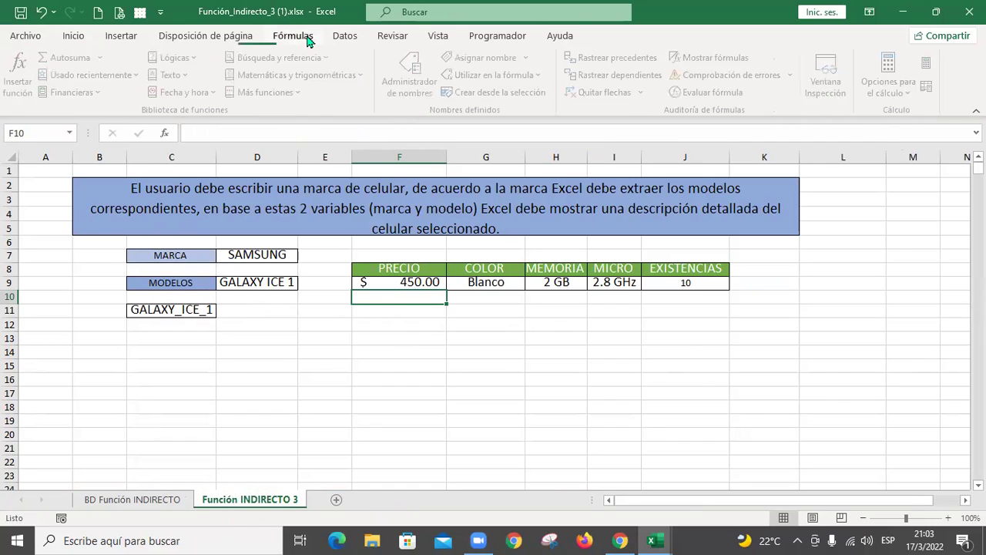
left_click(412, 85)
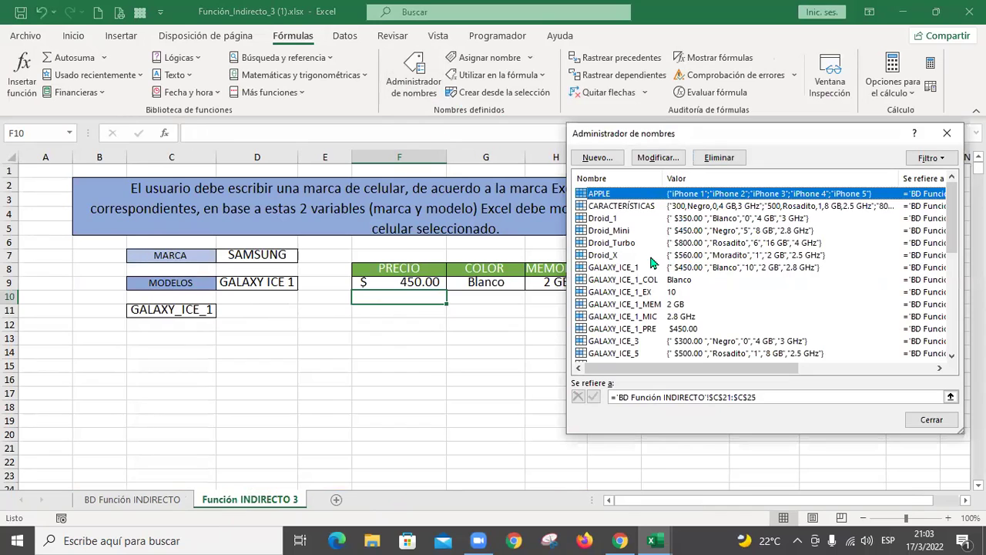
left_click(647, 206)
left_click(937, 419)
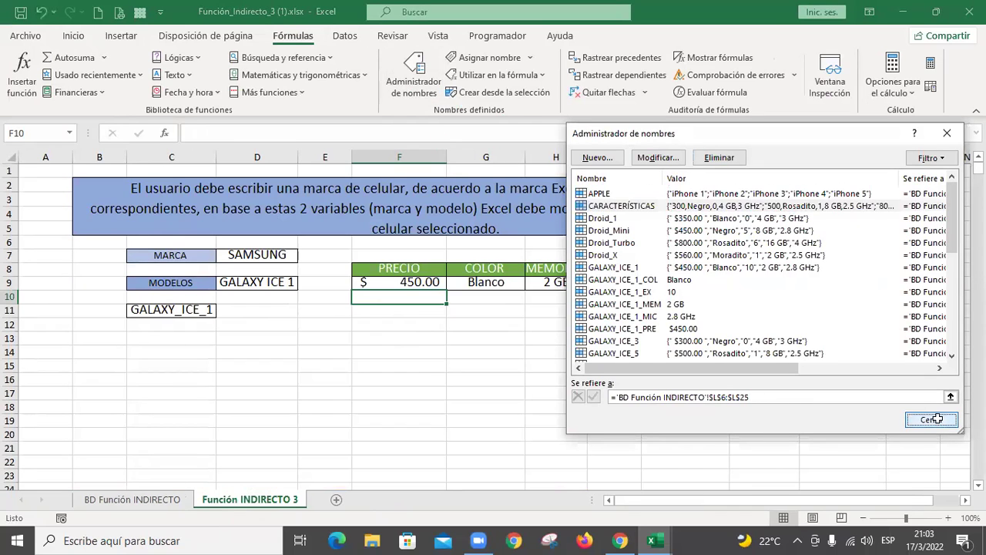
- Enter the formula +INDIRECTO(C11&"CARACTERÍSTICAS") in F10 of the Función INDIRECTO 3 sheet
type("+INDIRE")
key("BackSpace")
key("BackSpace")
type("DIRE")
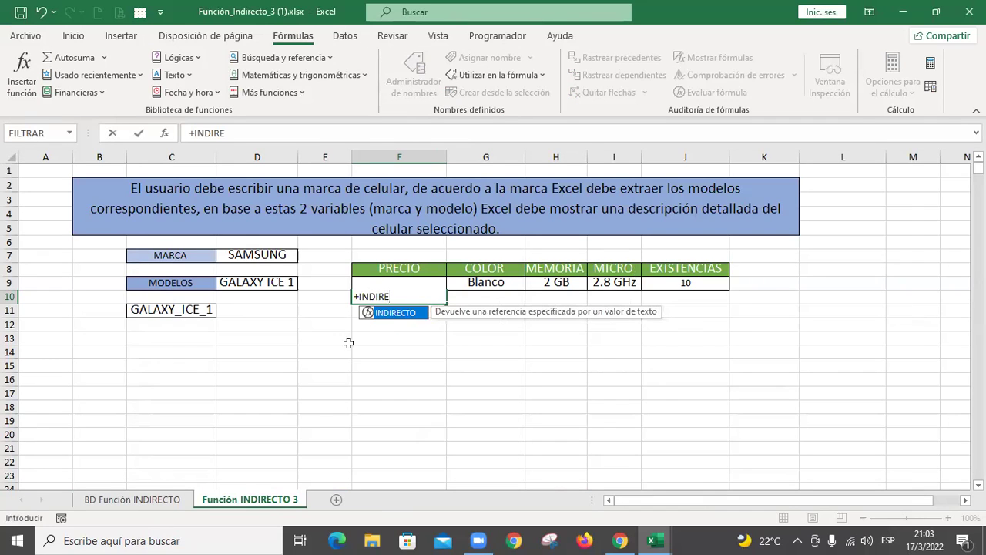
double_click(380, 318)
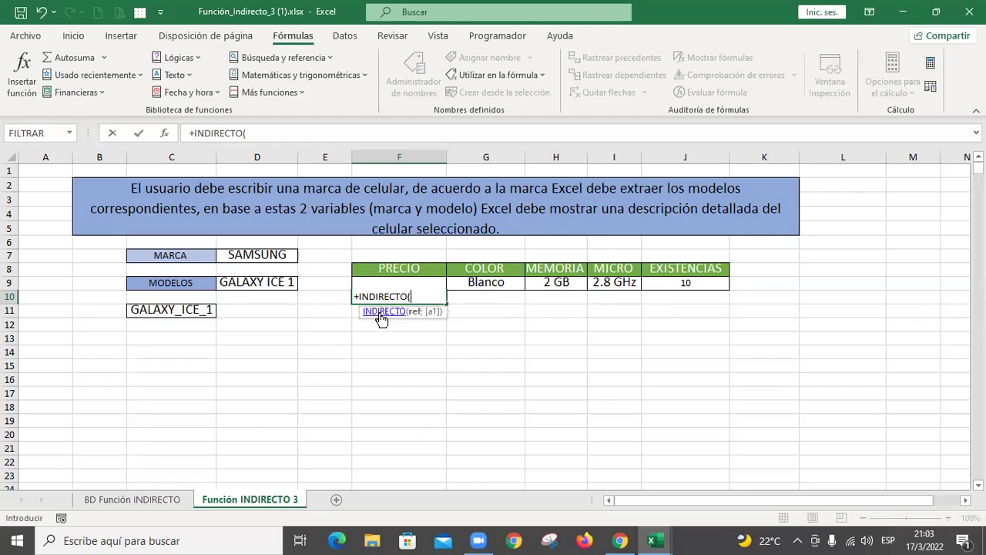
left_click(179, 311)
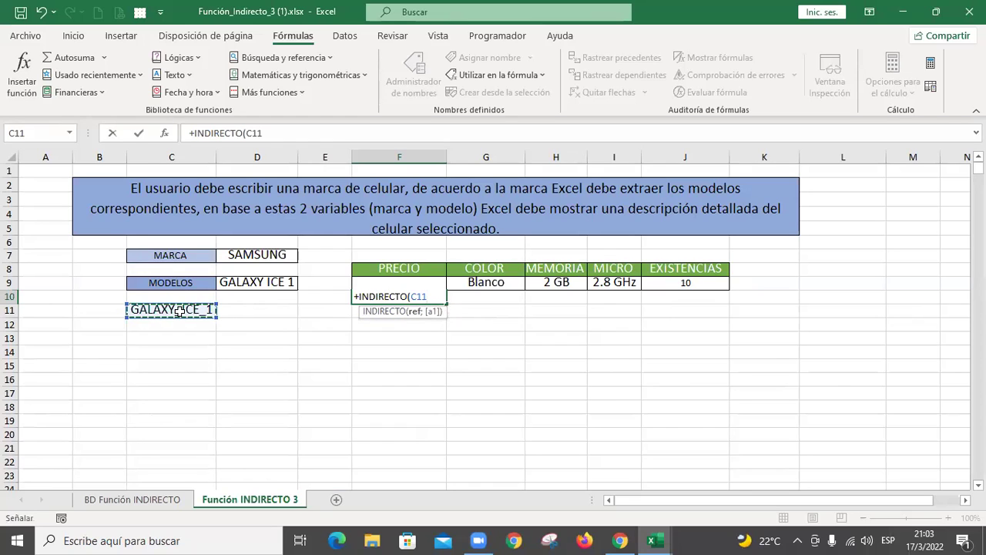
type("&")
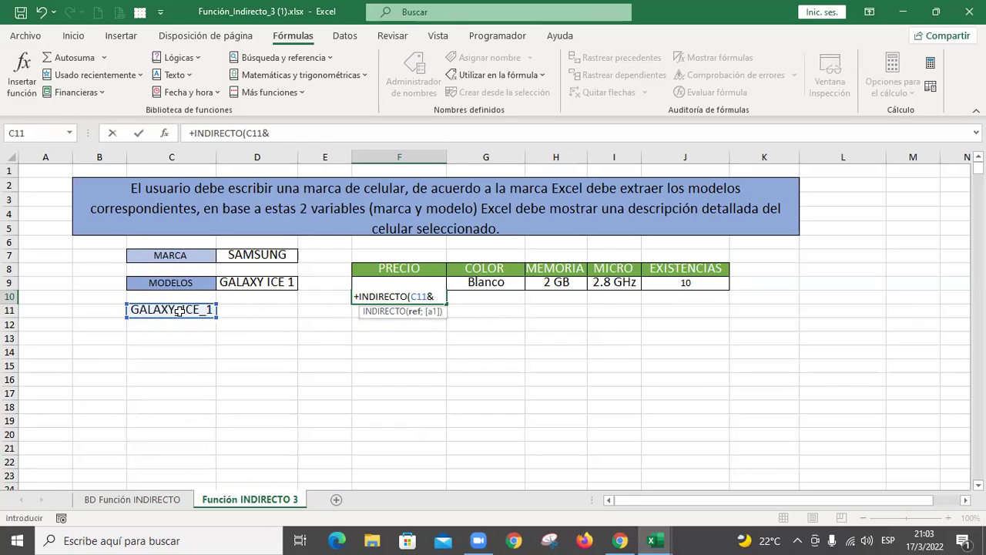
type("\"CARACTERÍSTICAS\")")
key("Return")
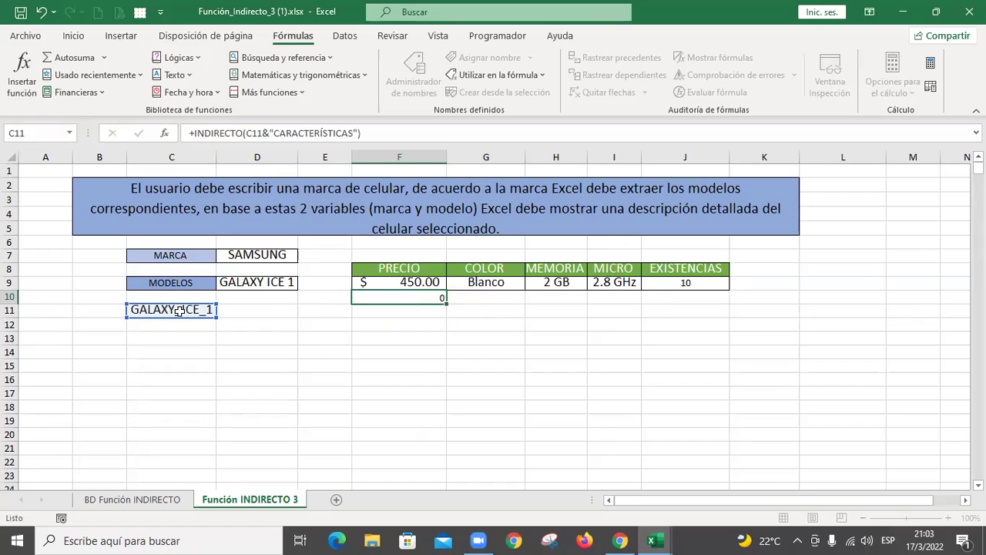
key("Up")
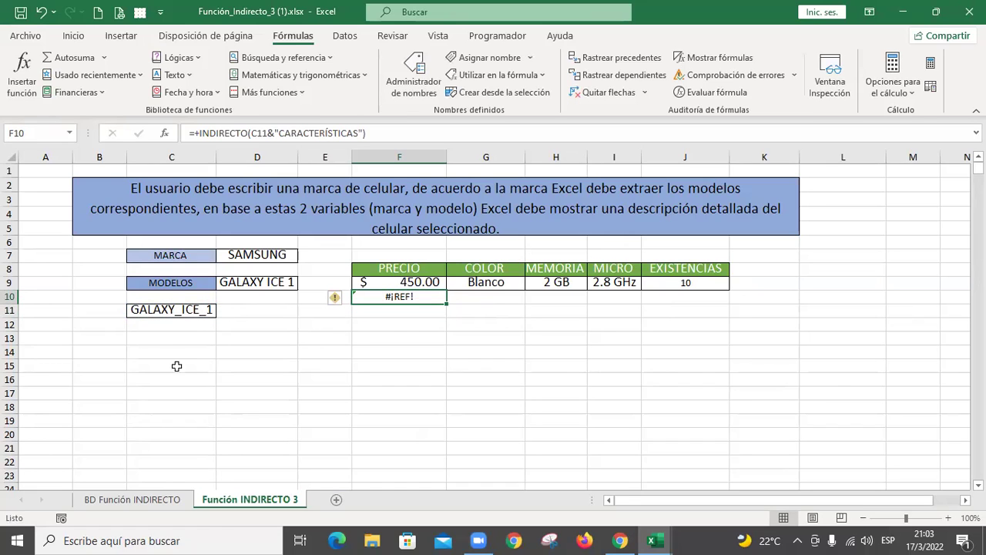
- Compare the INDIRECTO formula in F10 with the joined detail texts in L6:L25 on the BD Función INDIRECTO sheet
left_click(163, 500)
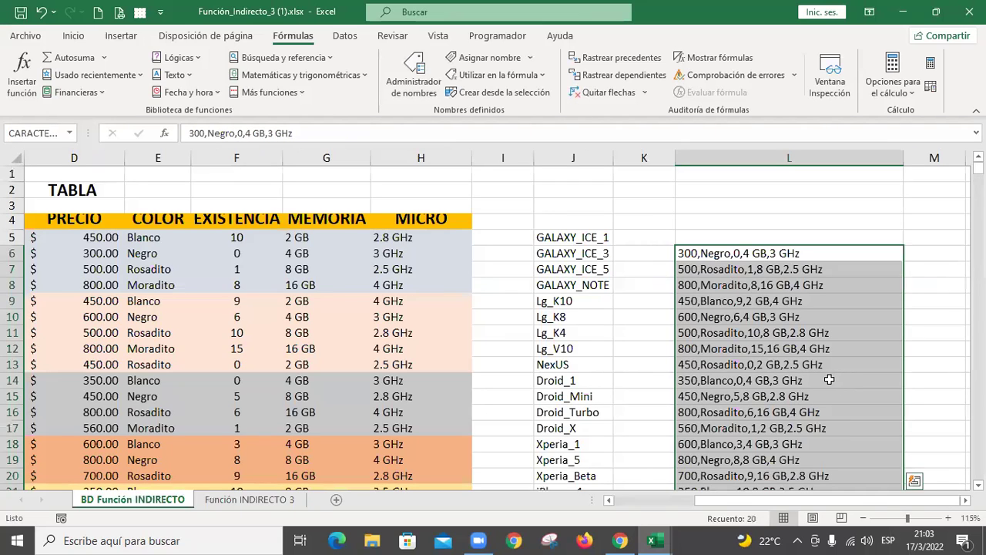
left_click(244, 501)
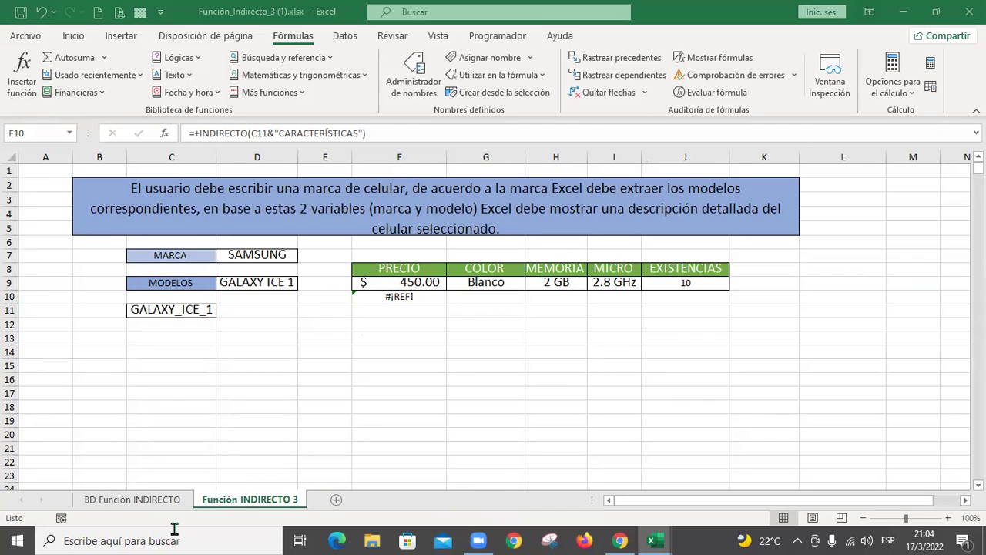
left_click(155, 499)
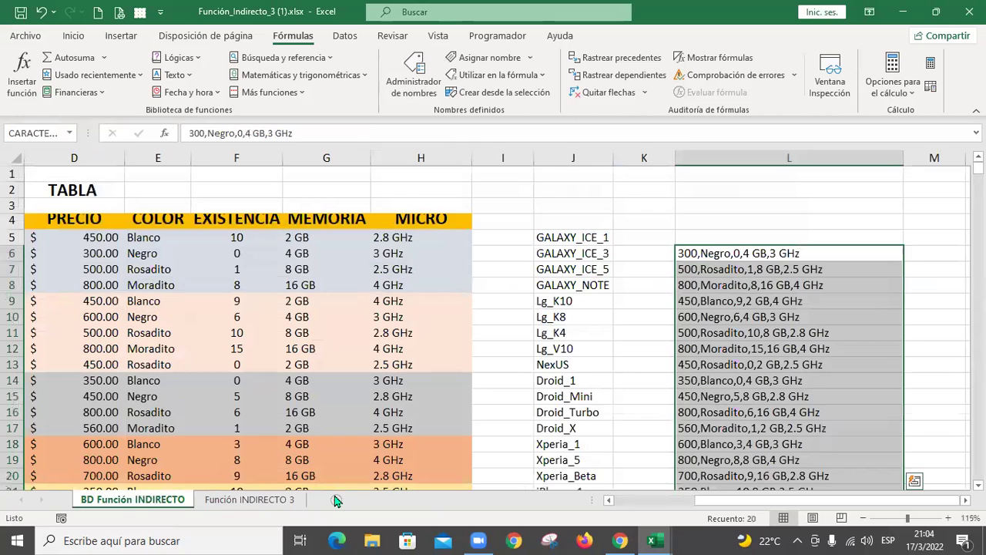
left_click(273, 501)
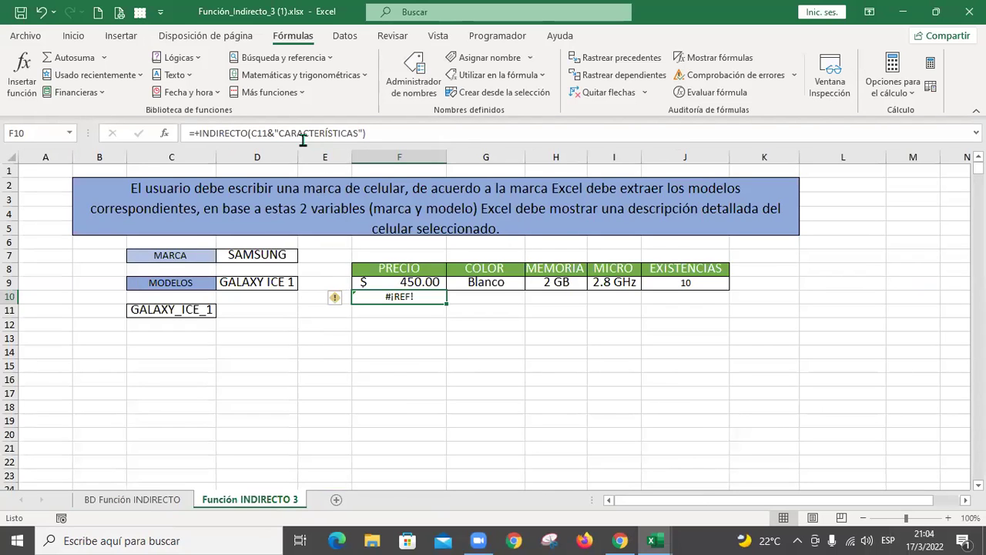
- Check which cells the CARACTERÍSTICAS name refers to in the Name Manager from the BD Función INDIRECTO sheet
left_click(145, 502)
left_click(412, 83)
left_click(649, 207)
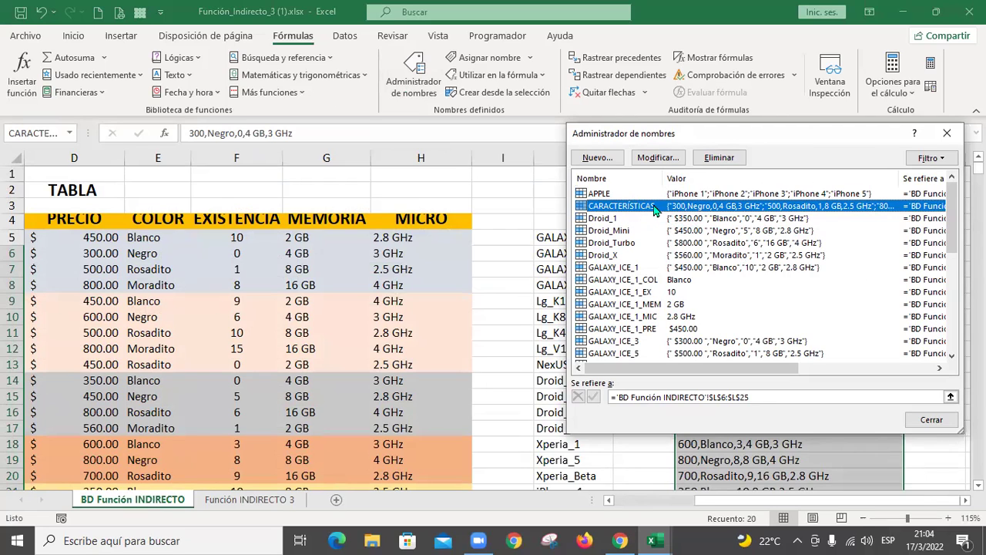
left_click(932, 420)
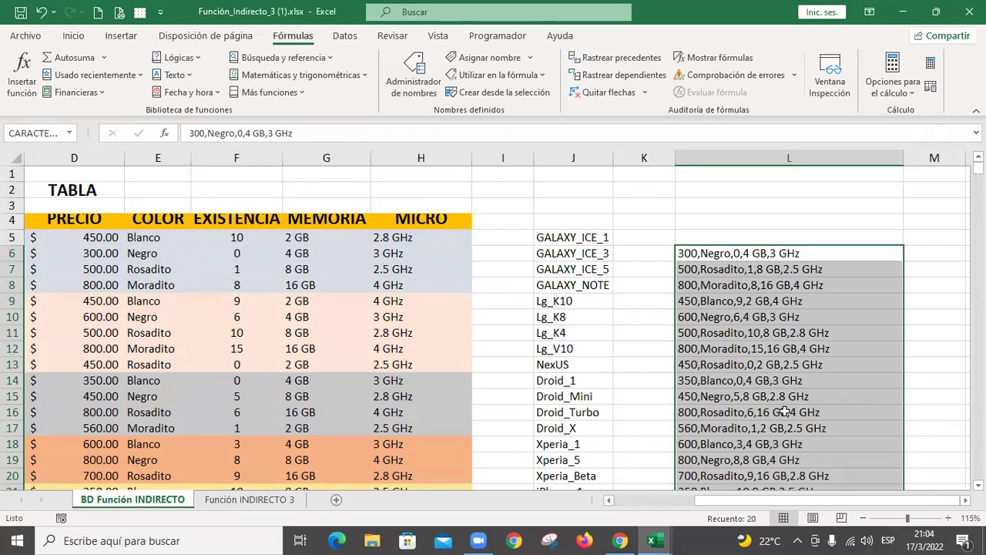
- Select the model names in C5:C25 together with the joined detail texts in L6:L20 and L25
left_click_drag(750, 503, 669, 502)
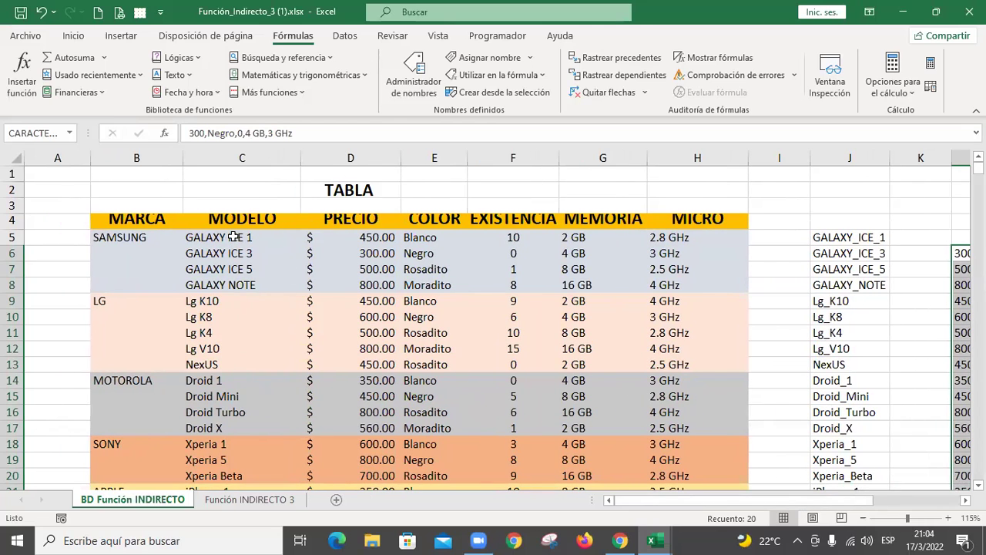
left_click_drag(233, 238, 265, 317)
scroll(267, 331, "down", 5)
scroll(907, 326, "up", 4)
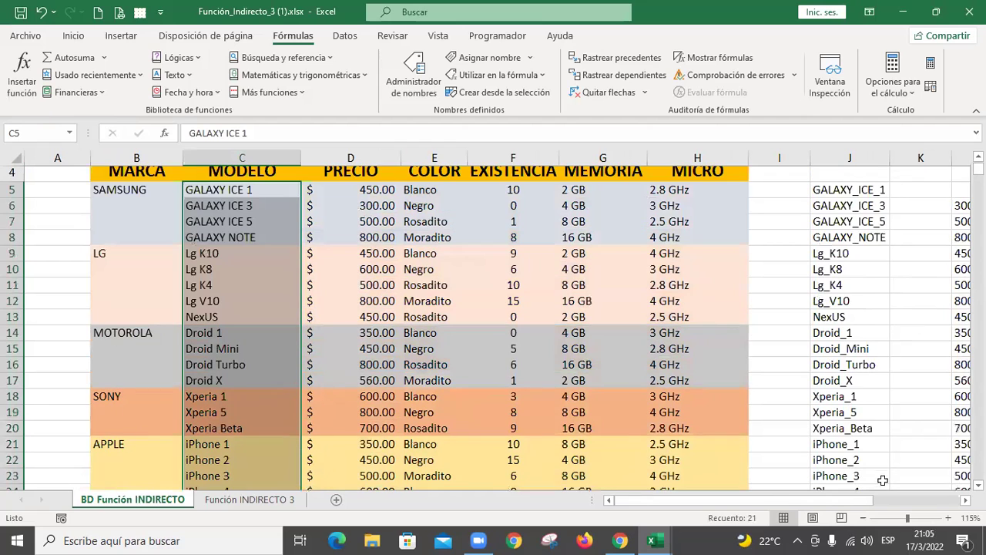
left_click_drag(837, 500, 925, 500)
left_click_drag(746, 205, 768, 324)
scroll(771, 317, "down", 4)
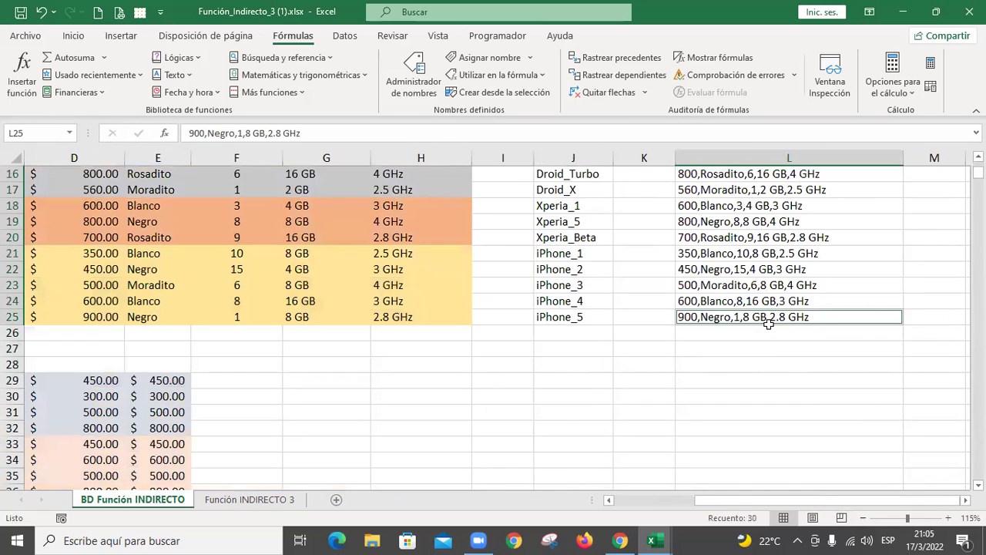
scroll(769, 324, "up", 3)
left_click_drag(759, 285, 758, 379)
scroll(759, 337, "down", 2)
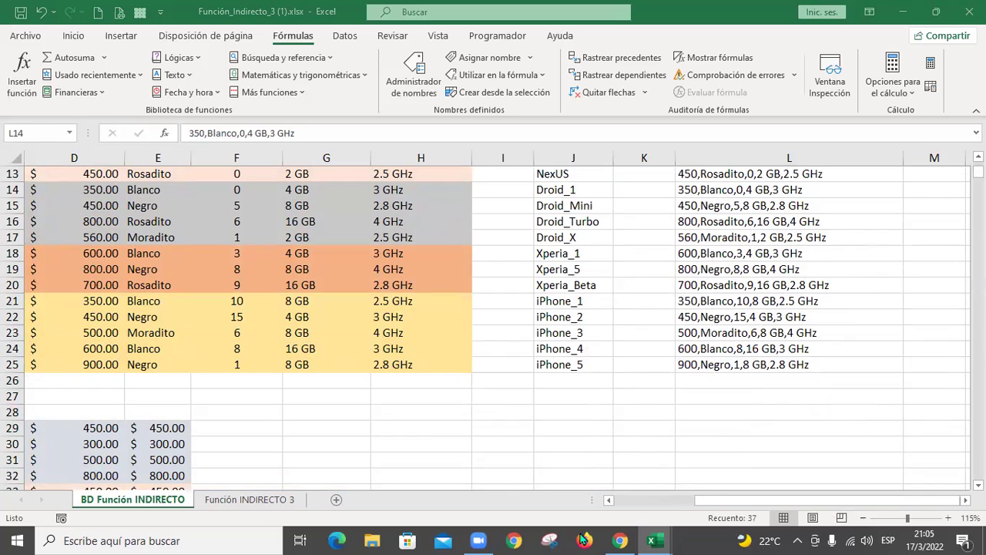
- Switch to Chrome to consult the paused Función Indirecto y Concatenar video, and return to the Excel workbook
mouse_move(619, 540)
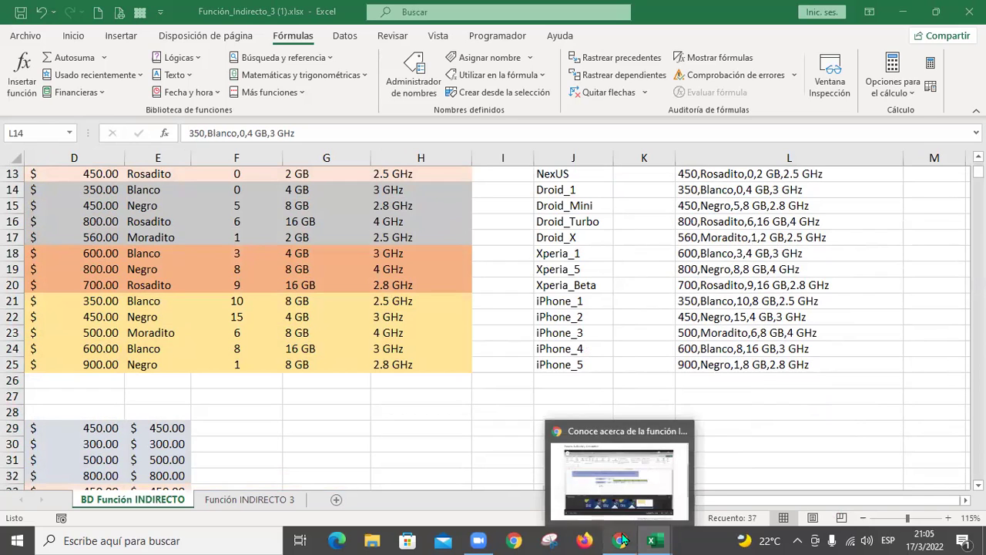
left_click(634, 472)
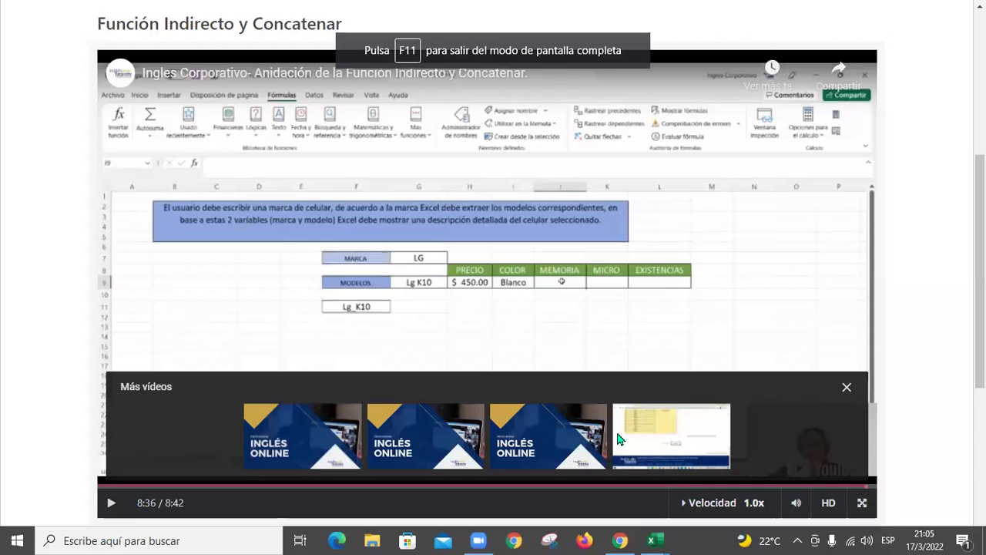
key("alt+Tab")
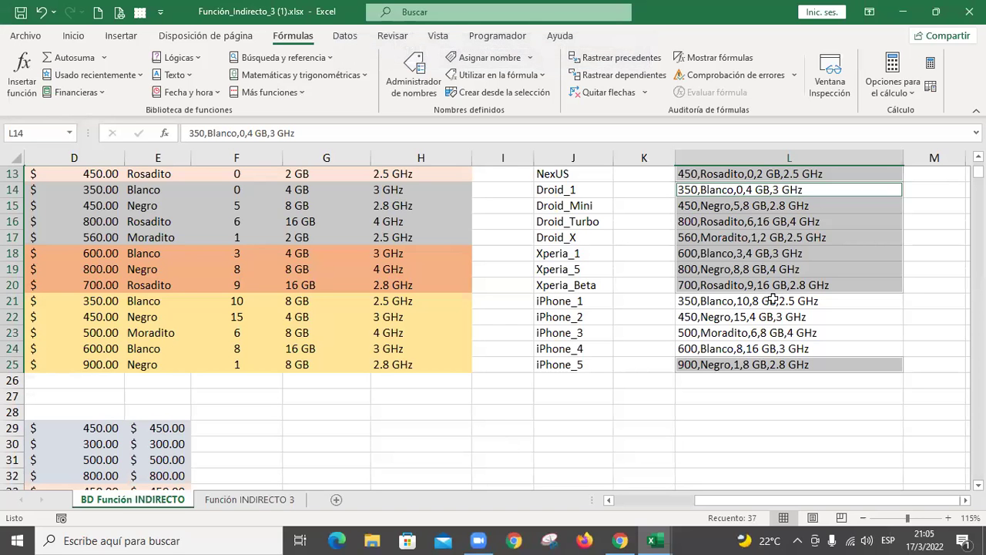
- Add L21:L24 to the selection and try to create names from it using only the left column values
left_click_drag(773, 300, 774, 353)
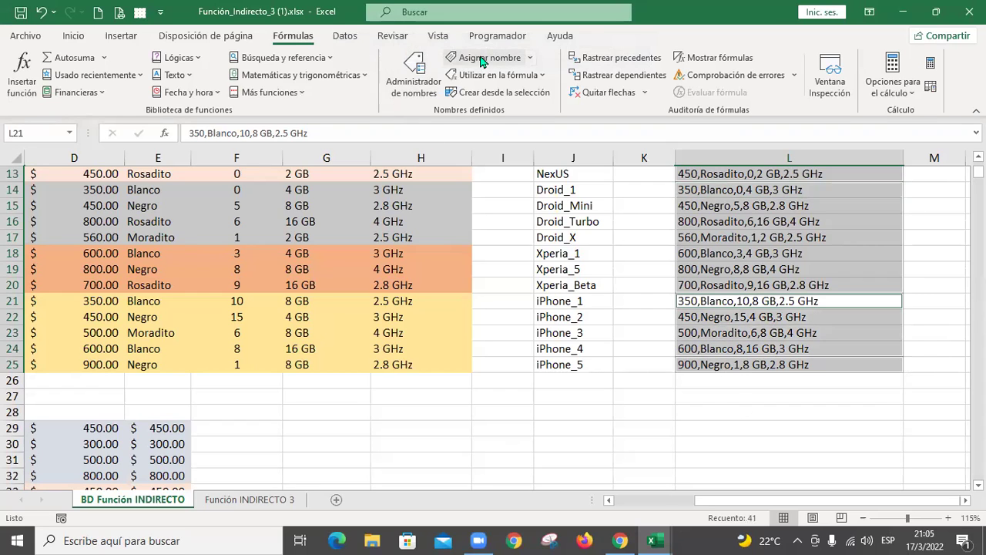
left_click(503, 93)
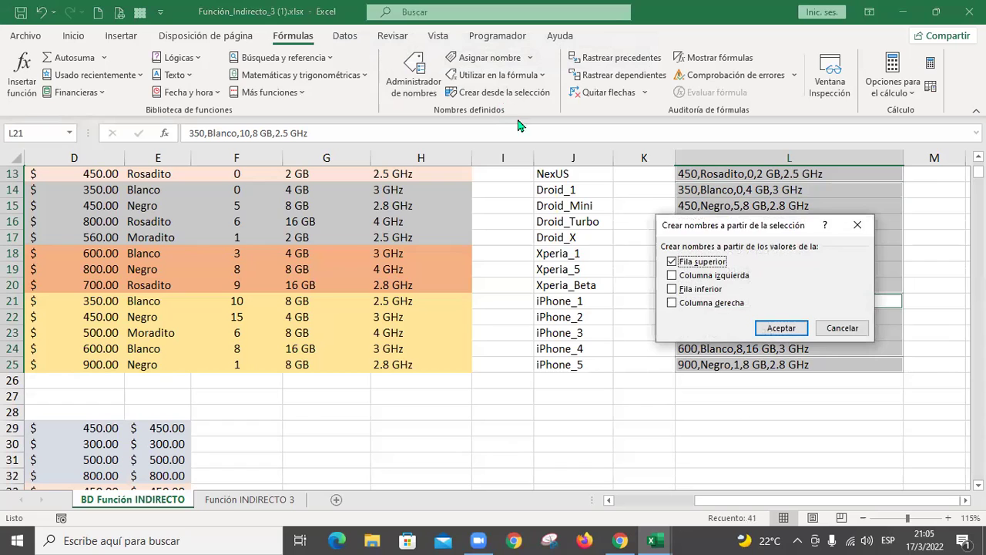
left_click(672, 262)
left_click(673, 276)
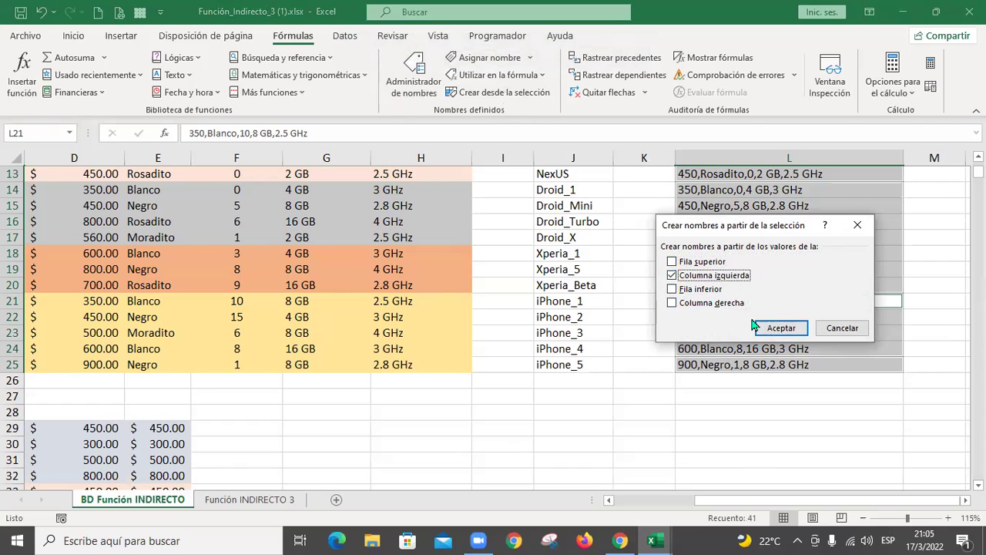
left_click(781, 328)
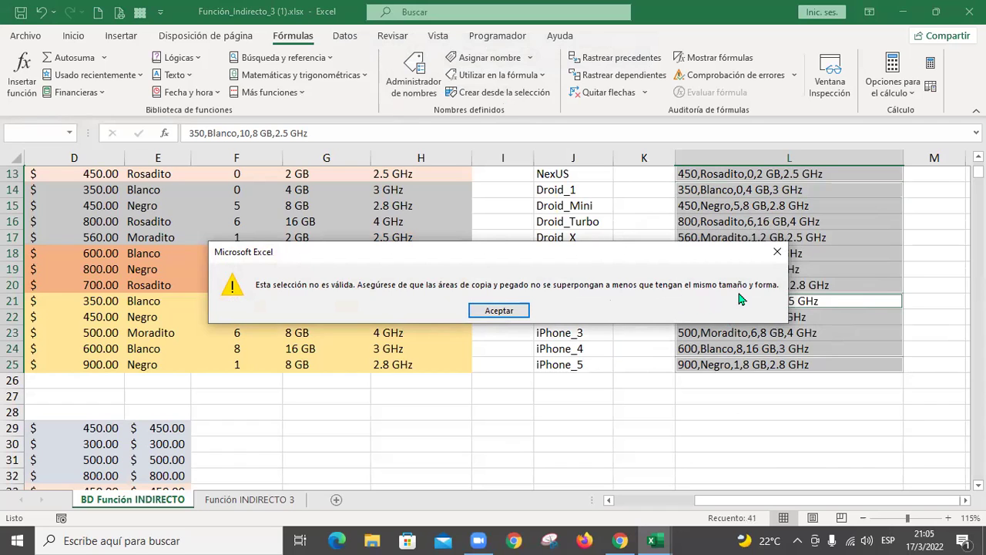
left_click(777, 253)
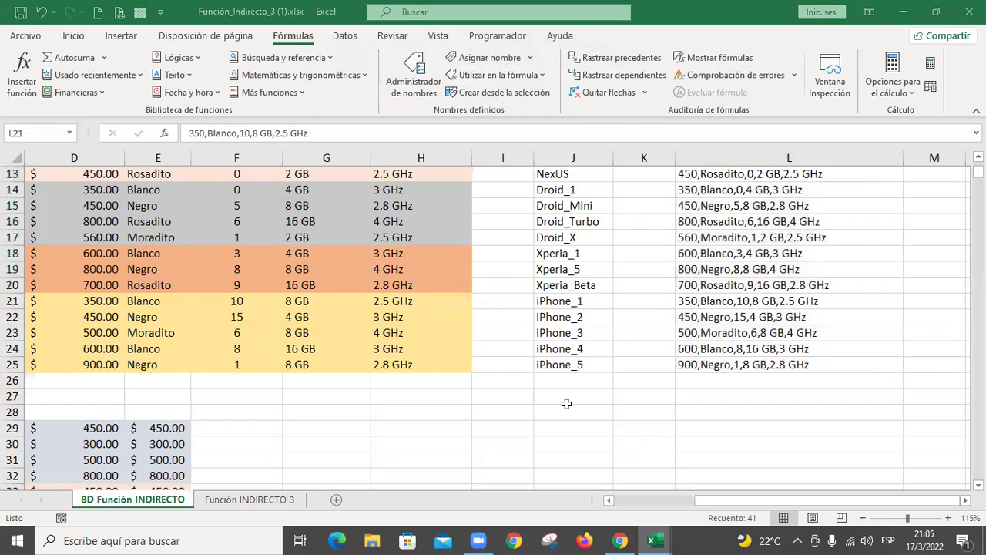